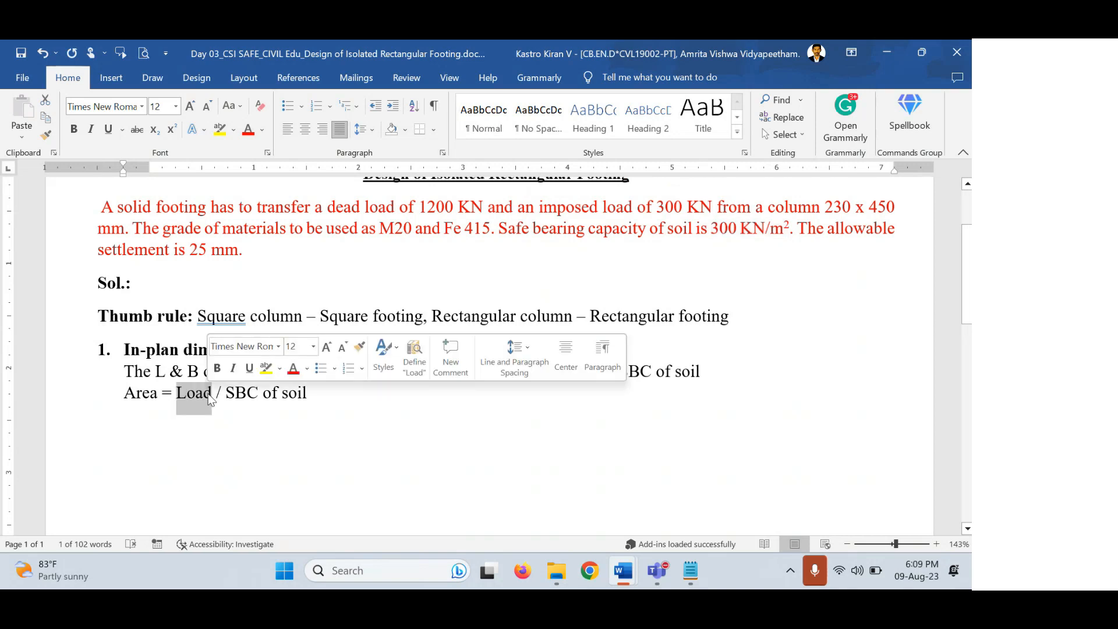
# Add 'Total load = DL + IL = 1200 + 300 = 1500 kN' on a new line below the area formula.
pyautogui.click(465, 252)
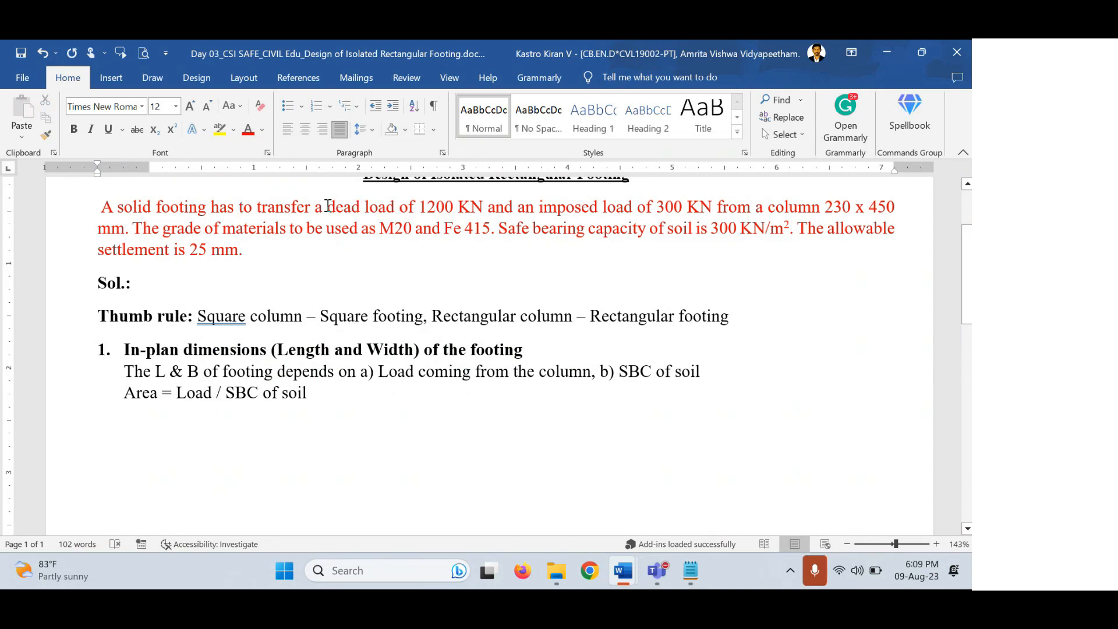
pyautogui.moveTo(328, 205); pyautogui.dragTo(476, 211)
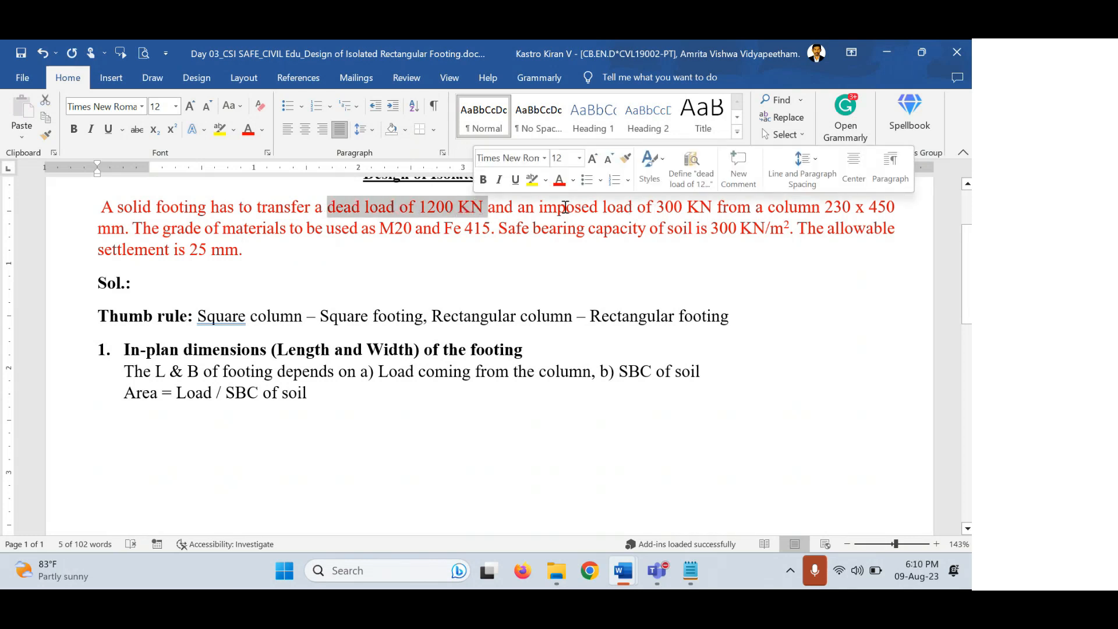
pyautogui.moveTo(540, 208); pyautogui.dragTo(698, 212)
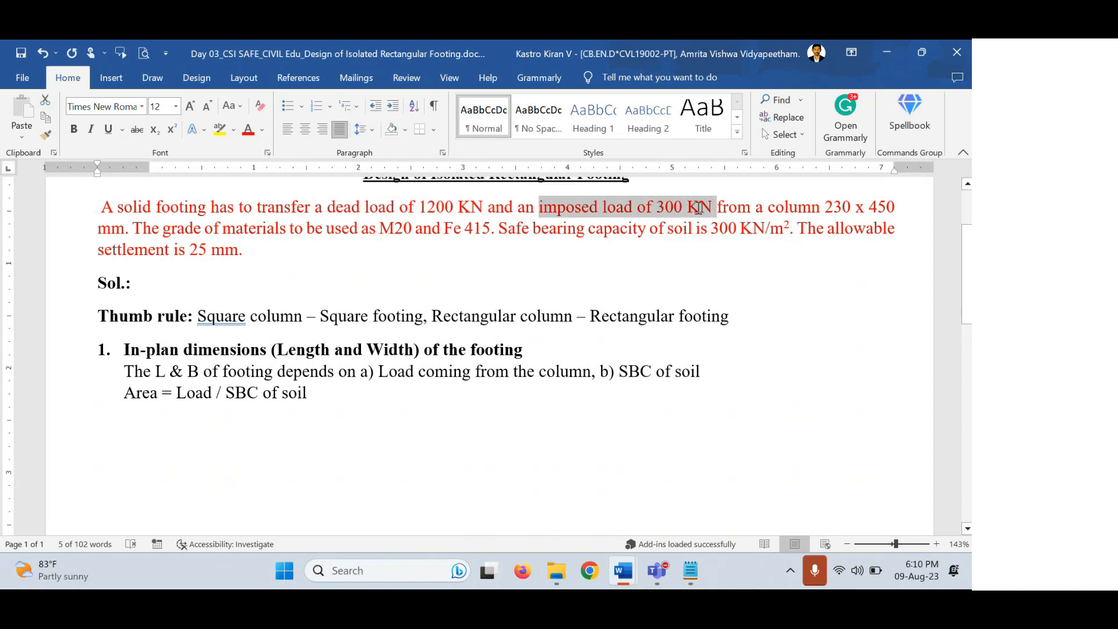
pyautogui.click(328, 394)
pyautogui.press('Return')
pyautogui.write('Total load')
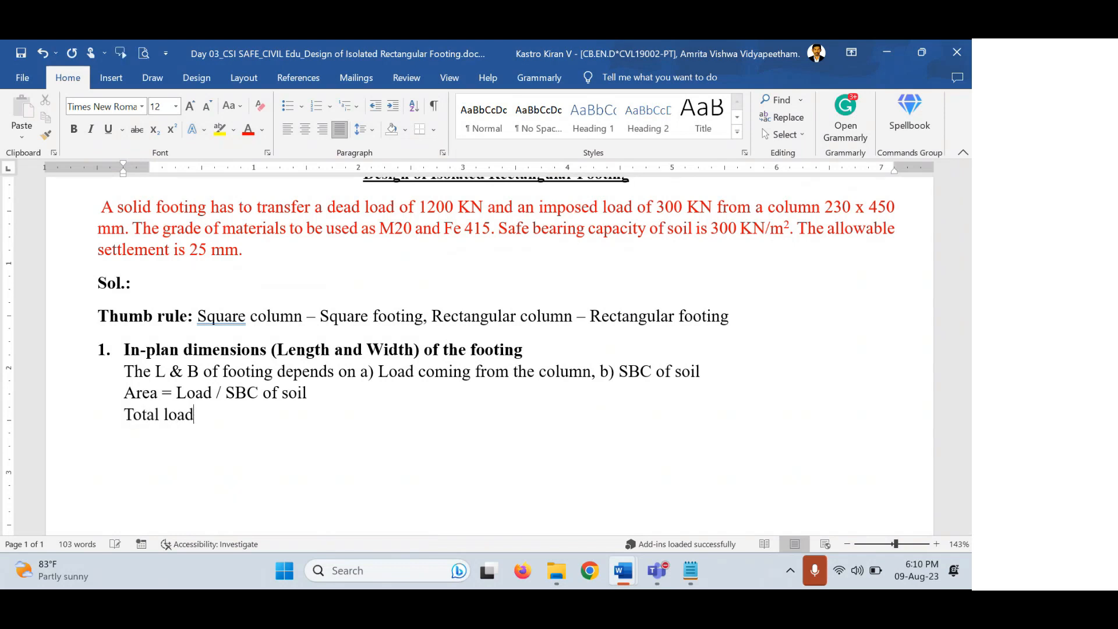
pyautogui.write(' = DL + IL = 1200')
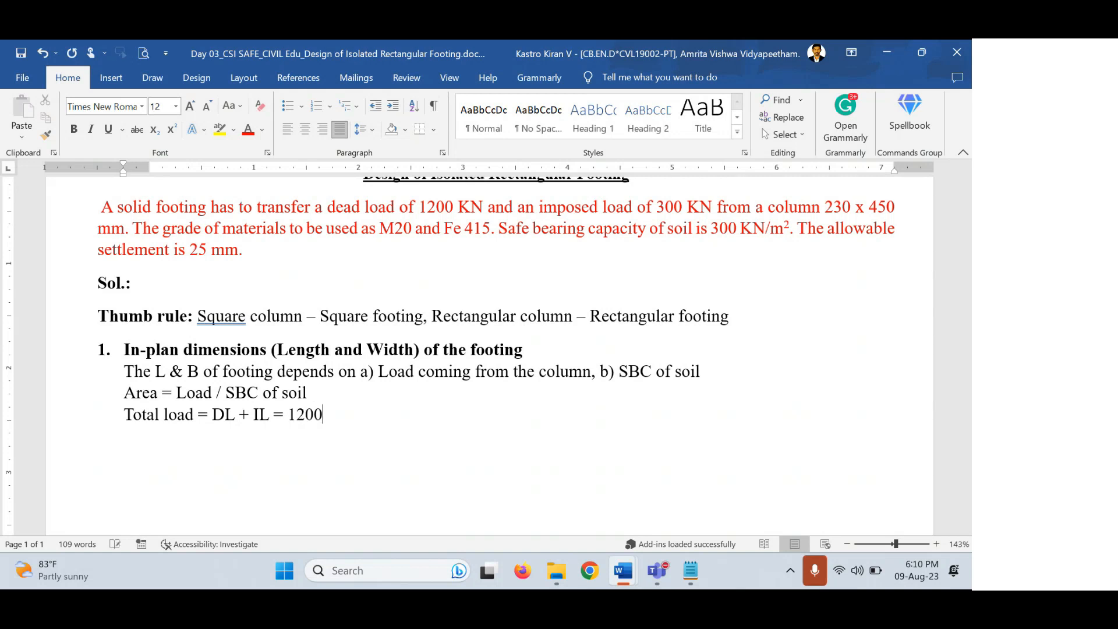
pyautogui.write(' + 300 = 1500')
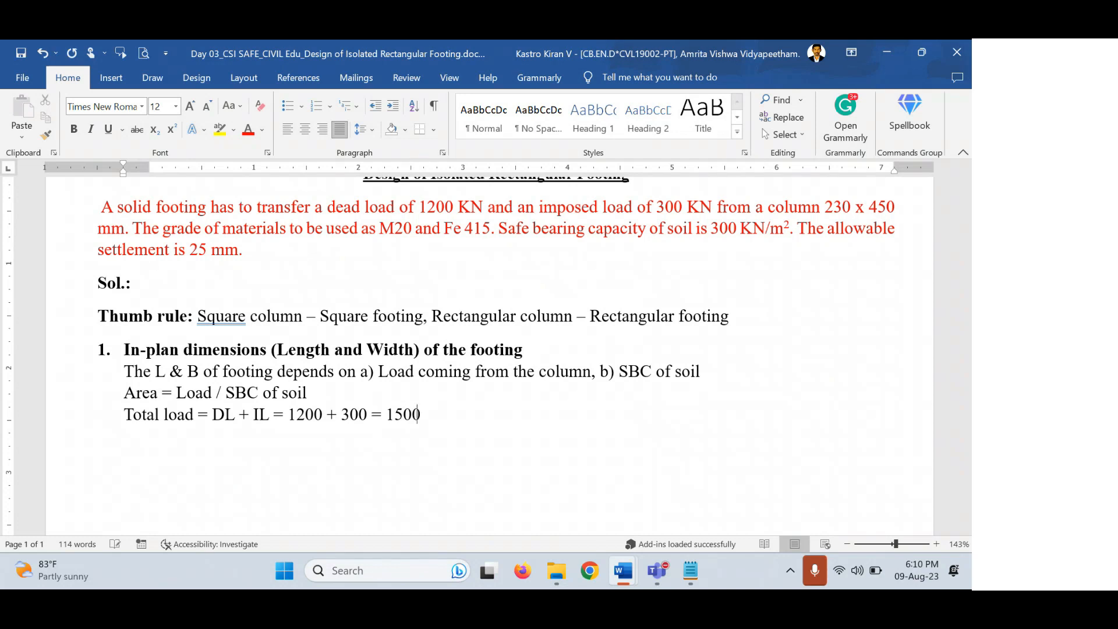
pyautogui.write(' kN')
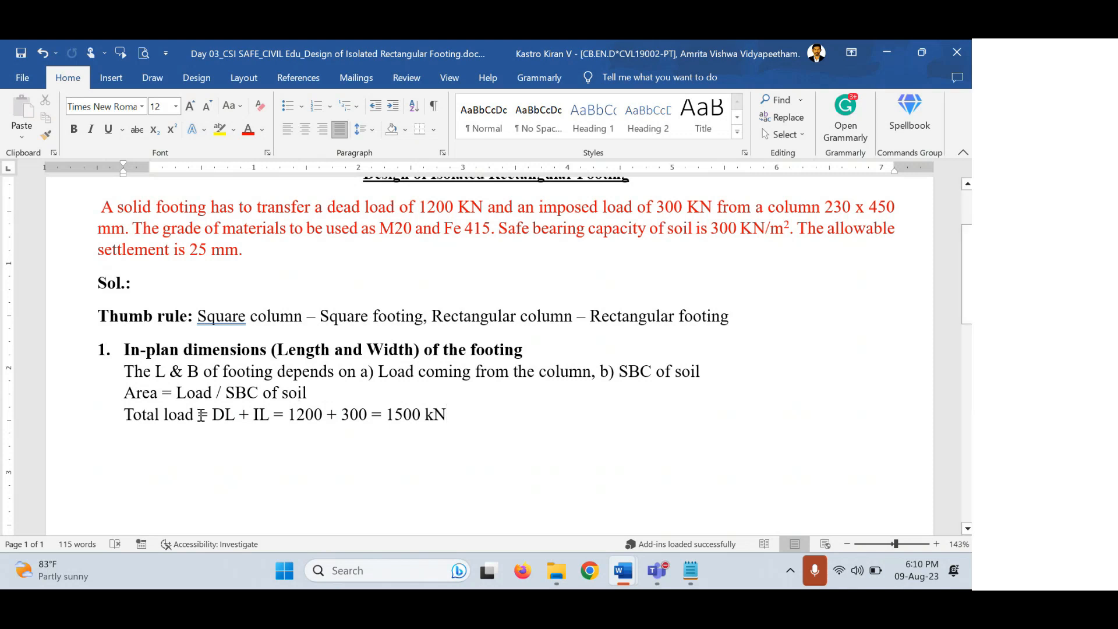
# Create an empty numbered item '2.' on a new line beneath the 1500 kN total load.
pyautogui.moveTo(213, 394); pyautogui.dragTo(176, 394)
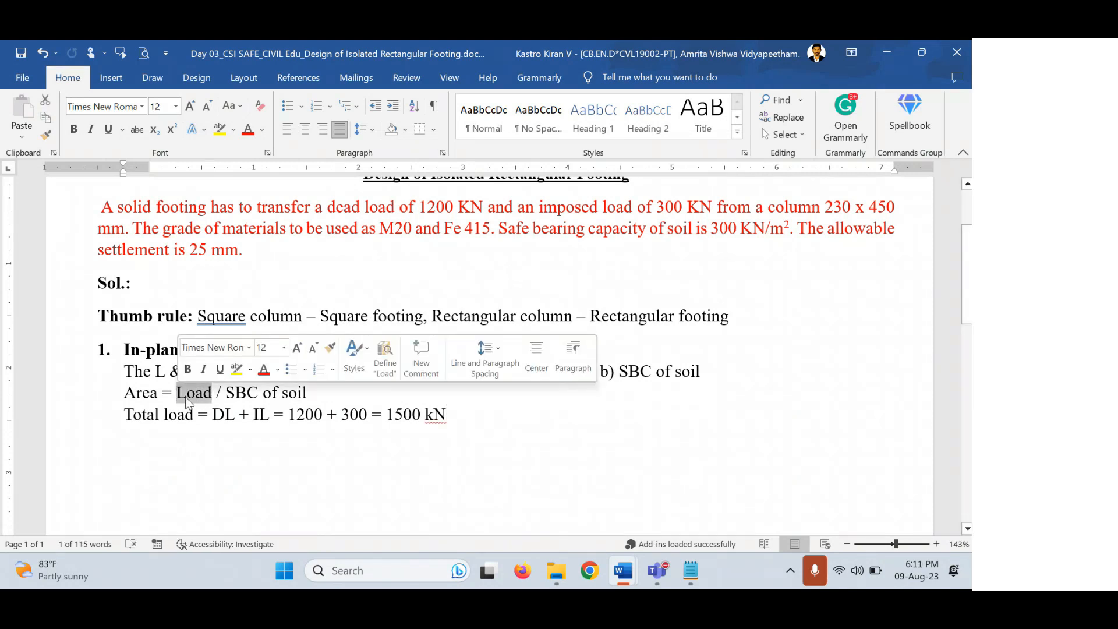
pyautogui.click(457, 413)
pyautogui.moveTo(457, 413); pyautogui.dragTo(393, 412)
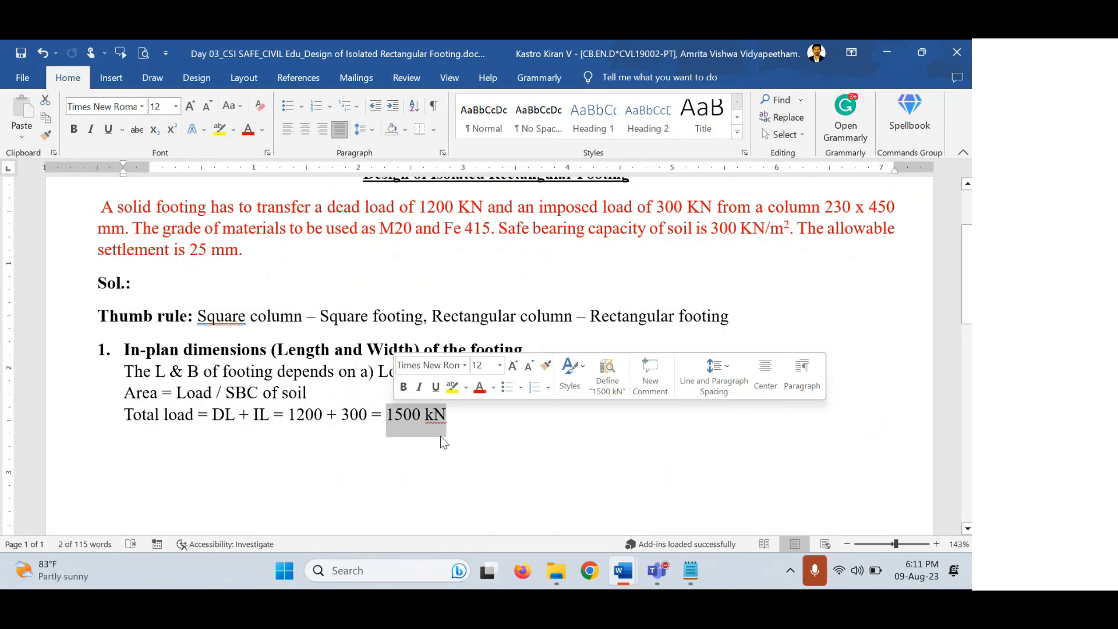
pyautogui.click(491, 421)
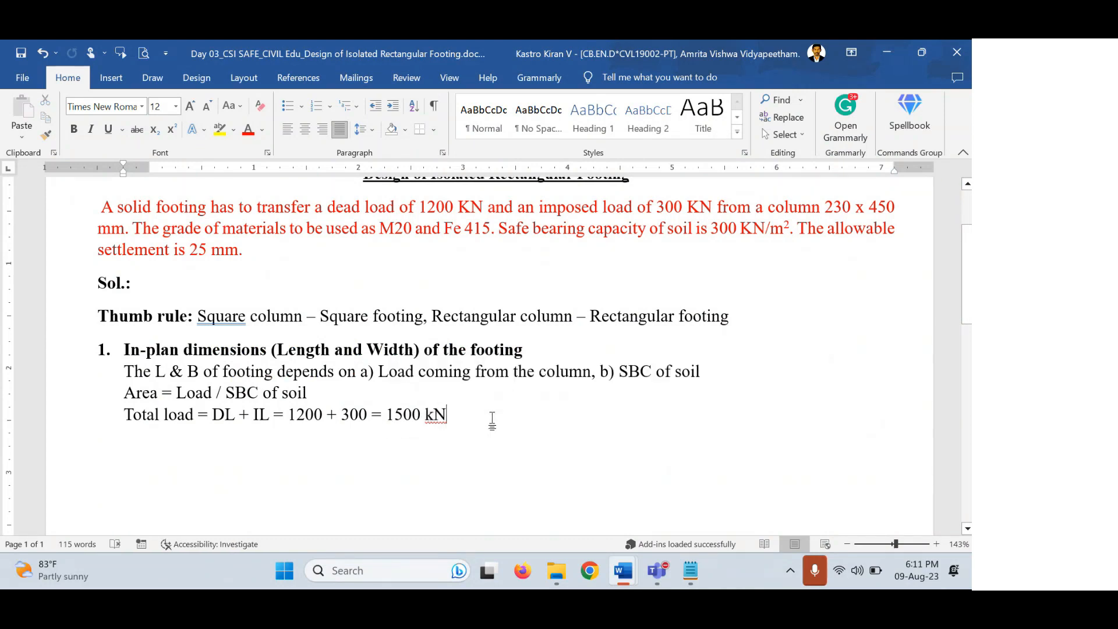
pyautogui.press('Return')
pyautogui.write('2')
pyautogui.press('BackSpace')
pyautogui.press('BackSpace')
pyautogui.press('BackSpace')
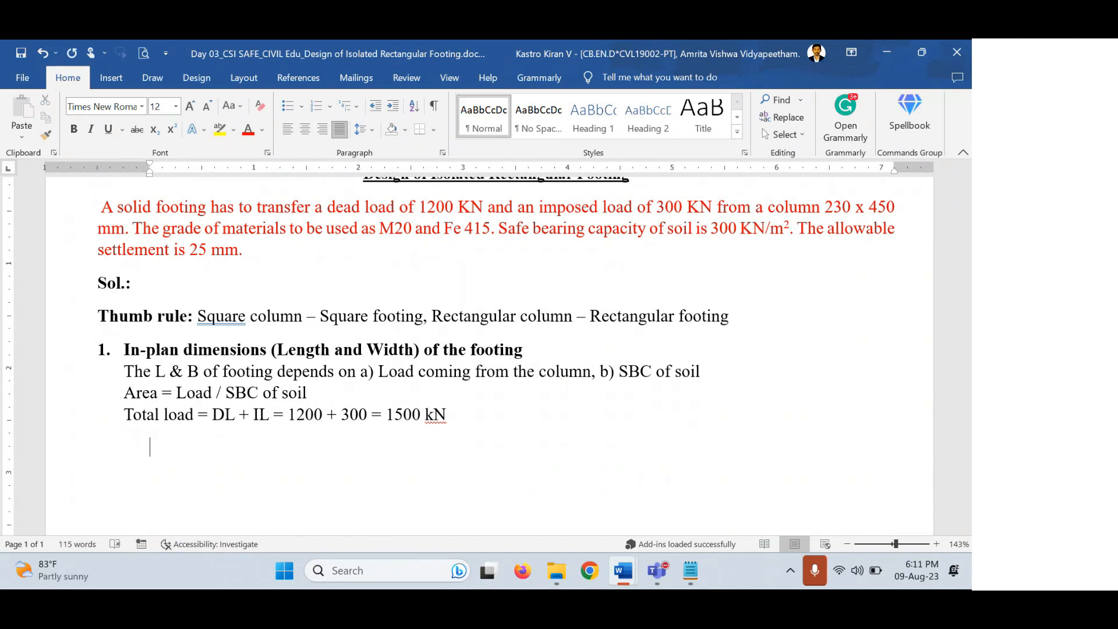
pyautogui.press('Return')
pyautogui.press('Tab')
pyautogui.write('2.')
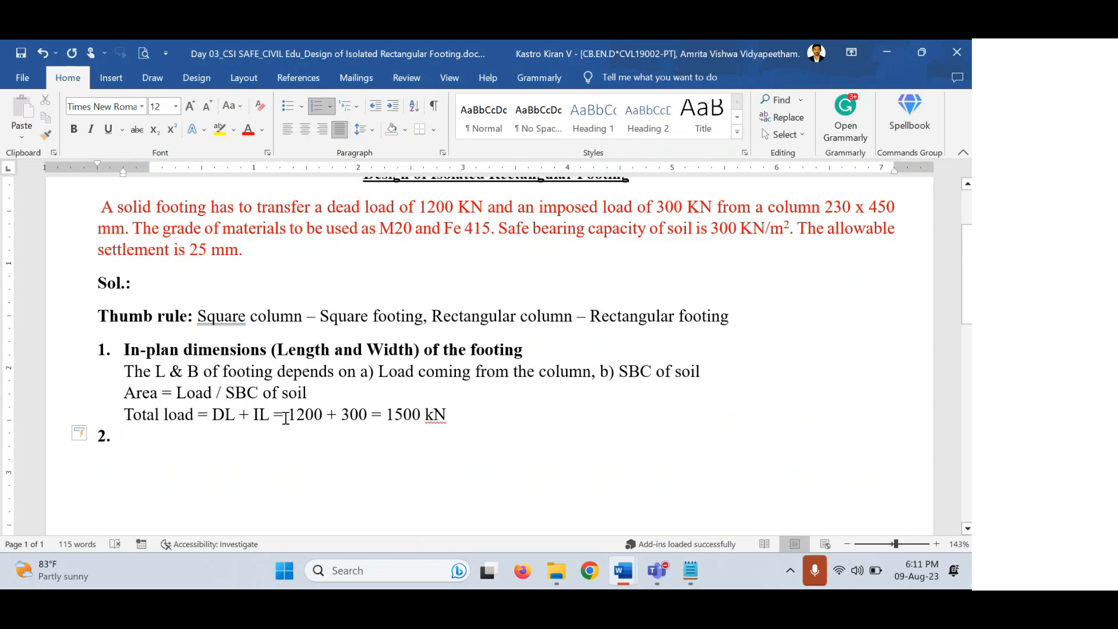
pyautogui.moveTo(290, 416); pyautogui.dragTo(434, 420)
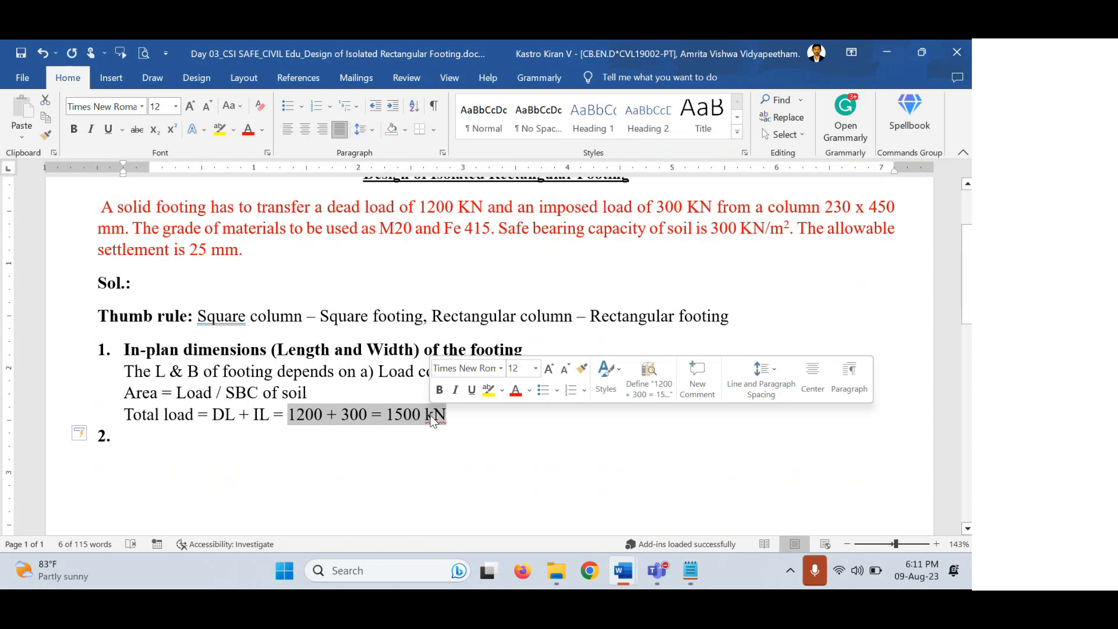
pyautogui.click(380, 440)
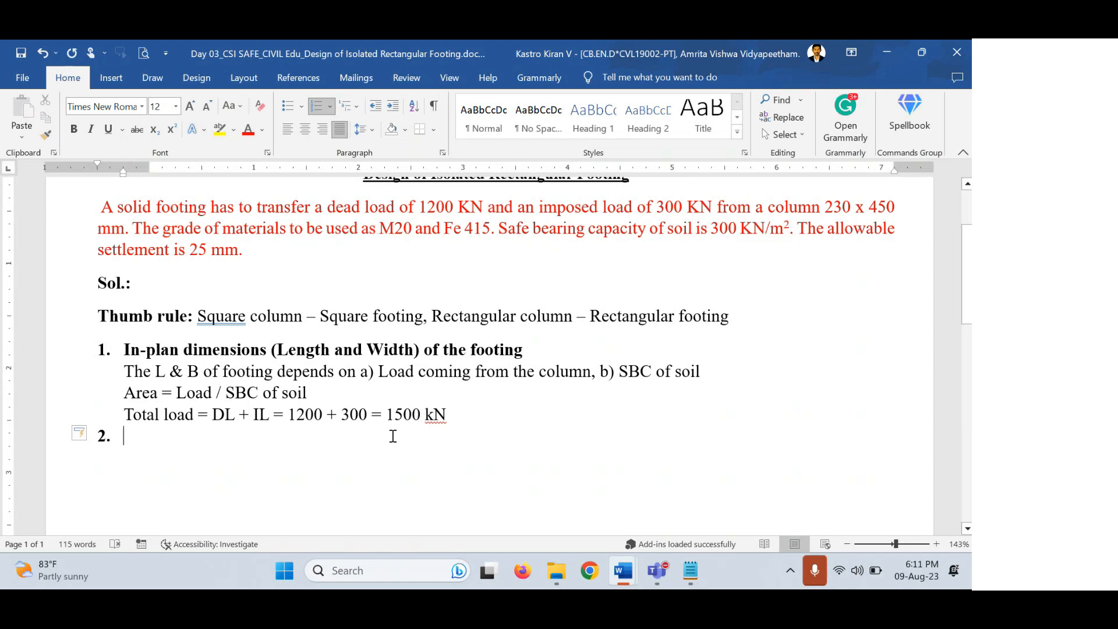
pyautogui.write('L,B,D')
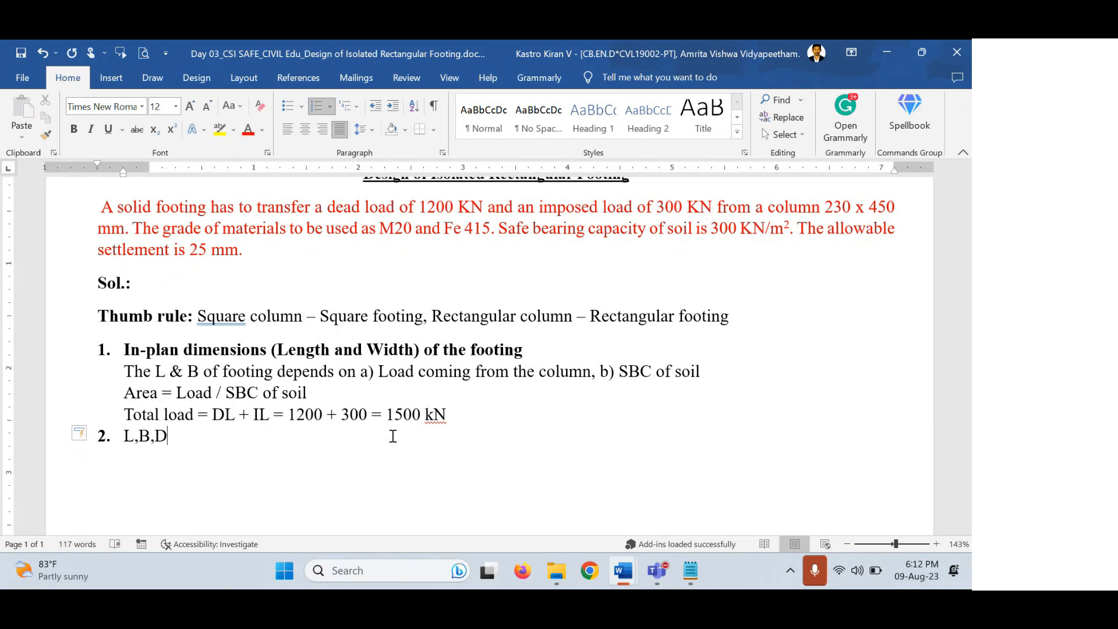
pyautogui.write(', unit weight of concrete')
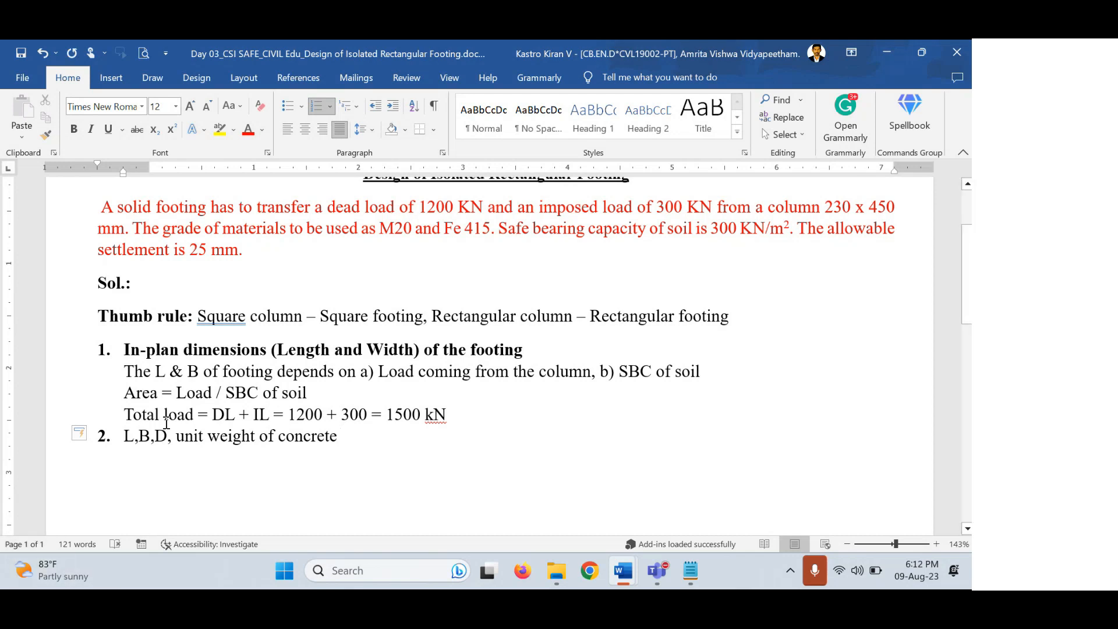
pyautogui.moveTo(166, 434); pyautogui.dragTo(127, 440)
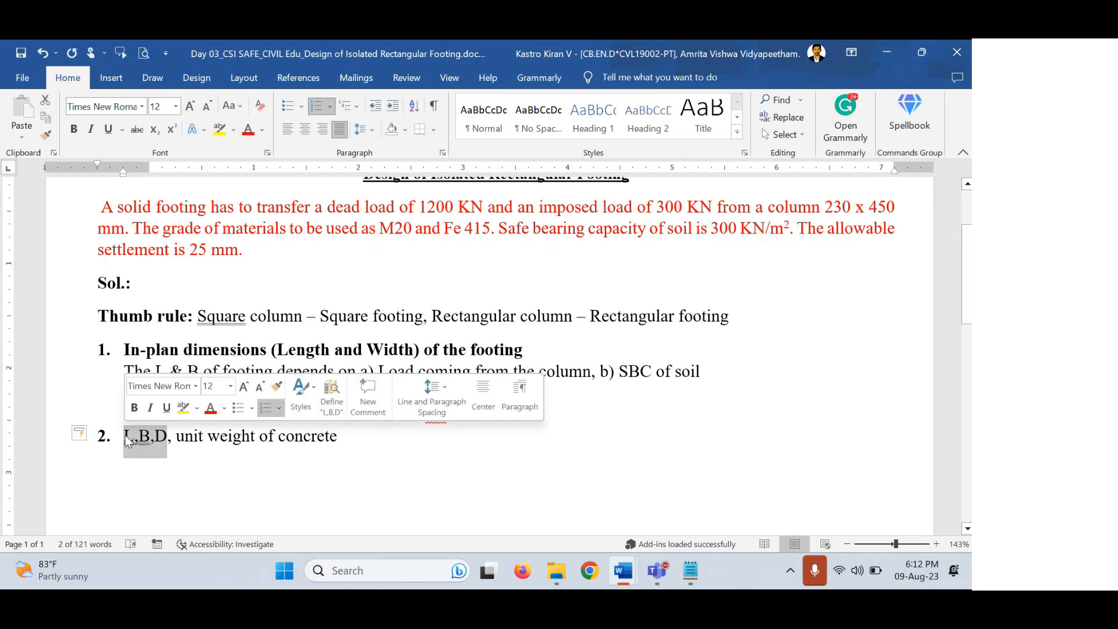
pyautogui.click(126, 437)
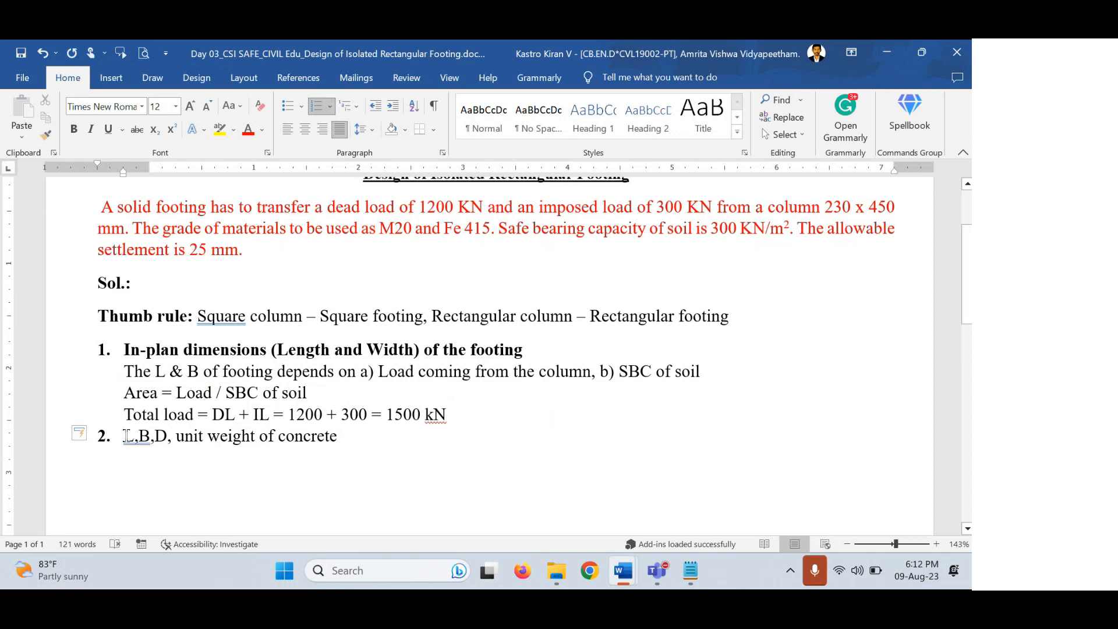
pyautogui.tripleClick(126, 436)
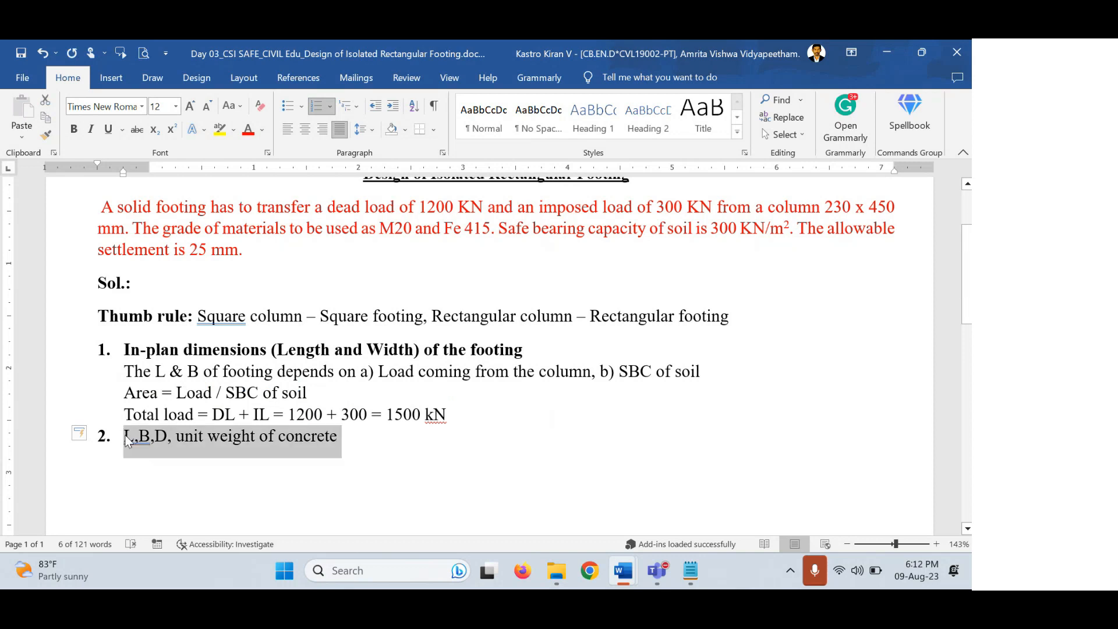
pyautogui.press('Delete')
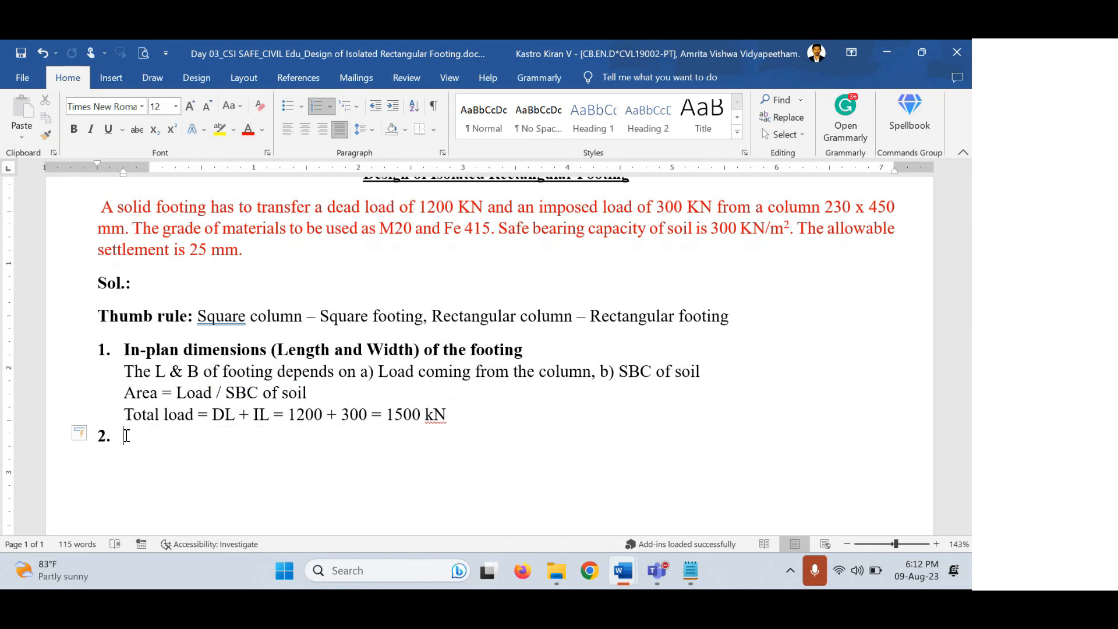
# Write 'The self weight of footing is taken as 10% of load coming from the column' in item 2.
pyautogui.write('The self weight of footing is taken as 10% of loa')
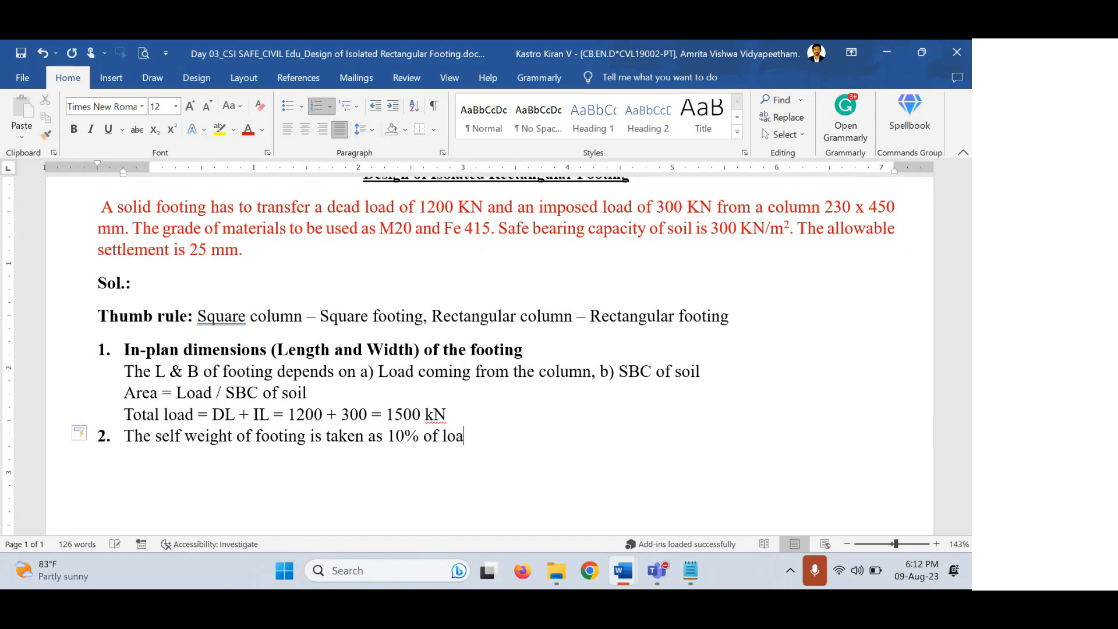
pyautogui.write('d coming from the')
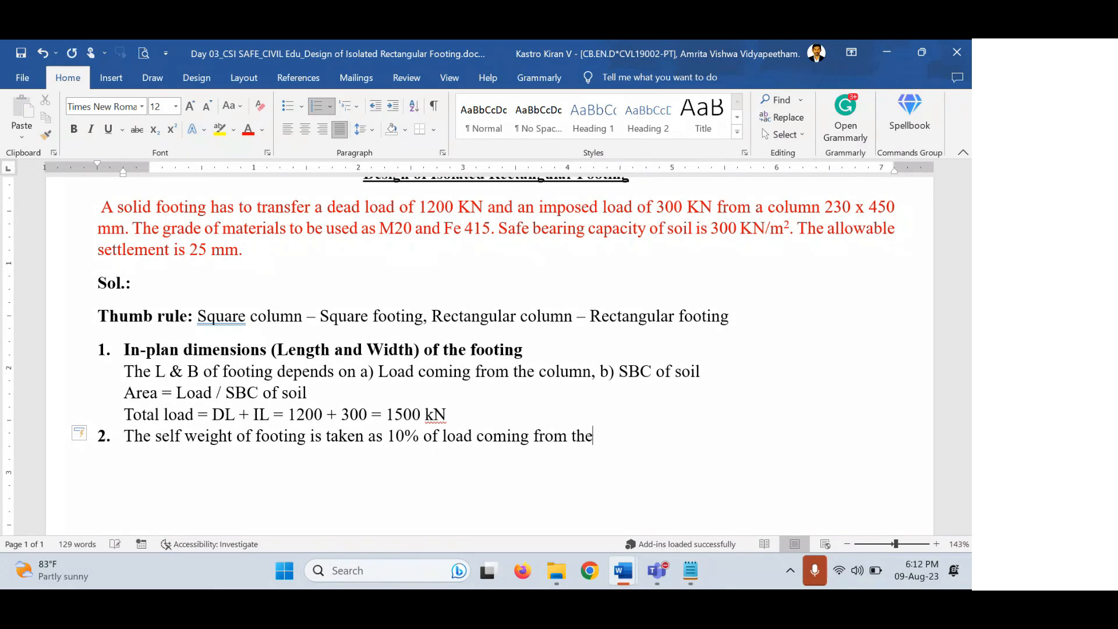
pyautogui.write(' column')
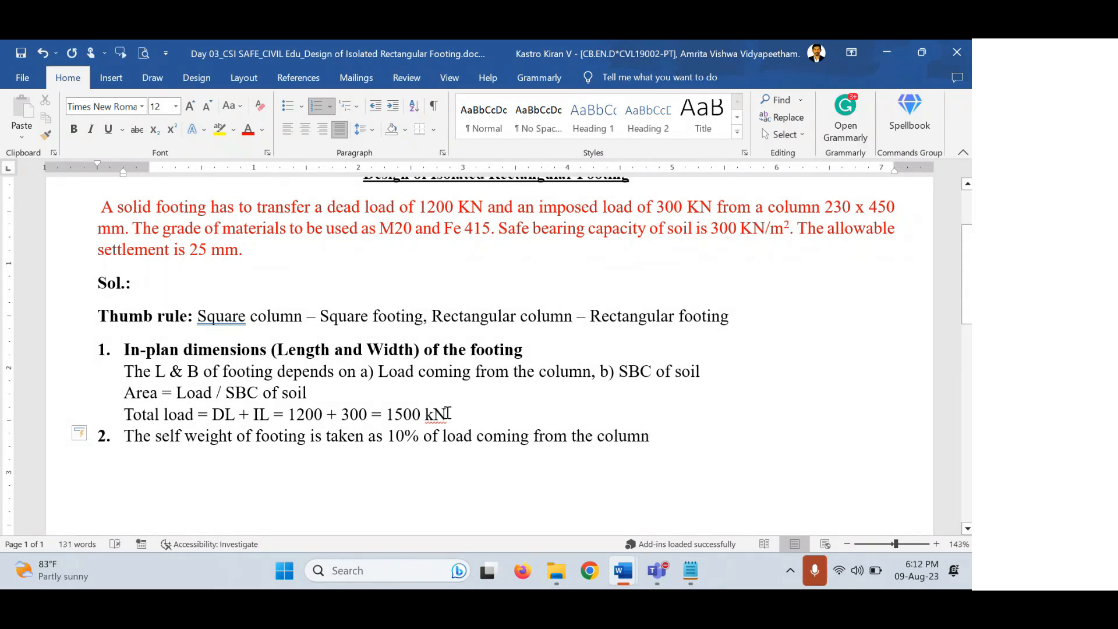
pyautogui.moveTo(447, 413); pyautogui.dragTo(400, 417)
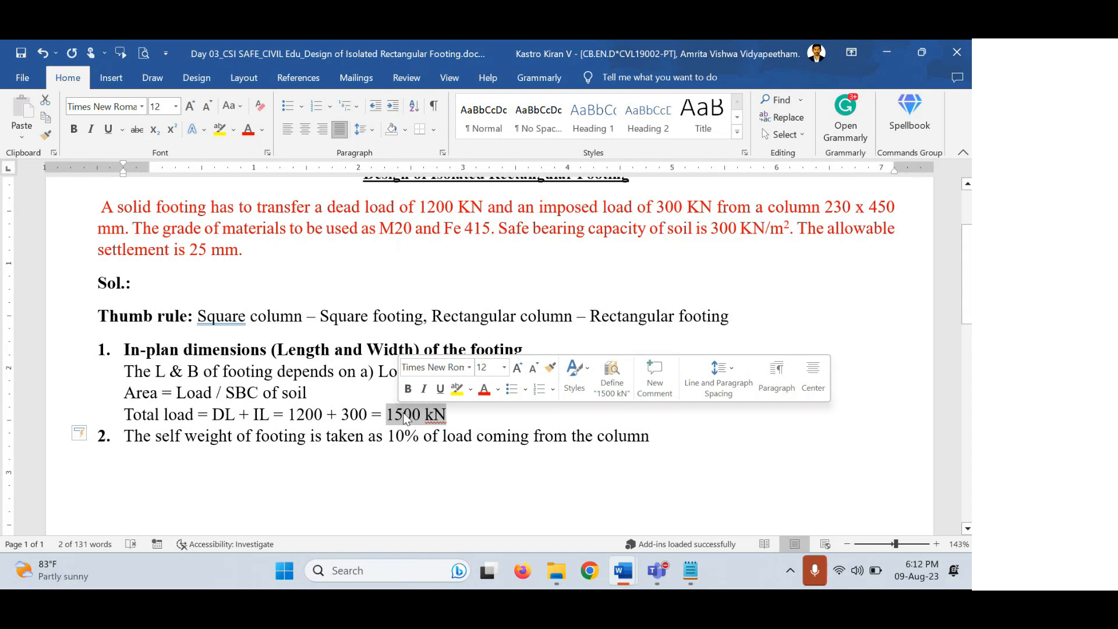
pyautogui.click(453, 414)
pyautogui.moveTo(452, 414); pyautogui.dragTo(389, 416)
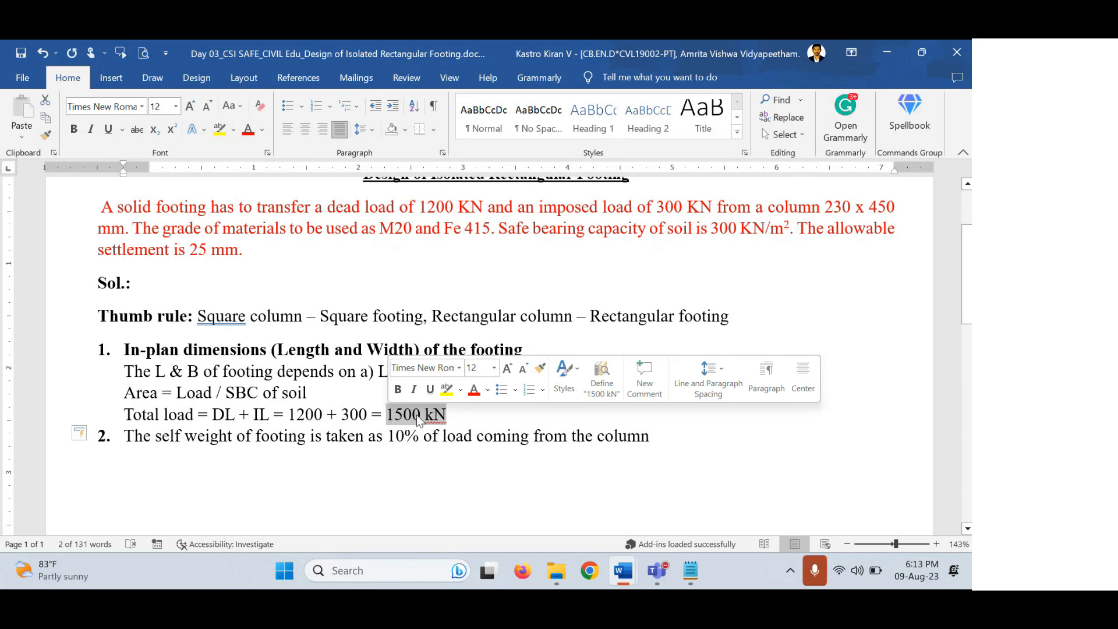
pyautogui.moveTo(156, 437); pyautogui.dragTo(281, 438)
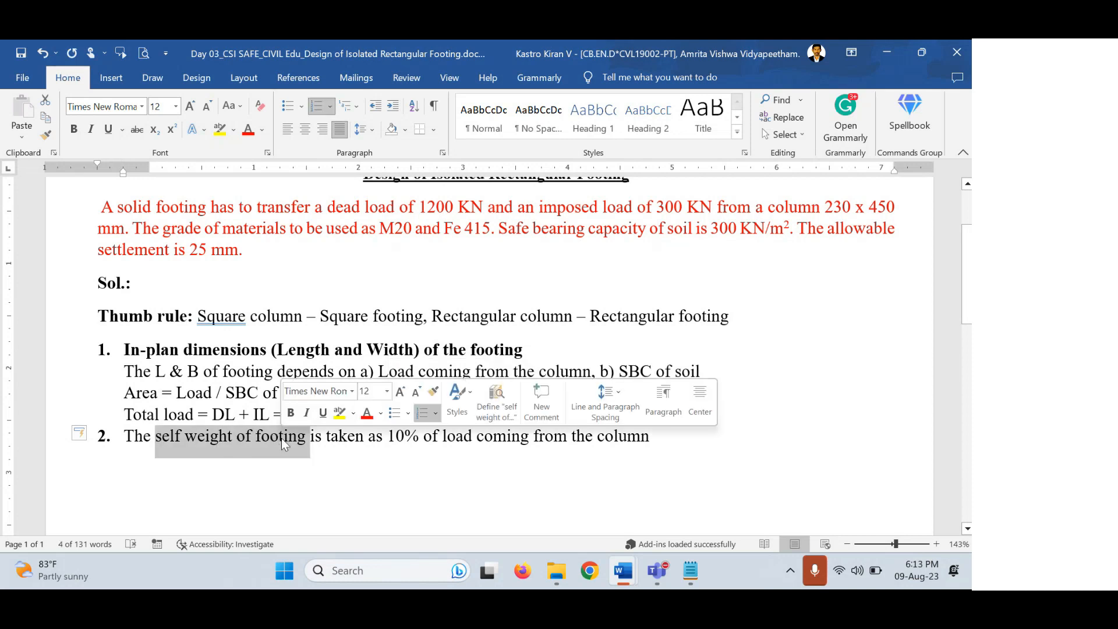
pyautogui.click(457, 488)
# Start a new unnumbered line below item 2.
pyautogui.click(665, 438)
pyautogui.press('Return')
pyautogui.press('BackSpace')
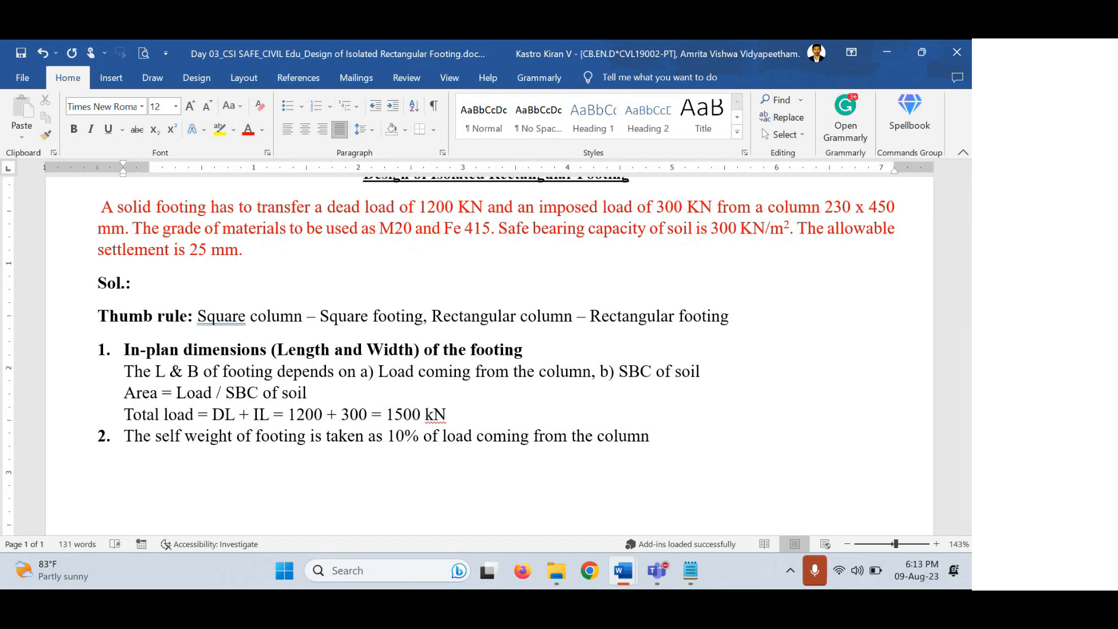
pyautogui.write('Self weigth f')
pyautogui.press('BackSpace')
pyautogui.press('BackSpace')
pyautogui.press('BackSpace')
pyautogui.press('BackSpace')
pyautogui.write('ht of')
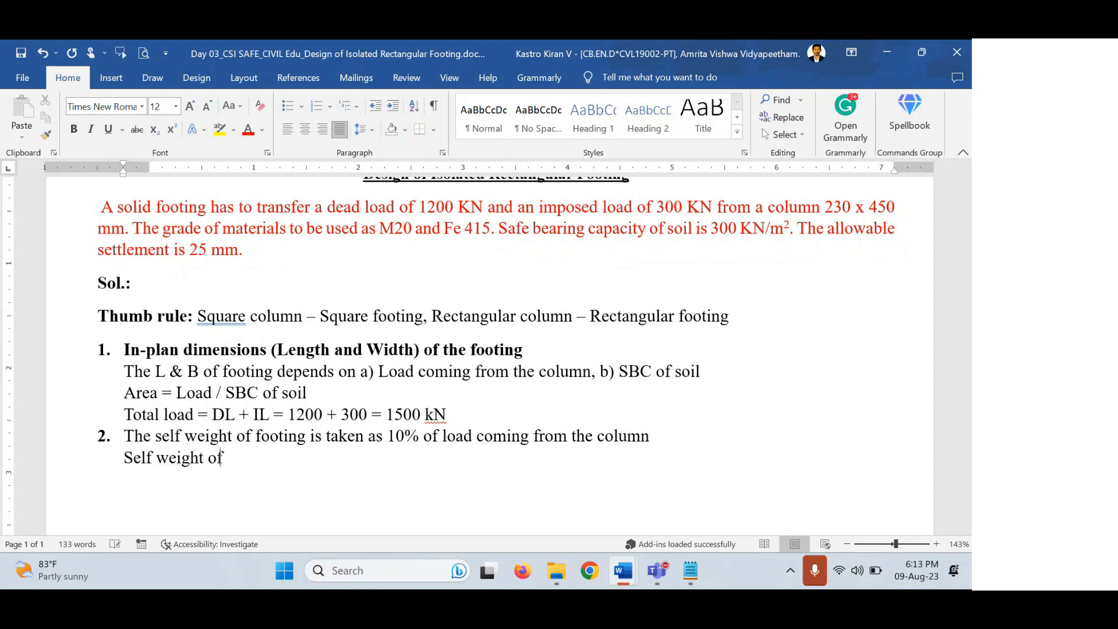
pyautogui.write(' footing = 10%')
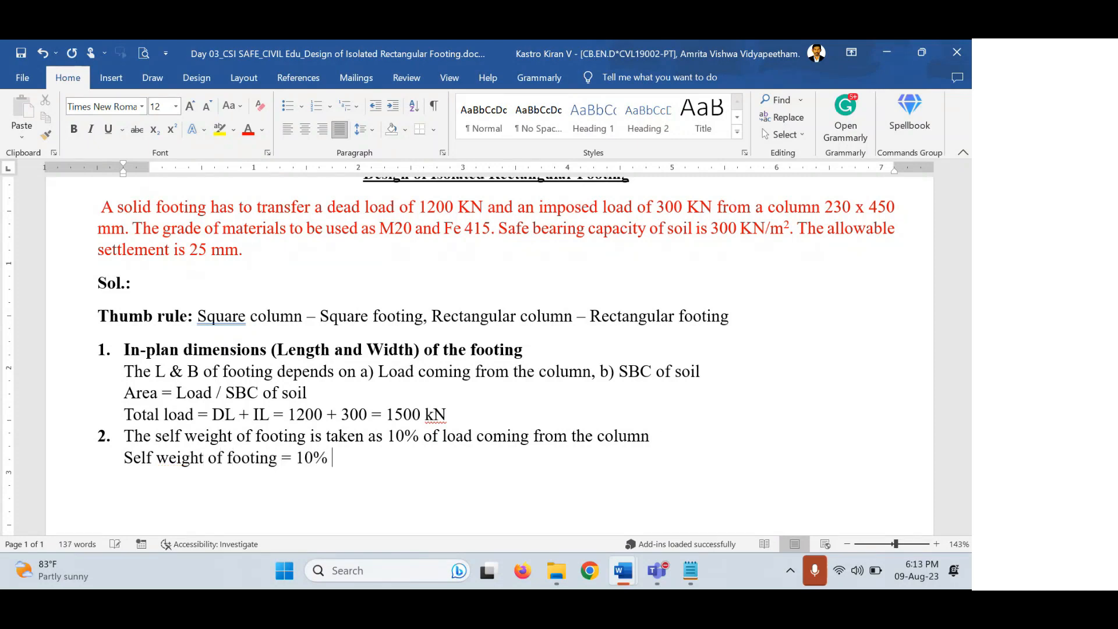
pyautogui.write(' x 1500 = 15')
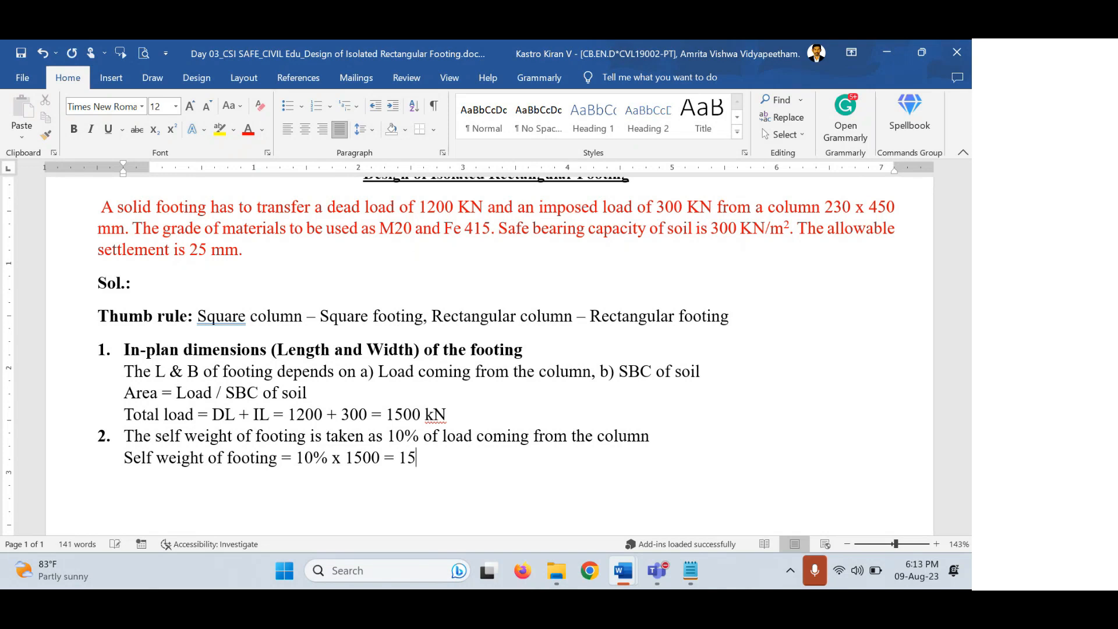
pyautogui.write('0 kN')
pyautogui.moveTo(455, 408); pyautogui.dragTo(386, 415)
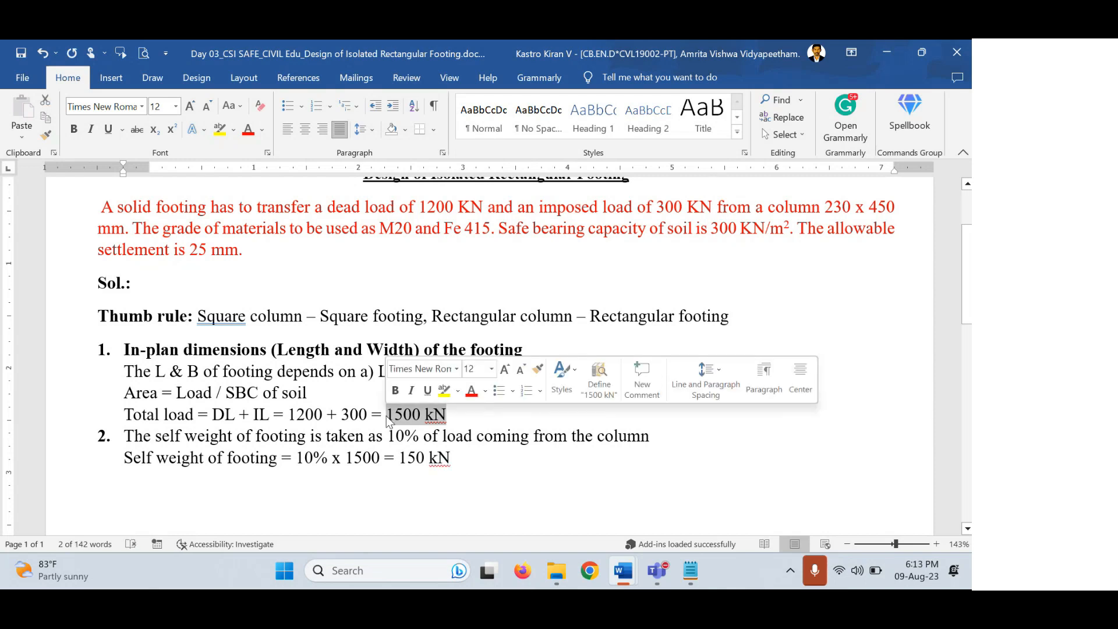
pyautogui.moveTo(463, 458); pyautogui.dragTo(399, 457)
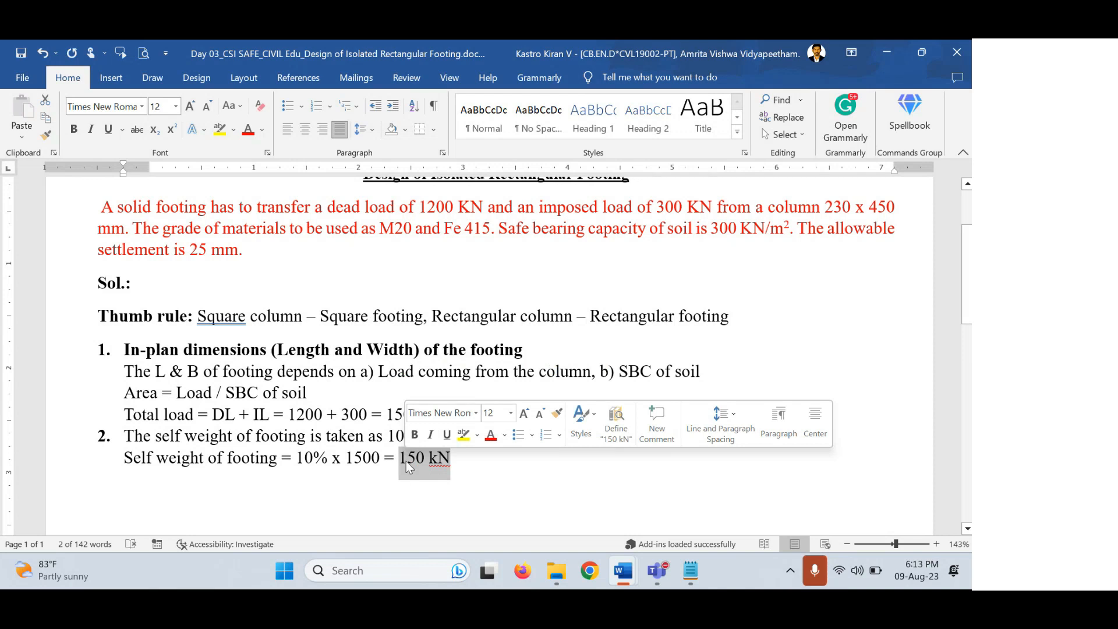
pyautogui.click(469, 461)
pyautogui.press('Return')
# Type 'Therefore, the total load transferred to the soil = 1500 + 150 = 1650 kN' on the new line.
pyautogui.write('therefore')
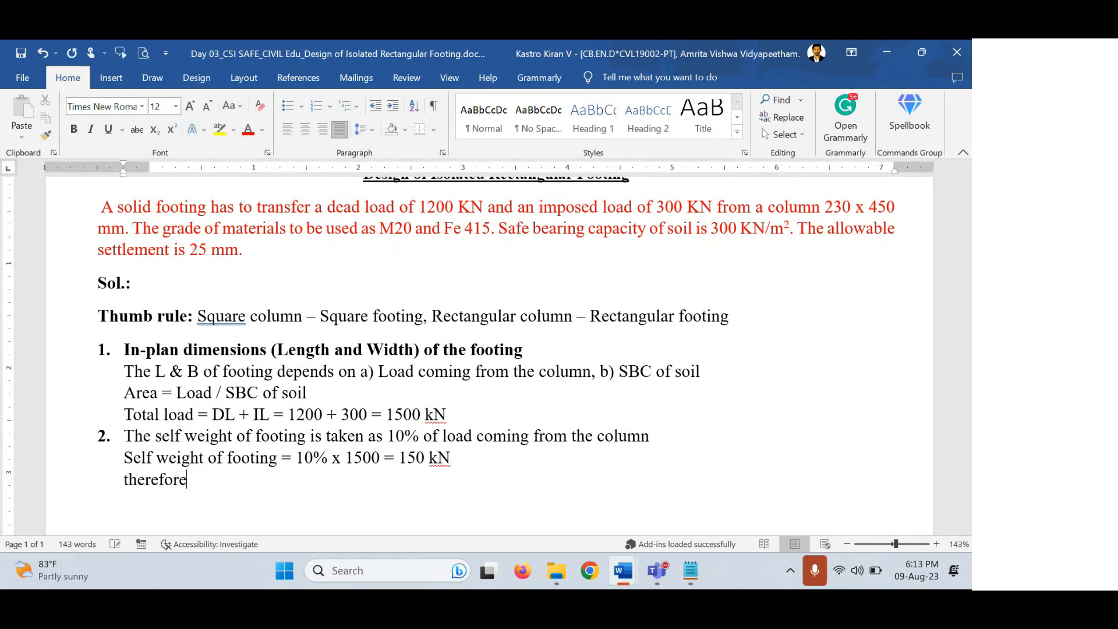
pyautogui.write(', the tota')
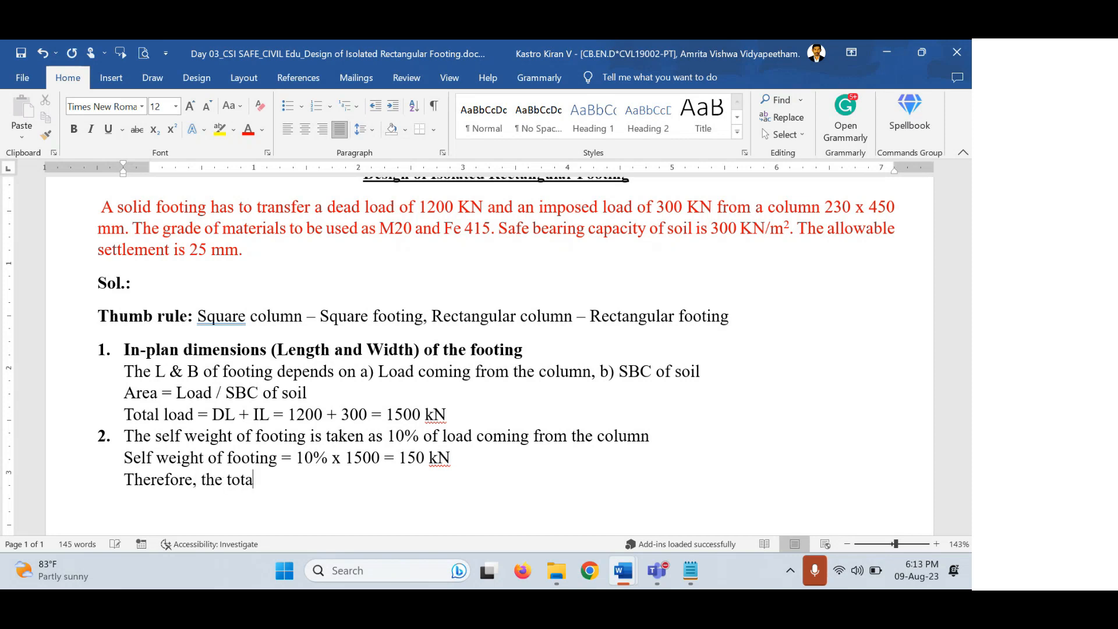
pyautogui.write('l load transferr')
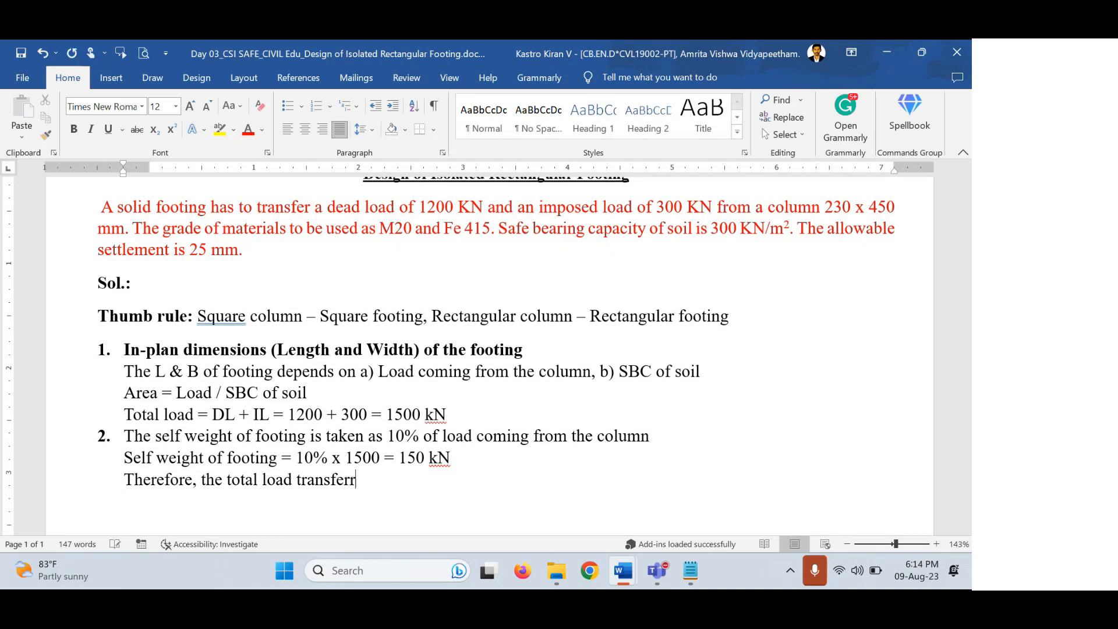
pyautogui.write('ed to the soil = ')
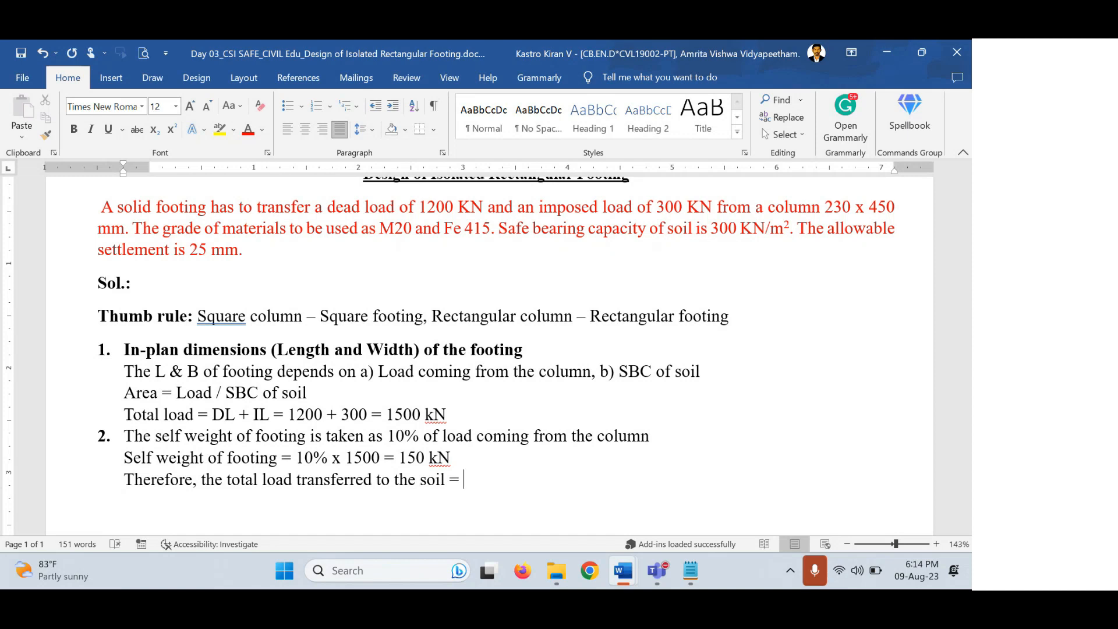
pyautogui.write('1500 + 150 = ')
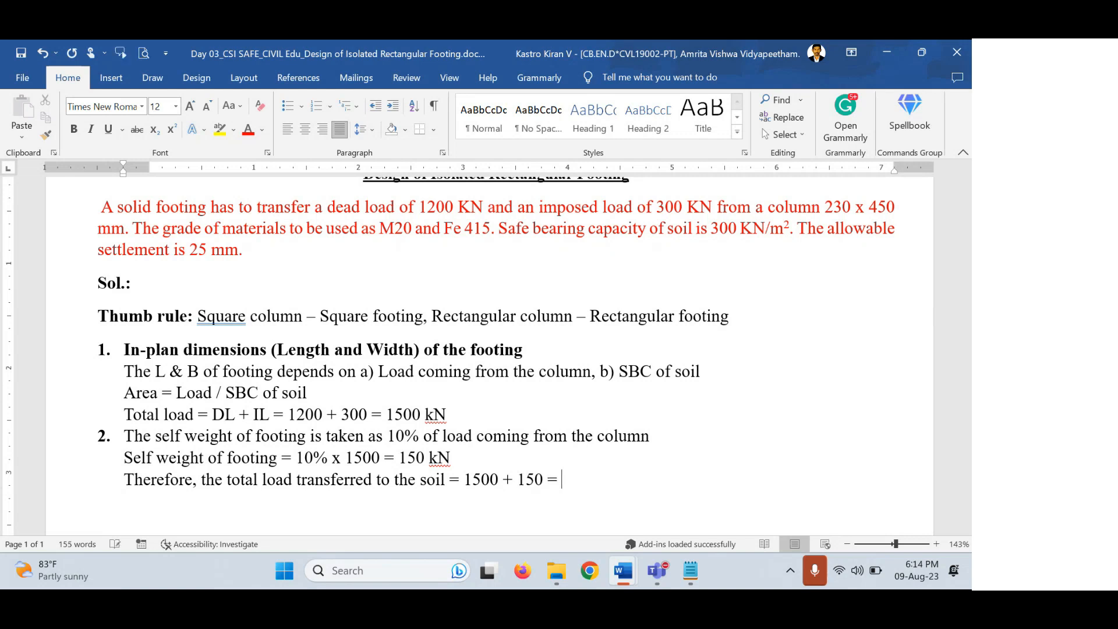
pyautogui.write('1650 kN')
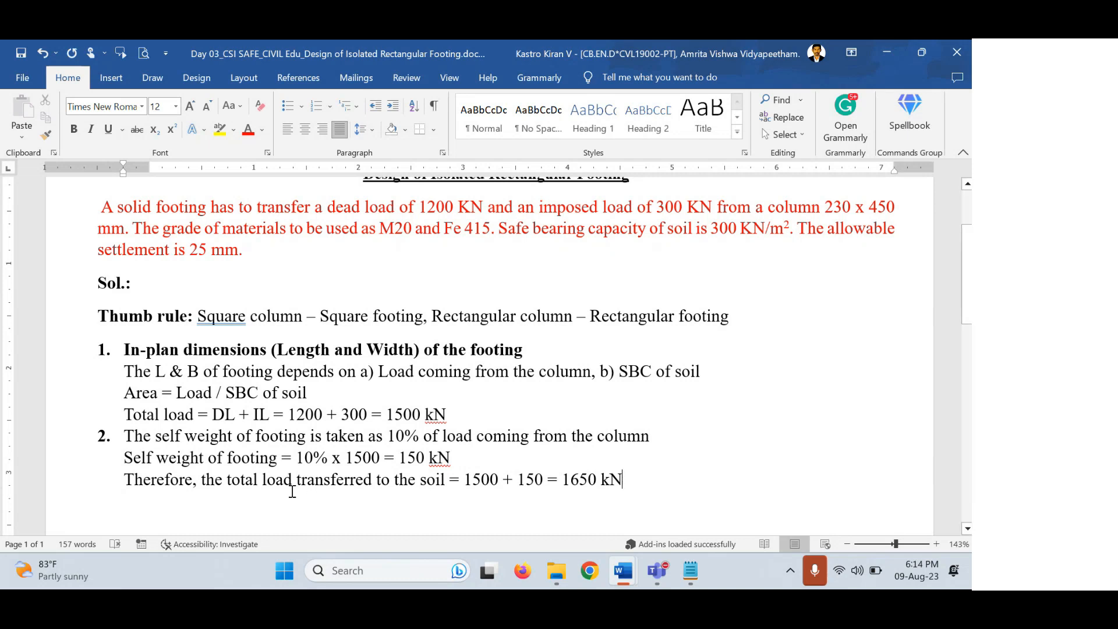
pyautogui.moveTo(297, 479); pyautogui.dragTo(371, 486)
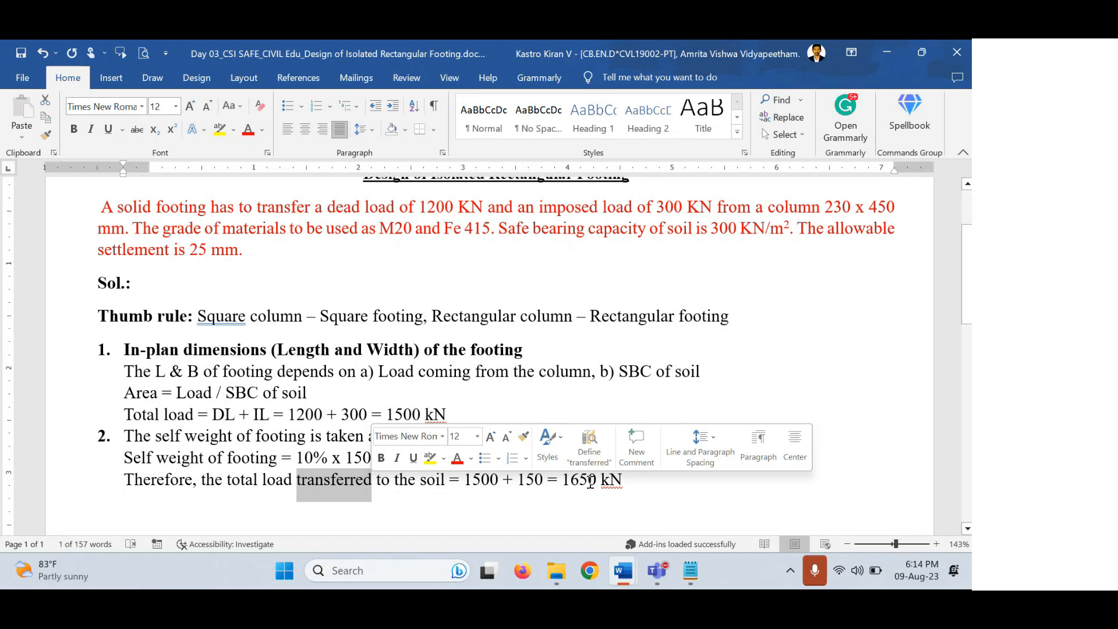
pyautogui.moveTo(626, 478); pyautogui.dragTo(578, 479)
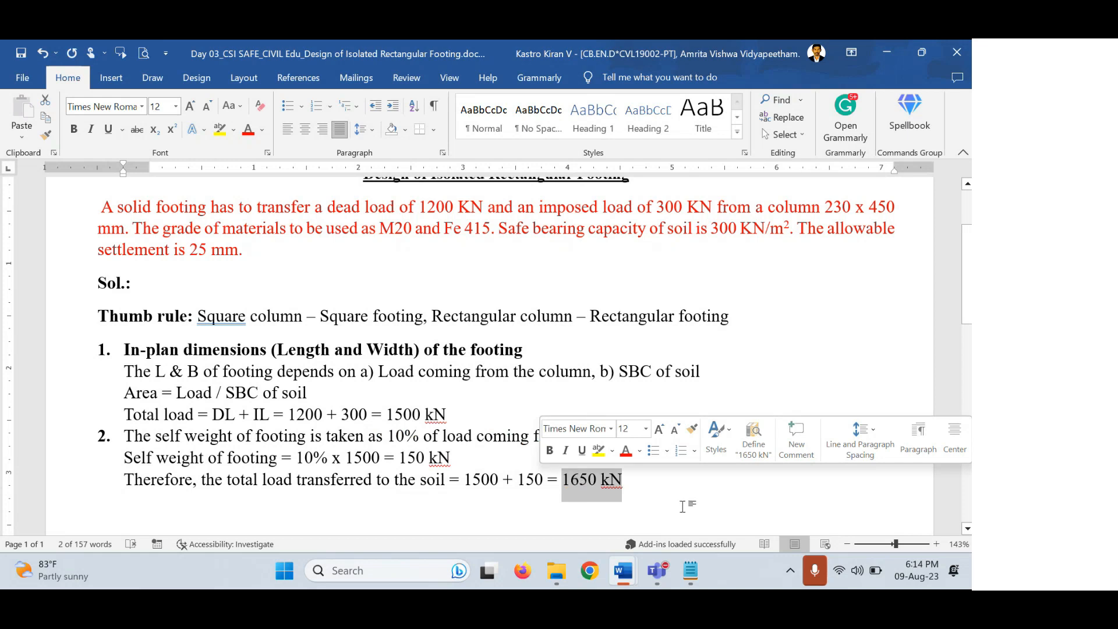
pyautogui.click(655, 484)
pyautogui.moveTo(333, 391); pyautogui.dragTo(123, 393)
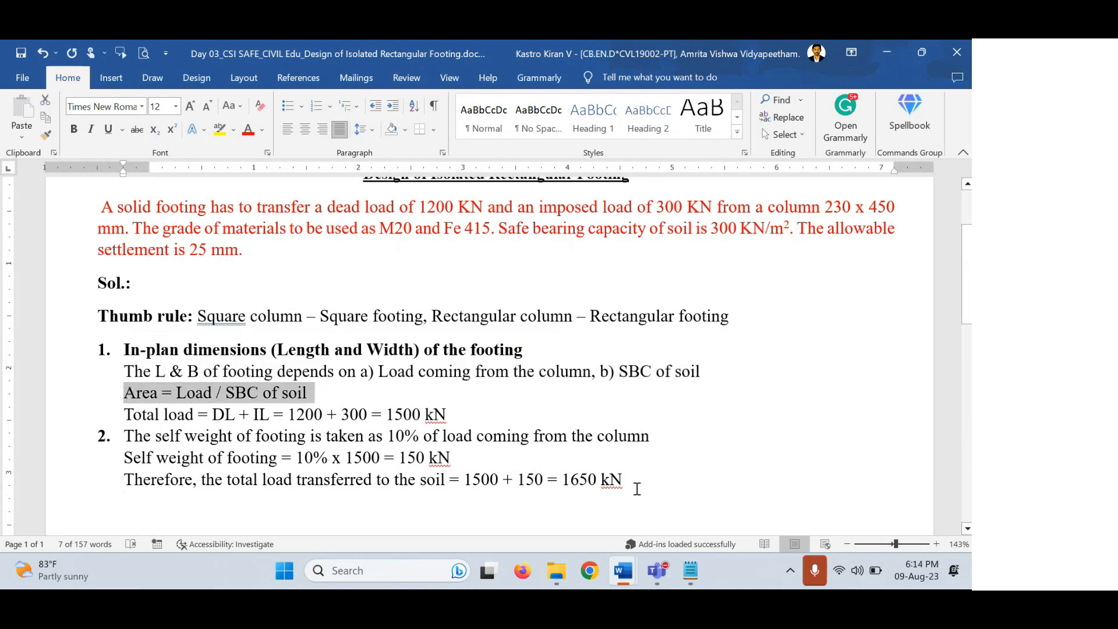
pyautogui.moveTo(624, 482); pyautogui.dragTo(570, 486)
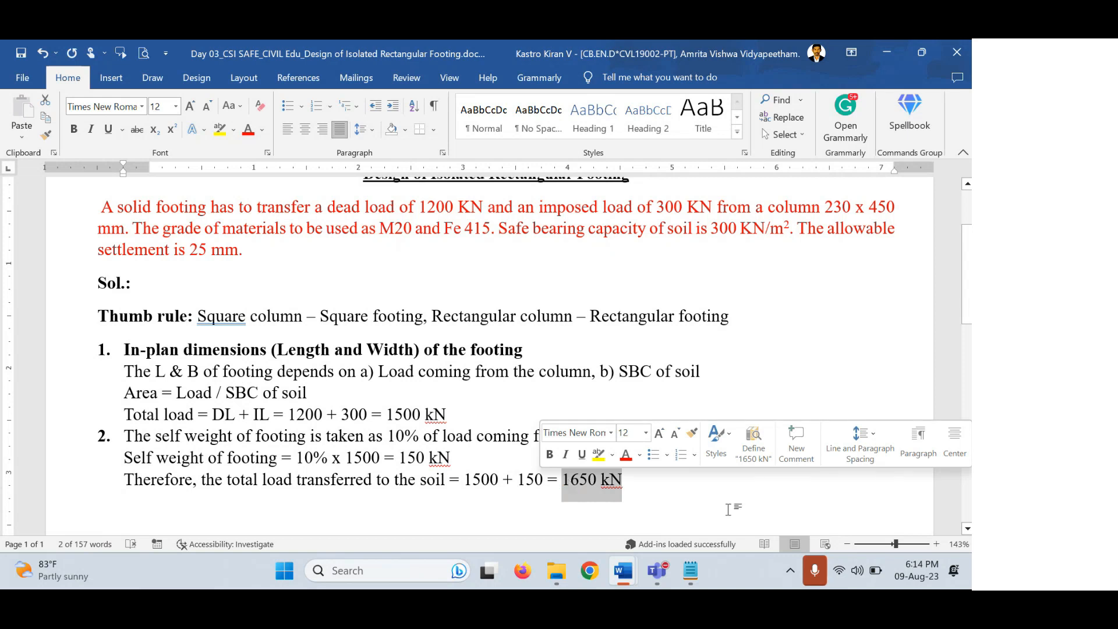
pyautogui.moveTo(711, 227); pyautogui.dragTo(787, 230)
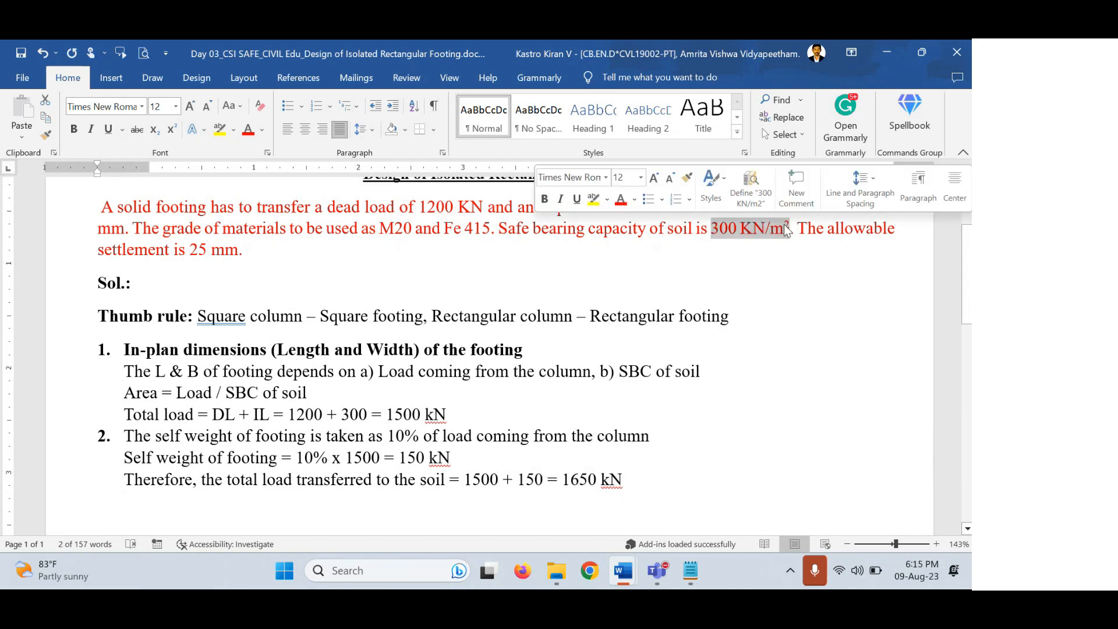
# Add the line 'area = 1650/300 = 5.5 m²' below the total load, with a superscript 2.
pyautogui.click(659, 480)
pyautogui.press('Return')
pyautogui.write('are')
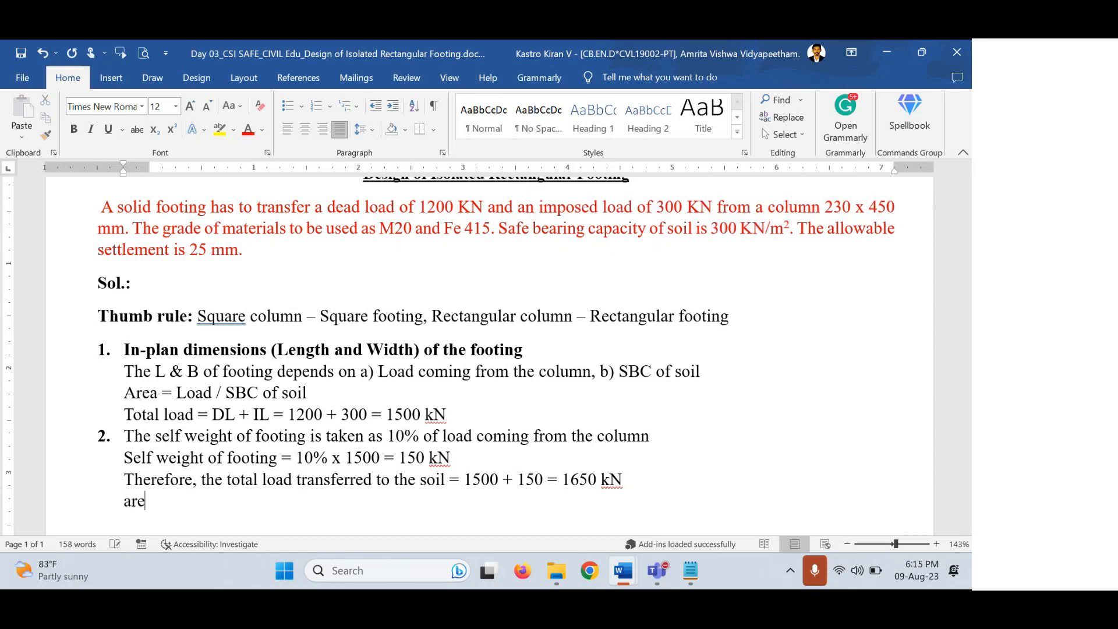
pyautogui.write('a = 1650/')
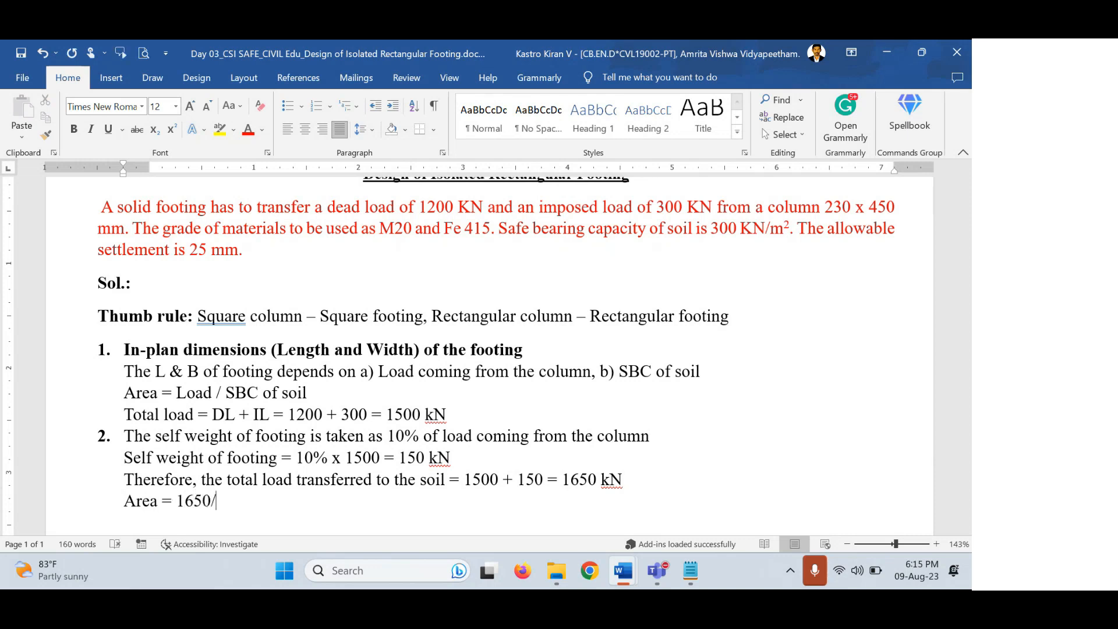
pyautogui.write('300 = 5.5 m2')
pyautogui.hotkey('shift', 'Left')
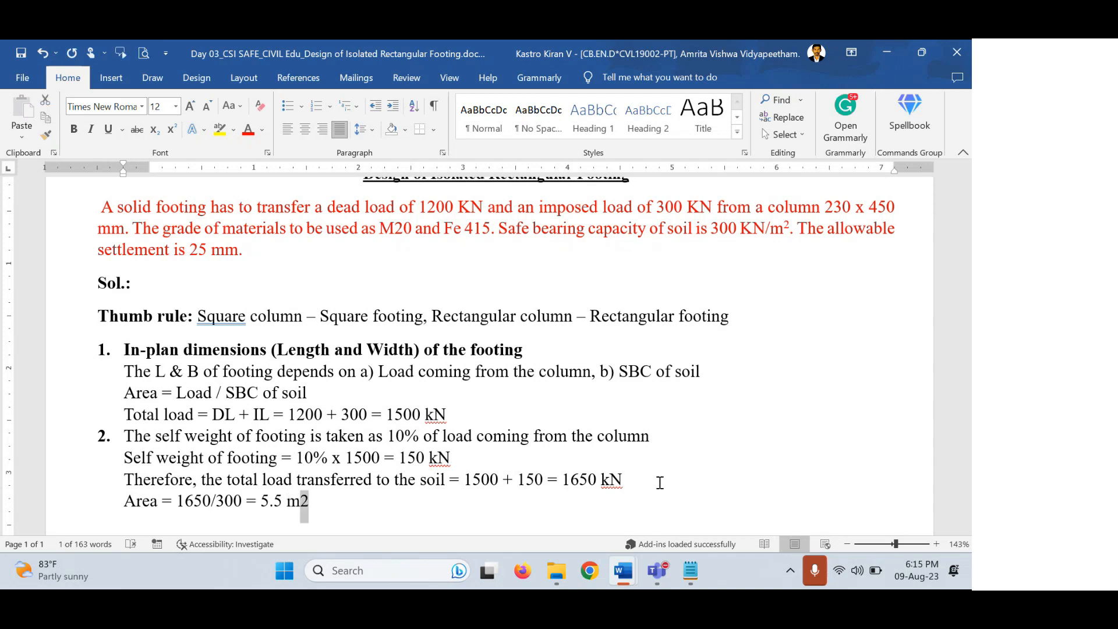
pyautogui.press('Left')
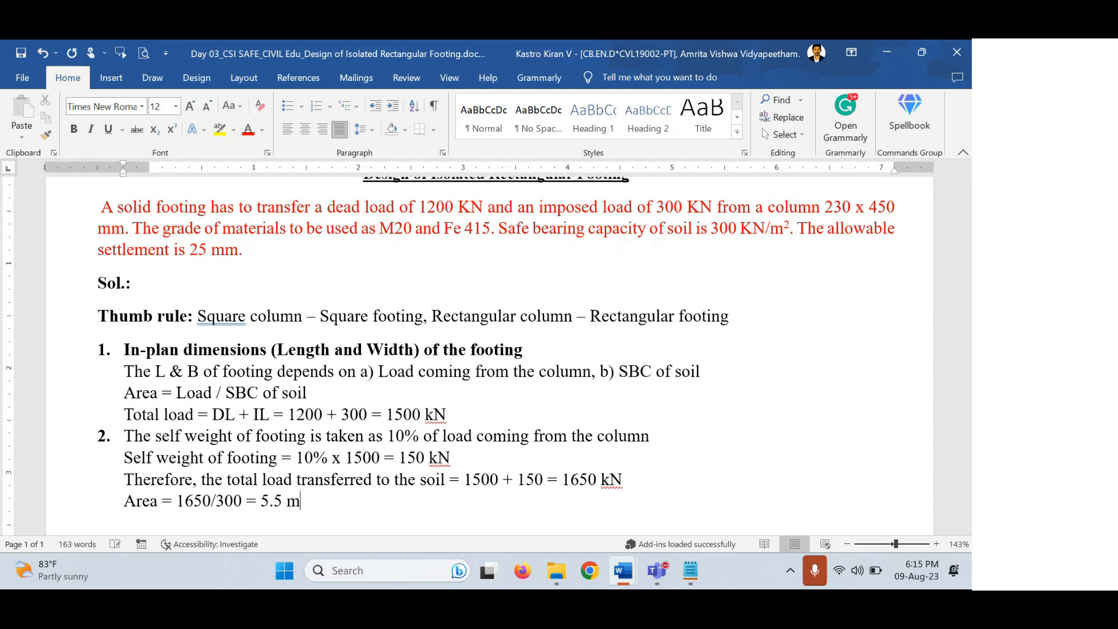
pyautogui.hotkey('shift', 'Right')
pyautogui.hotkey('ctrl', 'shift', '+')
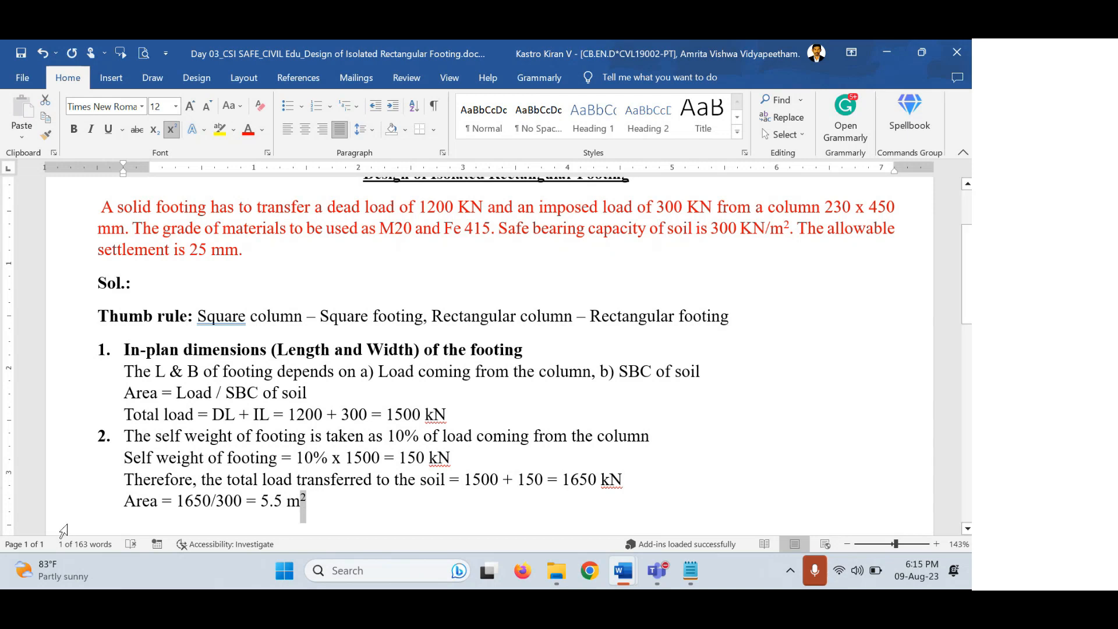
# Reword the line to 'Required area of footing = 1650/300 = 5.5 m²'.
pyautogui.click(127, 499)
pyautogui.write('required')
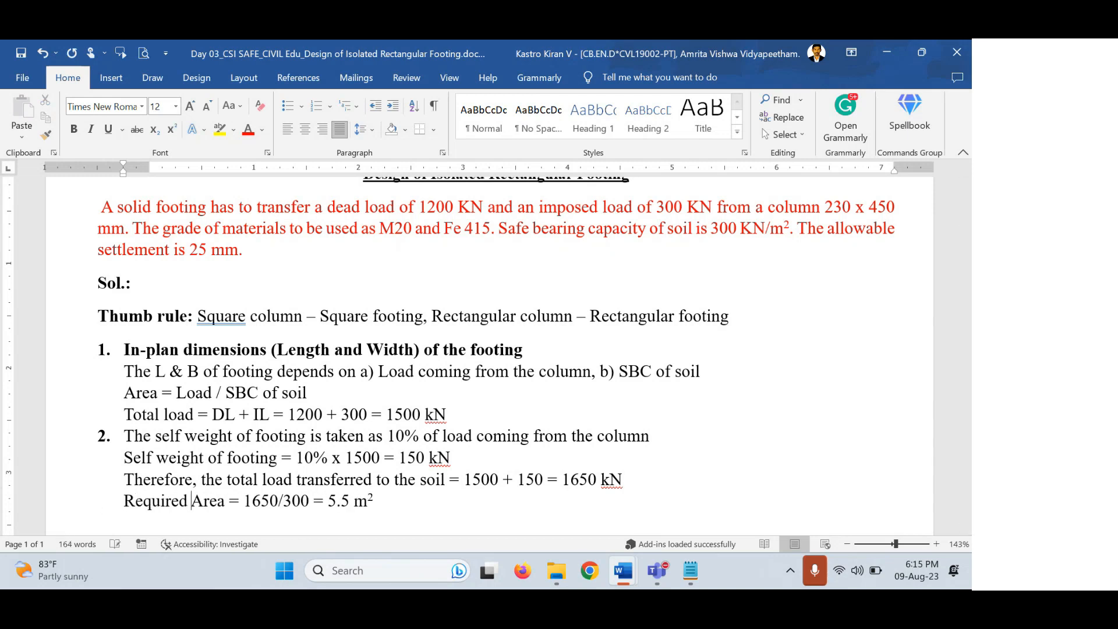
pyautogui.press('Delete')
pyautogui.write('a')
pyautogui.press('Right')
pyautogui.press('Right')
pyautogui.press('Right')
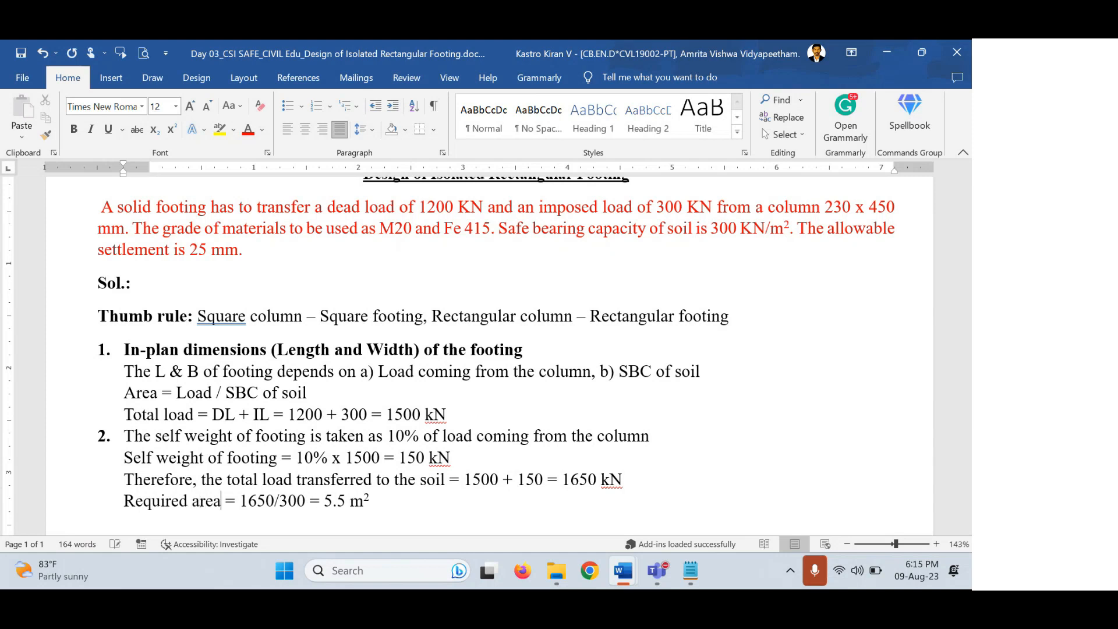
pyautogui.write('fo fotting')
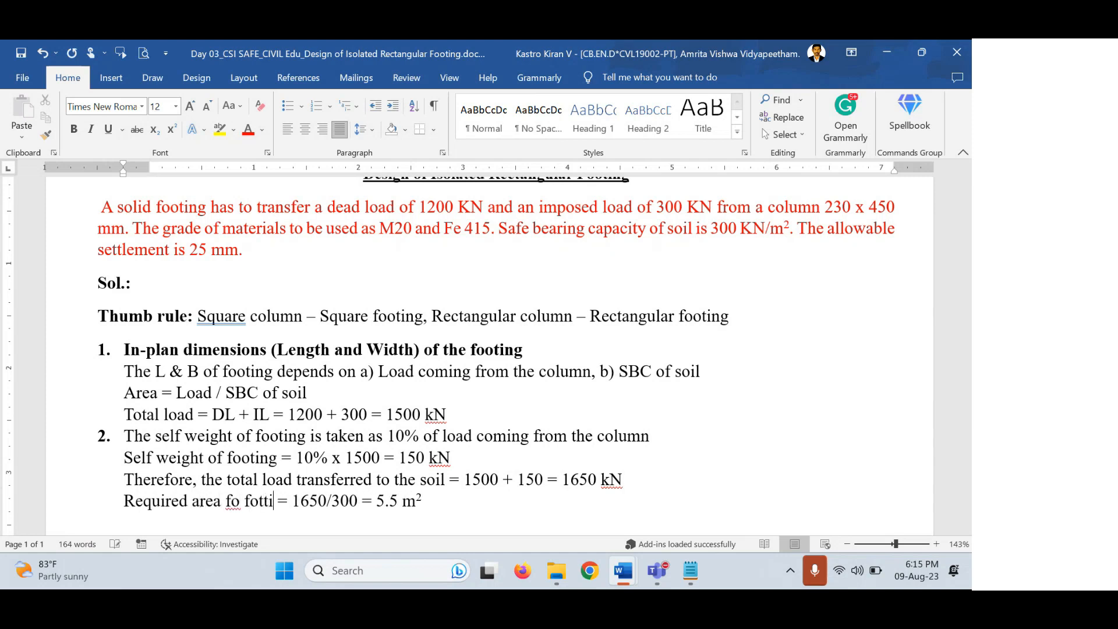
pyautogui.press('BackSpace')
pyautogui.press('BackSpace')
pyautogui.press('BackSpace')
pyautogui.press('BackSpace')
pyautogui.press('BackSpace')
pyautogui.write('oti')
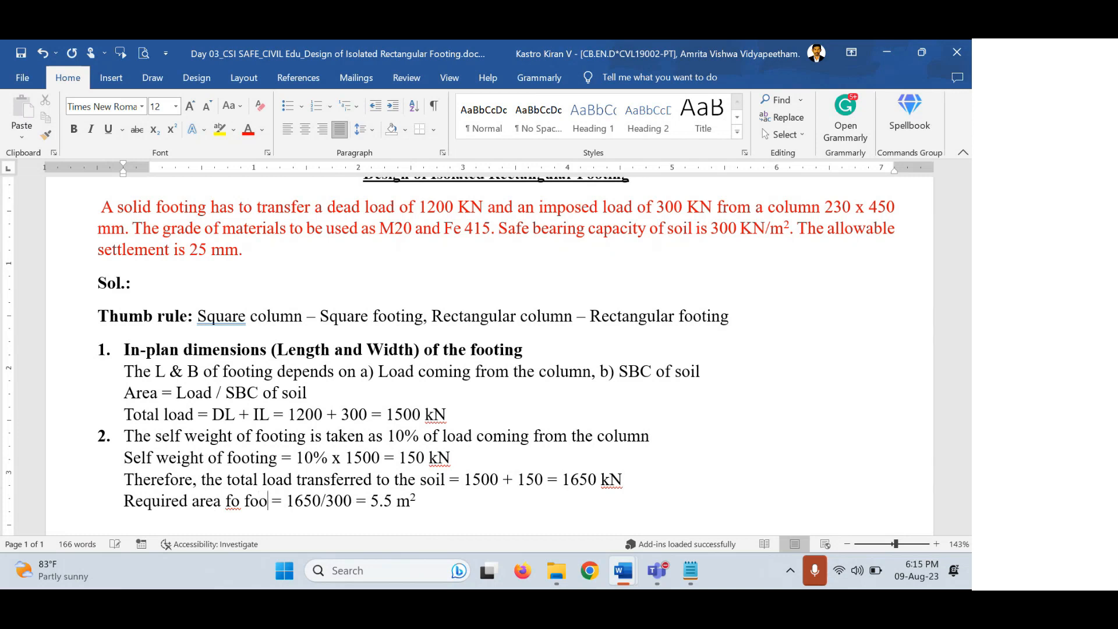
pyautogui.write('ng')
pyautogui.press('Left')
pyautogui.press('Left')
pyautogui.press('Left')
pyautogui.press('Left')
pyautogui.press('Left')
pyautogui.press('Left')
pyautogui.press('Left')
pyautogui.press('Left')
pyautogui.press('Left')
pyautogui.press('Left')
pyautogui.press('Left')
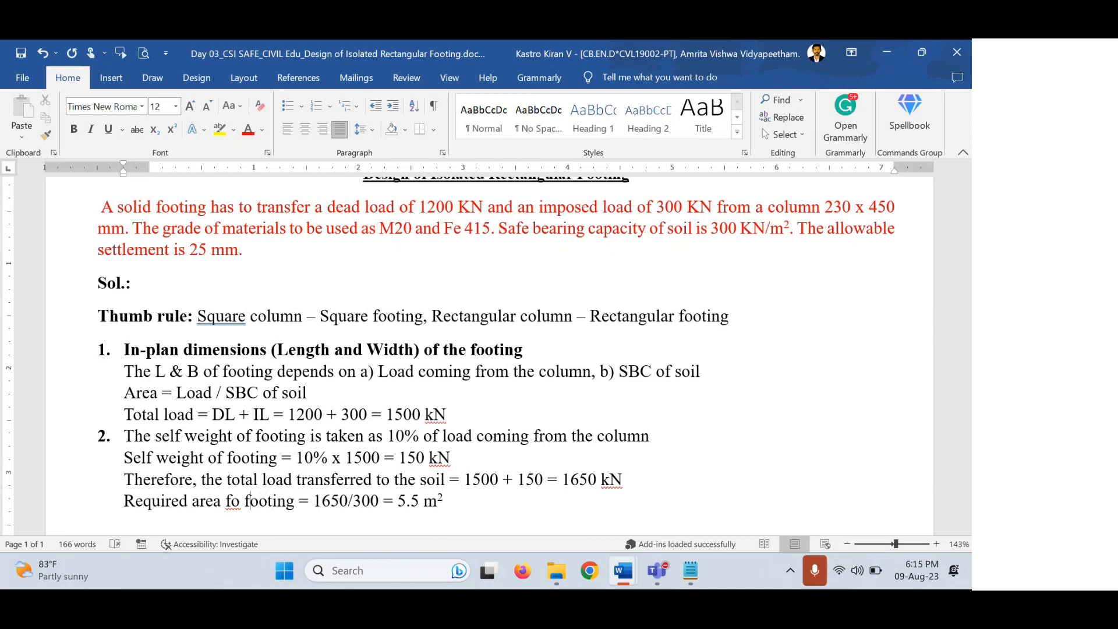
pyautogui.press('Right')
pyautogui.press('Right')
pyautogui.press('BackSpace')
pyautogui.press('Right')
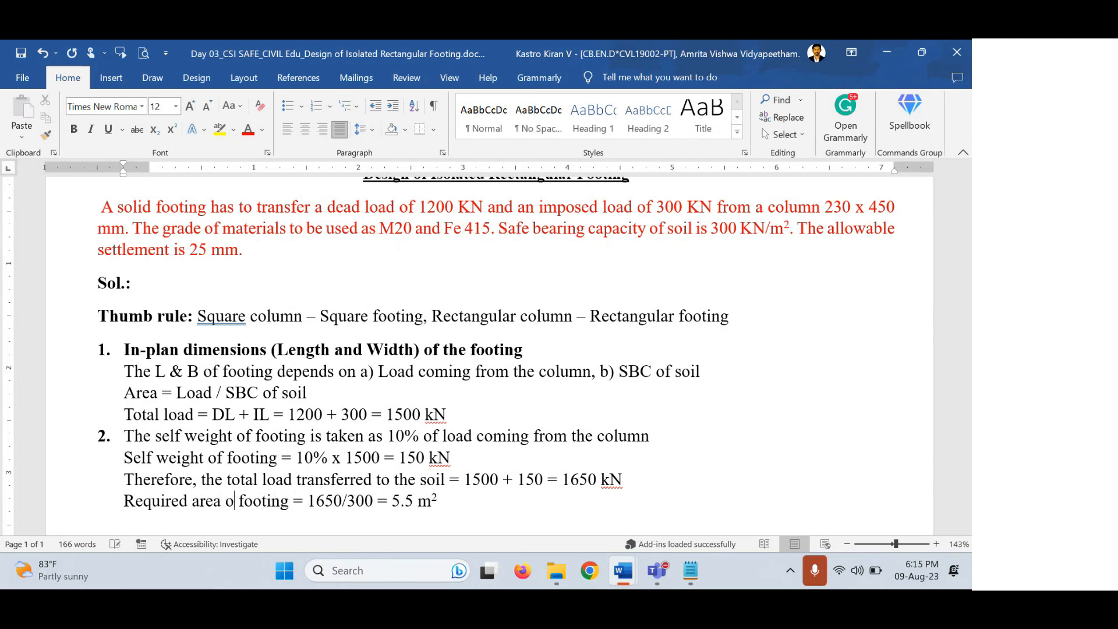
pyautogui.write('f')
pyautogui.press('Right')
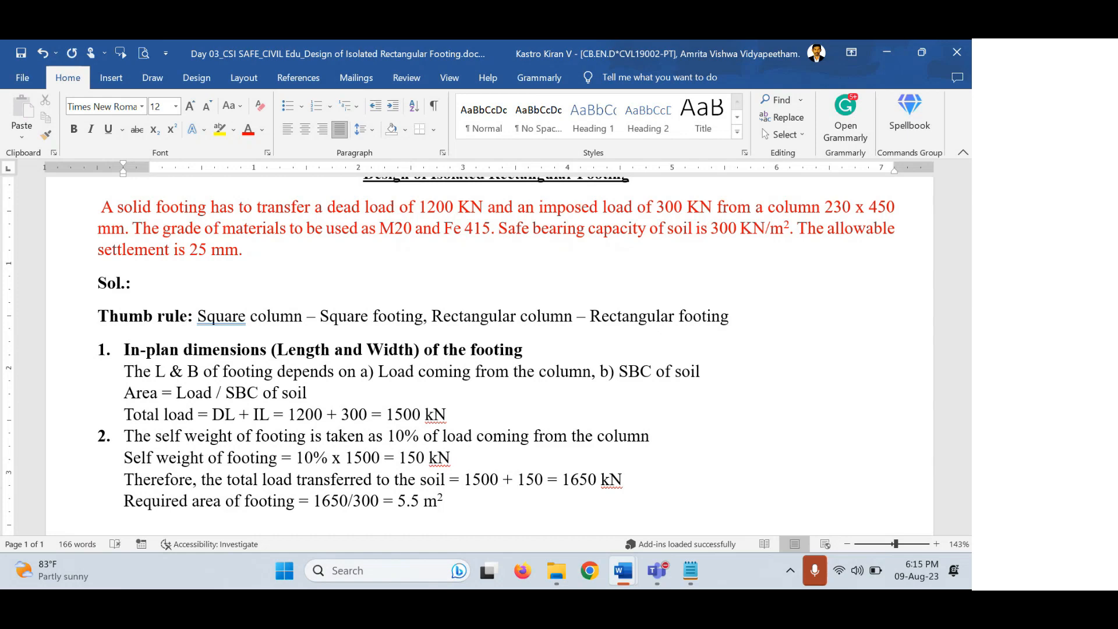
pyautogui.scroll(-3, 239, 373)
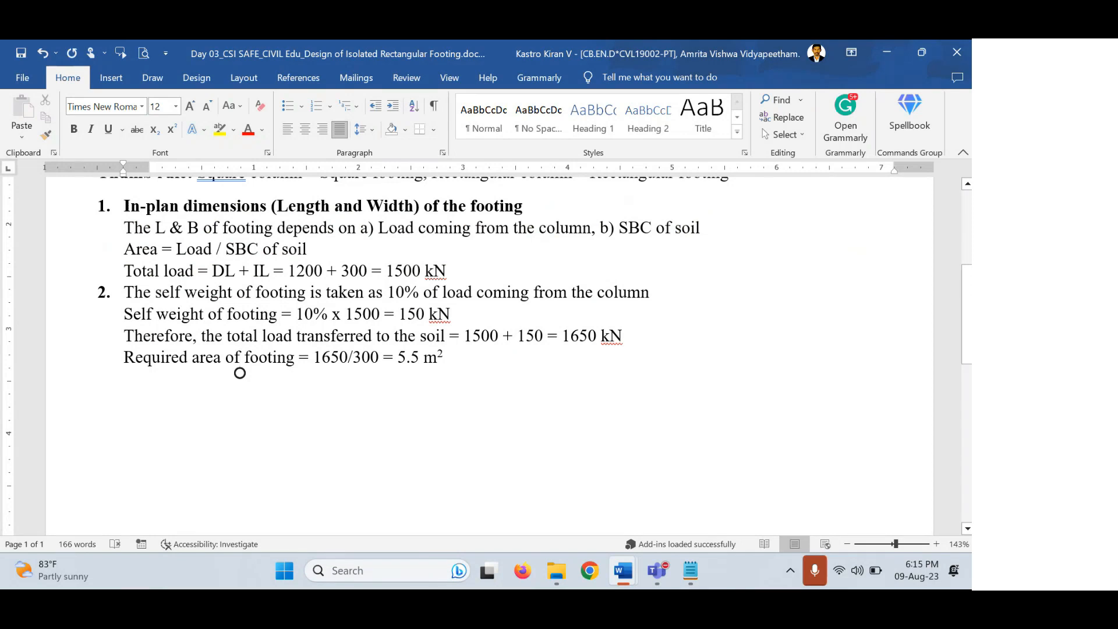
# Start numbered item '3.' below the required area line.
pyautogui.click(470, 357)
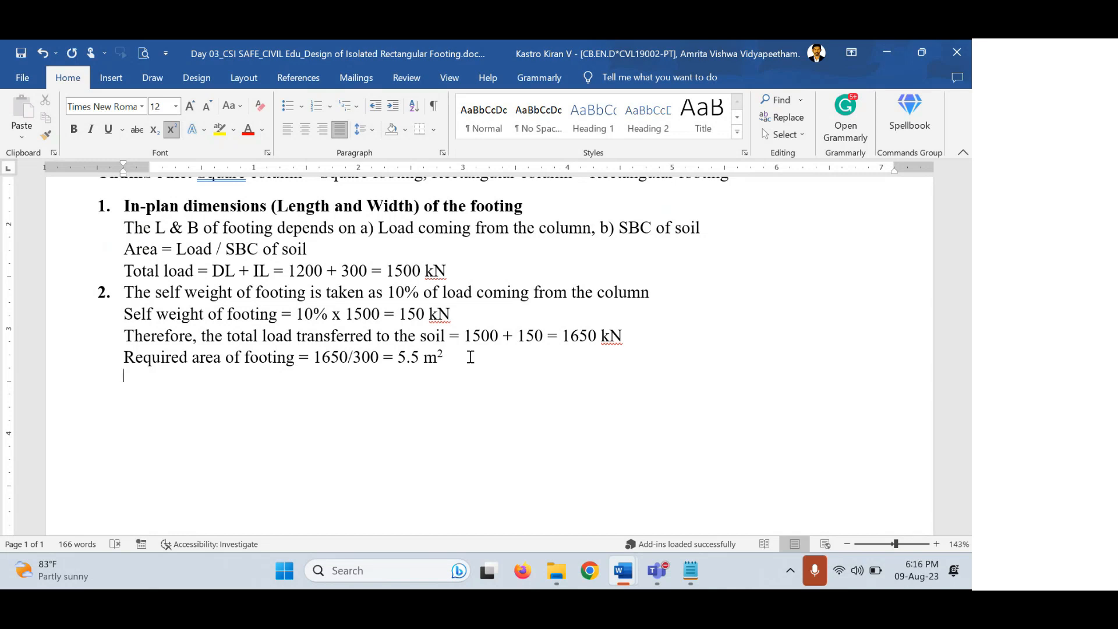
pyautogui.hotkey('ctrl', 'shift', '=')
pyautogui.write('3.')
pyautogui.press('BackSpace')
pyautogui.press('BackSpace')
pyautogui.press('Return')
pyautogui.write('3.')
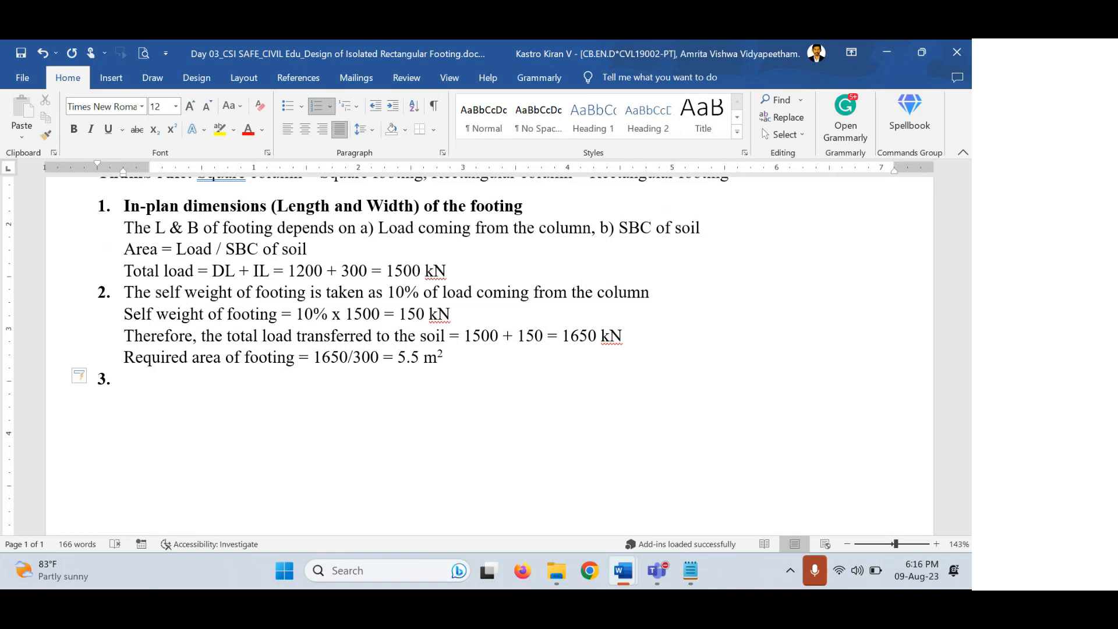
# Write item 3: length and width of footing such that pressure distribution is uniform at the base.
pyautogui.write('the')
pyautogui.write('length and ')
pyautogui.write('wid')
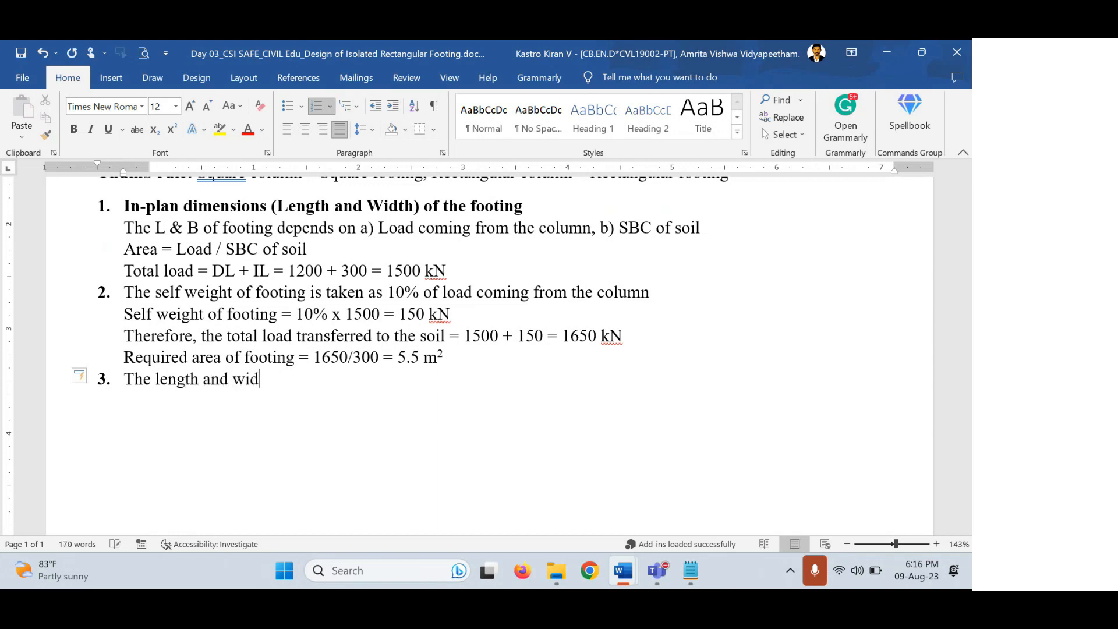
pyautogui.write('th of footing shgo')
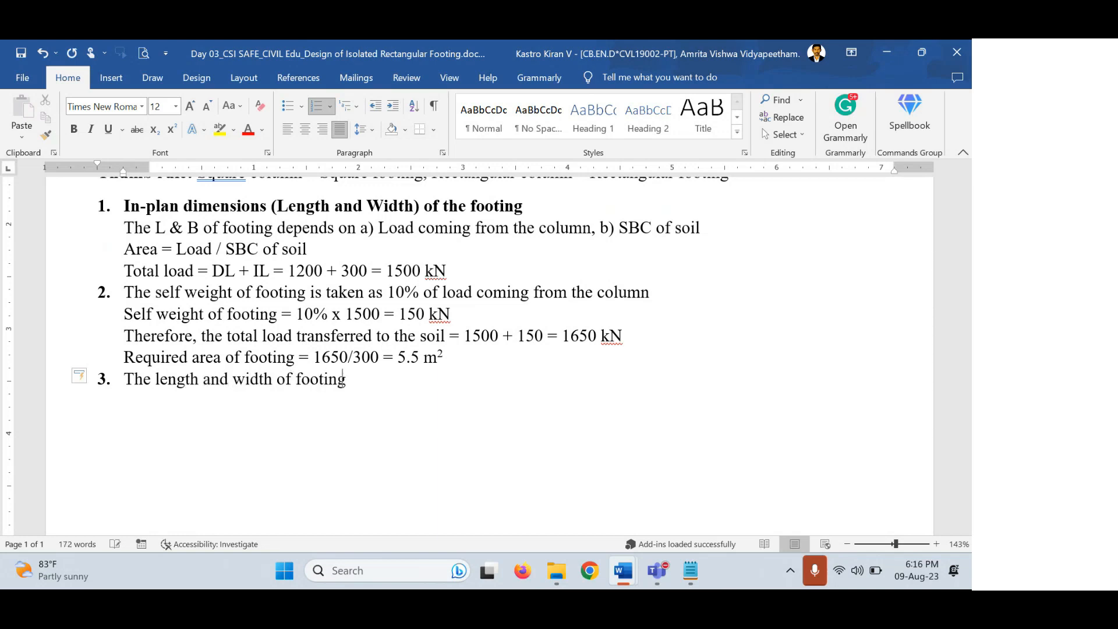
pyautogui.press('BackSpace')
pyautogui.press('BackSpace')
pyautogui.write('ould be ')
pyautogui.write('foo')
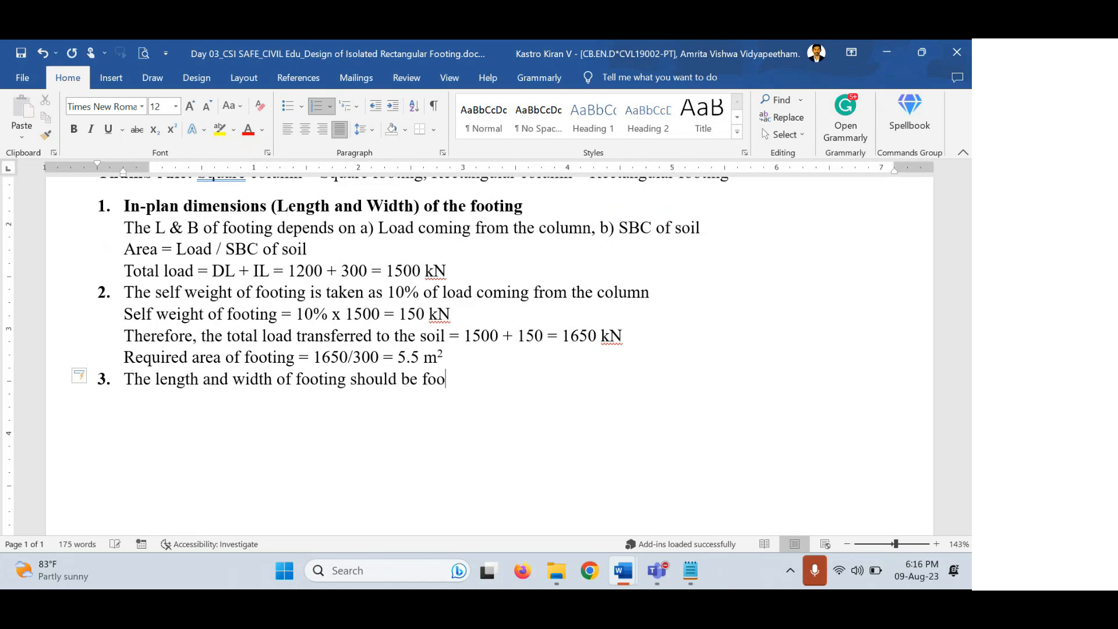
pyautogui.write('tings such that the')
pyautogui.write(' opre')
pyautogui.press('BackSpace')
pyautogui.press('BackSpace')
pyautogui.press('BackSpace')
pyautogui.press('BackSpace')
pyautogui.write('pressure distribution')
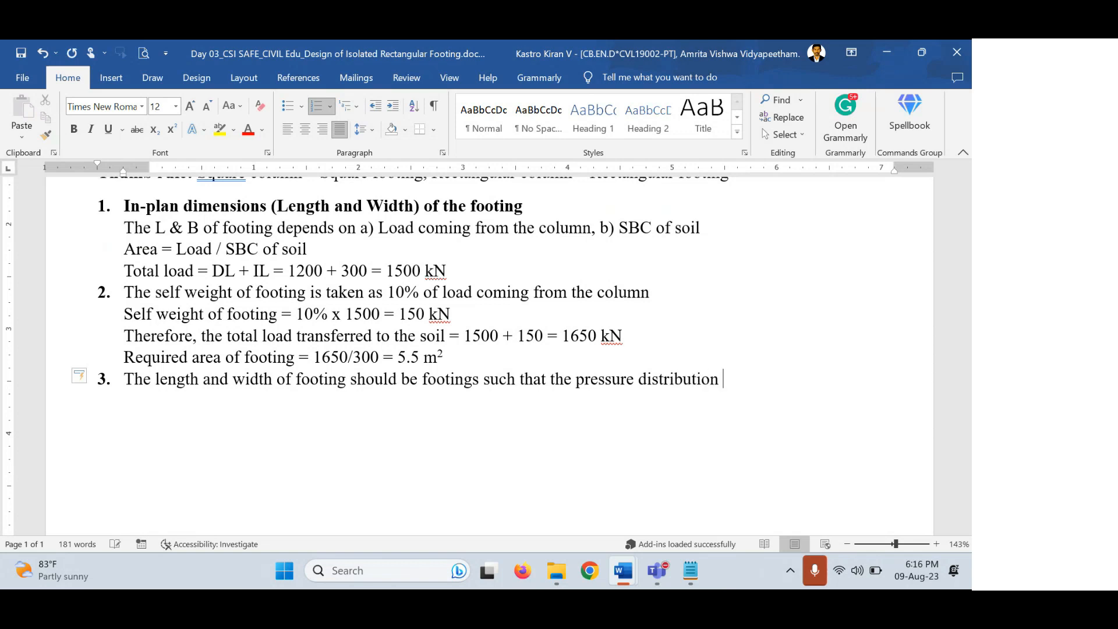
pyautogui.write(' should be uniform at the base of the footing')
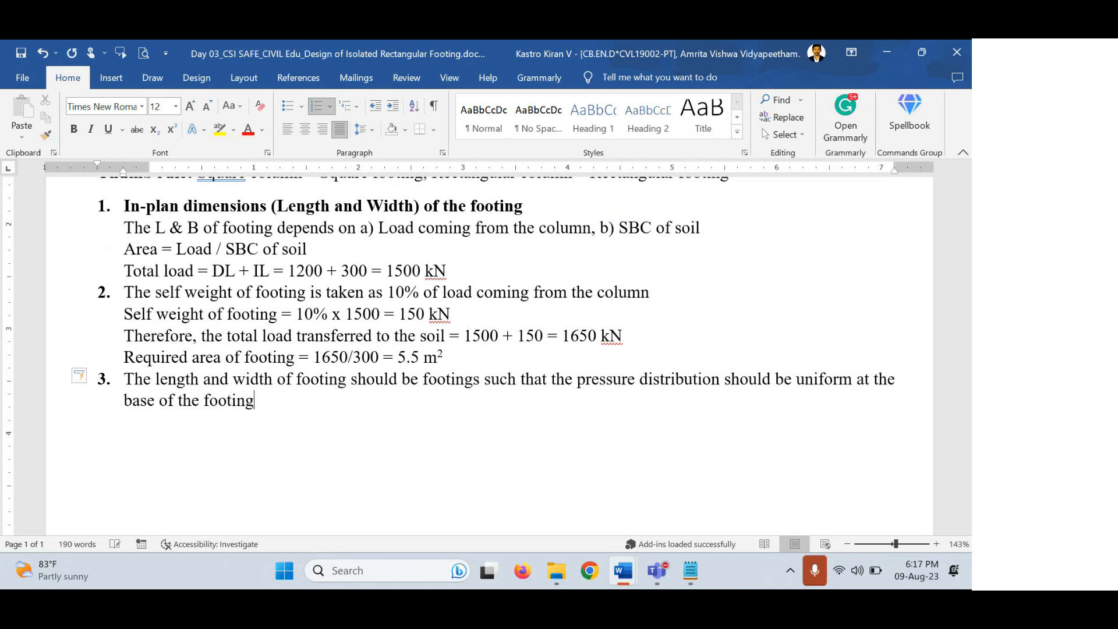
pyautogui.write('.')
# Snip the footing diagram with X projections from Doc2 in Snipping Tool and copy it.
pyautogui.click(670, 497)
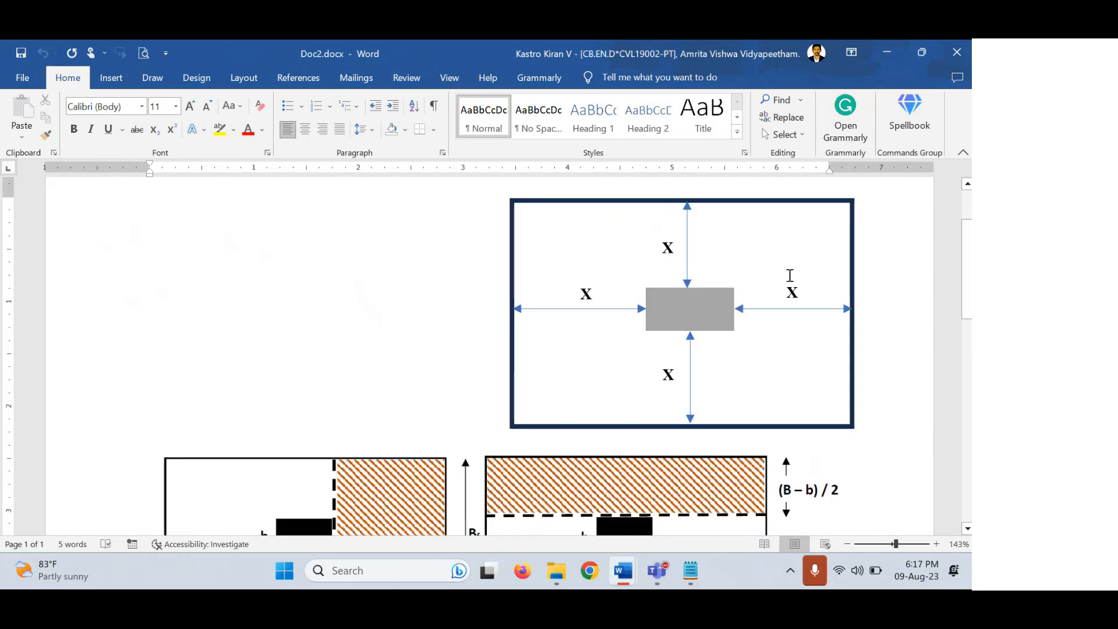
pyautogui.click(378, 576)
pyautogui.write('snip')
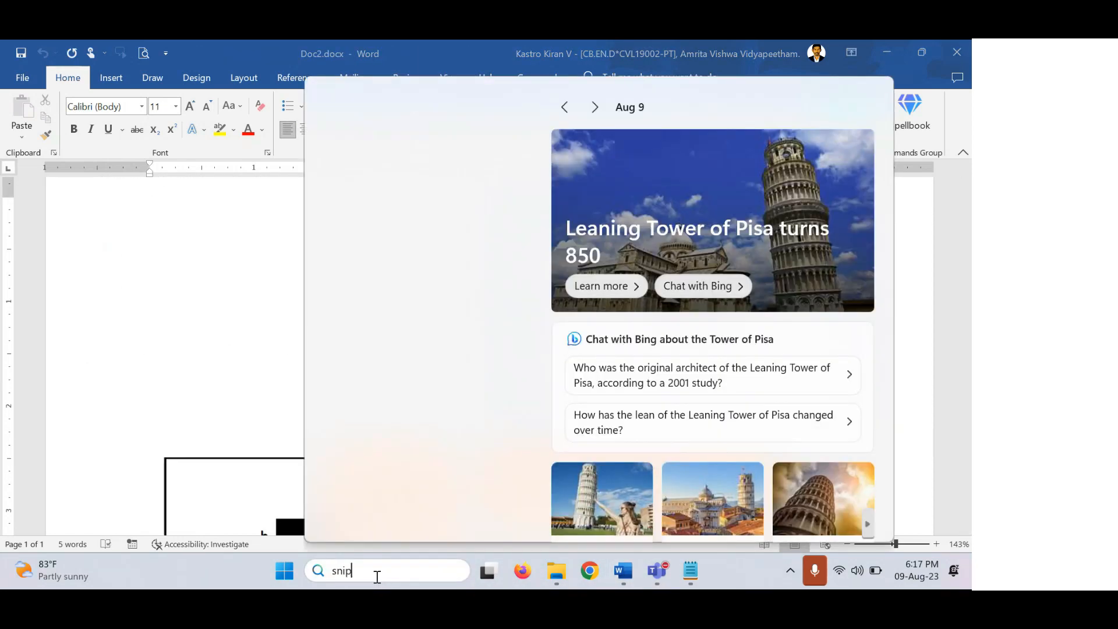
pyautogui.press('Return')
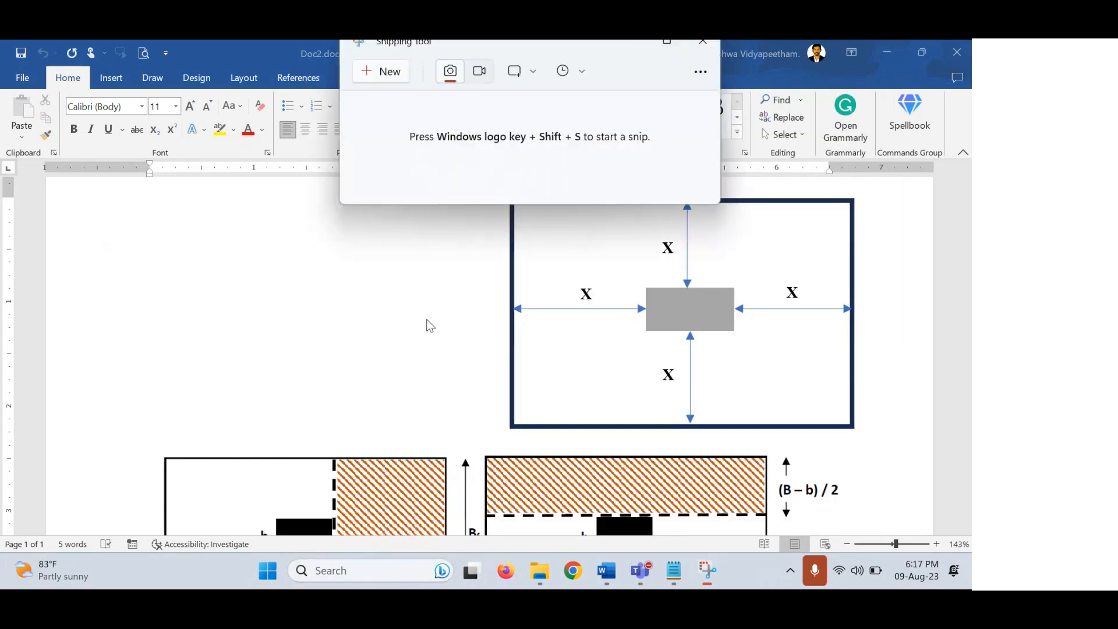
pyautogui.click(391, 78)
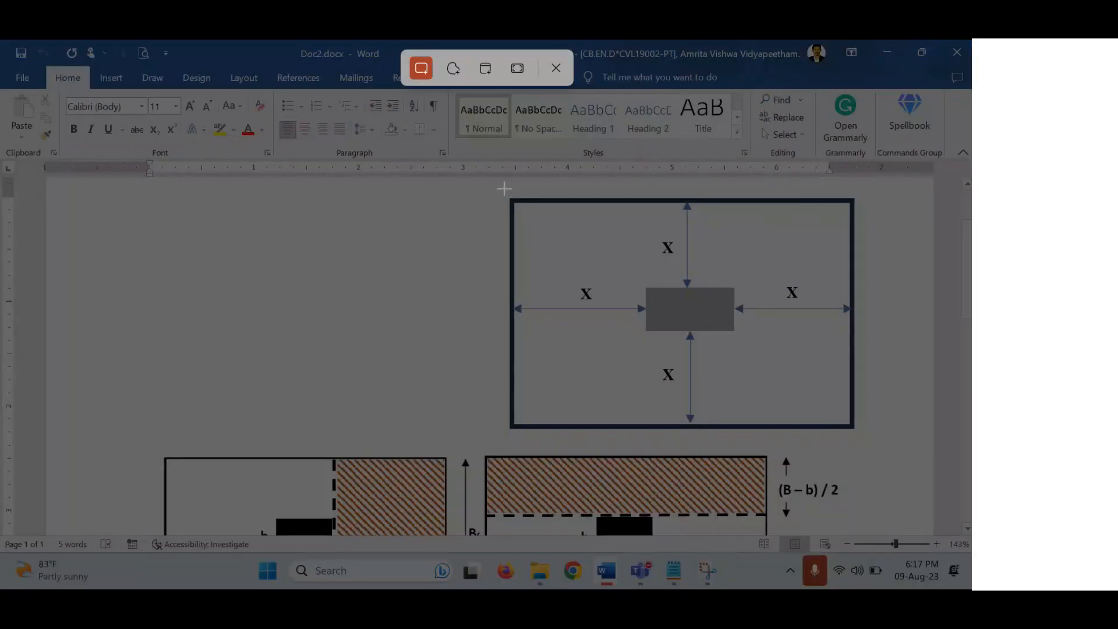
pyautogui.moveTo(503, 189); pyautogui.dragTo(864, 437)
pyautogui.click(709, 574)
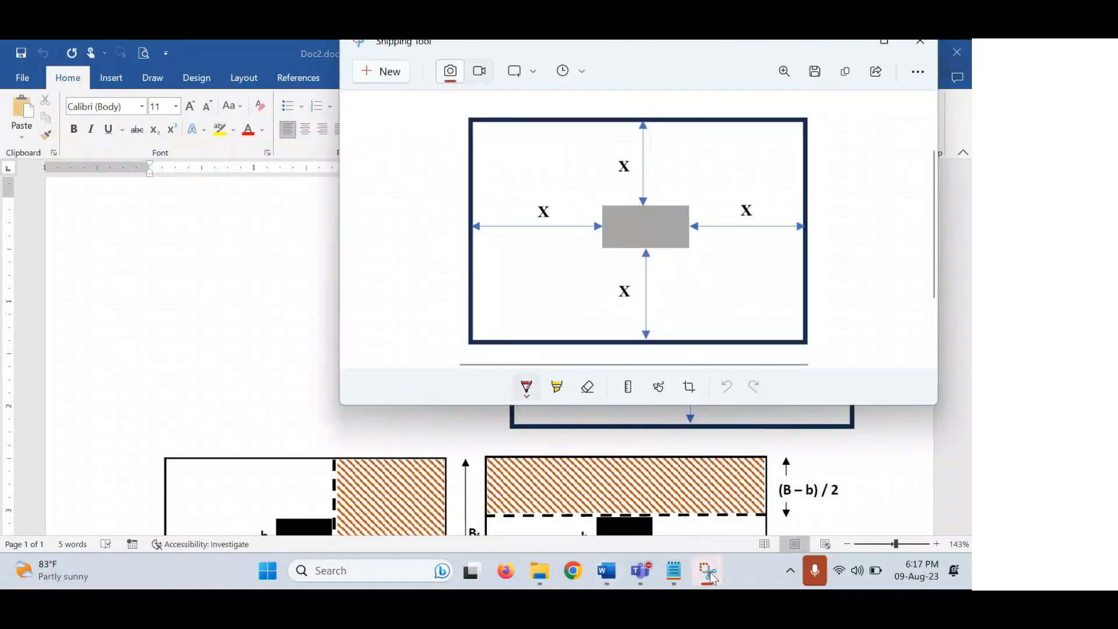
pyautogui.hotkey('ctrl', 'c')
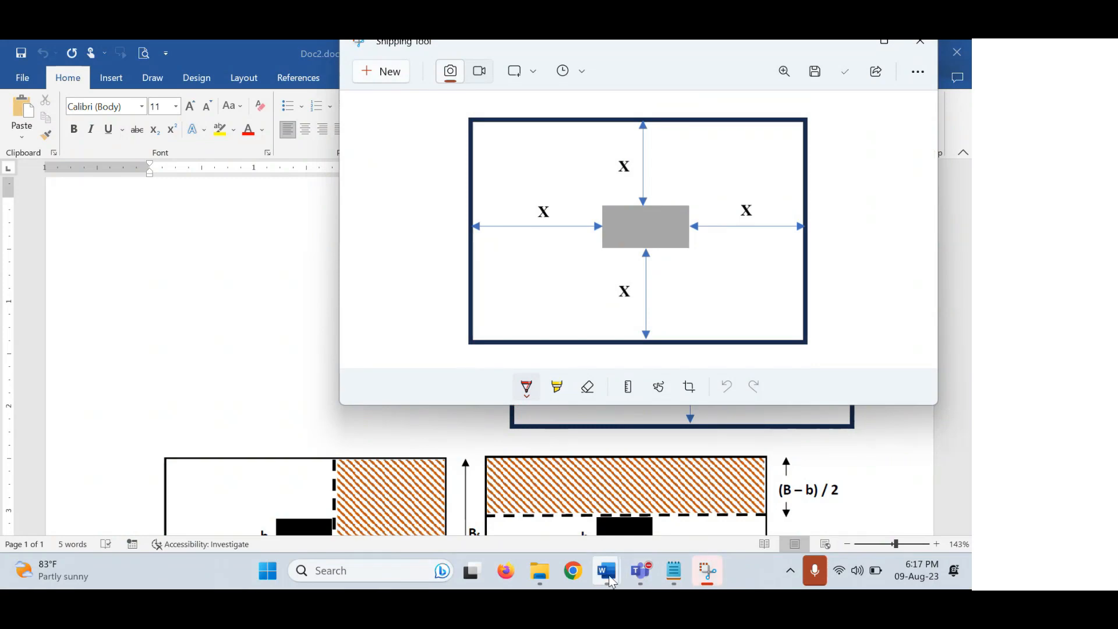
# Return to the footing design document and start a new line below point 3.
pyautogui.moveTo(610, 582)
pyautogui.click(555, 476)
pyautogui.press('Return')
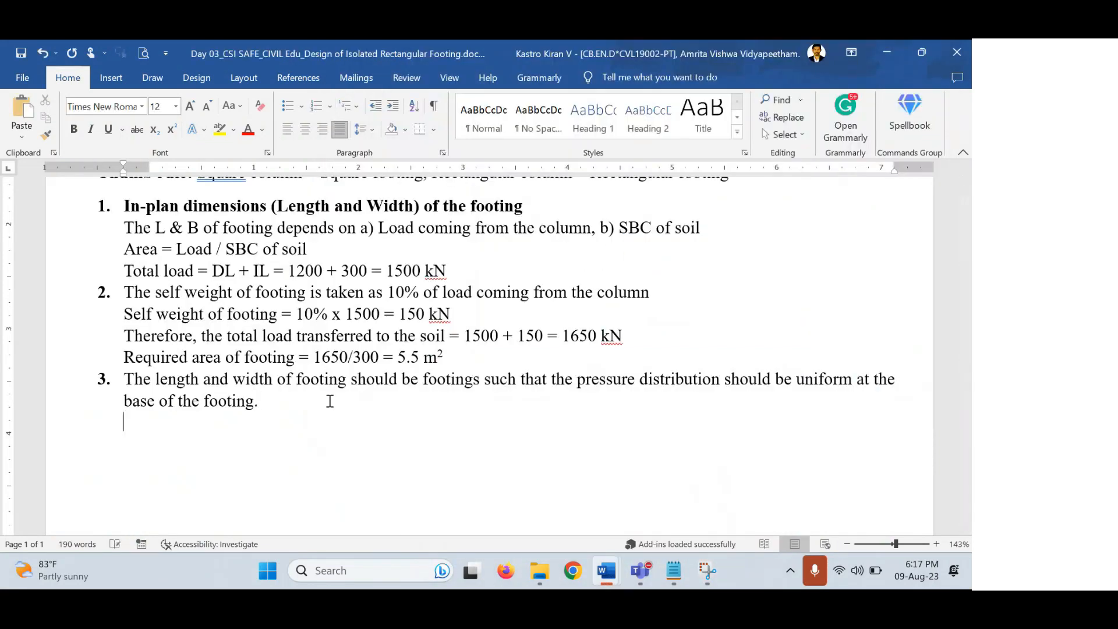
# Paste the footing diagram below point 3, shrink it slightly, and centre it.
pyautogui.hotkey('ctrl', 'v')
pyautogui.click(364, 382)
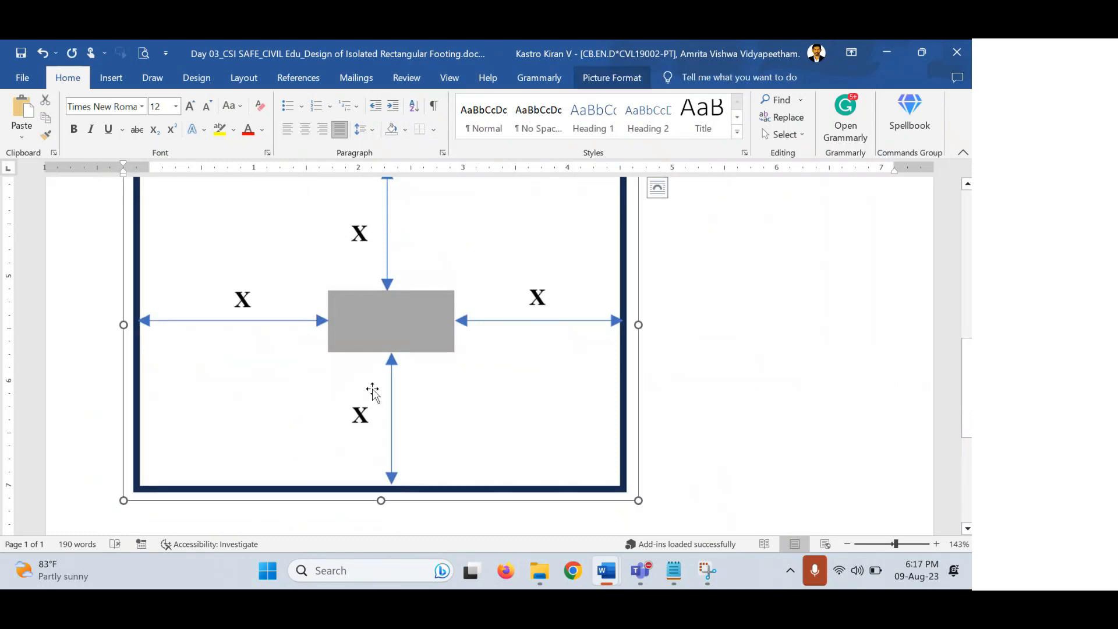
pyautogui.scroll(1, 384, 391)
pyautogui.keyDown('ctrl'); pyautogui.scroll(-1, 392, 384); pyautogui.keyUp('ctrl')
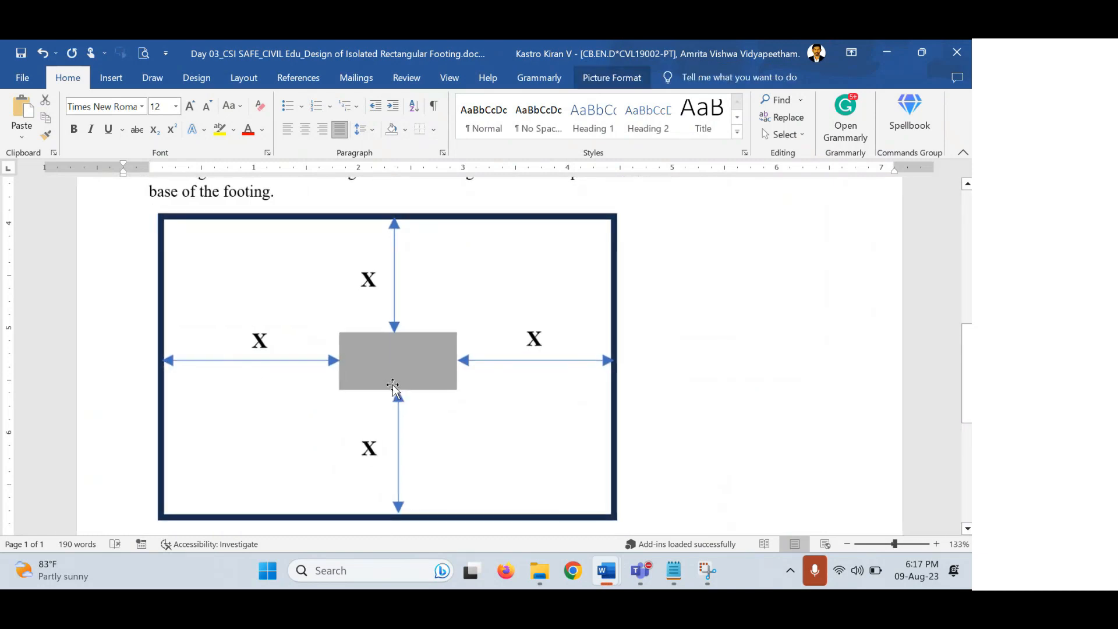
pyautogui.moveTo(625, 526); pyautogui.dragTo(420, 399)
pyautogui.click(306, 133)
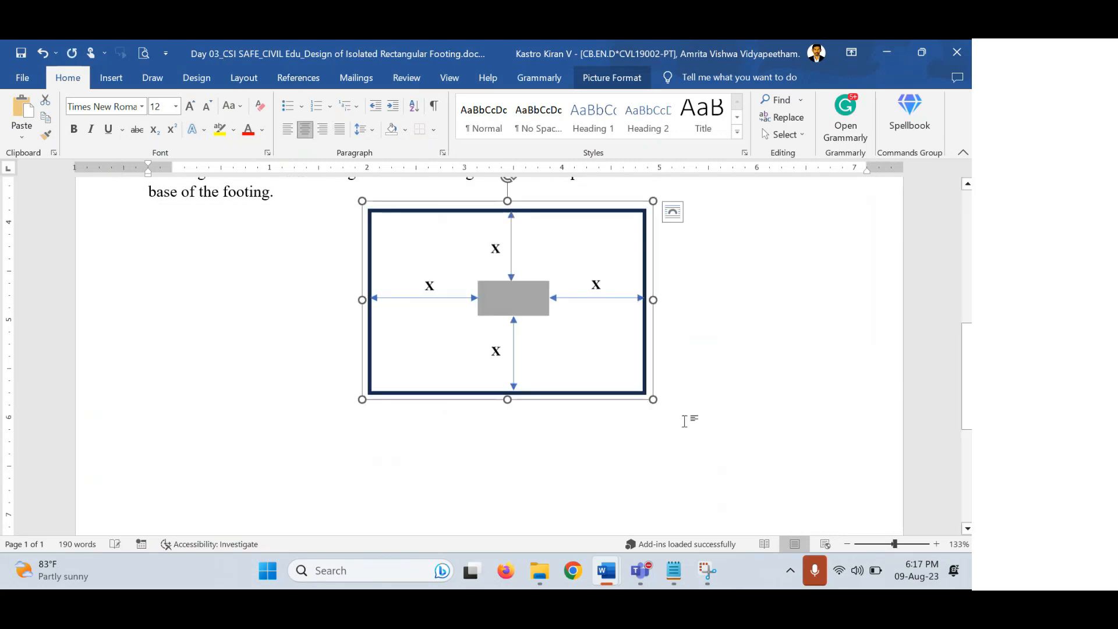
pyautogui.click(692, 380)
# Add a justified text line below the diagram.
pyautogui.press('Return')
pyautogui.click(340, 129)
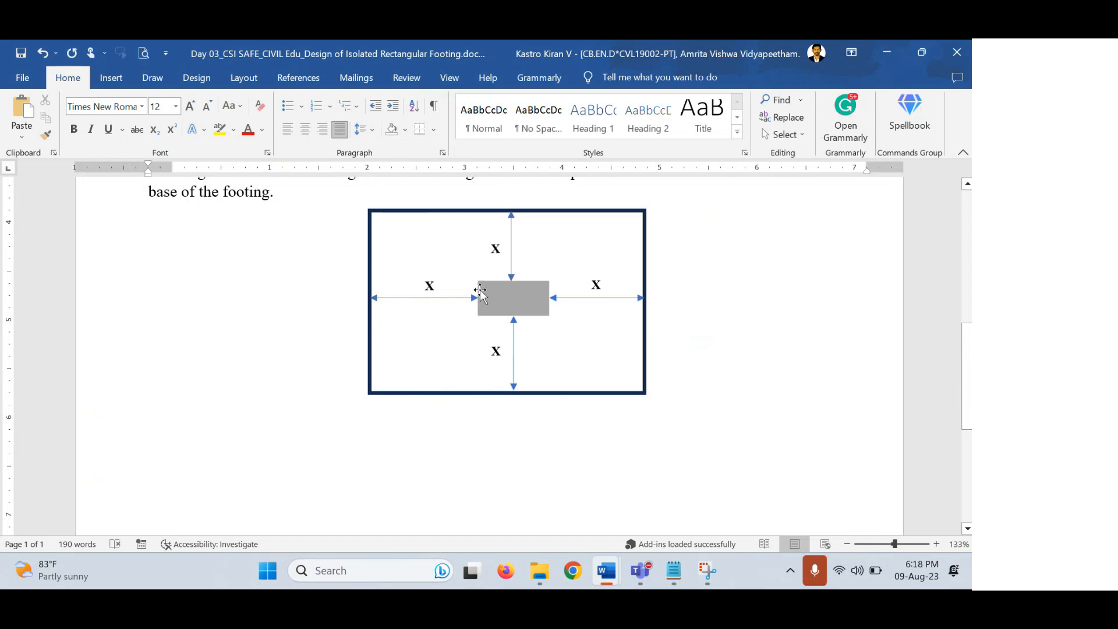
pyautogui.click(518, 292)
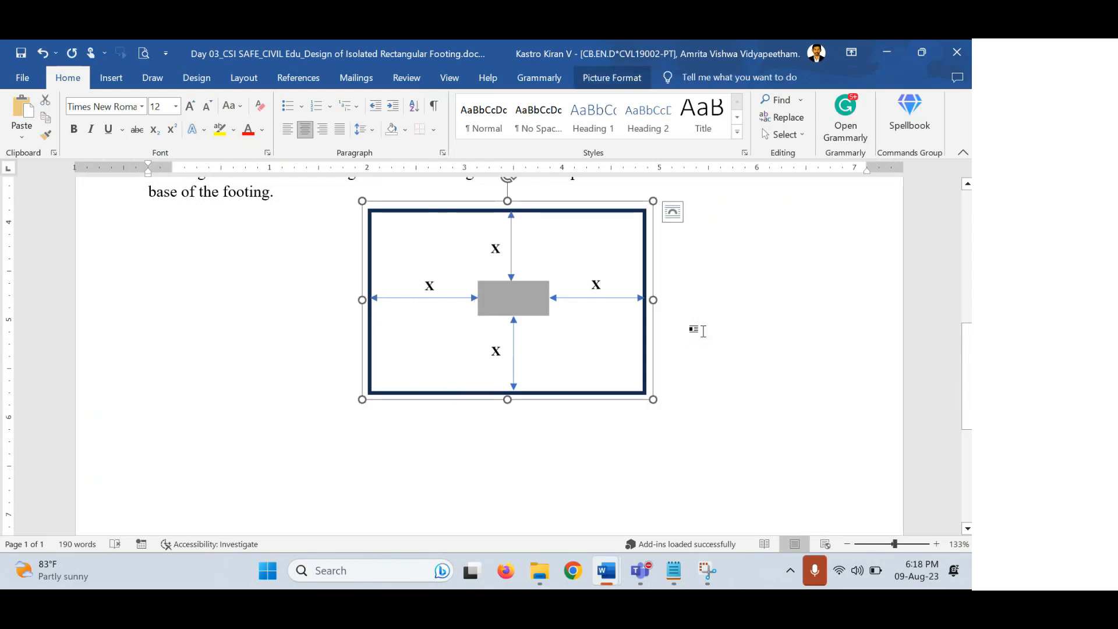
pyautogui.click(692, 323)
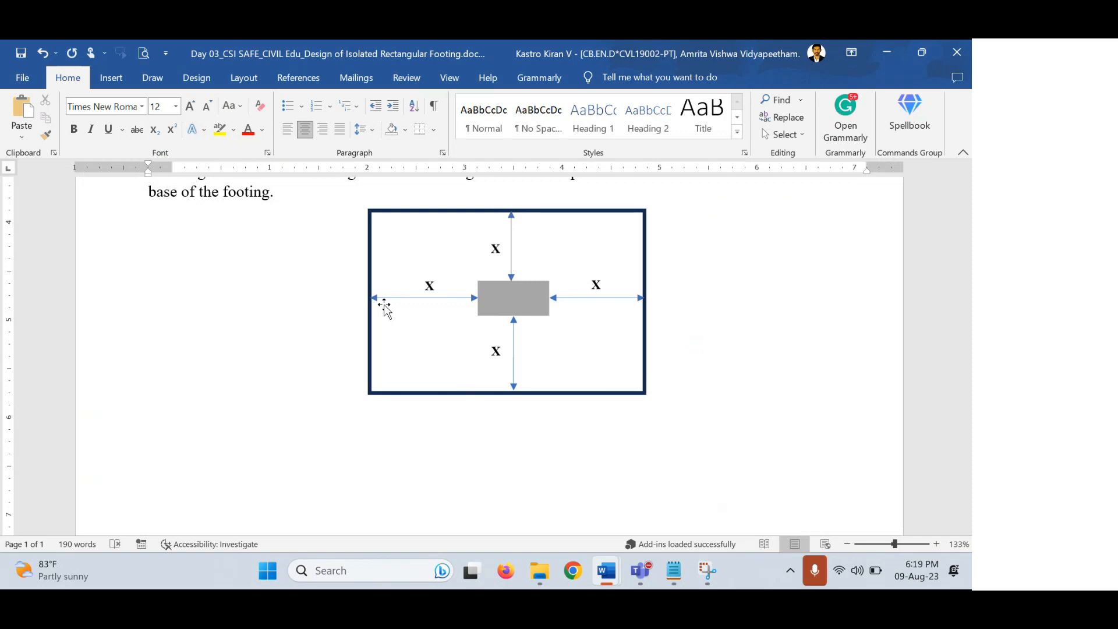
# Type 'To ensure the uniform pressure distribution at the base of footing, the projection (X) on all sides of column should be same' below the diagram.
pyautogui.scroll(3, 324, 464)
pyautogui.scroll(-3, 322, 461)
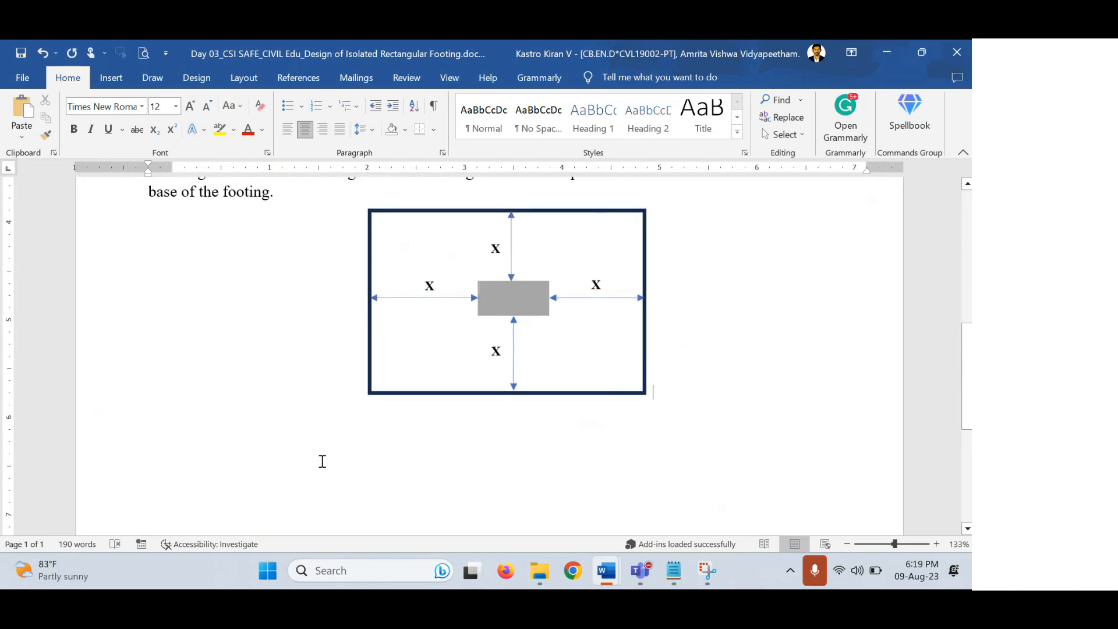
pyautogui.click(211, 436)
pyautogui.write('to ensure the u')
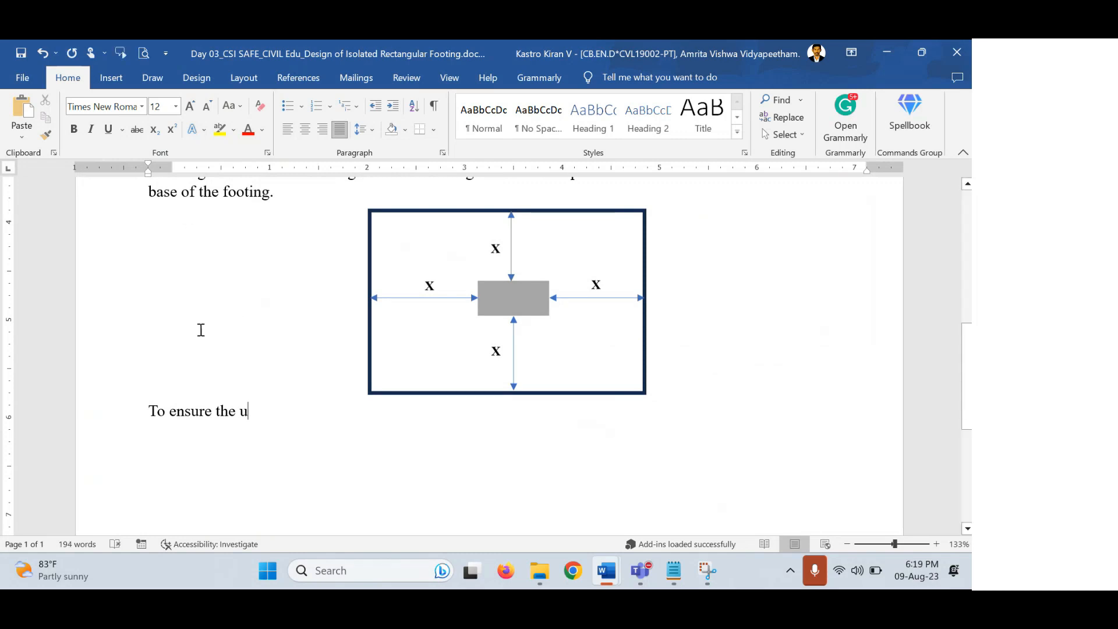
pyautogui.scroll(1, 201, 329)
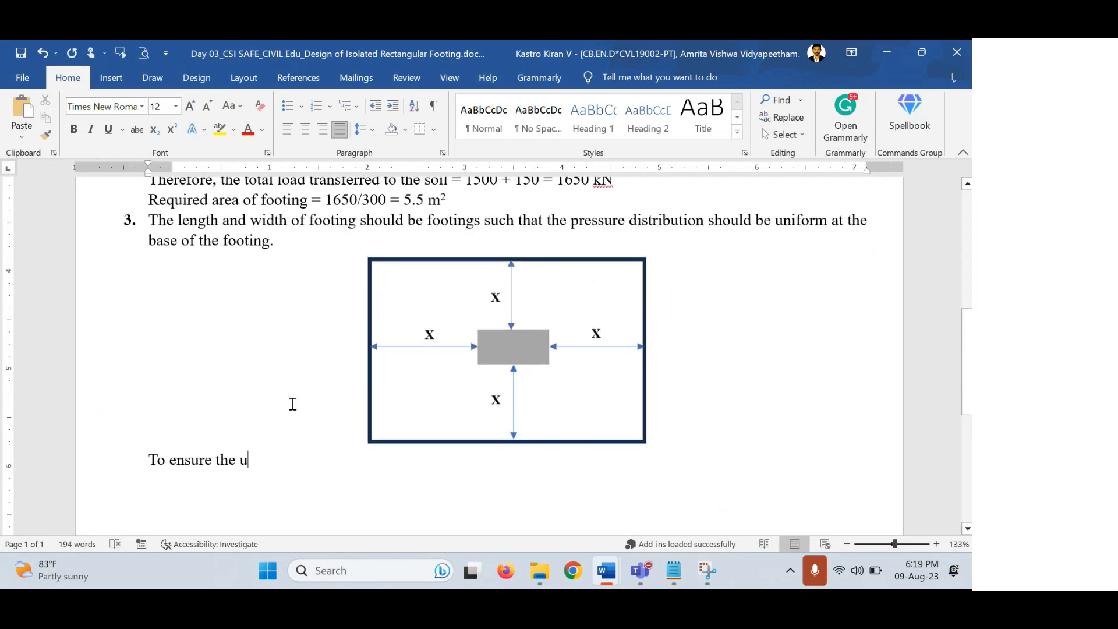
pyautogui.scroll(-1, 267, 411)
pyautogui.scroll(1, 269, 412)
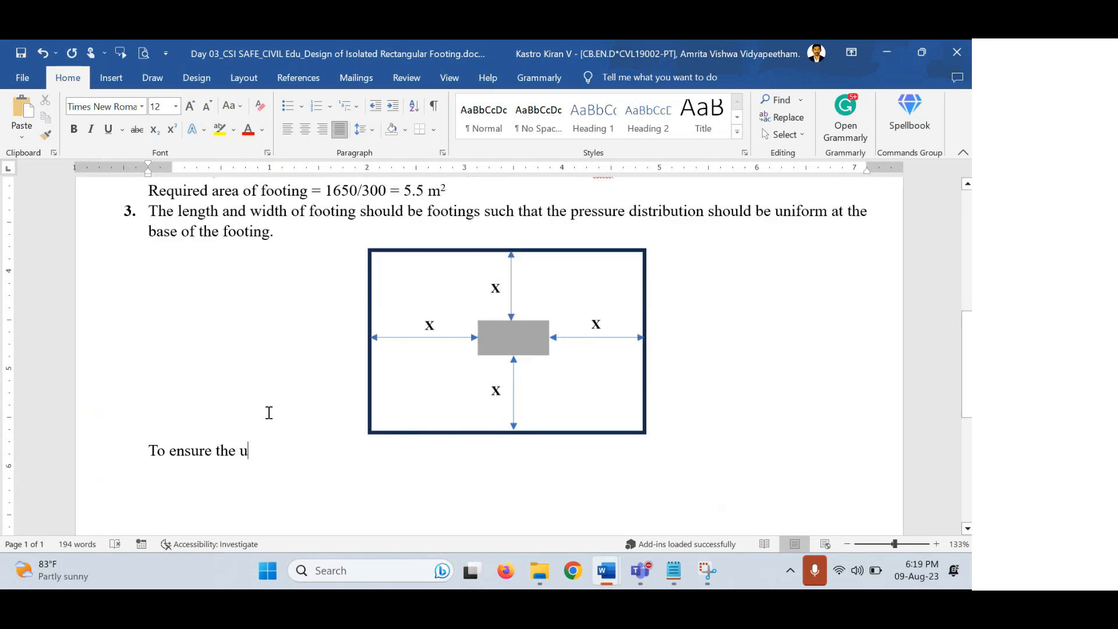
pyautogui.scroll(-2, 269, 412)
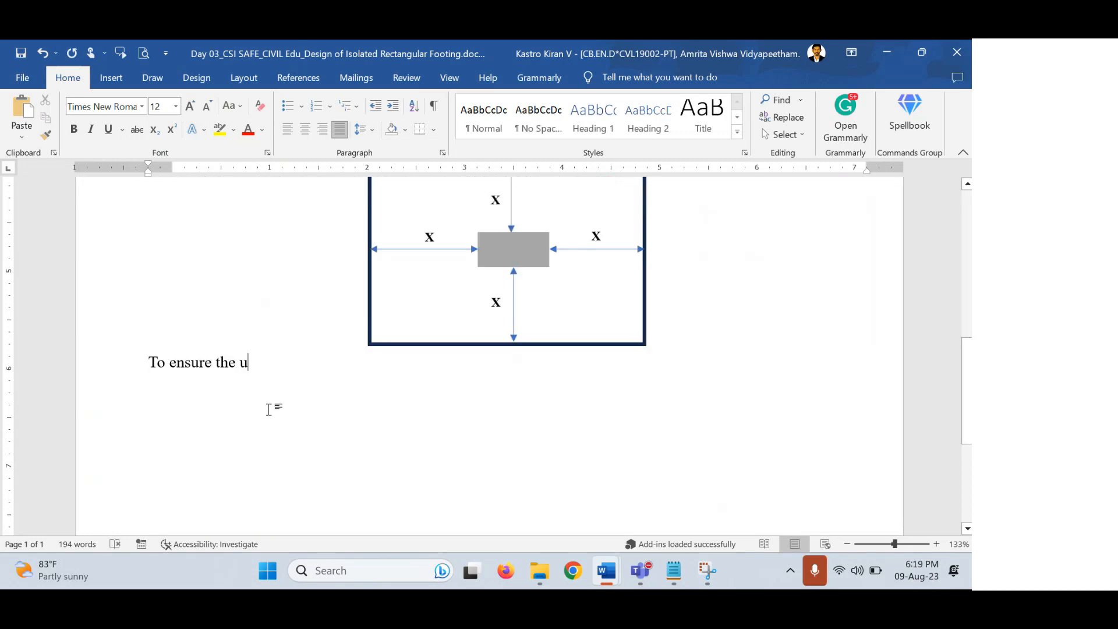
pyautogui.write('niform pres')
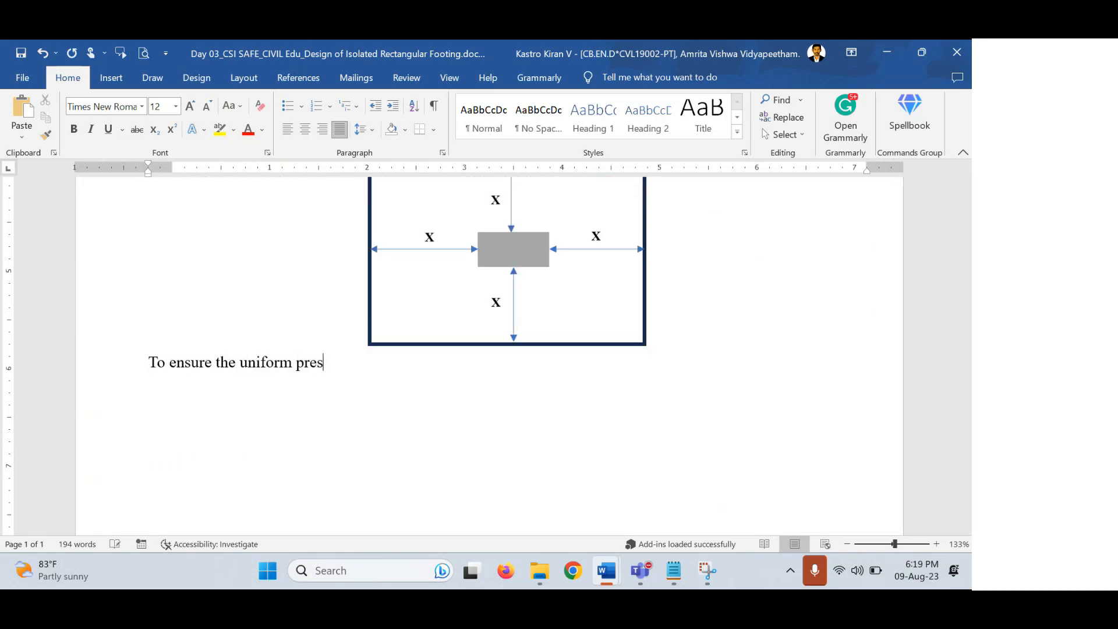
pyautogui.write('sure distribution')
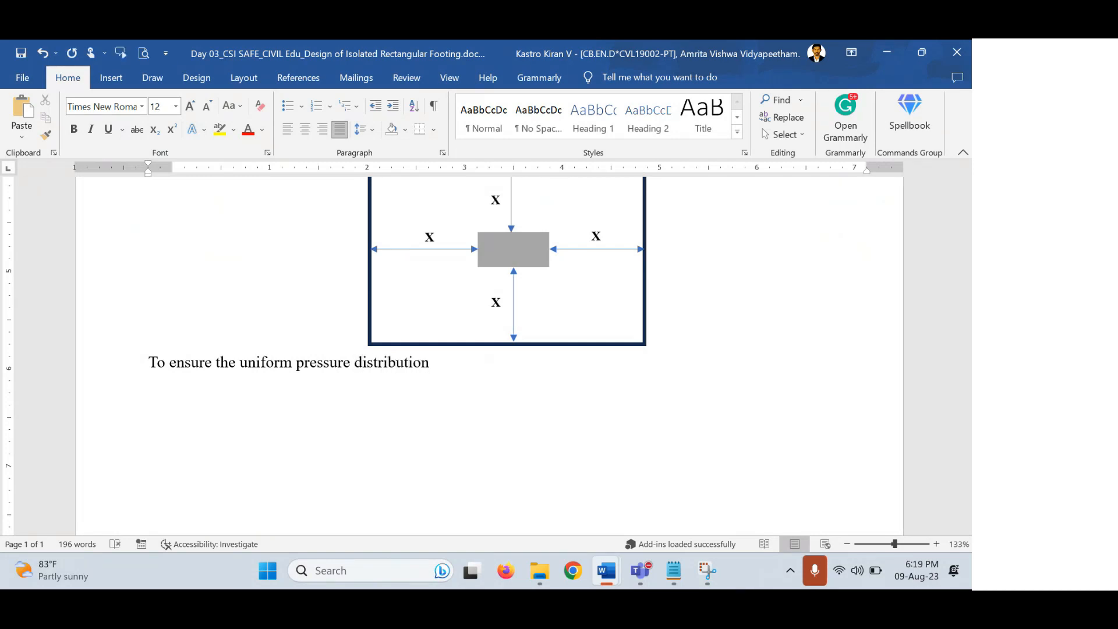
pyautogui.write(' at the base of ')
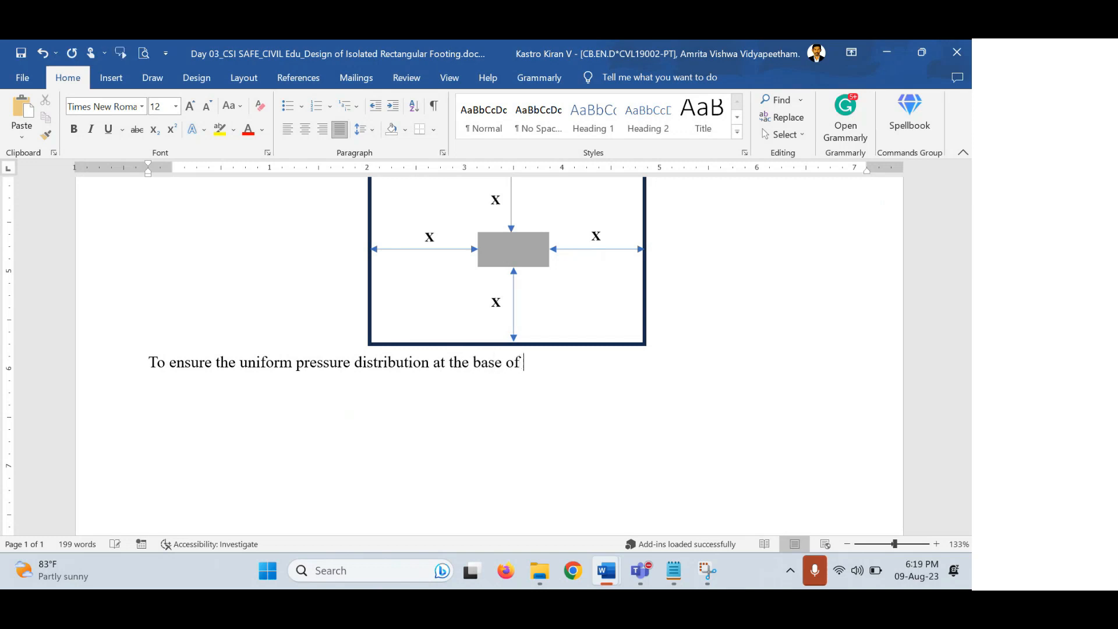
pyautogui.write('footing, the proje')
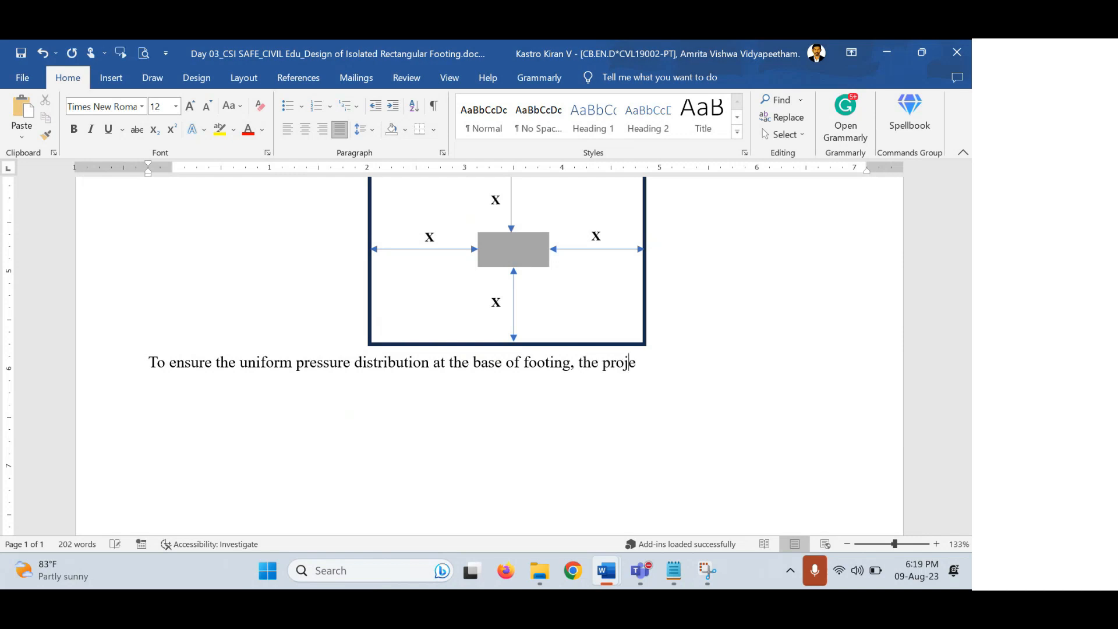
pyautogui.write('ction (X)')
pyautogui.write('on ')
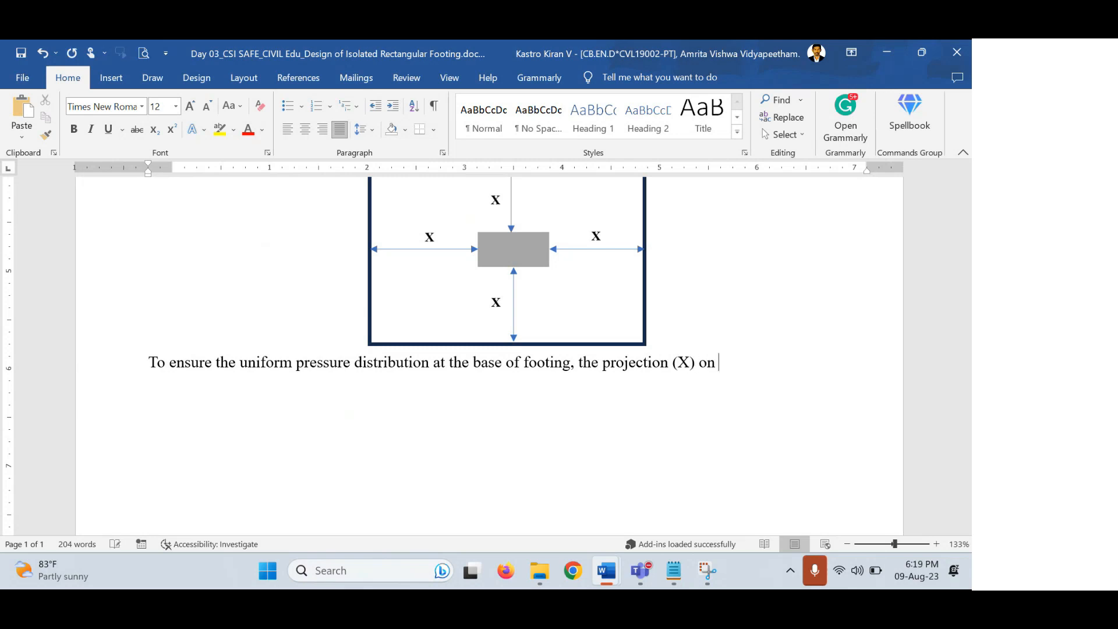
pyautogui.write('all sides of')
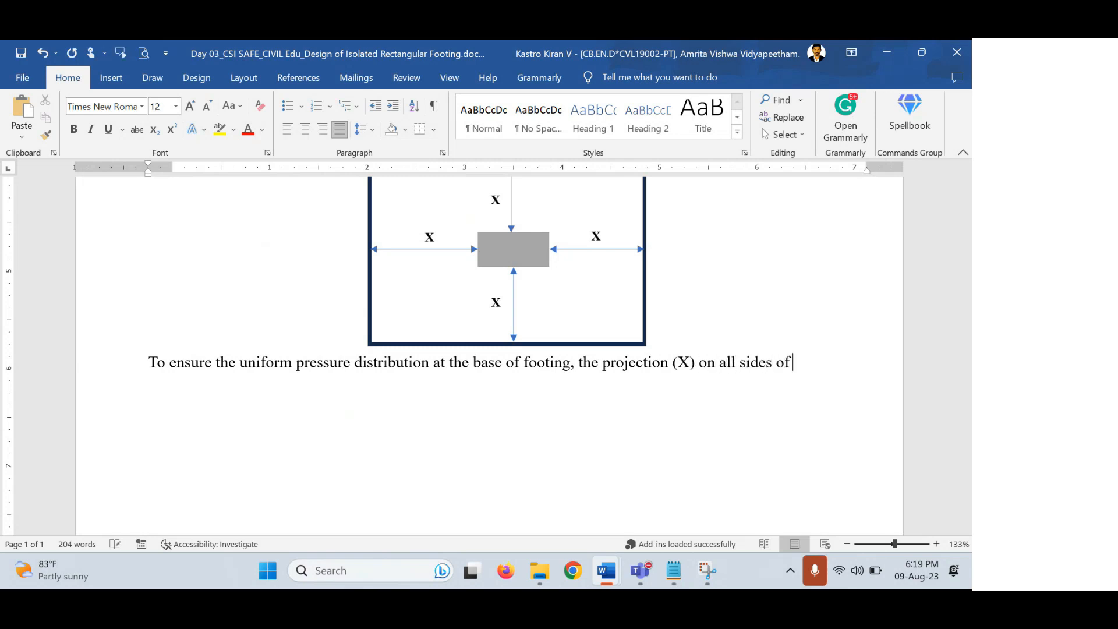
pyautogui.write(' column should be same.')
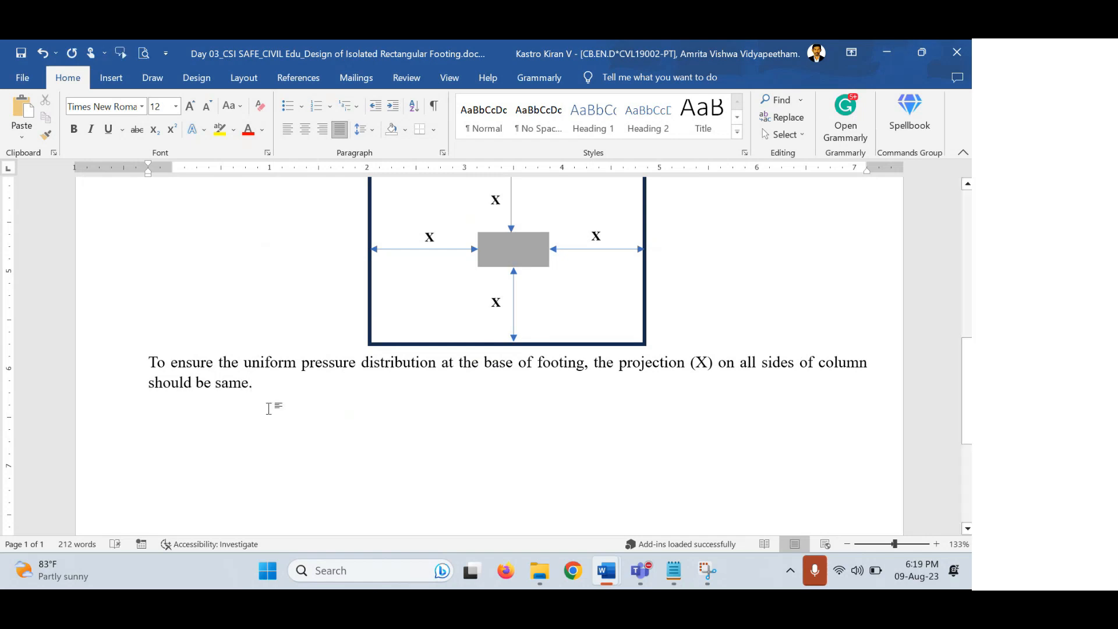
pyautogui.scroll(1, 385, 348)
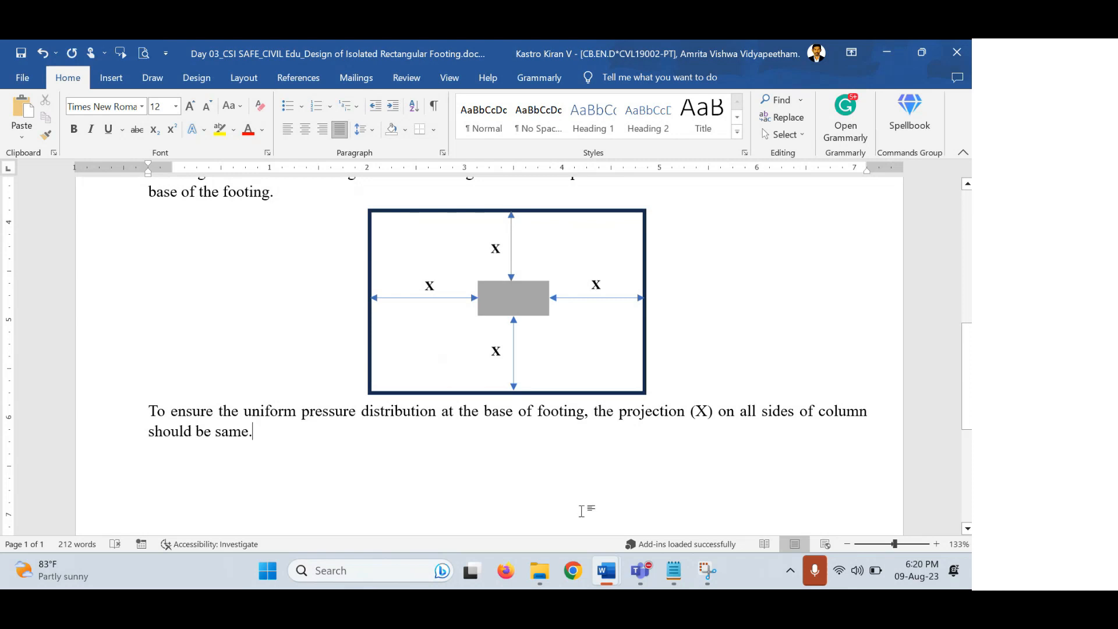
# Add 'Two types of positioning of columns: a) Centrally positioned column b) Eccentrically positioned columns'.
pyautogui.press('Return')
pyautogui.write('two types of p')
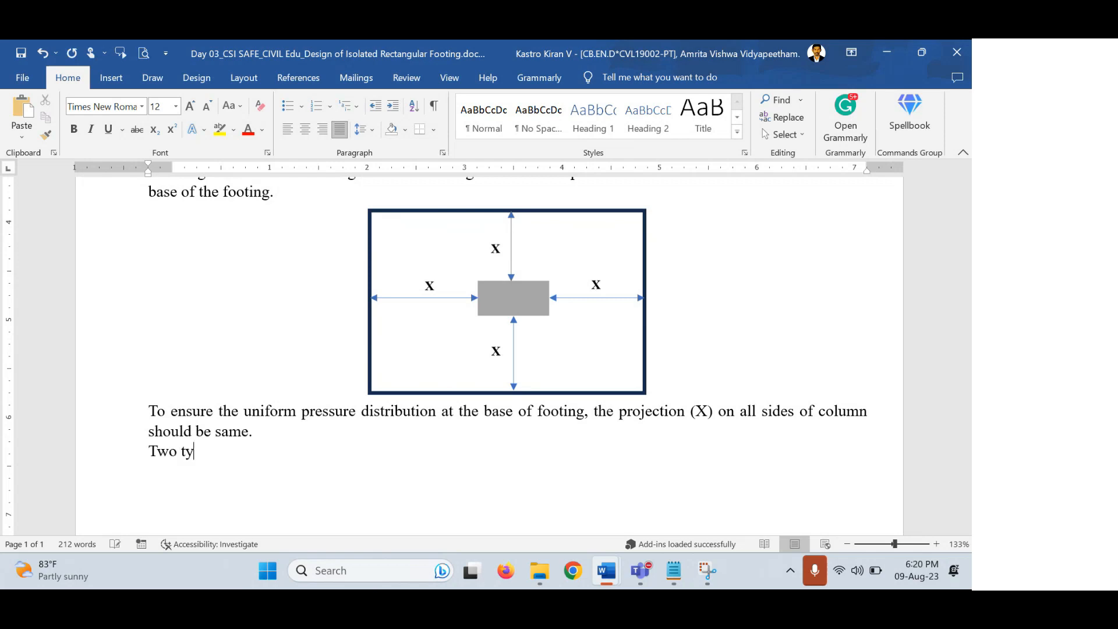
pyautogui.write('ositionin')
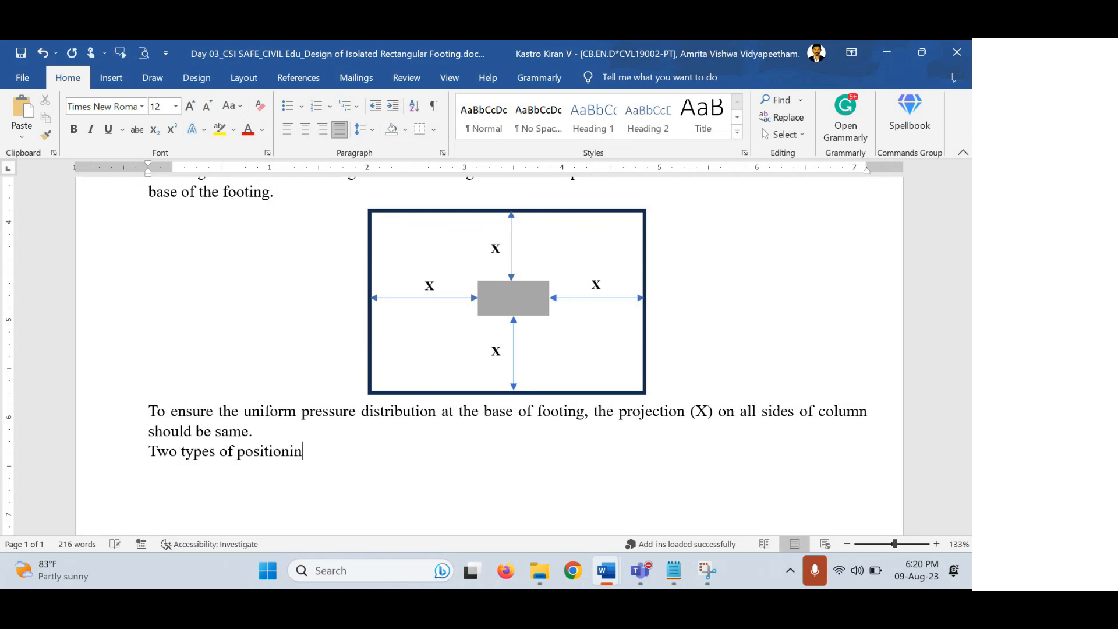
pyautogui.write('g of columns: a')
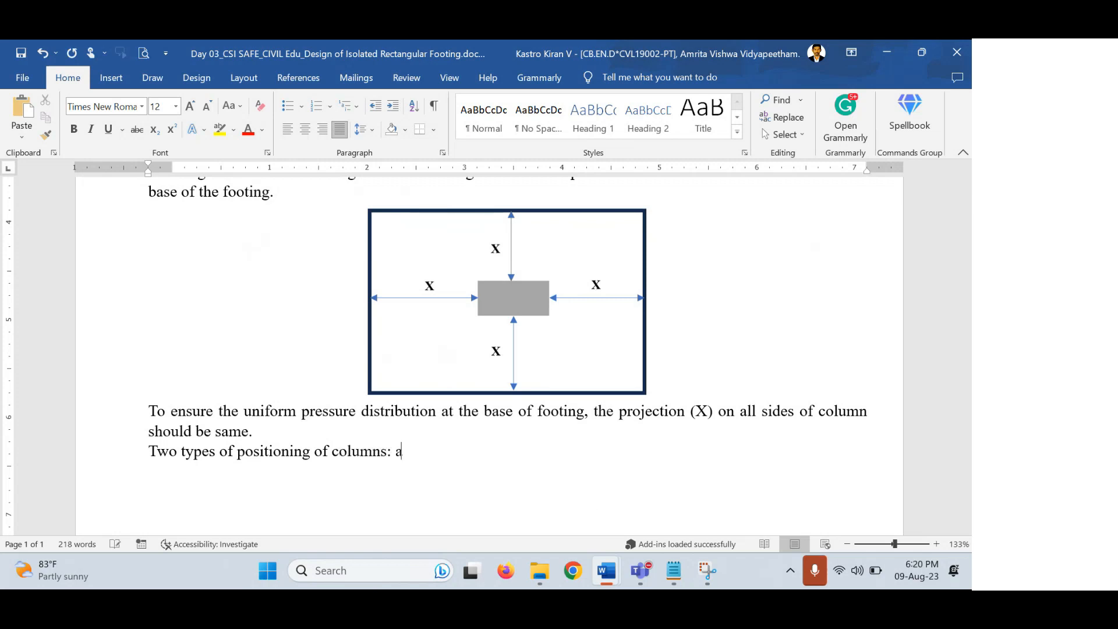
pyautogui.write(') Centrally positioned column b) Ex')
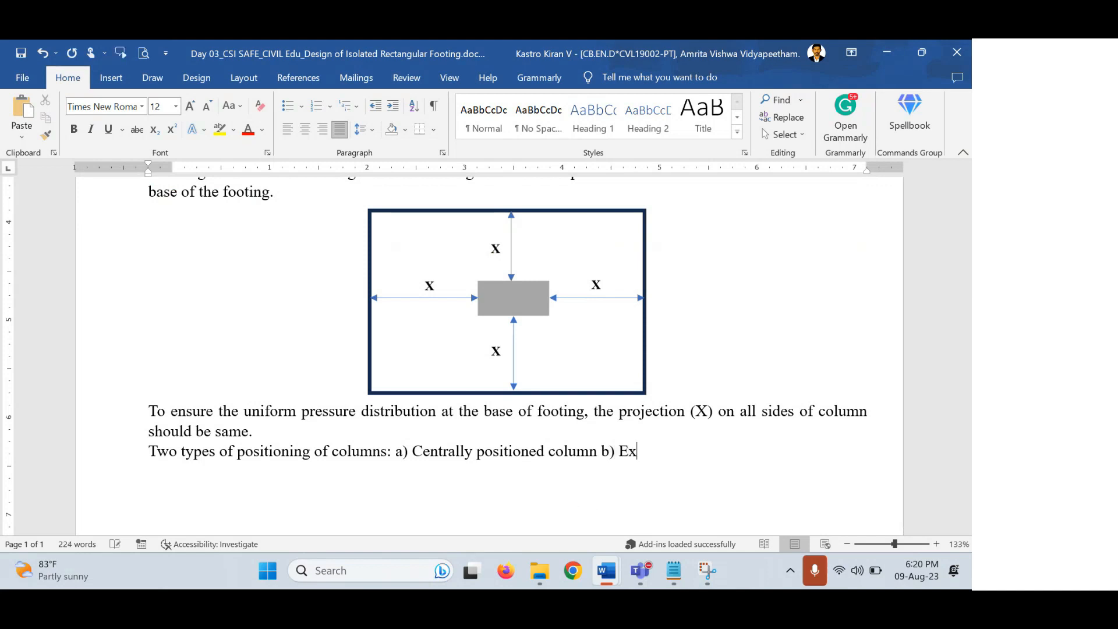
pyautogui.press('BackSpace')
pyautogui.write('ccentrically positioned columns')
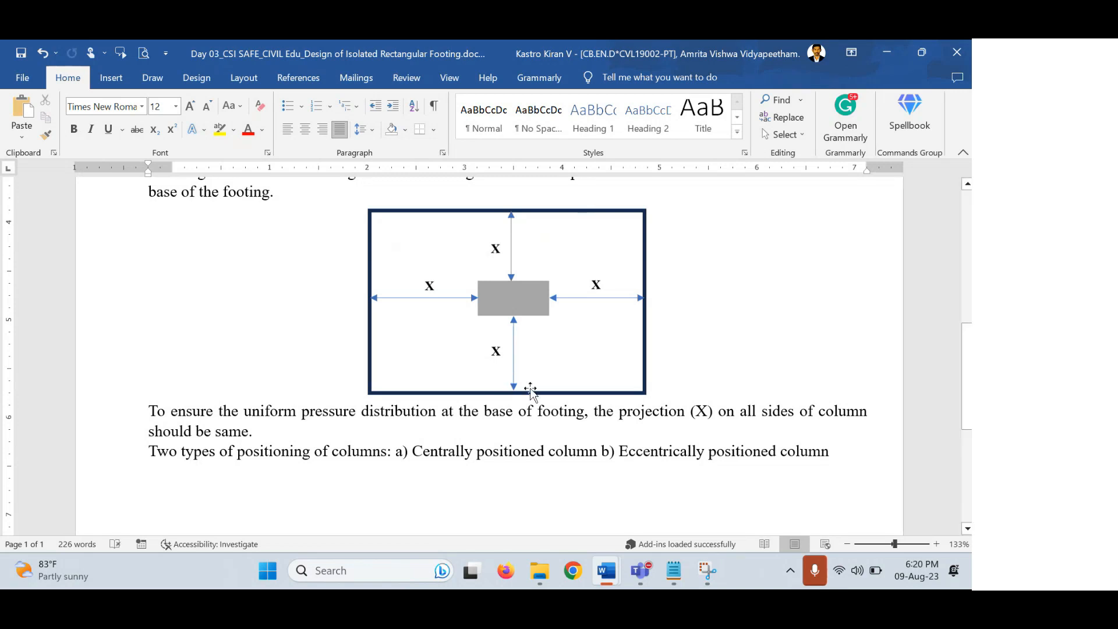
pyautogui.scroll(-3, 386, 403)
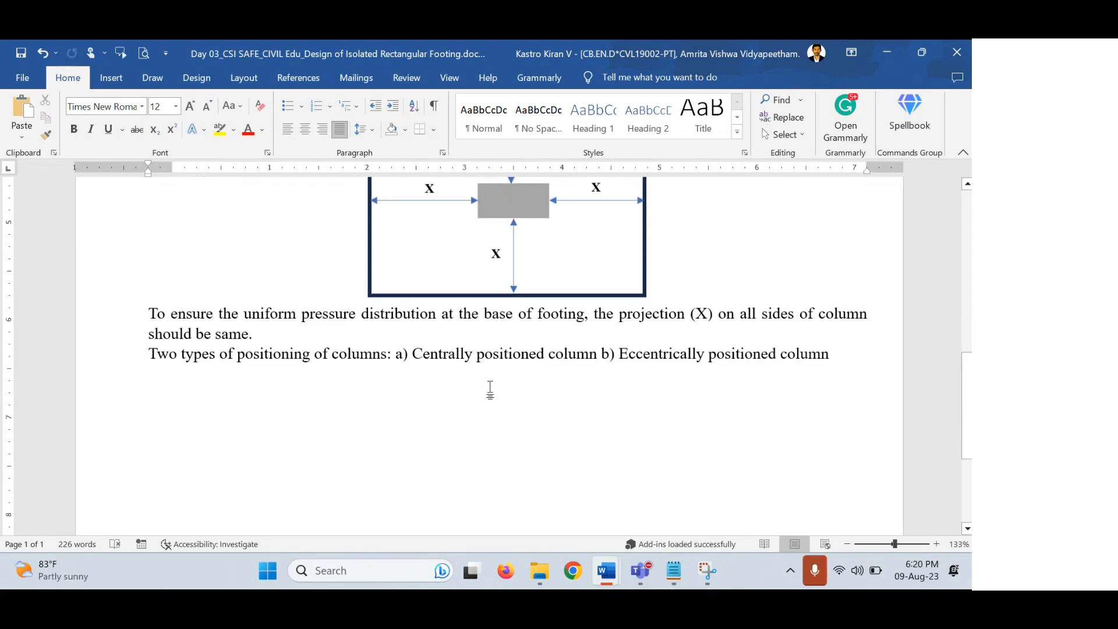
pyautogui.scroll(-4, 492, 390)
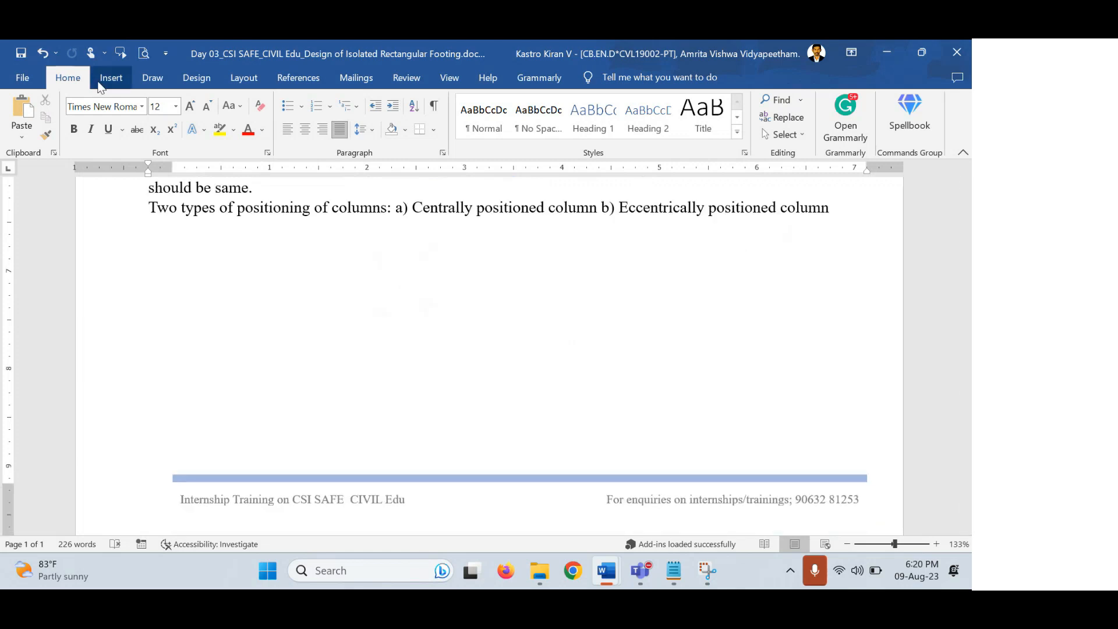
# Draw a wide flat rectangle for the footing with white fill and green outline.
pyautogui.click(116, 78)
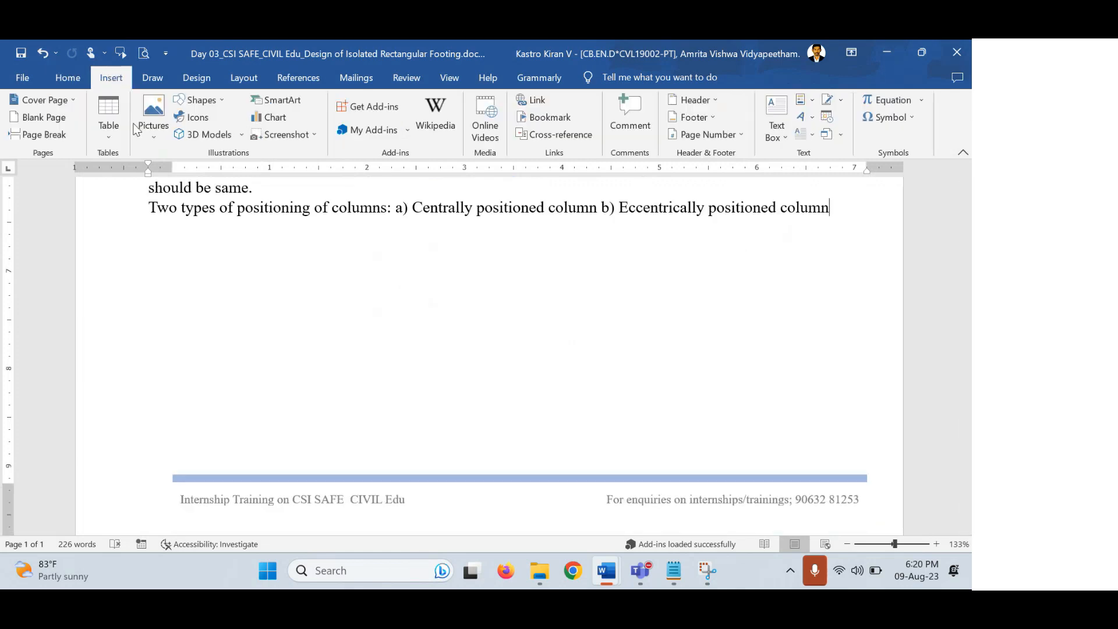
pyautogui.click(225, 100)
pyautogui.click(220, 200)
pyautogui.moveTo(161, 390)
pyautogui.mouseDown()
pyautogui.moveTo(326, 436)
pyautogui.moveTo(396, 427)
pyautogui.mouseUp()
pyautogui.moveTo(319, 394); pyautogui.dragTo(321, 392)
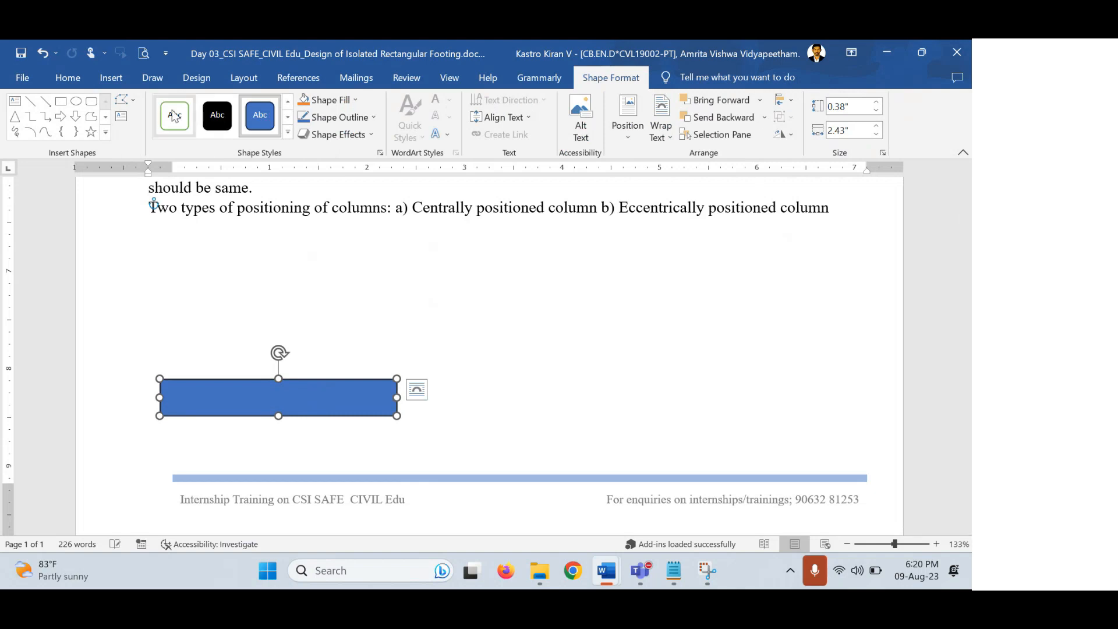
pyautogui.click(174, 116)
pyautogui.click(414, 314)
# Draw a tall blue rectangle column standing on the footing.
pyautogui.click(118, 78)
pyautogui.click(198, 101)
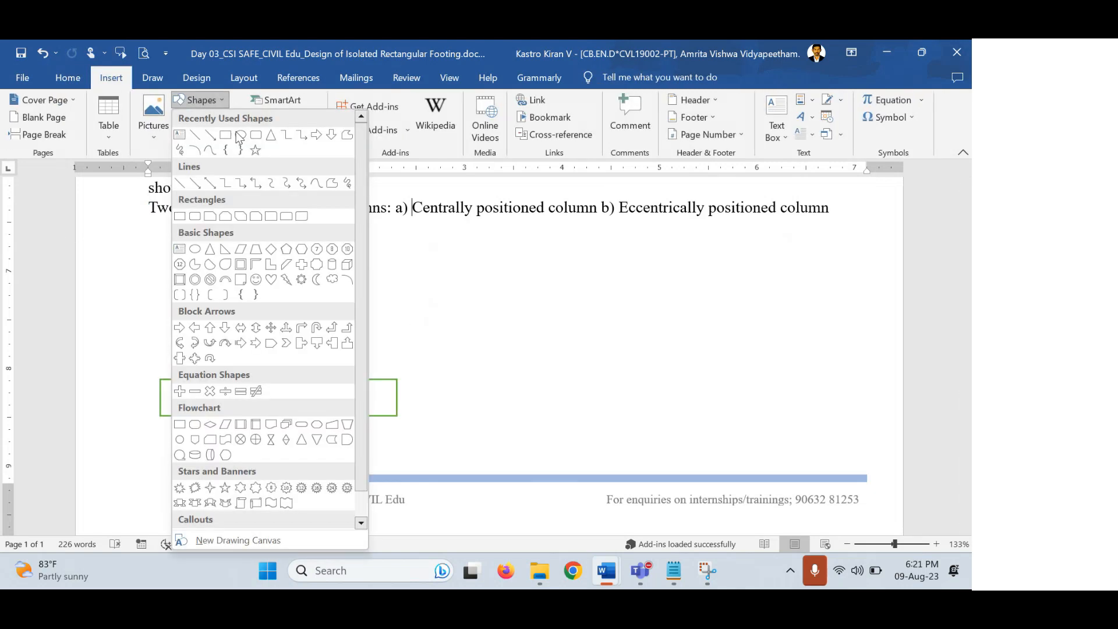
pyautogui.click(226, 135)
pyautogui.moveTo(263, 247)
pyautogui.mouseDown()
pyautogui.moveTo(292, 372)
pyautogui.moveTo(305, 379)
pyautogui.mouseUp()
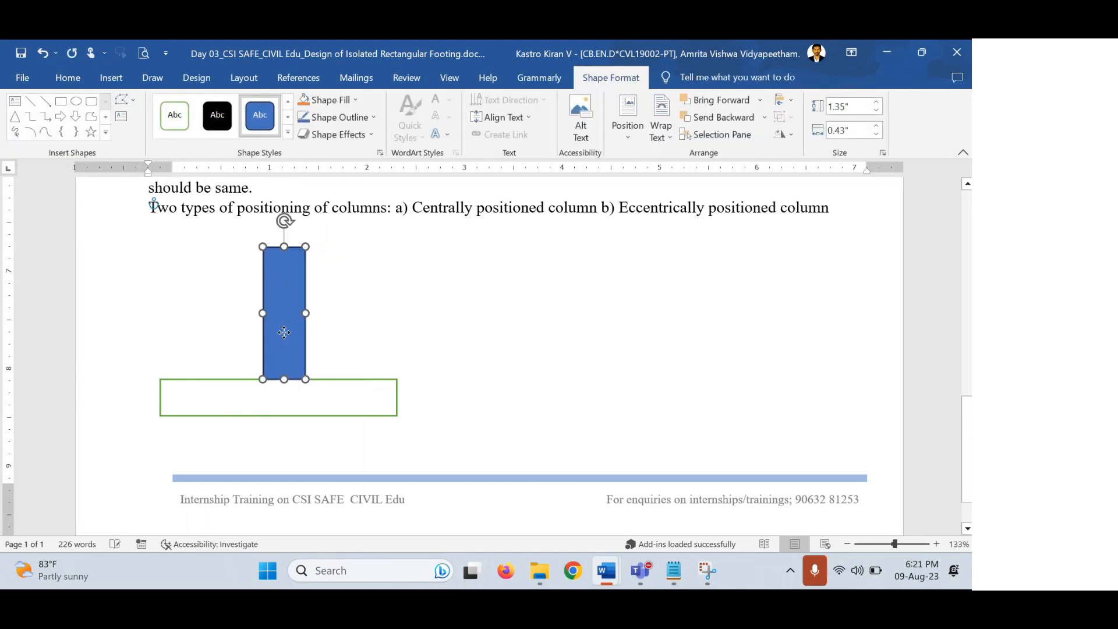
pyautogui.moveTo(286, 333); pyautogui.dragTo(279, 332)
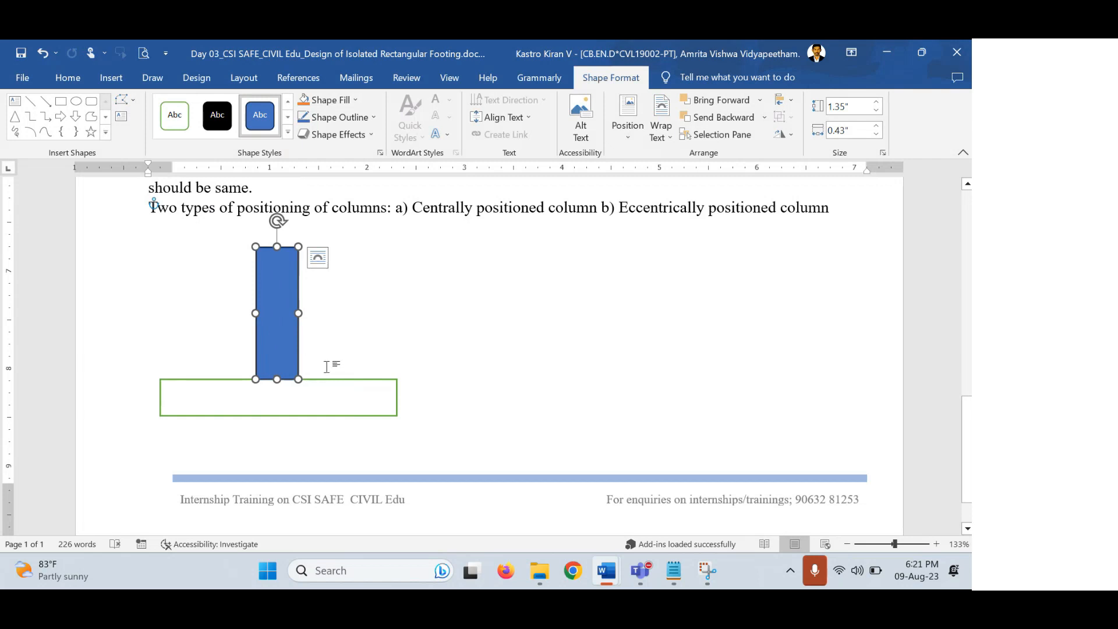
pyautogui.click(267, 386)
# Shift the column toward the footing's left end so it stands off-centre.
pyautogui.click(170, 381)
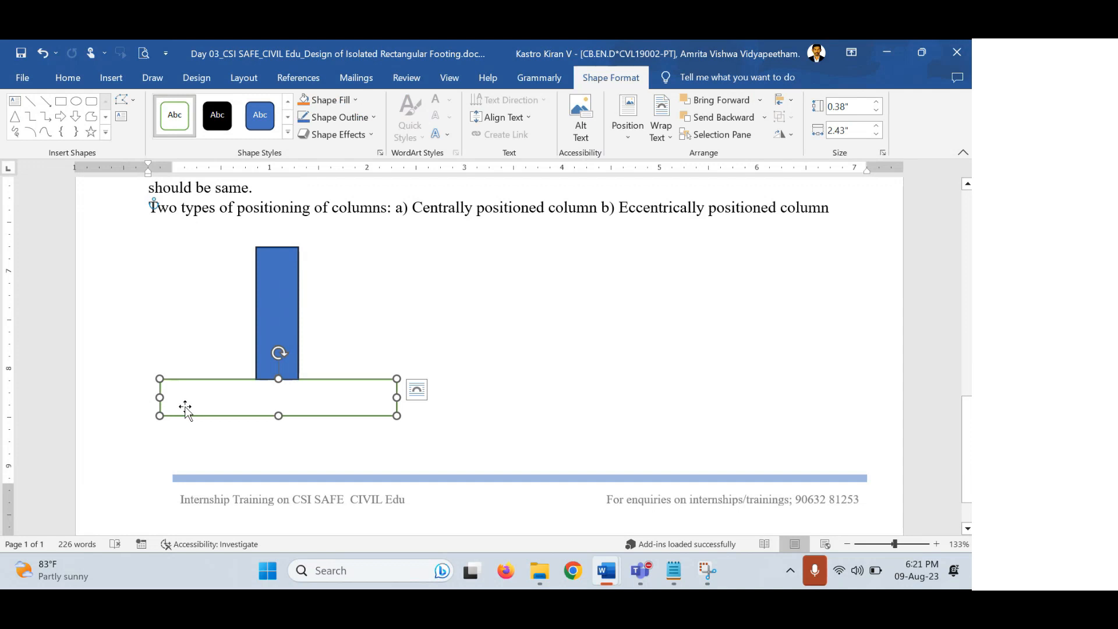
pyautogui.click(491, 361)
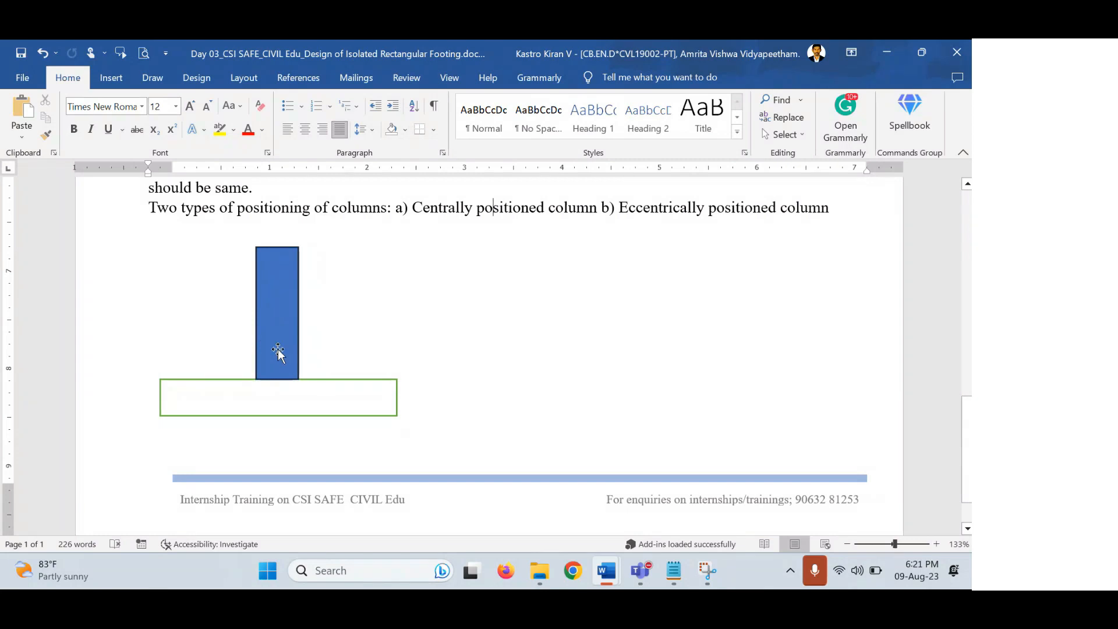
pyautogui.click(286, 285)
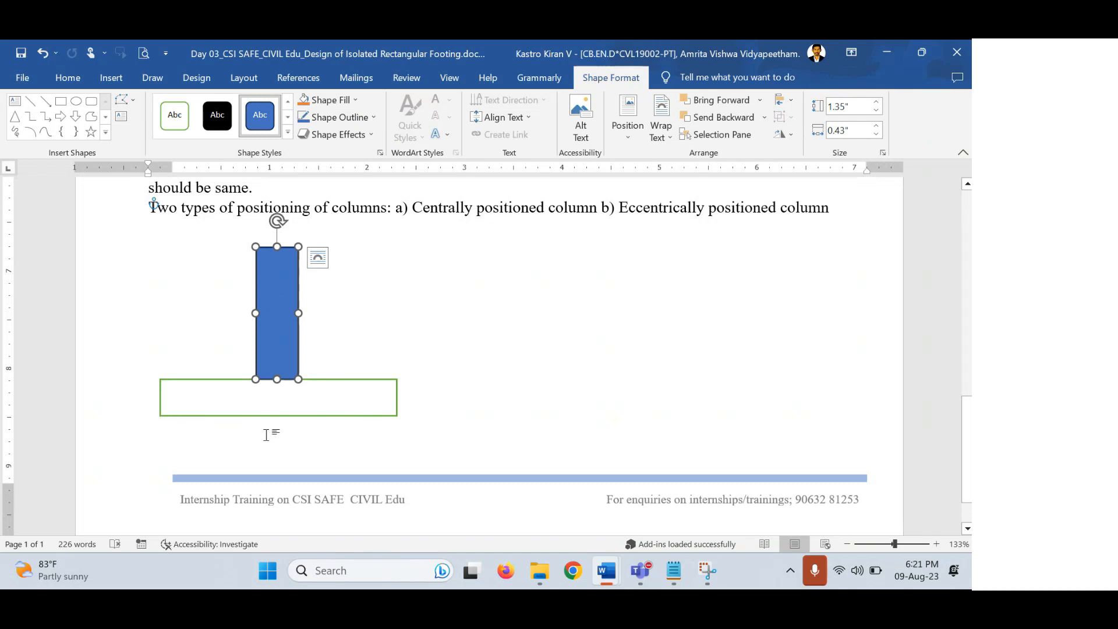
pyautogui.click(232, 434)
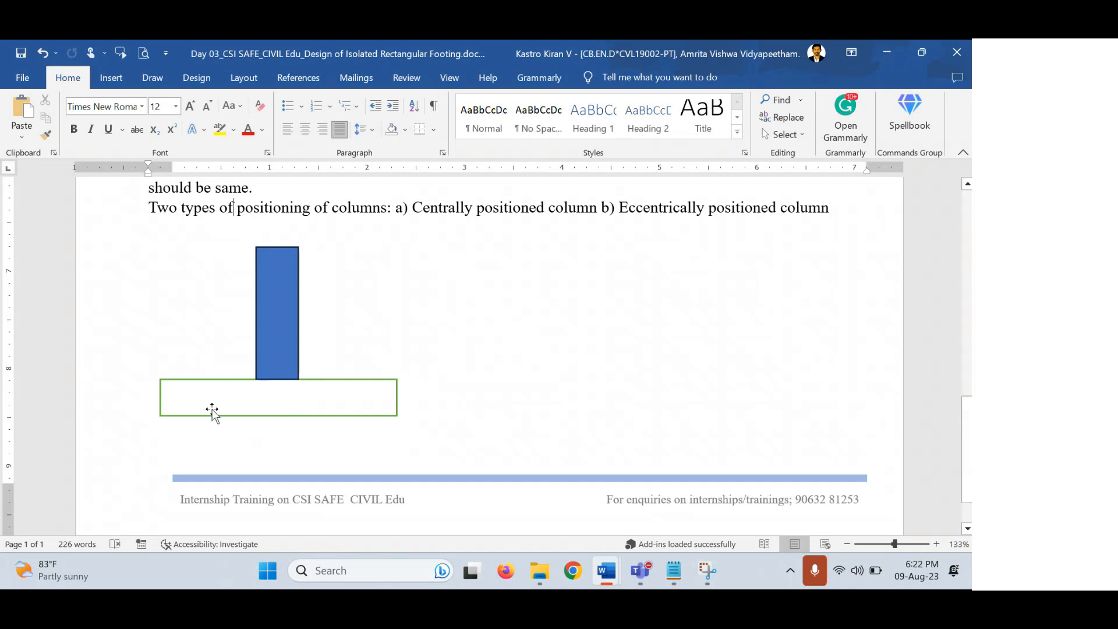
pyautogui.moveTo(276, 326); pyautogui.dragTo(222, 324)
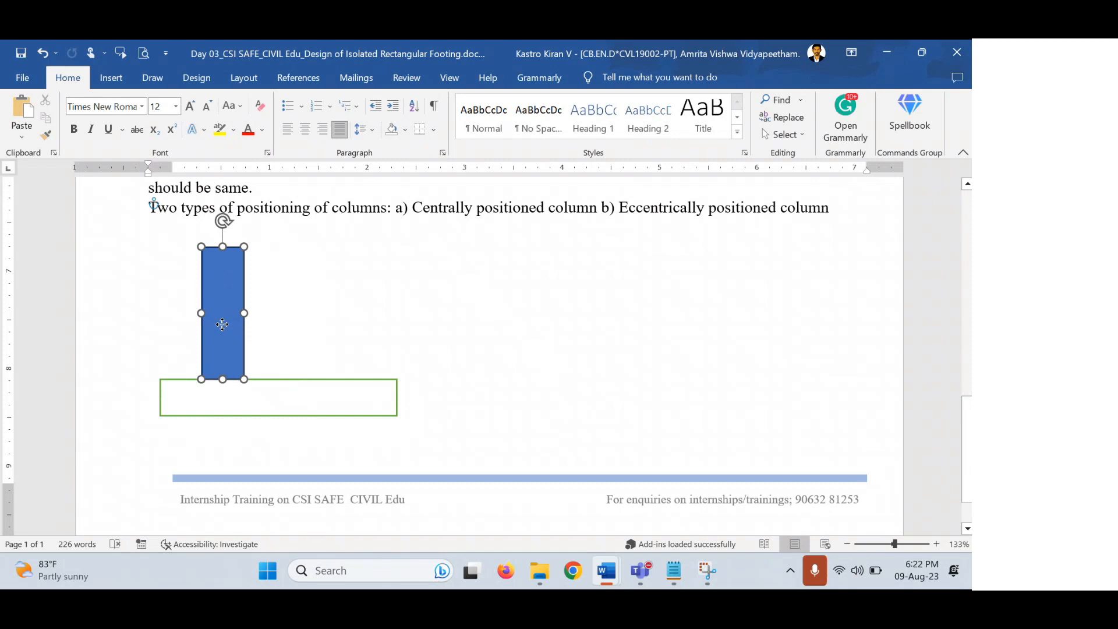
pyautogui.click(549, 381)
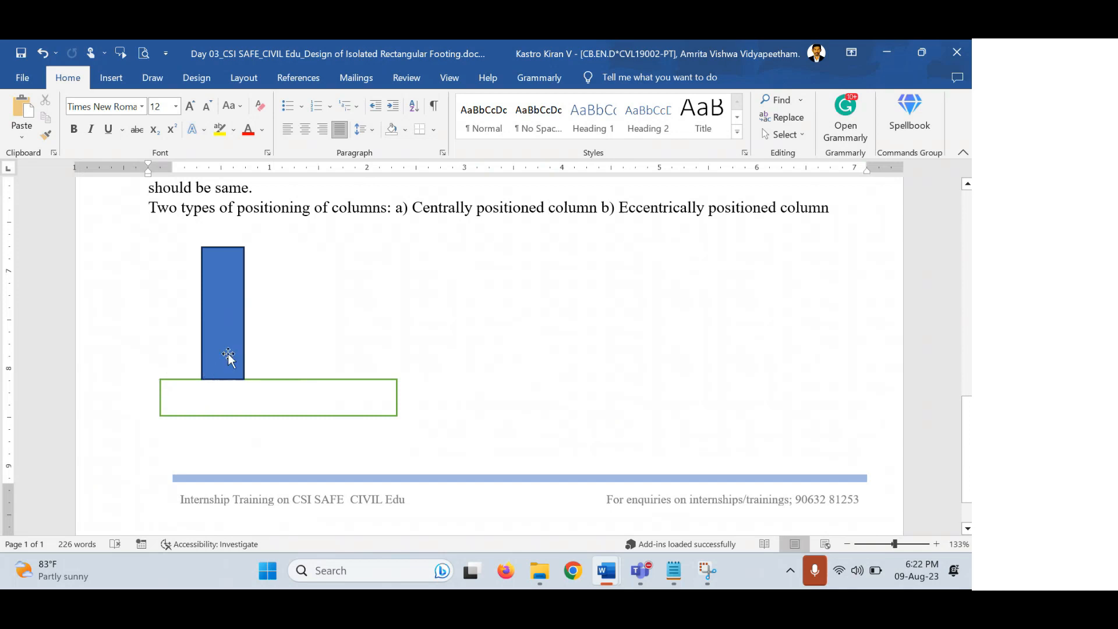
pyautogui.scroll(-1, 228, 354)
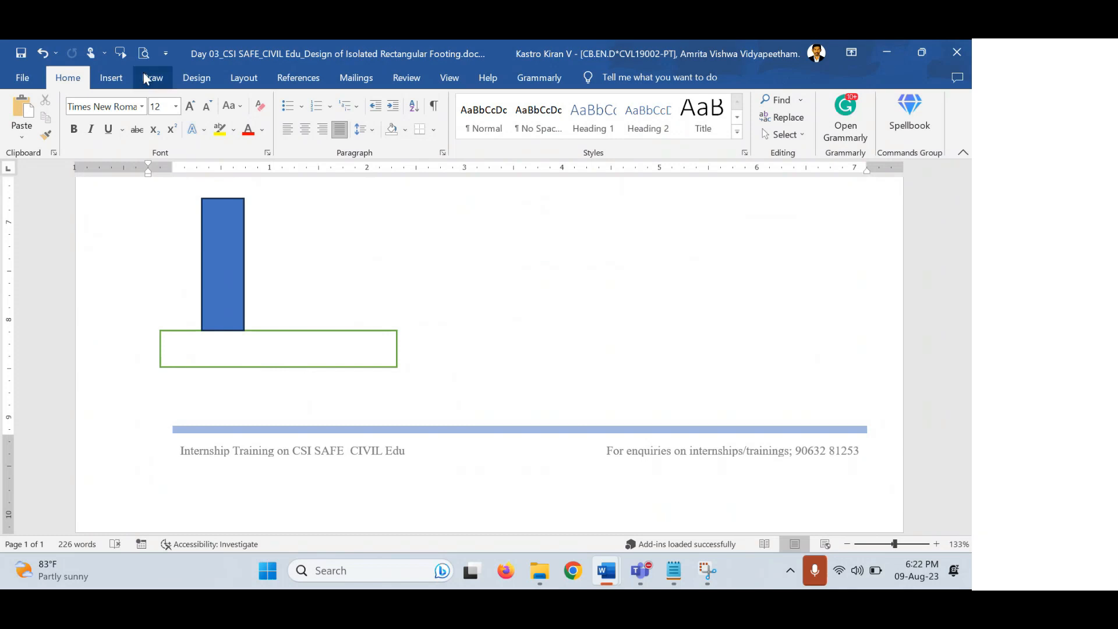
# Draw a large upward-pointing arrow under the footing's left end.
pyautogui.click(109, 78)
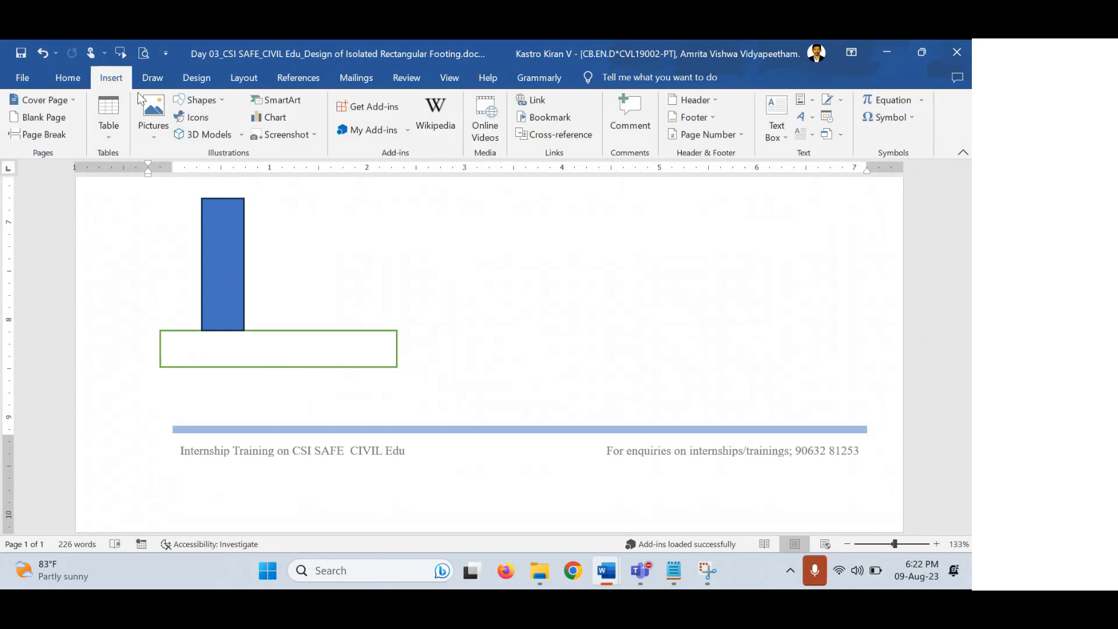
pyautogui.click(200, 100)
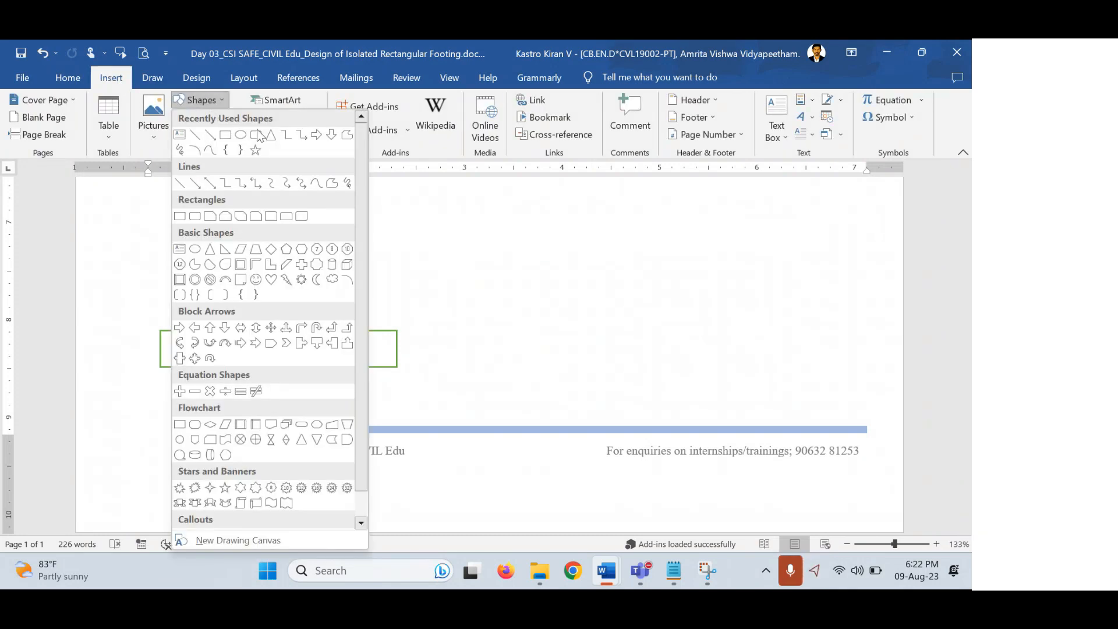
pyautogui.click(315, 138)
pyautogui.moveTo(187, 374); pyautogui.dragTo(219, 417)
pyautogui.moveTo(207, 342); pyautogui.dragTo(206, 448)
pyautogui.moveTo(204, 395); pyautogui.dragTo(170, 397)
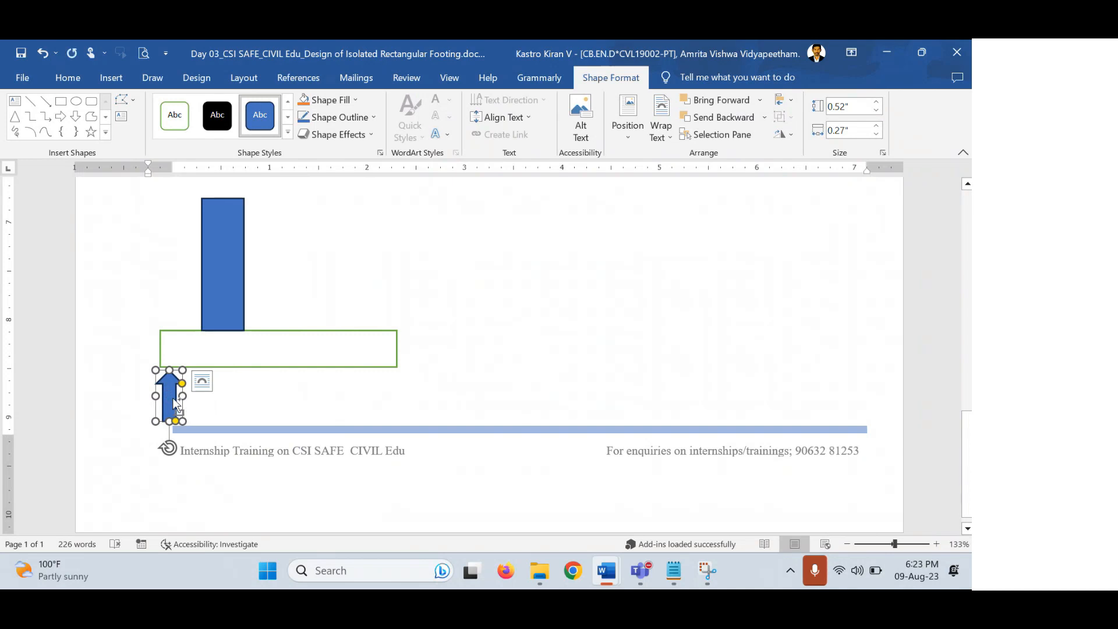
# Duplicate the arrow and place a small copy under the footing's right end.
pyautogui.hotkey('ctrl', 'v')
pyautogui.moveTo(186, 425); pyautogui.dragTo(384, 382)
pyautogui.moveTo(384, 340); pyautogui.dragTo(390, 341)
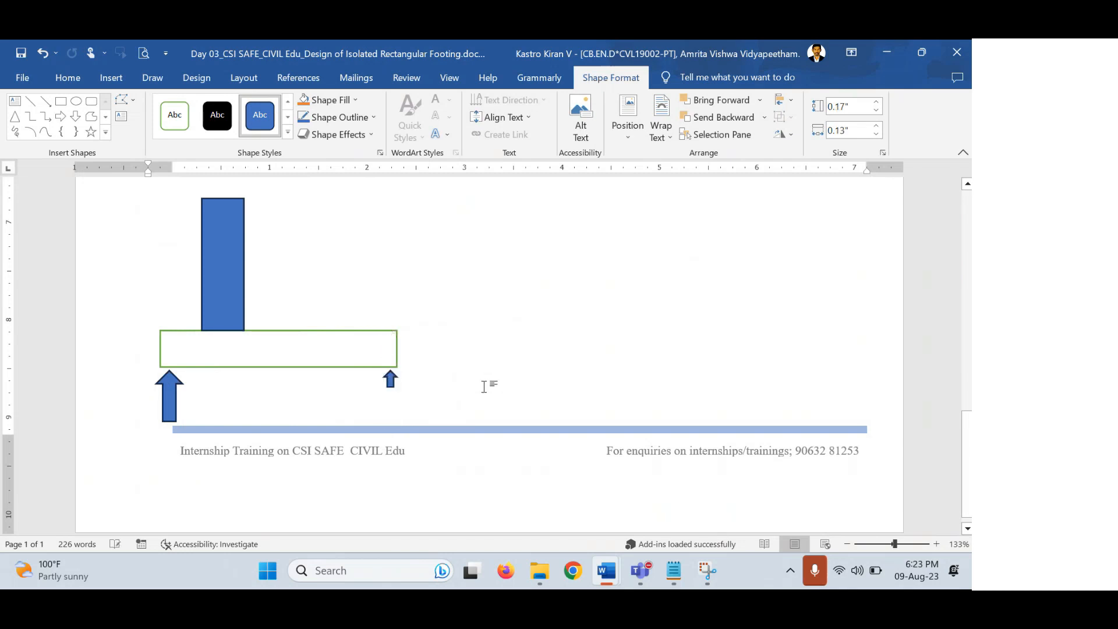
pyautogui.click(488, 381)
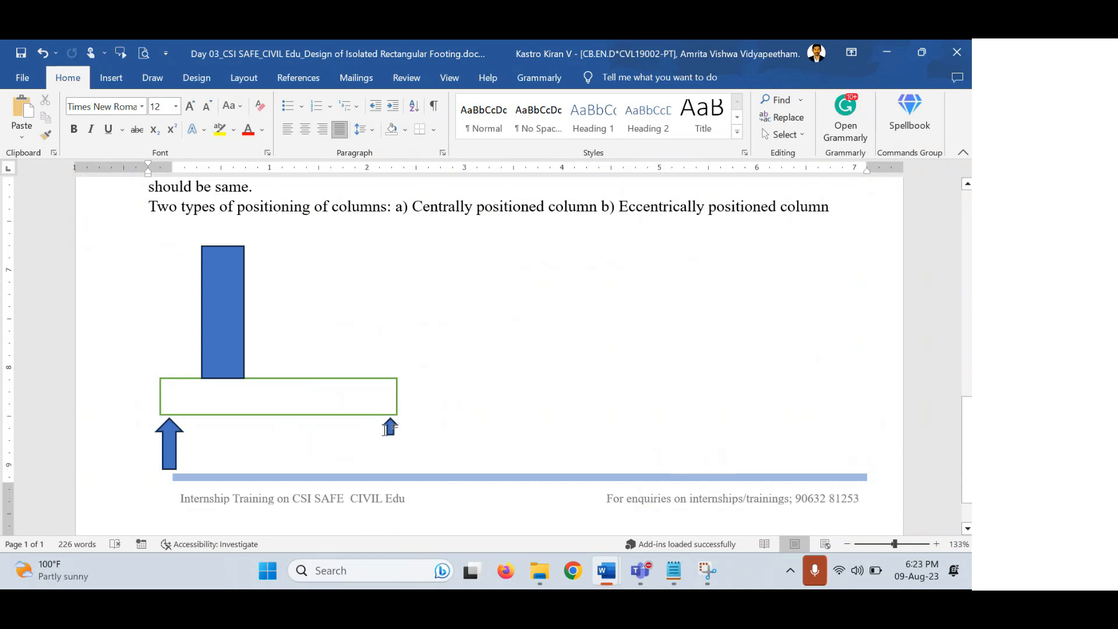
# Move the blue column back to the centre of the footing.
pyautogui.click(393, 435)
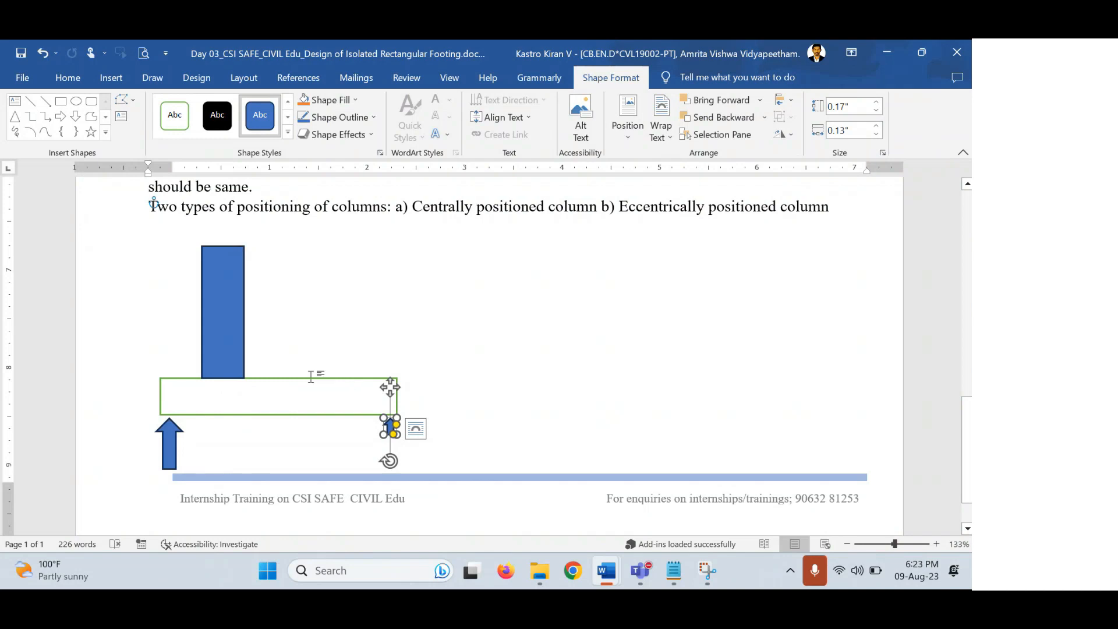
pyautogui.click(494, 324)
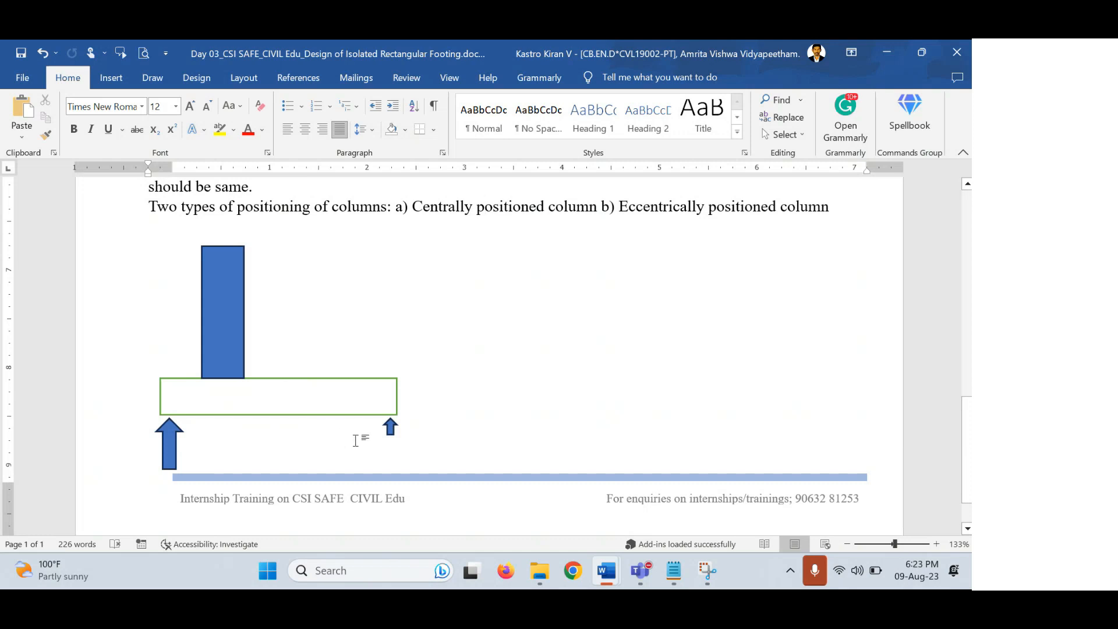
pyautogui.click(218, 330)
pyautogui.moveTo(219, 329); pyautogui.dragTo(274, 325)
# Delete the blue column and the green footing rectangle.
pyautogui.scroll(5, 559, 441)
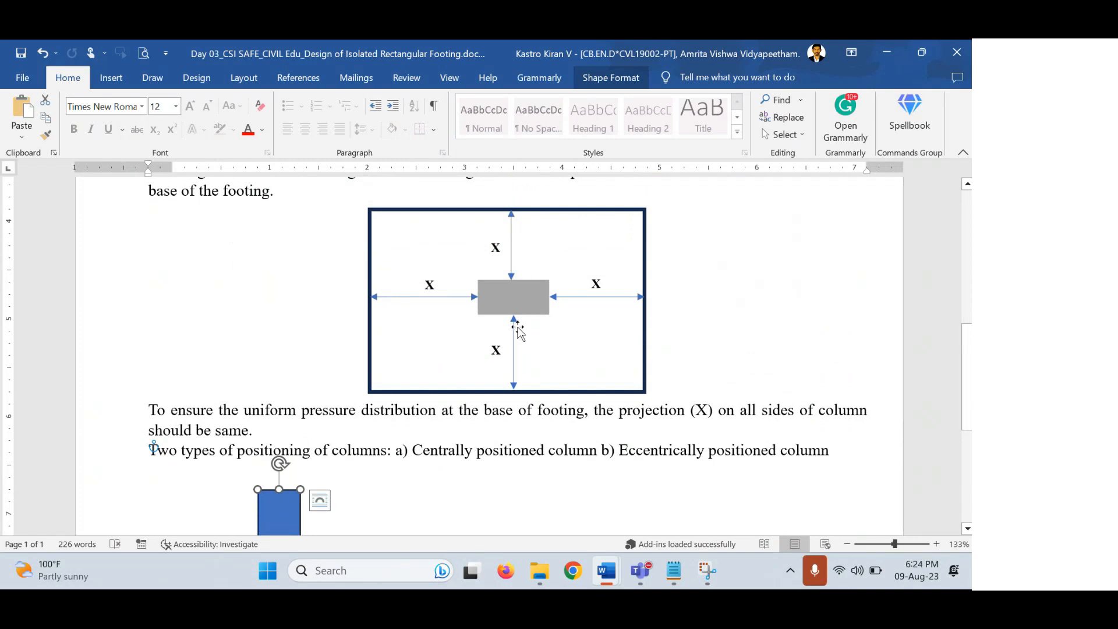
pyautogui.click(512, 292)
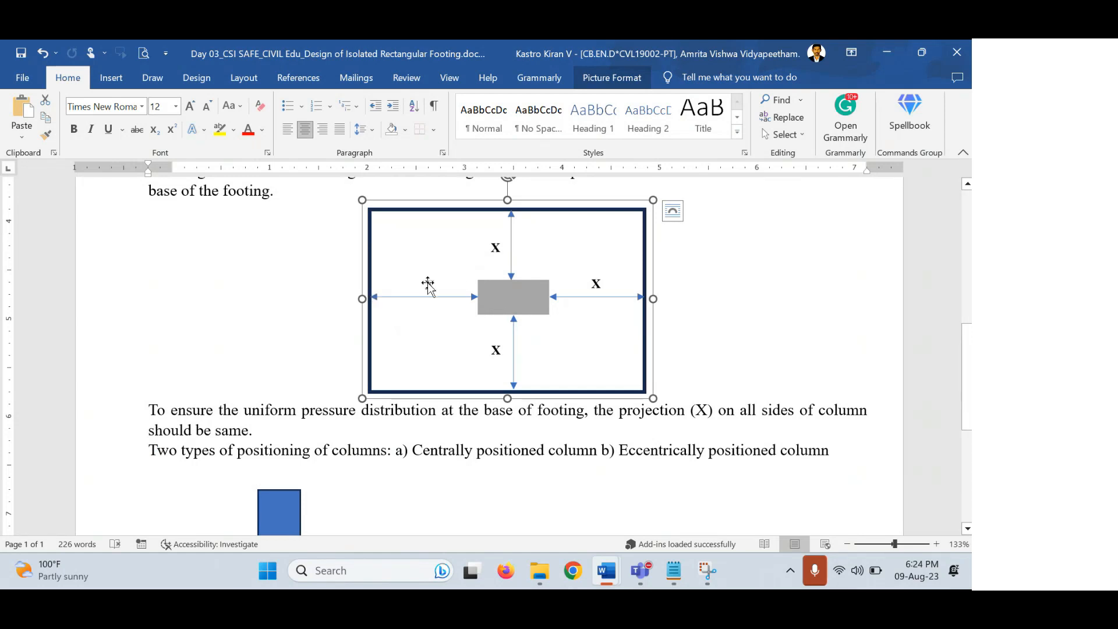
pyautogui.scroll(-1, 482, 349)
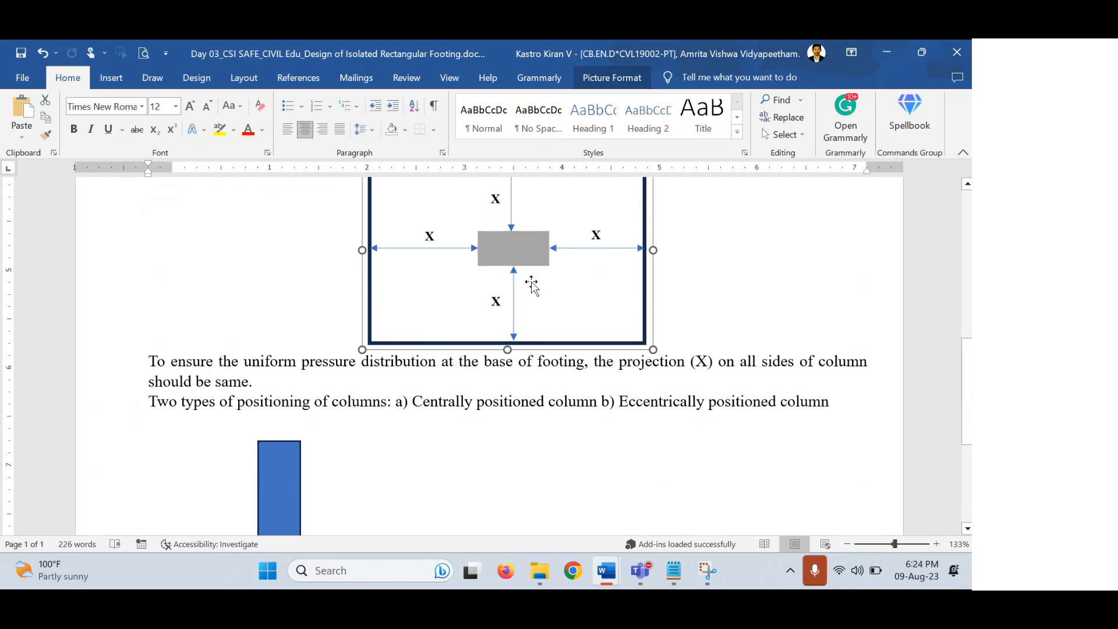
pyautogui.scroll(1, 449, 270)
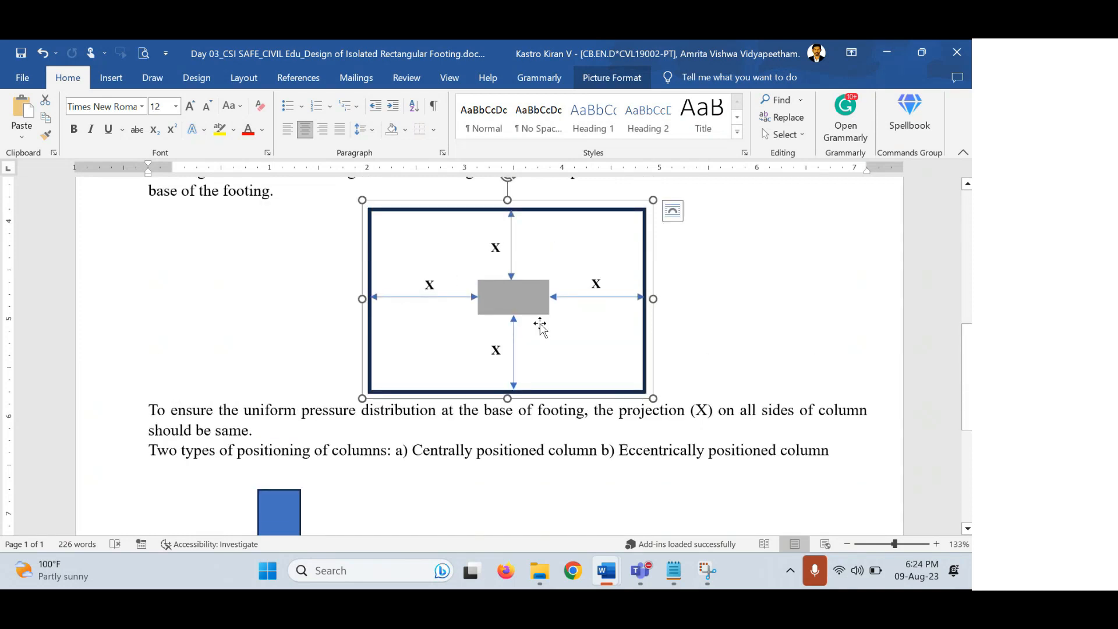
pyautogui.scroll(-3, 453, 341)
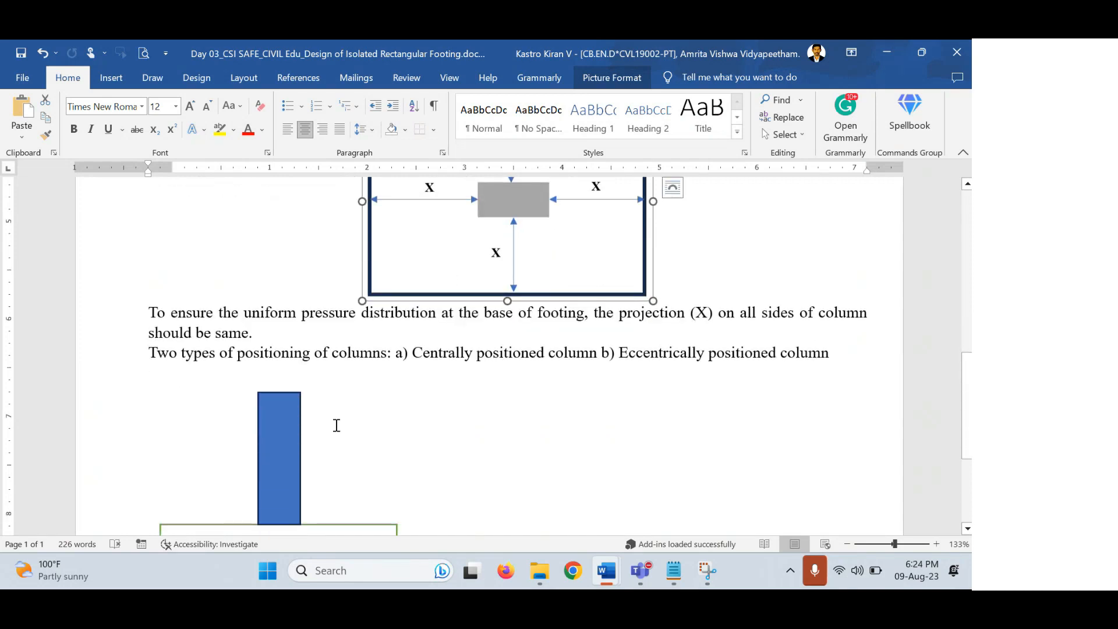
pyautogui.click(299, 403)
pyautogui.press('Delete')
pyautogui.click(334, 492)
pyautogui.press('Delete')
# Delete the small and large arrows beneath the footing.
pyautogui.scroll(-2, 334, 486)
pyautogui.click(388, 427)
pyautogui.press('Delete')
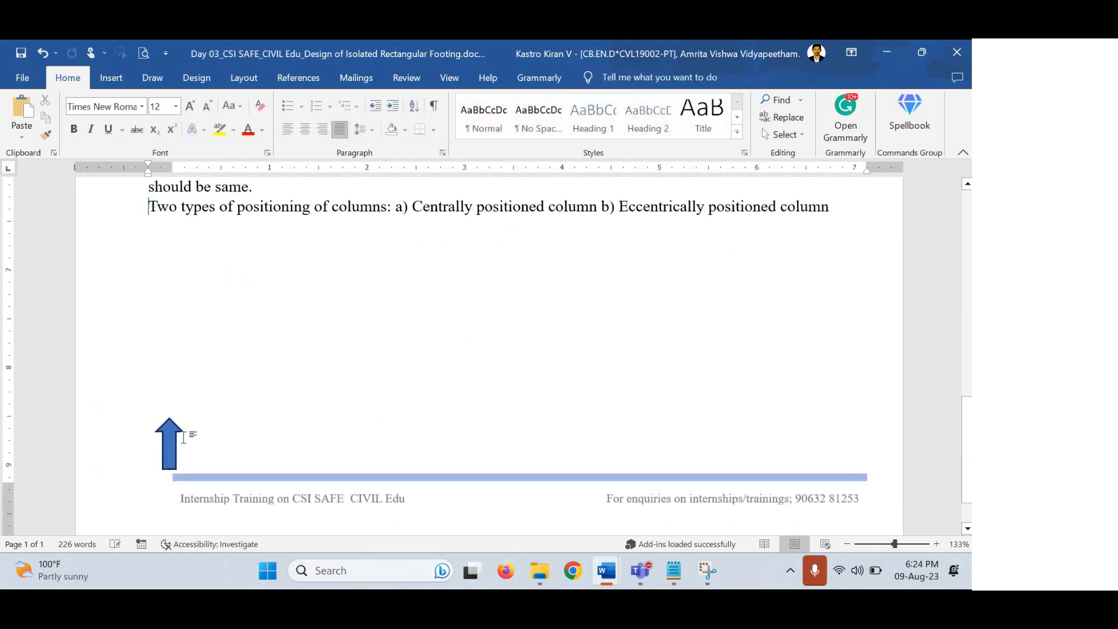
pyautogui.click(171, 434)
pyautogui.press('Delete')
pyautogui.scroll(3, 366, 461)
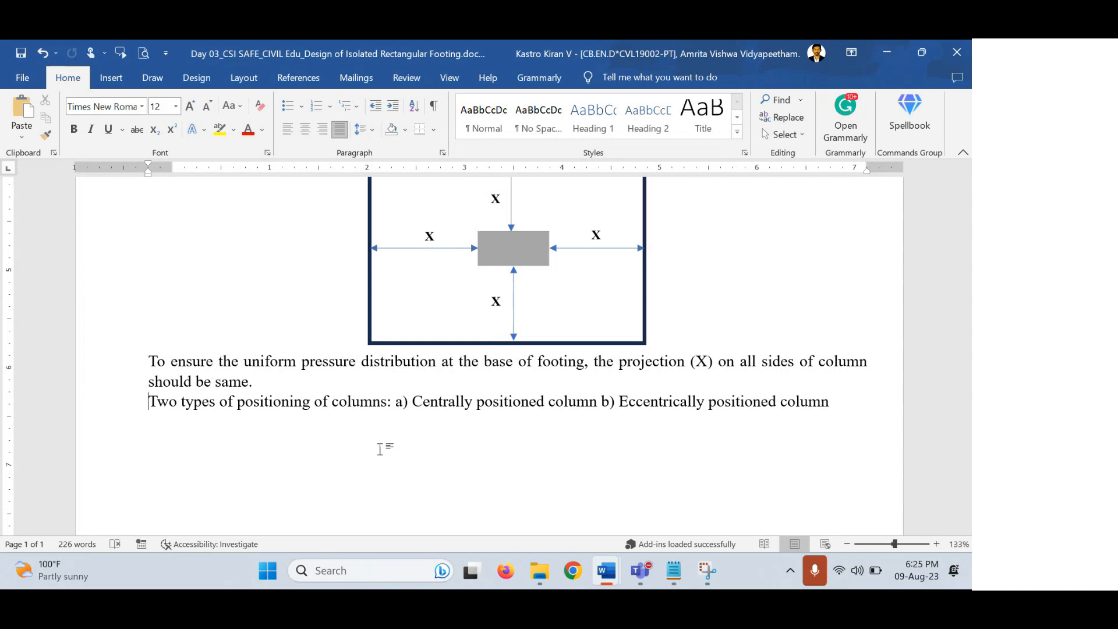
# End the column-positioning sentence with a period and start a new line.
pyautogui.scroll(-4, 381, 450)
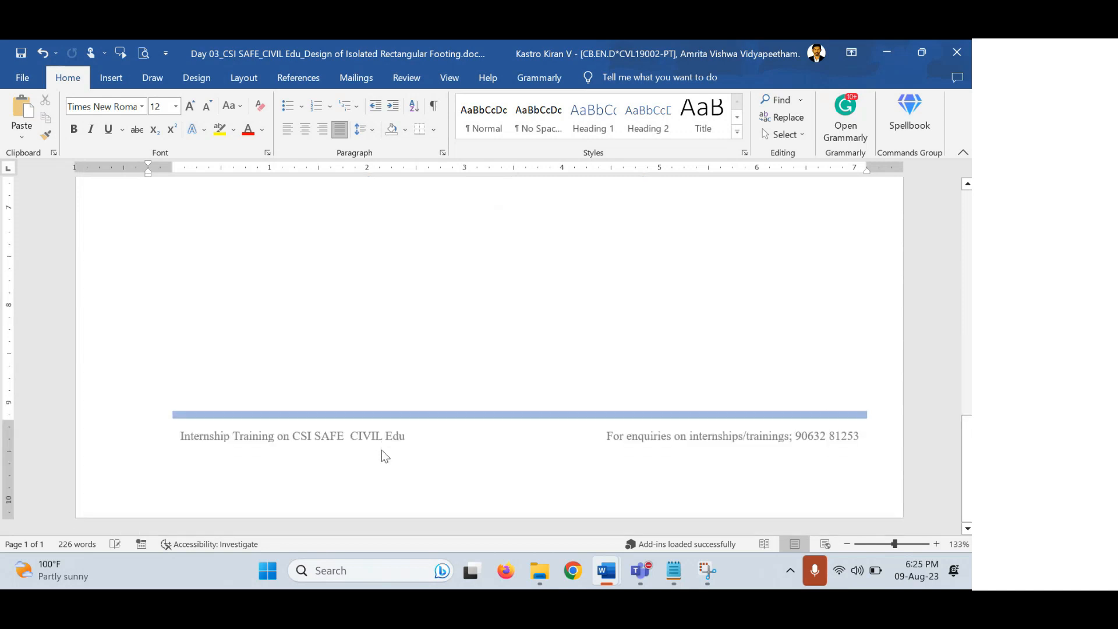
pyautogui.scroll(3, 408, 480)
pyautogui.click(826, 337)
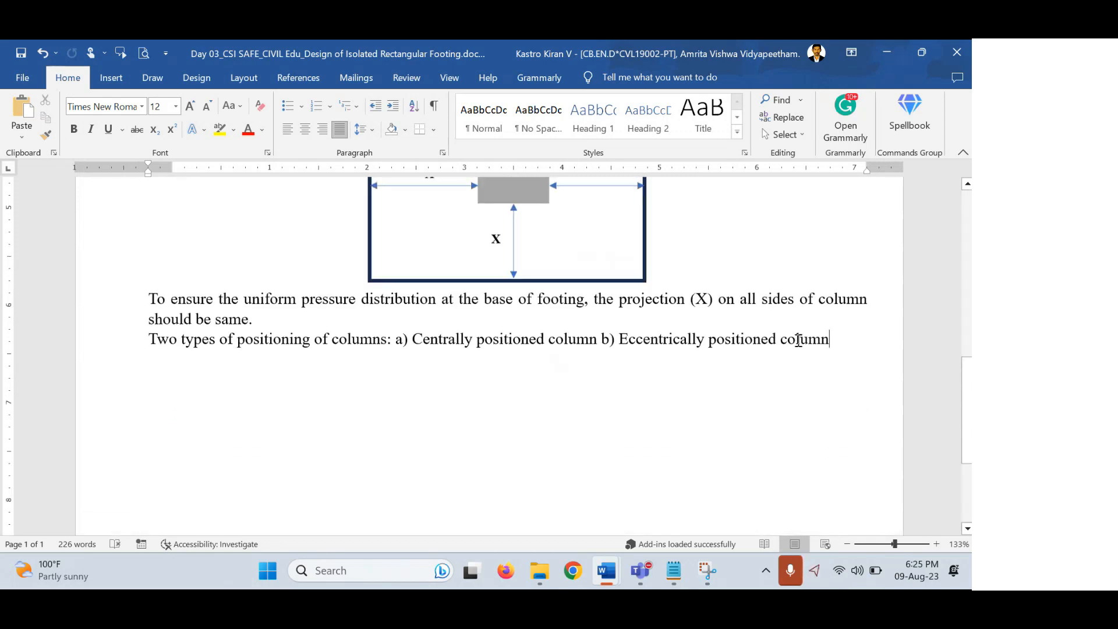
pyautogui.write('.')
pyautogui.press('Return')
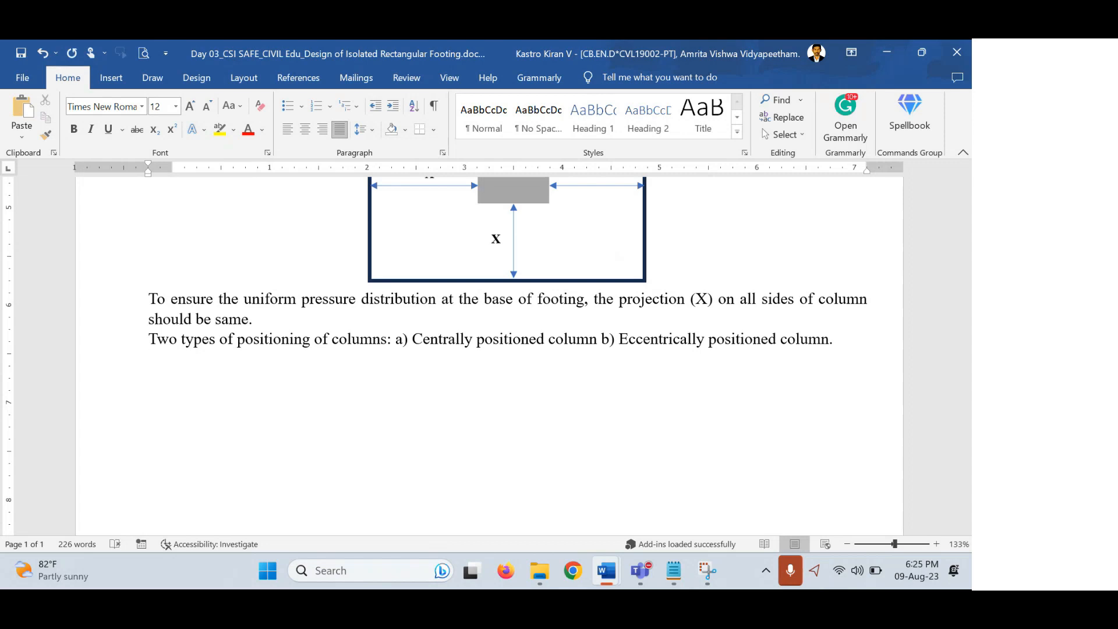
# Type 'Lf x Bf =5.5' on the empty line below the sentence.
pyautogui.scroll(5, 786, 329)
pyautogui.moveTo(453, 280); pyautogui.dragTo(396, 286)
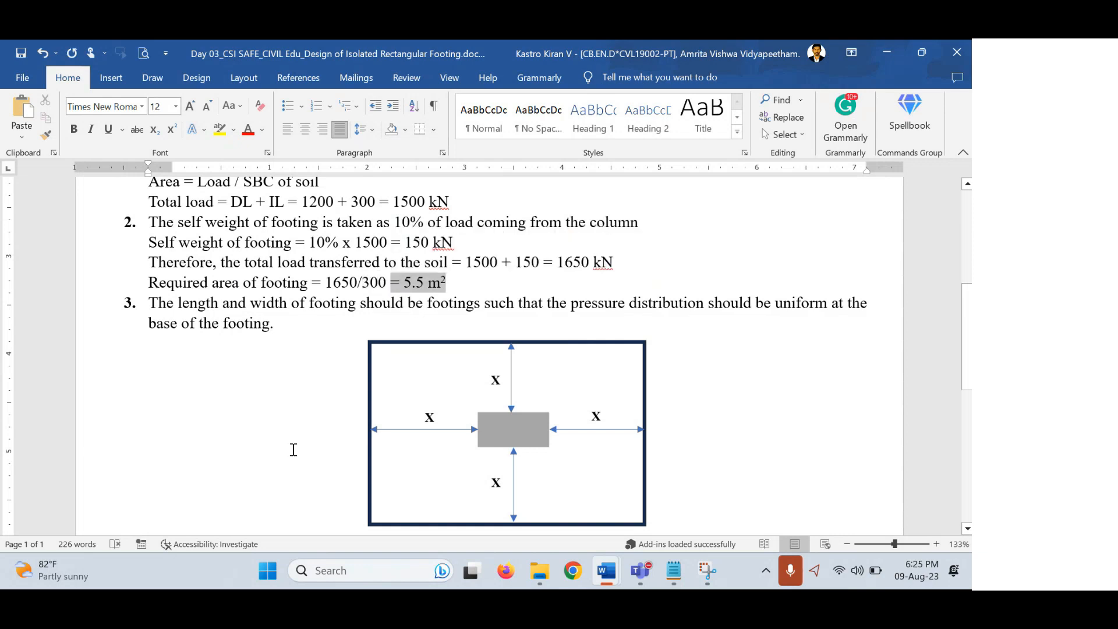
pyautogui.scroll(-5, 301, 407)
pyautogui.click(266, 342)
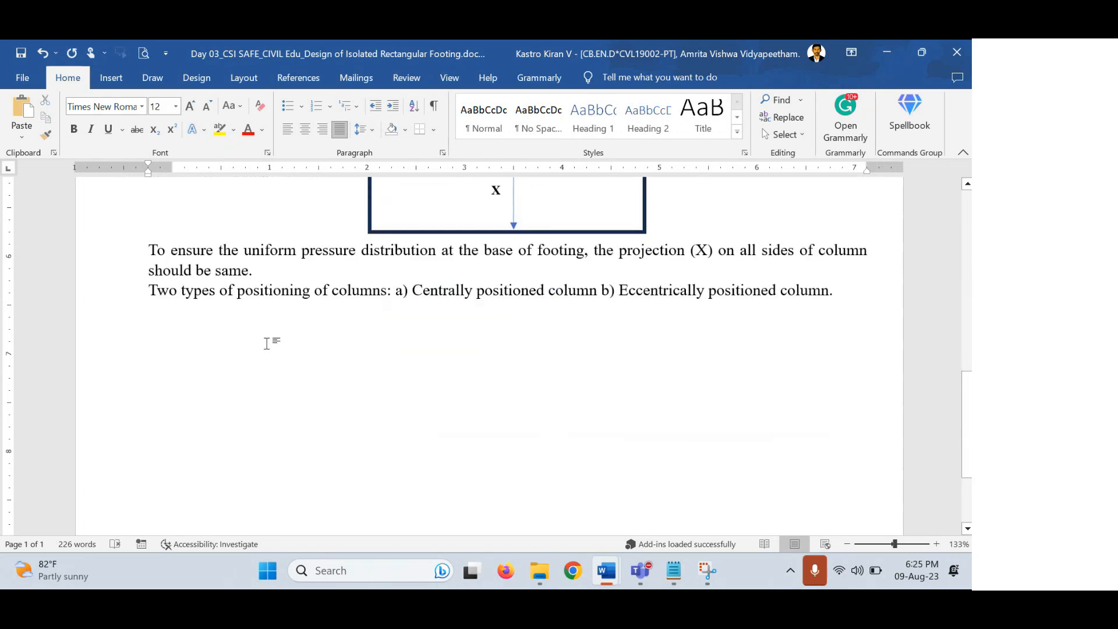
pyautogui.write('L')
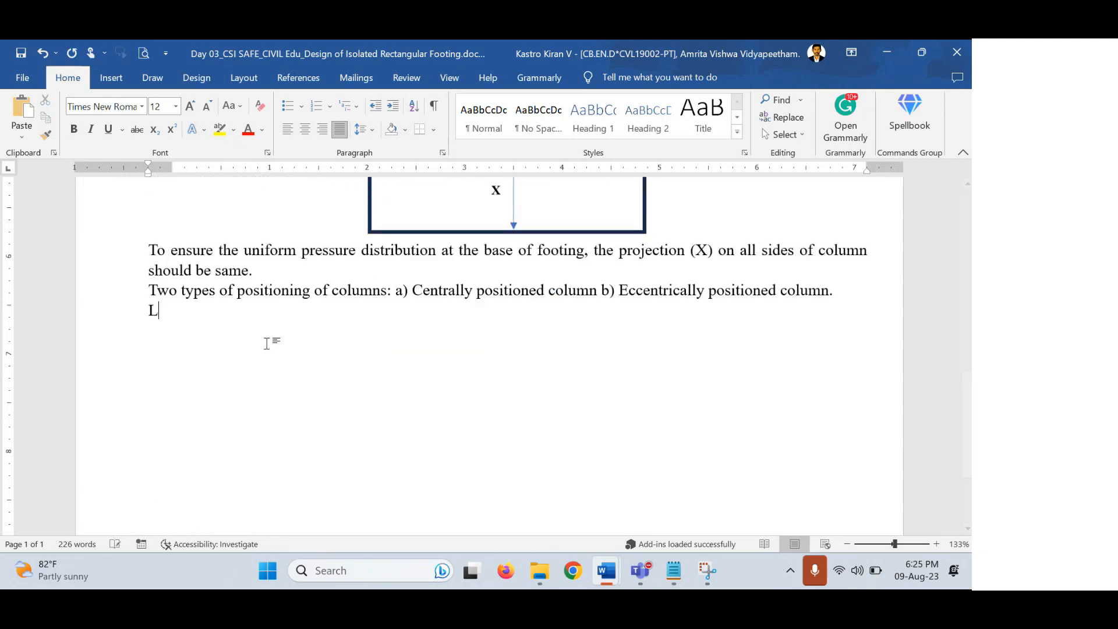
pyautogui.write('f x Bf')
pyautogui.hotkey('shift', 'Left')
pyautogui.write('=5.5')
# Subscript the f in Lf and Bf and append '--------1' to the equation.
pyautogui.click(209, 310)
pyautogui.hotkey('shift', 'Left')
pyautogui.hotkey('ctrl', '=')
pyautogui.hotkey('shift', 'Left')
pyautogui.hotkey('ctrl', '=')
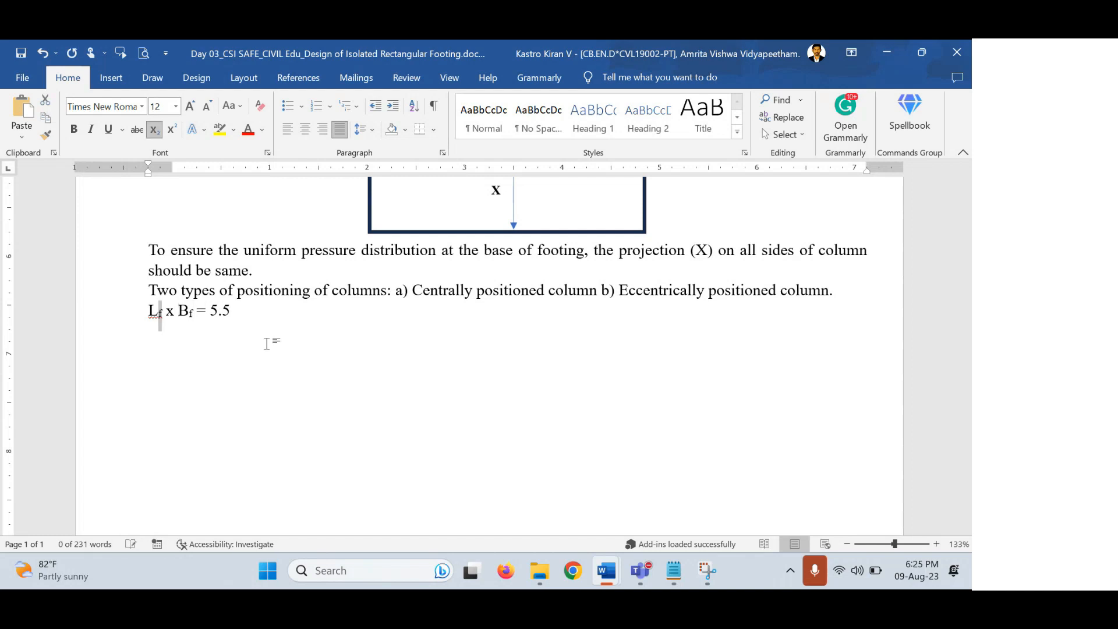
pyautogui.press('End')
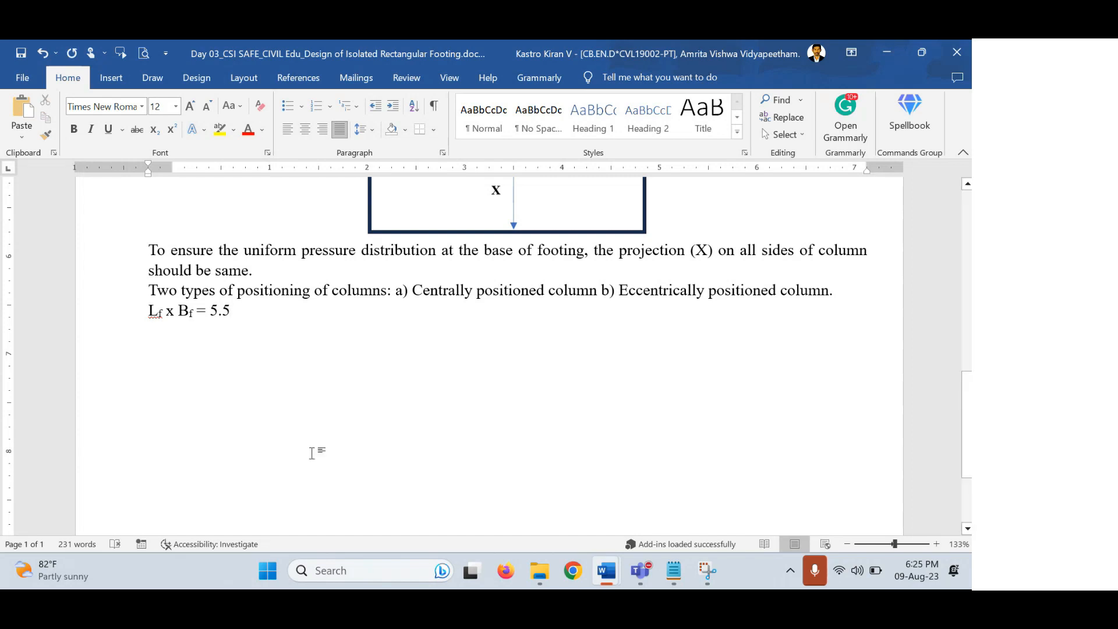
pyautogui.write('-----')
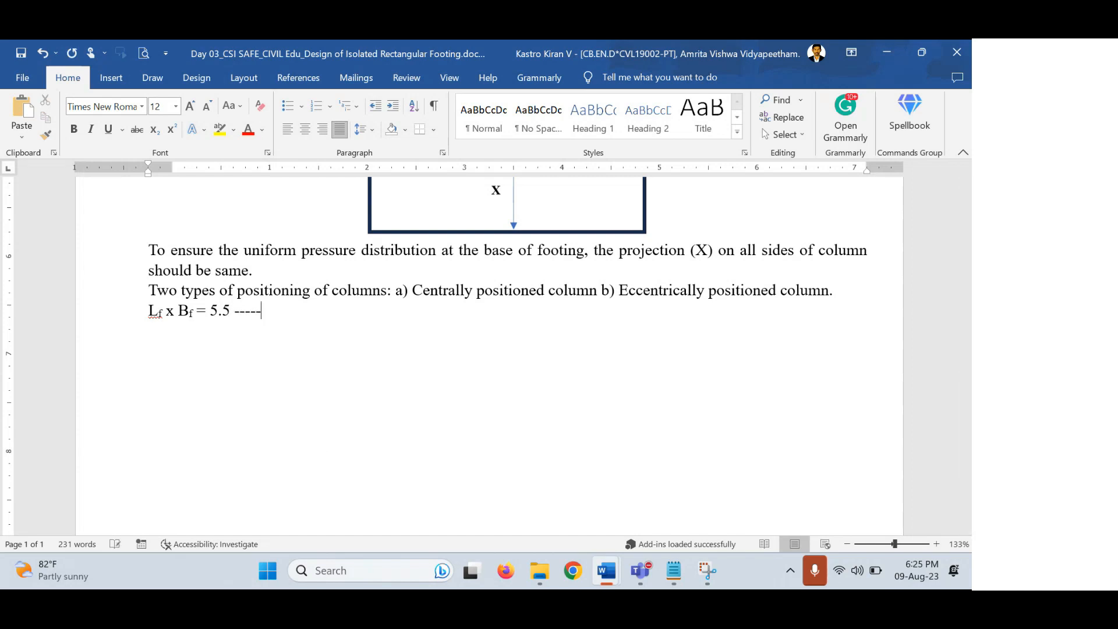
pyautogui.write('---1')
# Start a new line reading 'Lf =' with a subscript f.
pyautogui.press('Return')
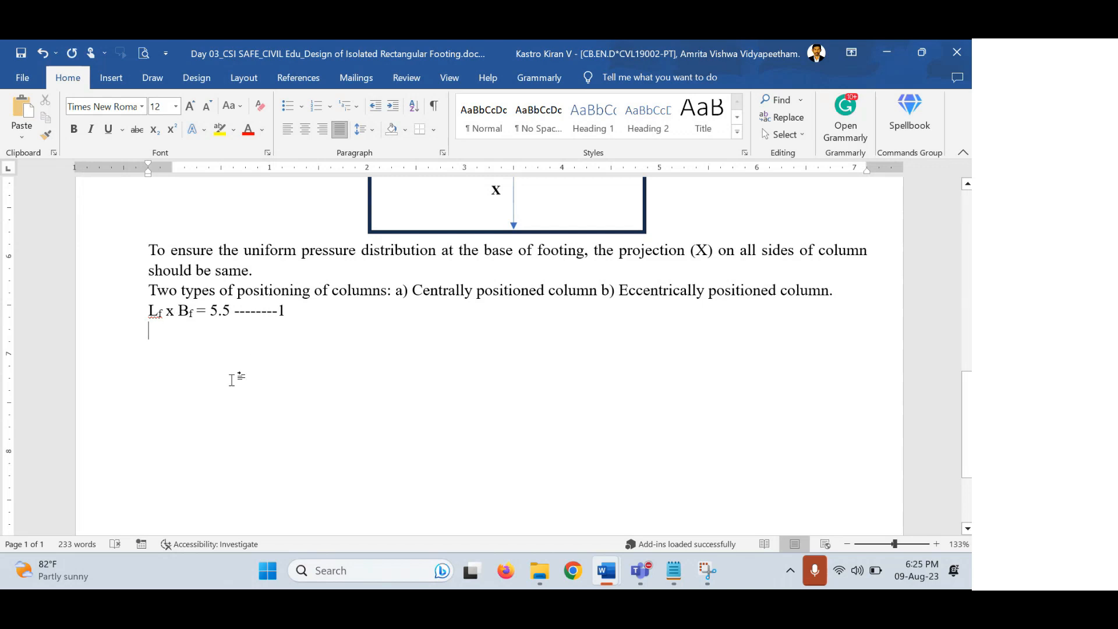
pyautogui.press('Return')
pyautogui.write('Lf')
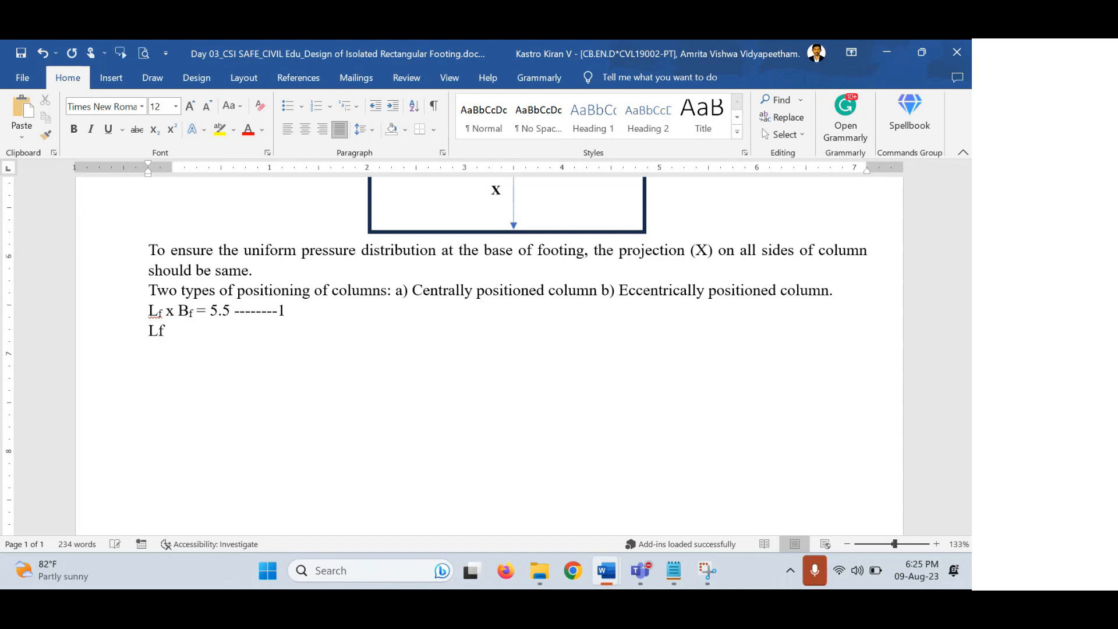
pyautogui.write(' =')
pyautogui.press('Left')
pyautogui.hotkey('shift', 'Left')
pyautogui.hotkey('ctrl', '=')
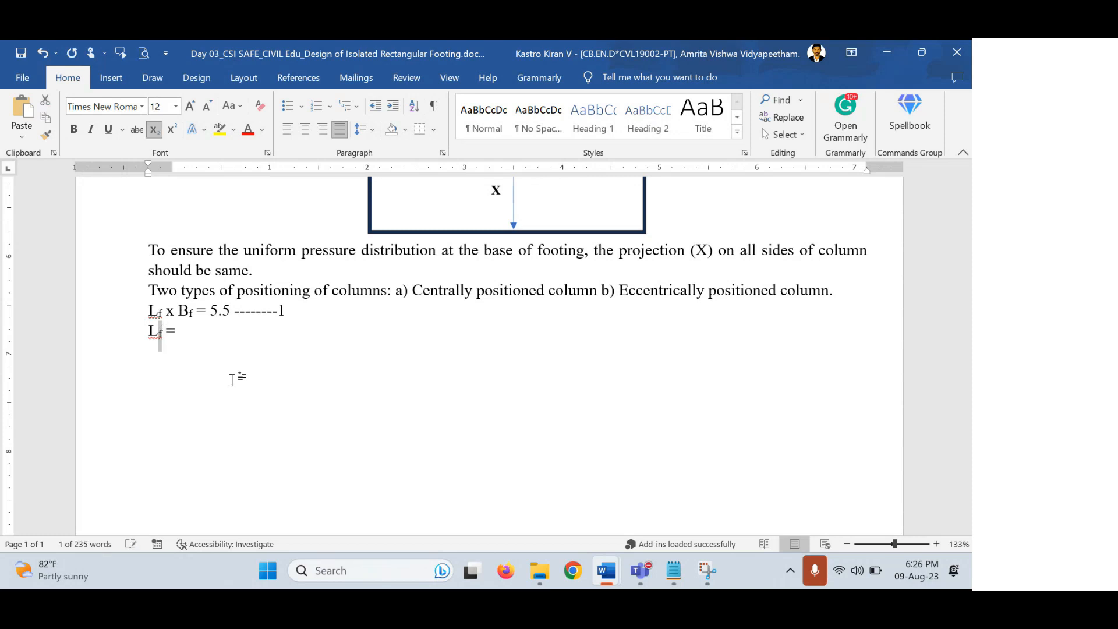
pyautogui.scroll(4, 245, 373)
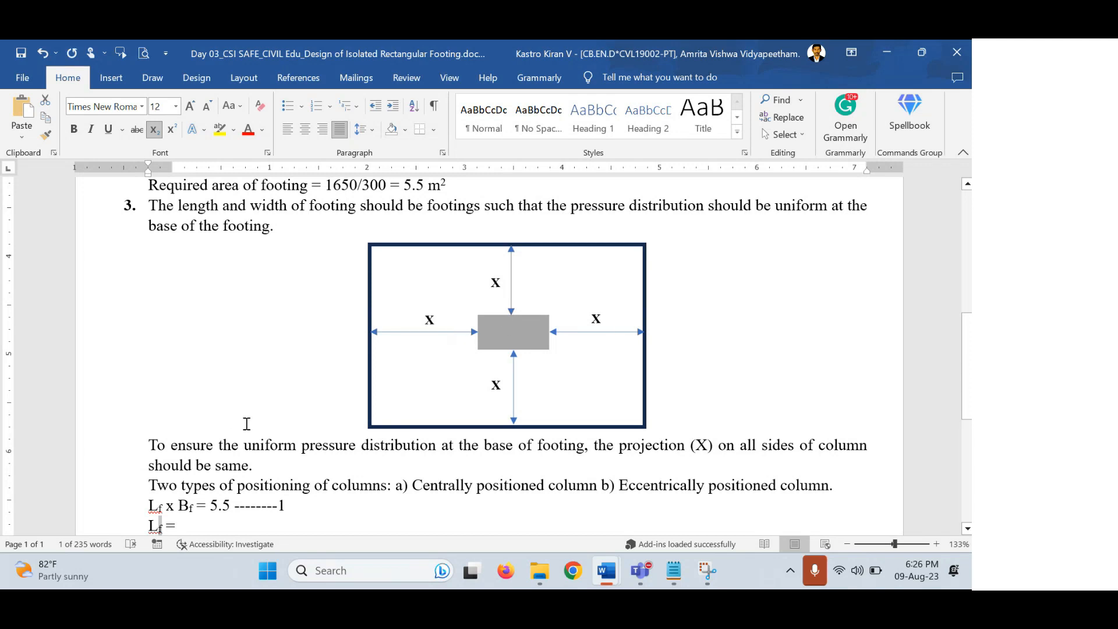
pyautogui.scroll(-1, 241, 423)
# Extend the line to 'Lf = a + 2X, Bf = b +2X' with a subscript f in Bf.
pyautogui.click(230, 470)
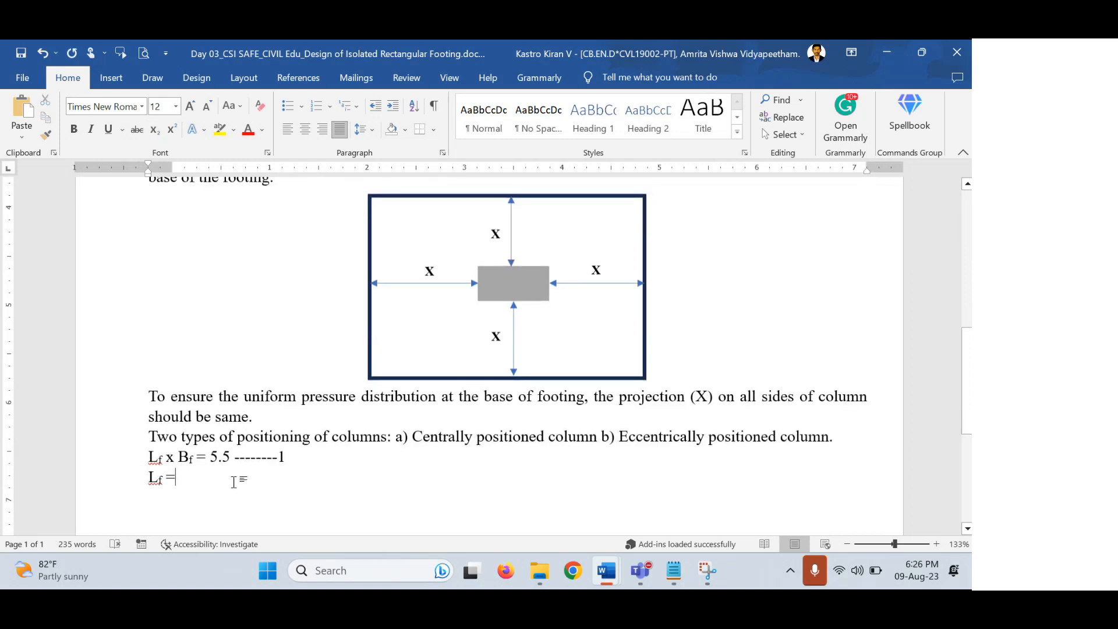
pyautogui.write('a')
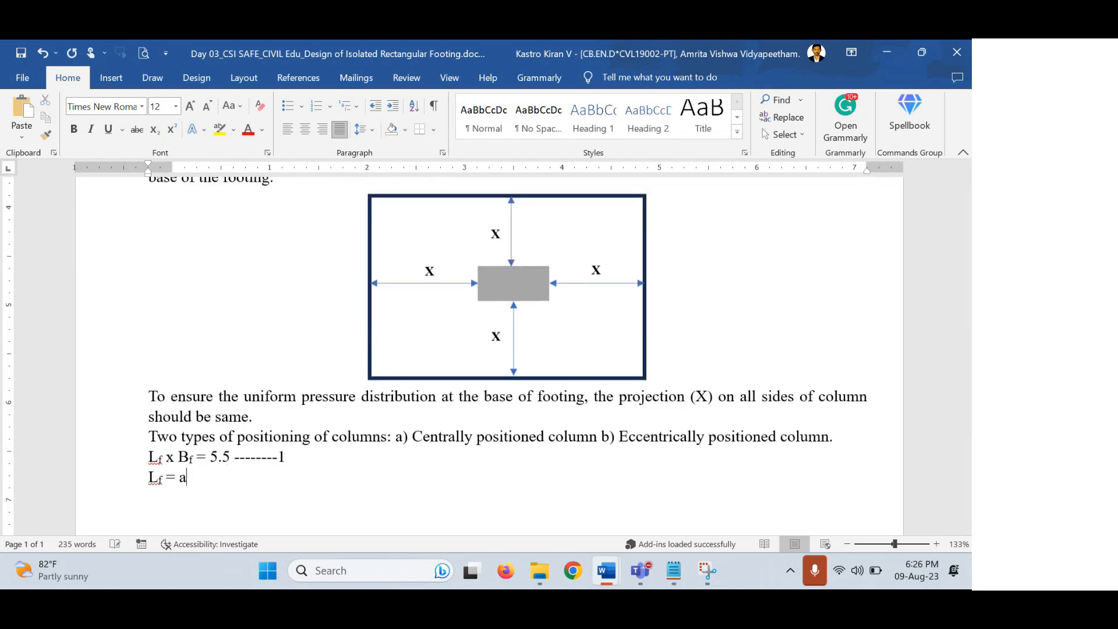
pyautogui.write(' + 2X')
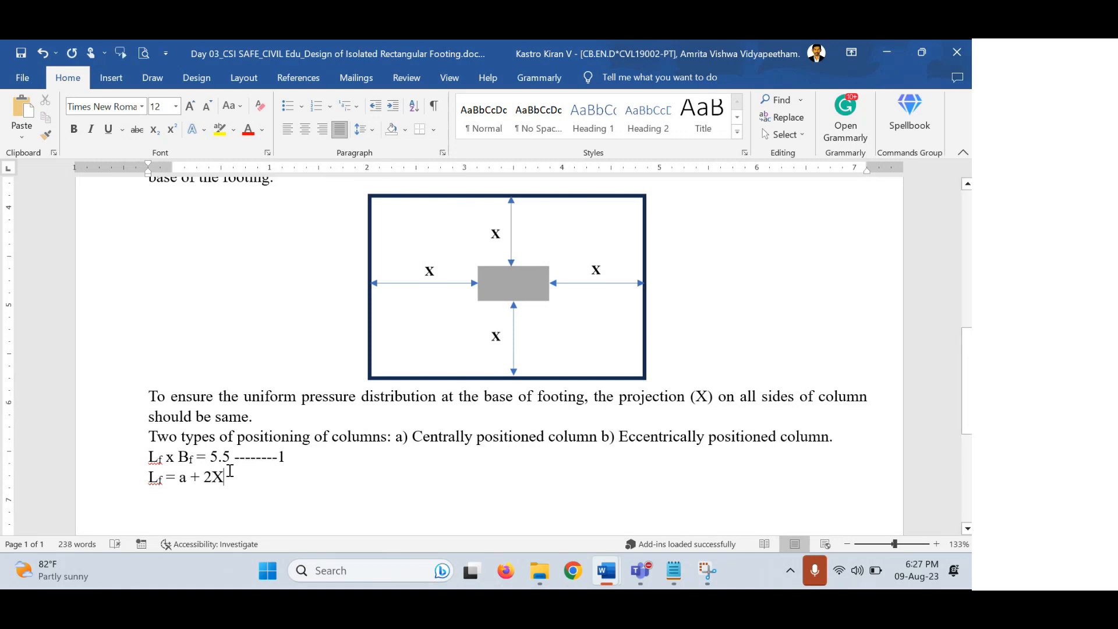
pyautogui.write(', Bf =')
pyautogui.hotkey('shift', 'Left')
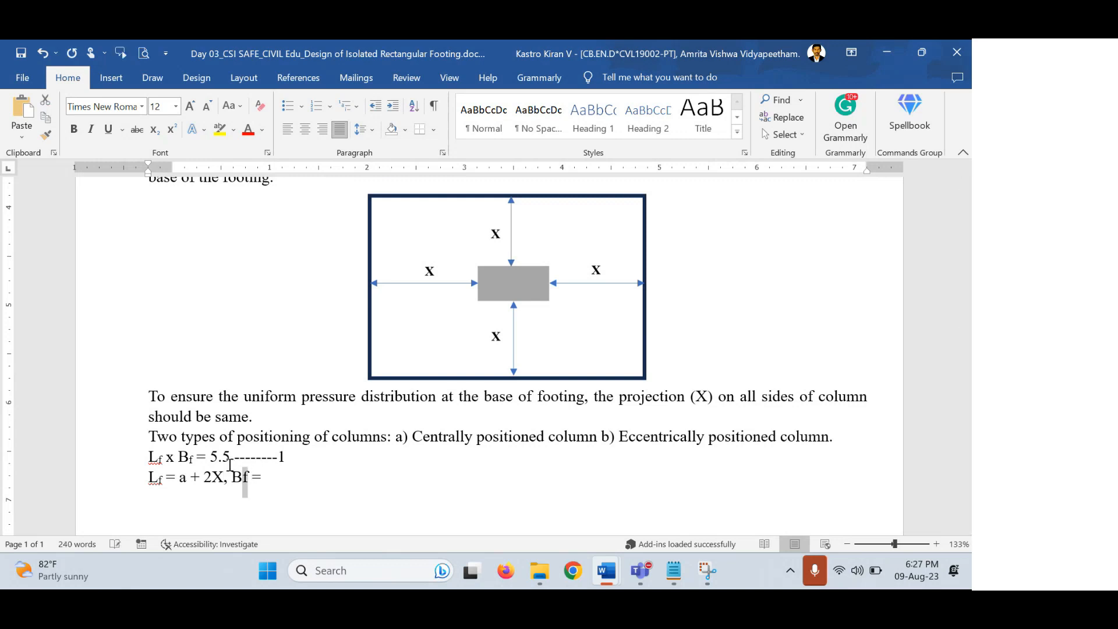
pyautogui.hotkey('ctrl', '=')
pyautogui.press('Right')
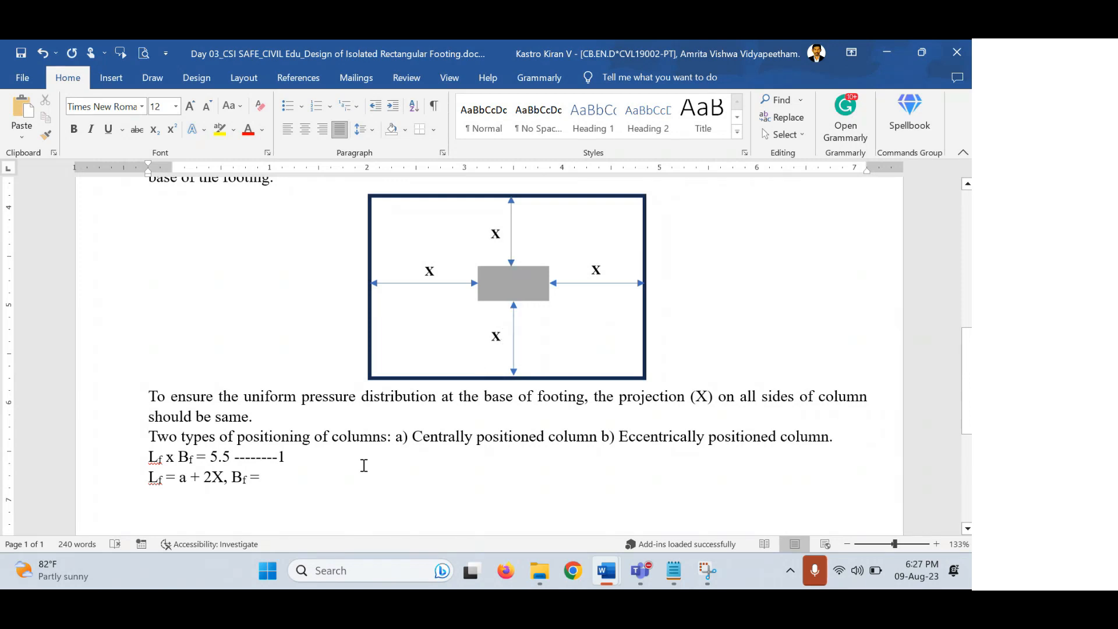
pyautogui.write('b')
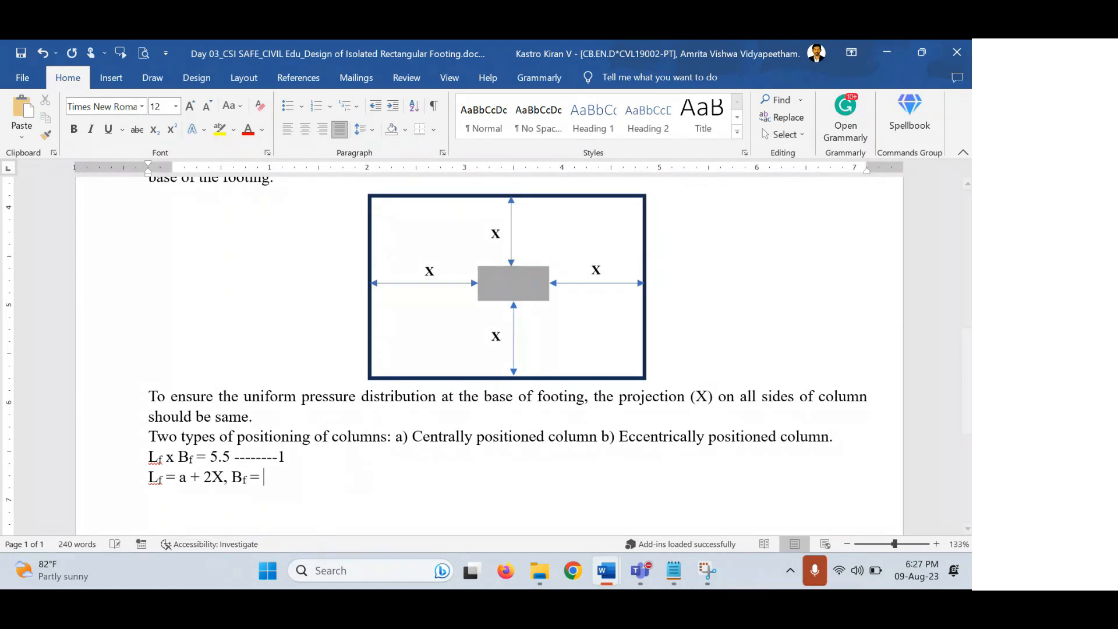
pyautogui.write(' +2X')
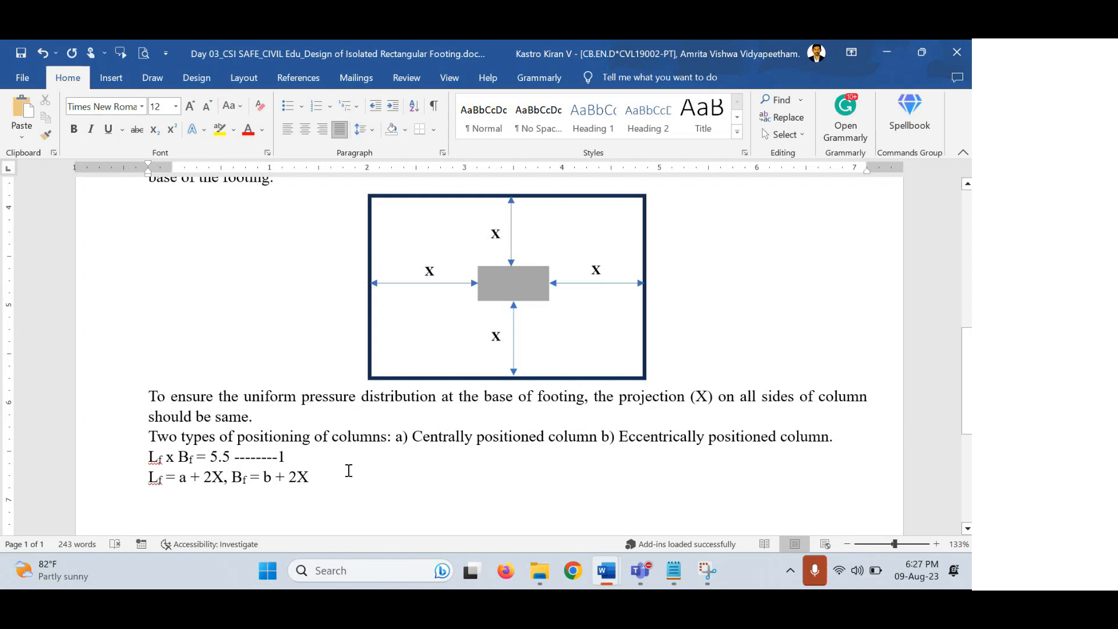
# Add the line '(a+2X) x (b+2X) = 5.5' below the Bf expression.
pyautogui.scroll(-1, 152, 442)
pyautogui.scroll(-5, 152, 443)
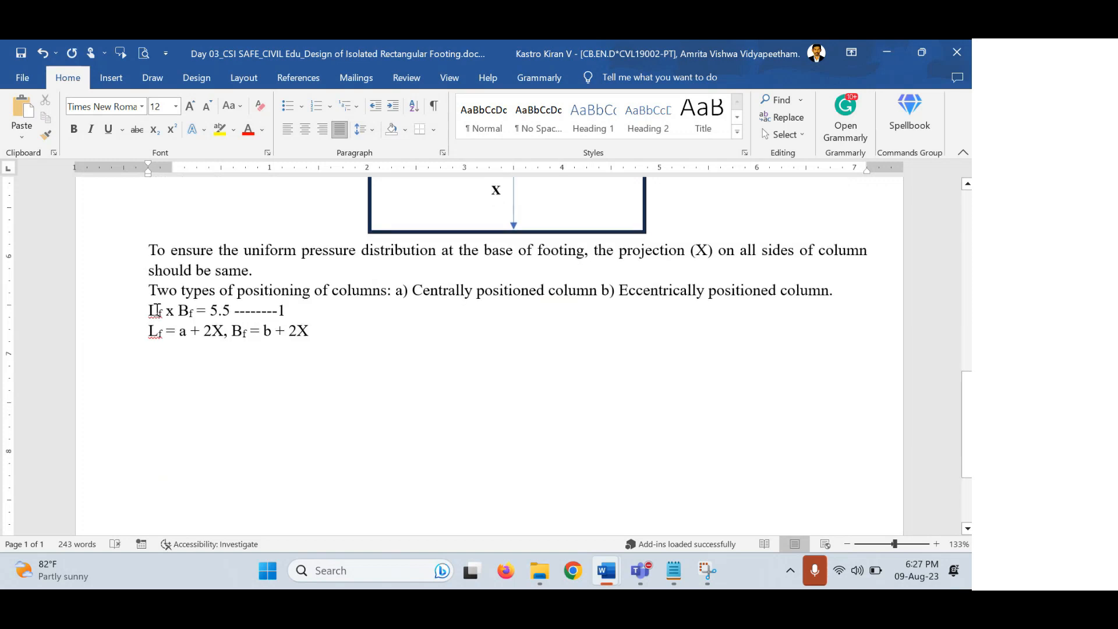
pyautogui.moveTo(150, 310); pyautogui.dragTo(195, 306)
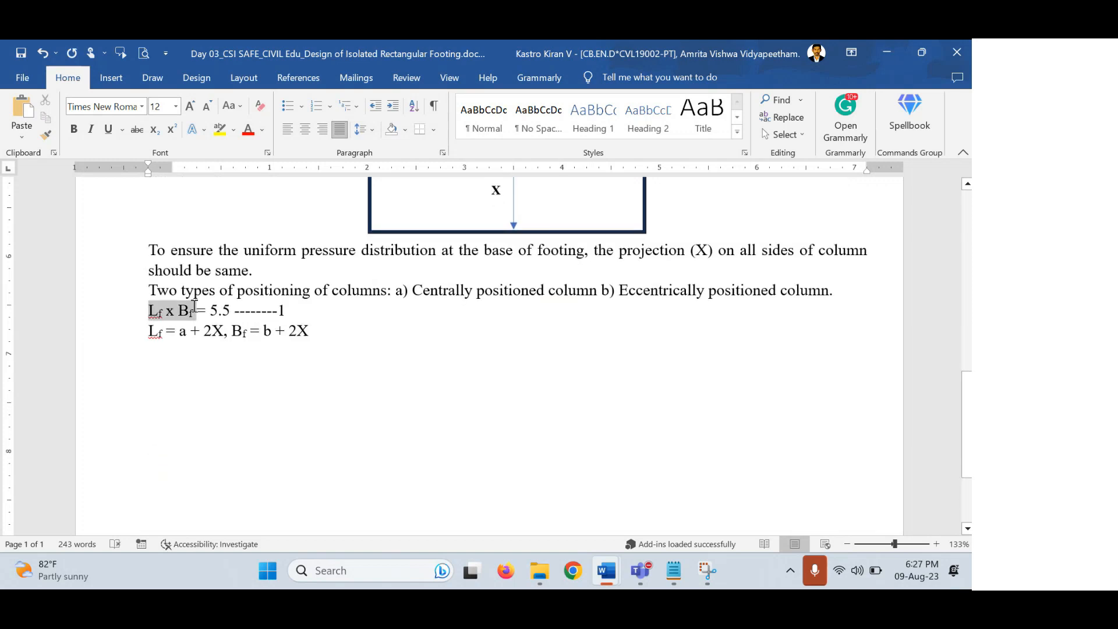
pyautogui.click(327, 329)
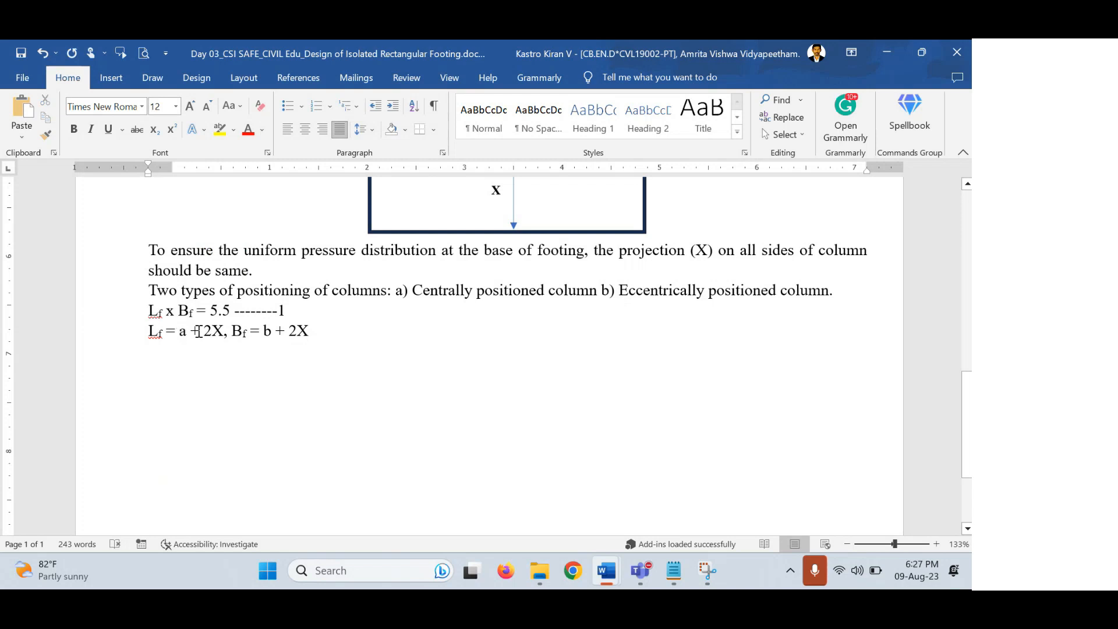
pyautogui.press('Return')
pyautogui.write('(a+')
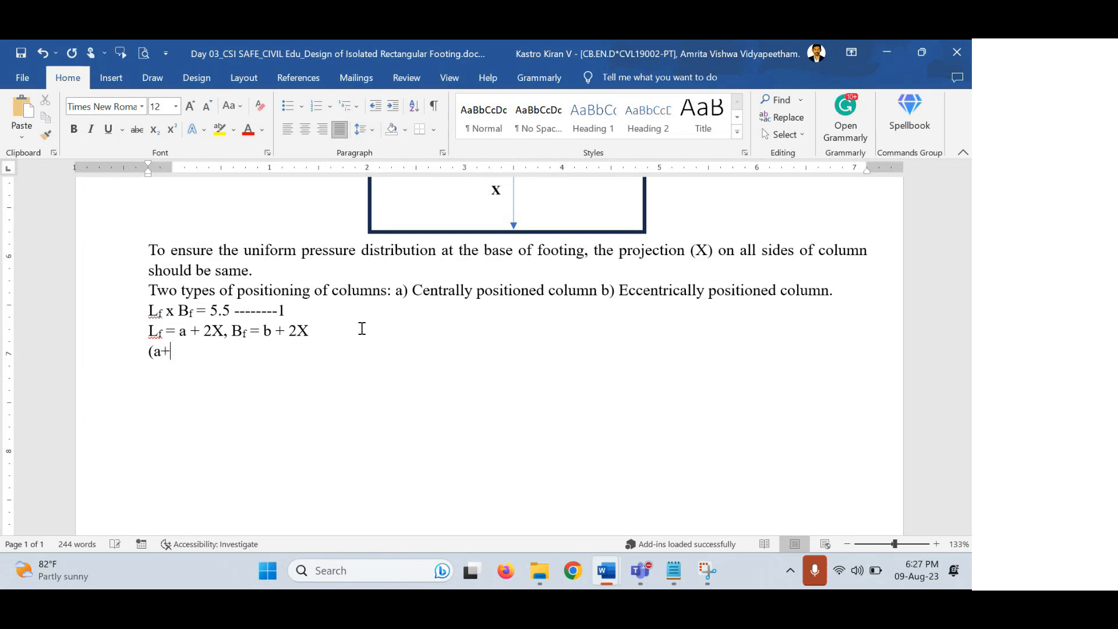
pyautogui.write('2X) x (b+2X) =')
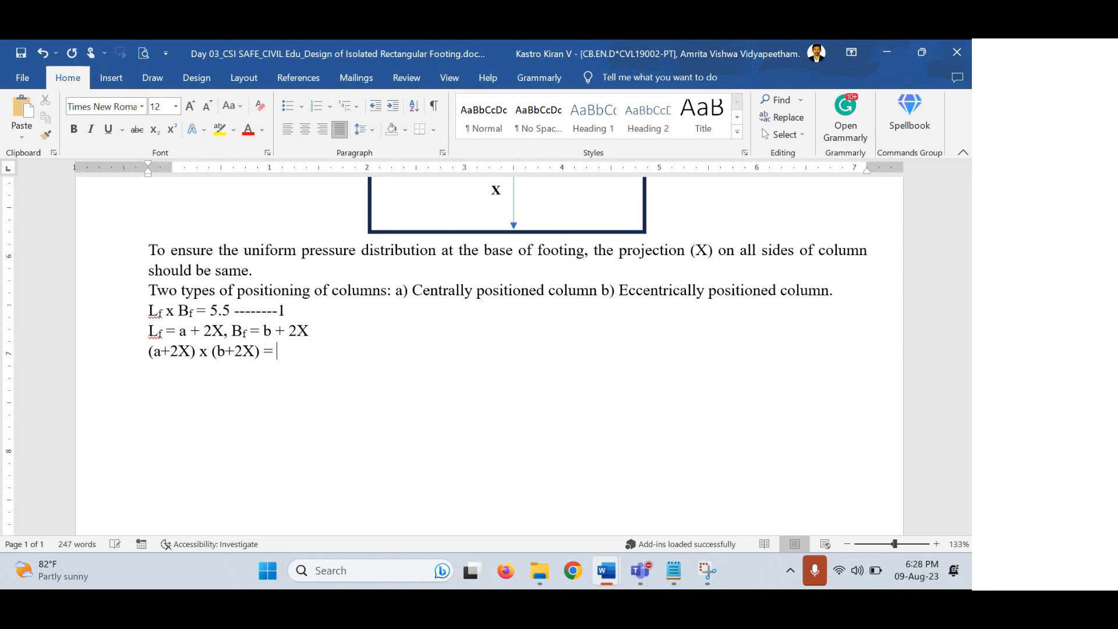
pyautogui.write(' 5.5')
pyautogui.press('Return')
# Highlight the 450 x 230 column size in the problem statement.
pyautogui.scroll(3, 355, 323)
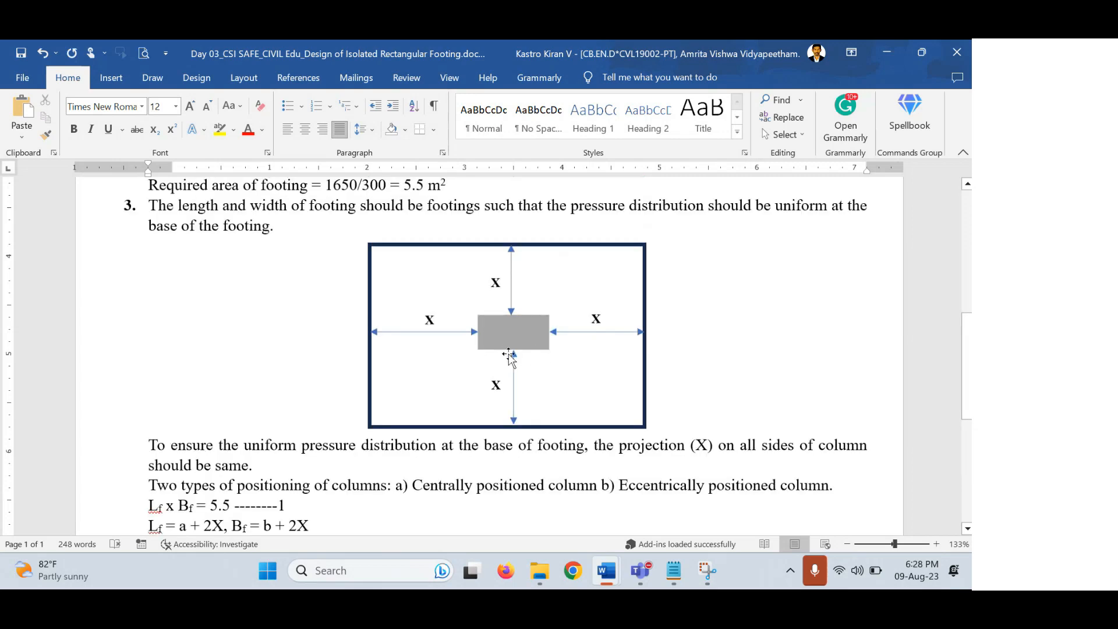
pyautogui.scroll(3, 510, 352)
pyautogui.scroll(4, 509, 352)
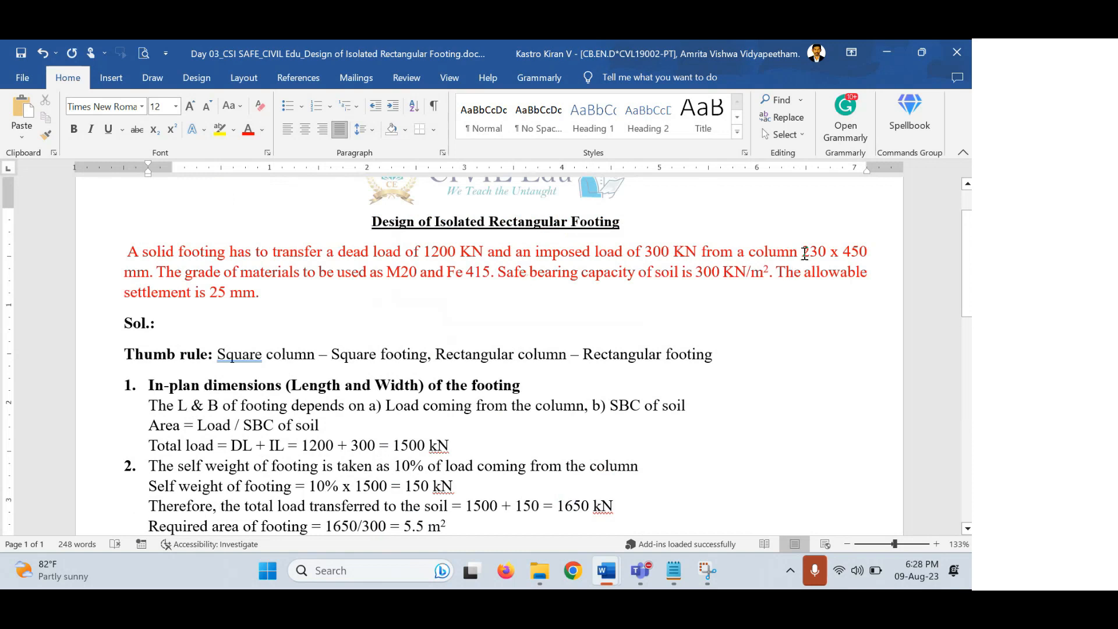
pyautogui.moveTo(804, 252); pyautogui.dragTo(866, 253)
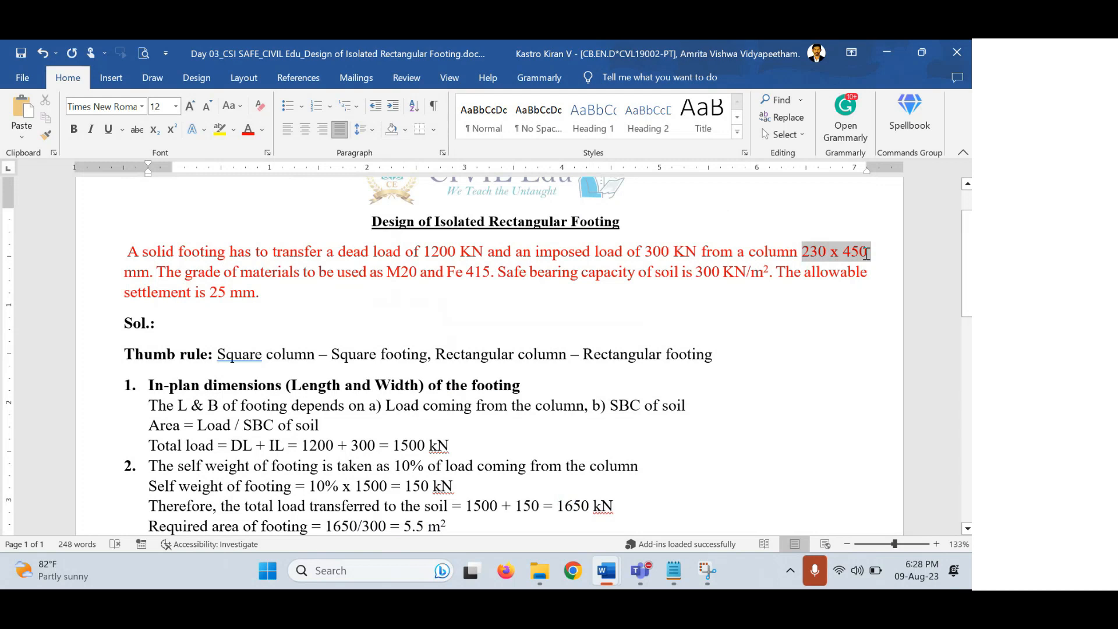
pyautogui.click(847, 252)
pyautogui.moveTo(829, 253); pyautogui.dragTo(802, 250)
# Add the line 'a = 450 mm, b = 230 mm' with a lowercase a.
pyautogui.scroll(-7, 649, 339)
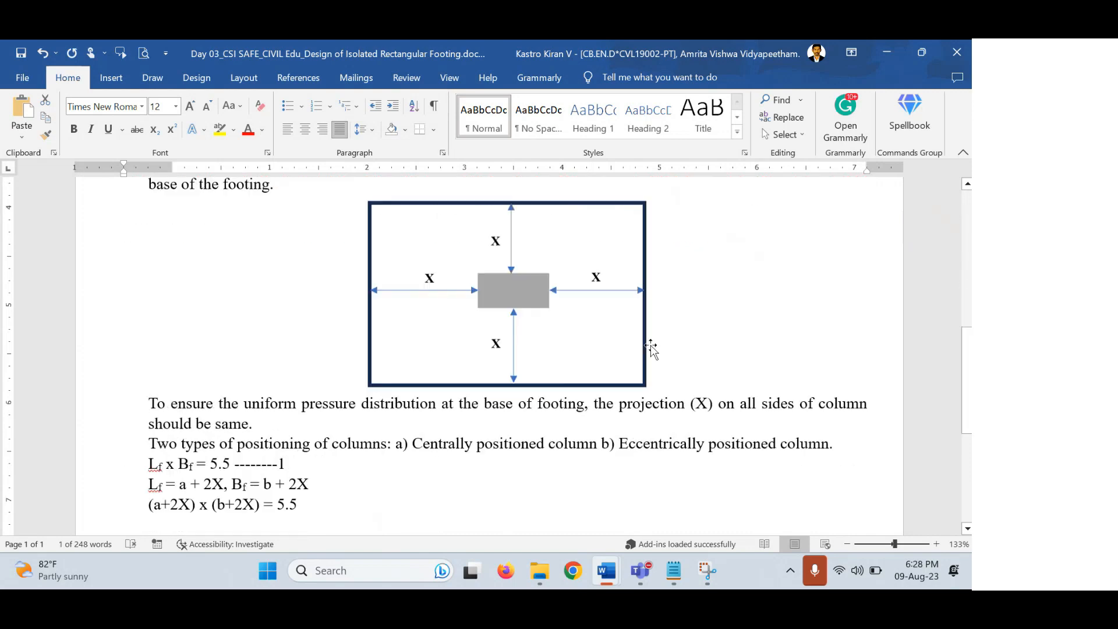
pyautogui.scroll(-3, 406, 417)
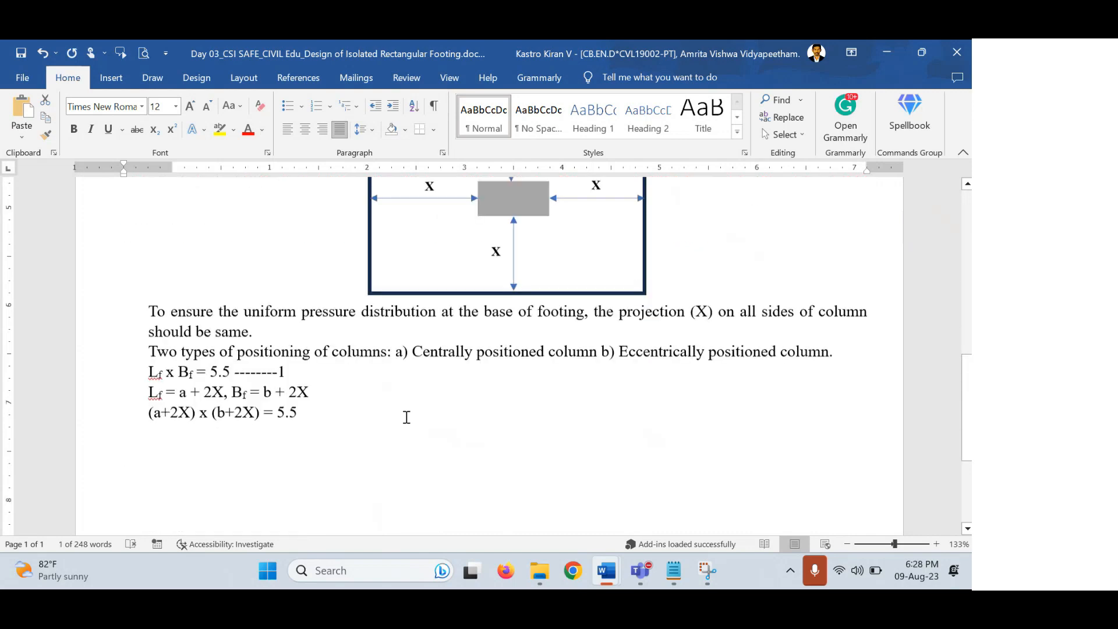
pyautogui.click(351, 377)
pyautogui.press('Return')
pyautogui.write('a')
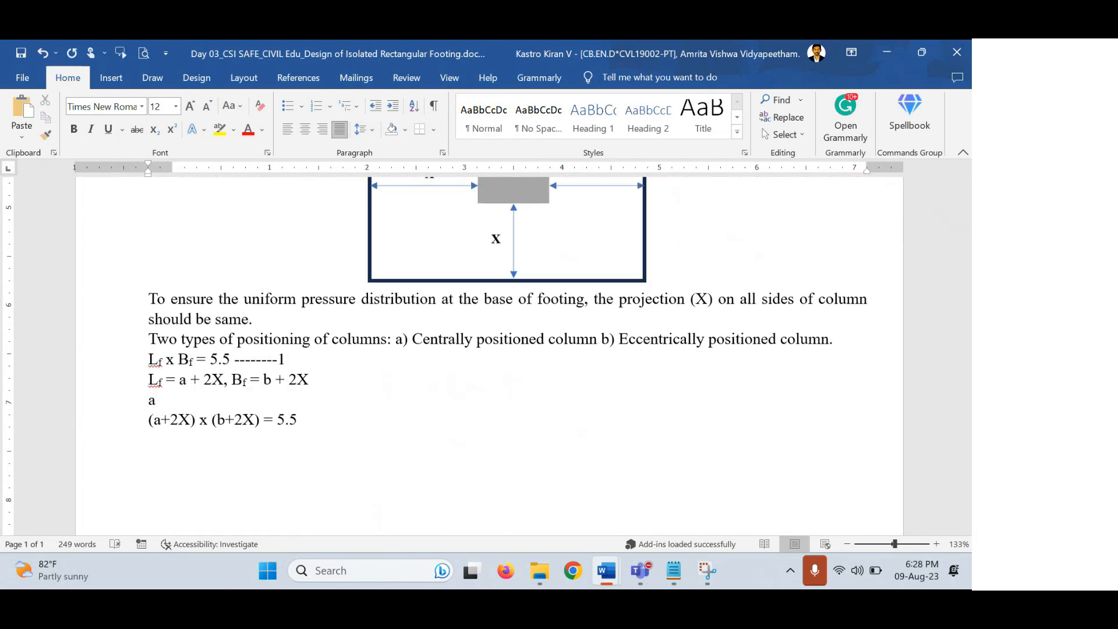
pyautogui.write(' = 450, b = 230')
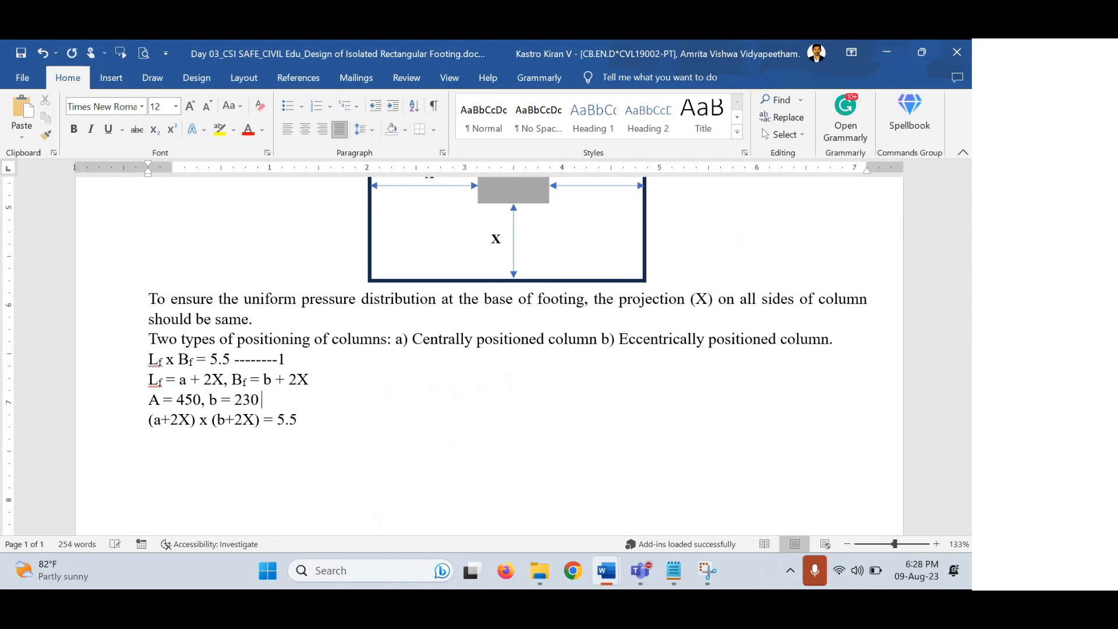
pyautogui.write(' mm')
pyautogui.press('Left')
pyautogui.press('Left')
pyautogui.press('Left')
pyautogui.press('Left')
pyautogui.write('mm')
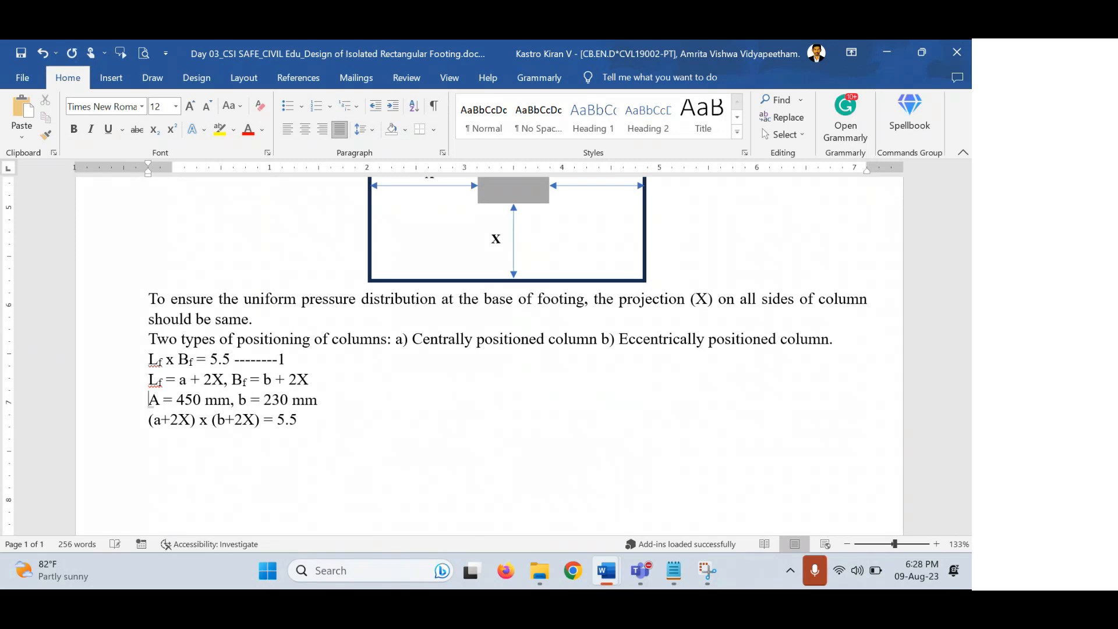
pyautogui.press('Home')
pyautogui.press('Delete')
pyautogui.write('a')
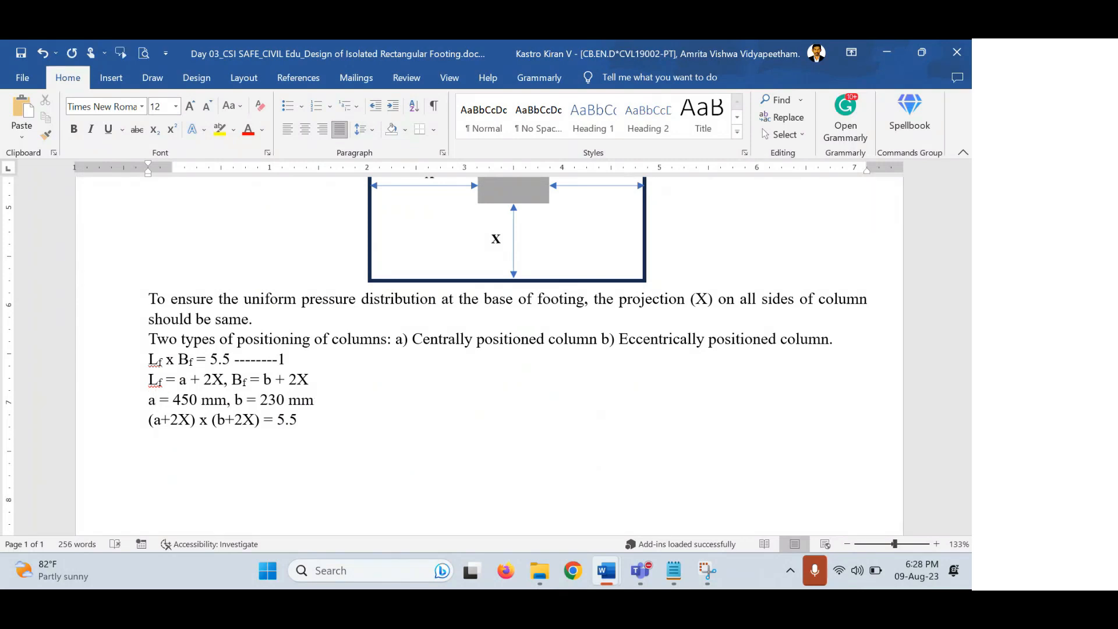
pyautogui.click(334, 420)
pyautogui.press('Return')
# Type '(0.45+2X) x (0.23+2X) = 5.5' followed by the solution 'X = 1'.
pyautogui.write('(0.45+2X) x (0.23+2X)')
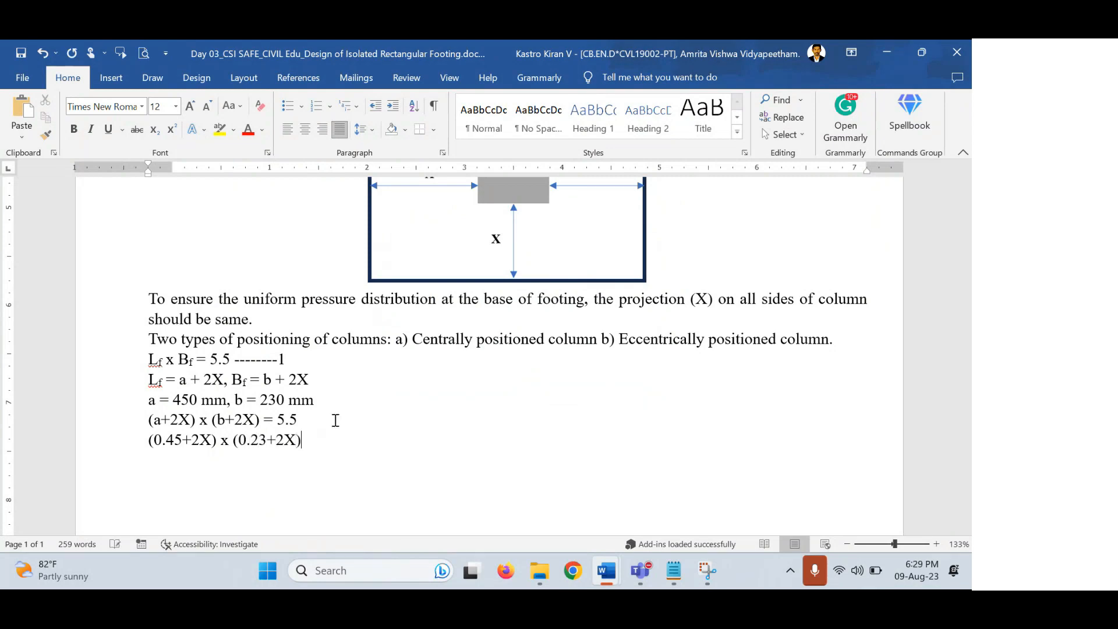
pyautogui.write(' = 5.5')
pyautogui.write('X')
pyautogui.write(' = 1')
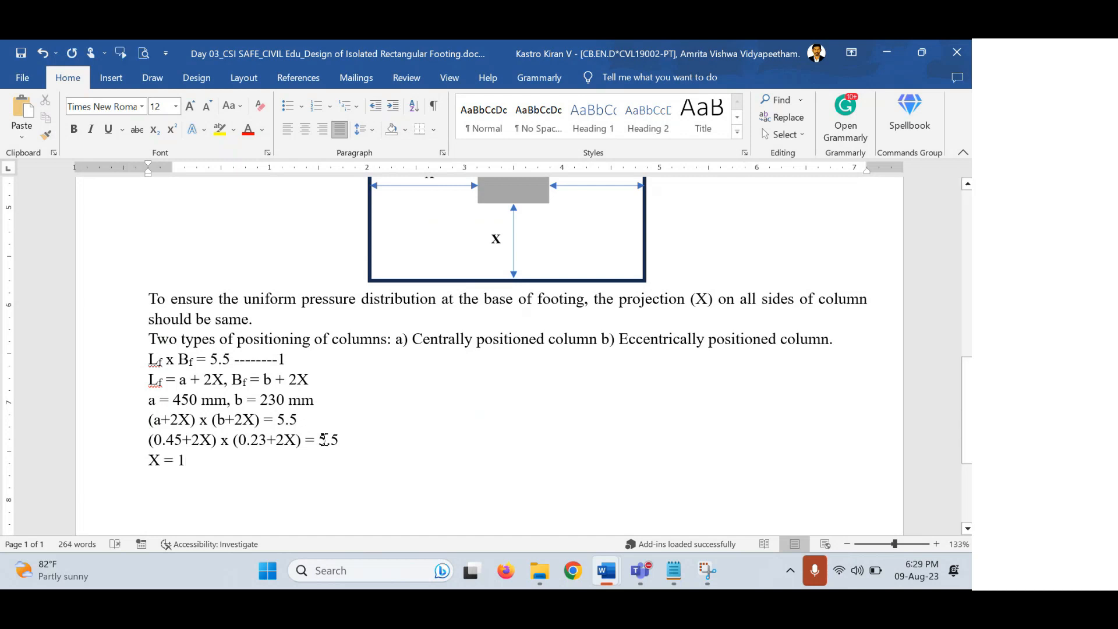
pyautogui.moveTo(304, 439); pyautogui.dragTo(130, 442)
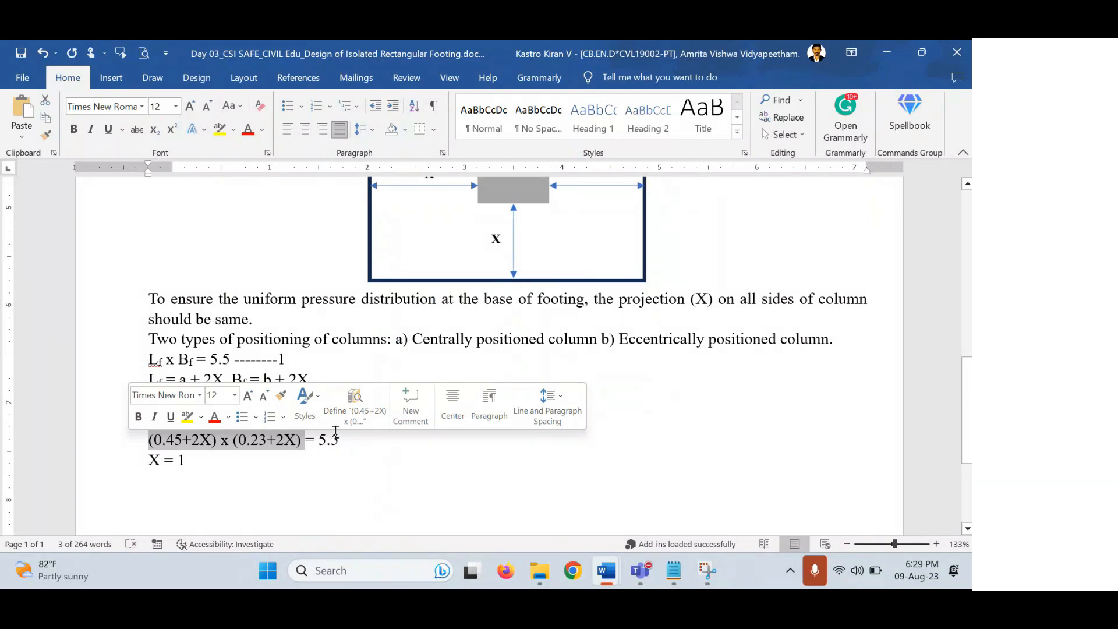
pyautogui.moveTo(201, 459); pyautogui.dragTo(149, 459)
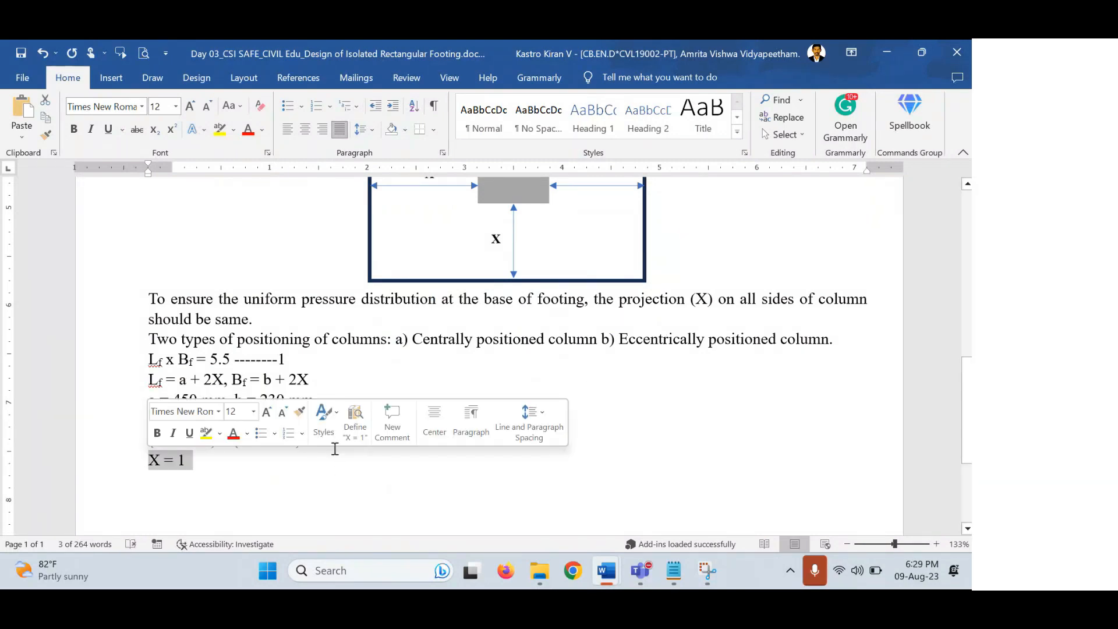
pyautogui.scroll(3, 349, 454)
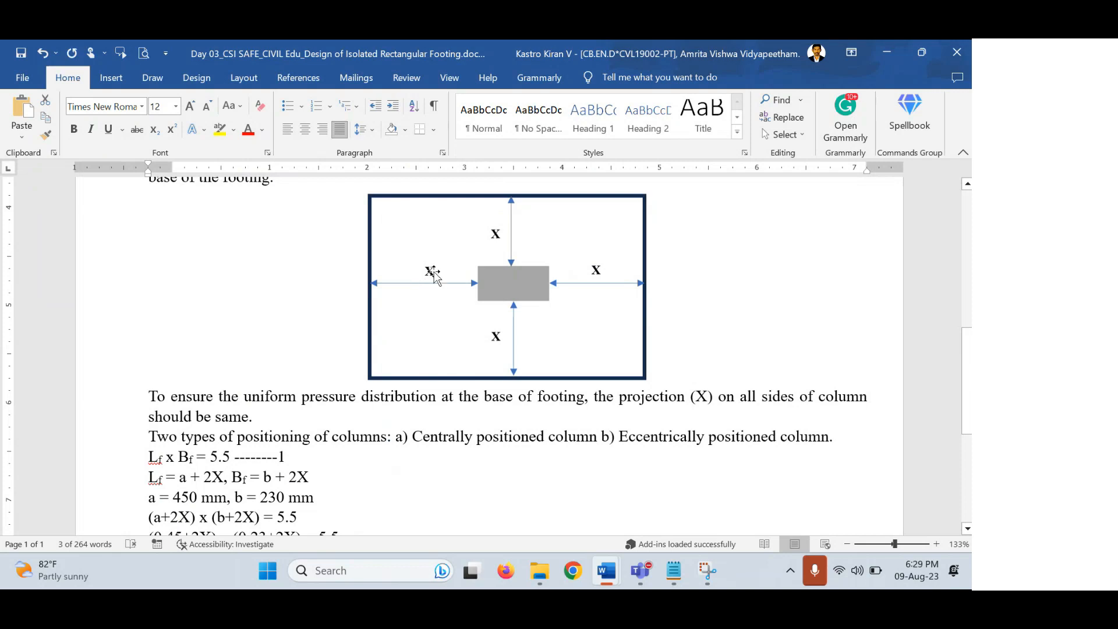
pyautogui.scroll(-5, 320, 282)
# Type 'Therefore, the projection on all sides of column, X = 1m' below X = 1.
pyautogui.click(249, 263)
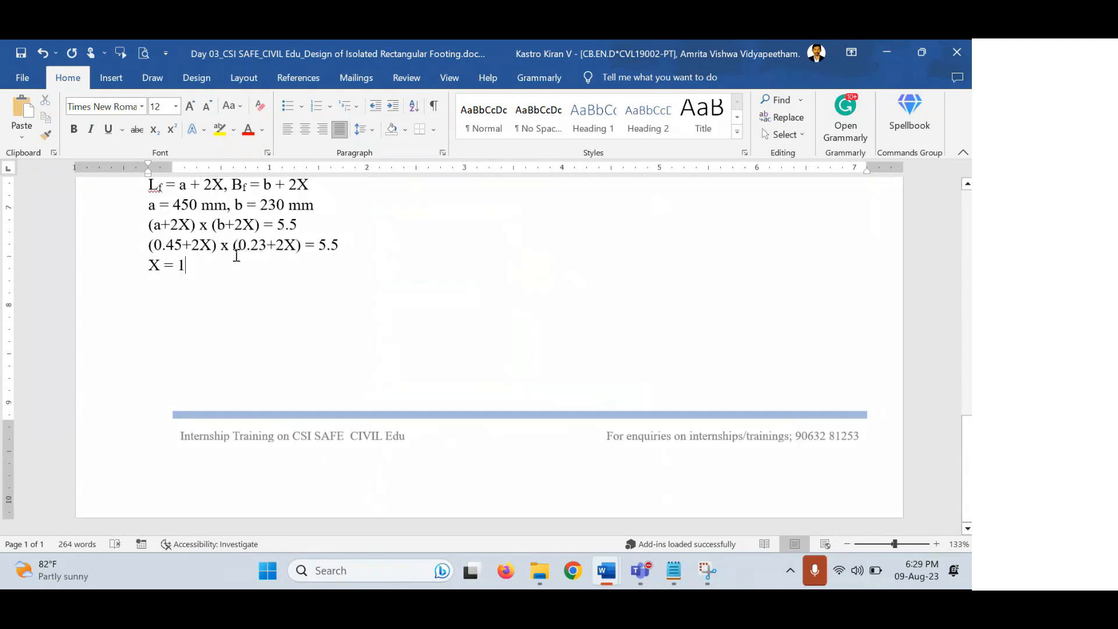
pyautogui.press('Return')
pyautogui.write('the')
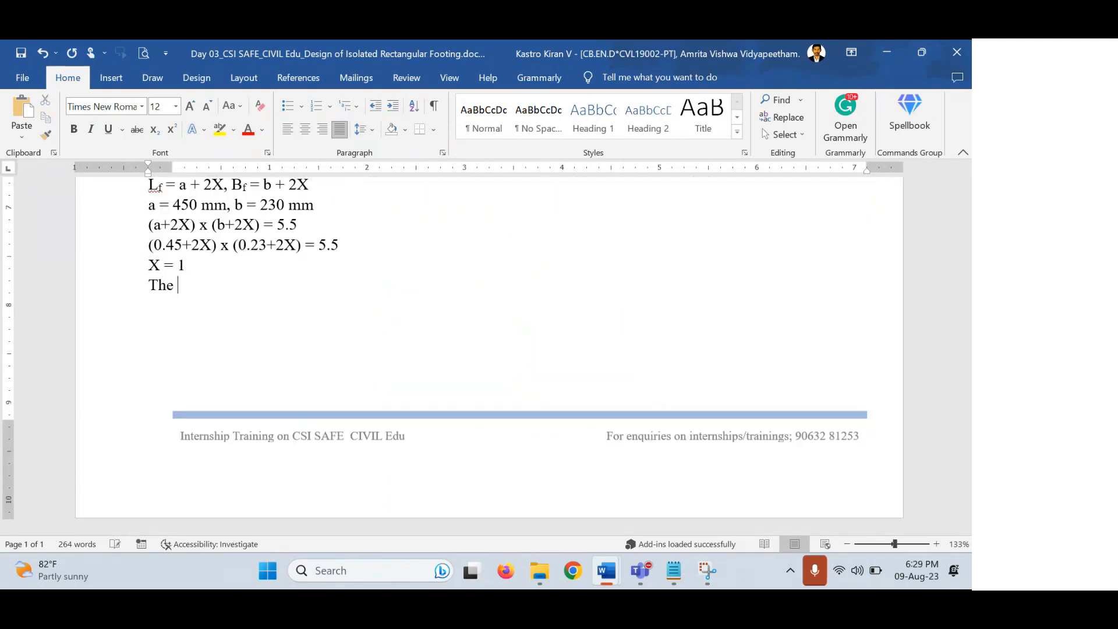
pyautogui.press('BackSpace')
pyautogui.write('refore, the po')
pyautogui.press('BackSpace')
pyautogui.write('rojecti')
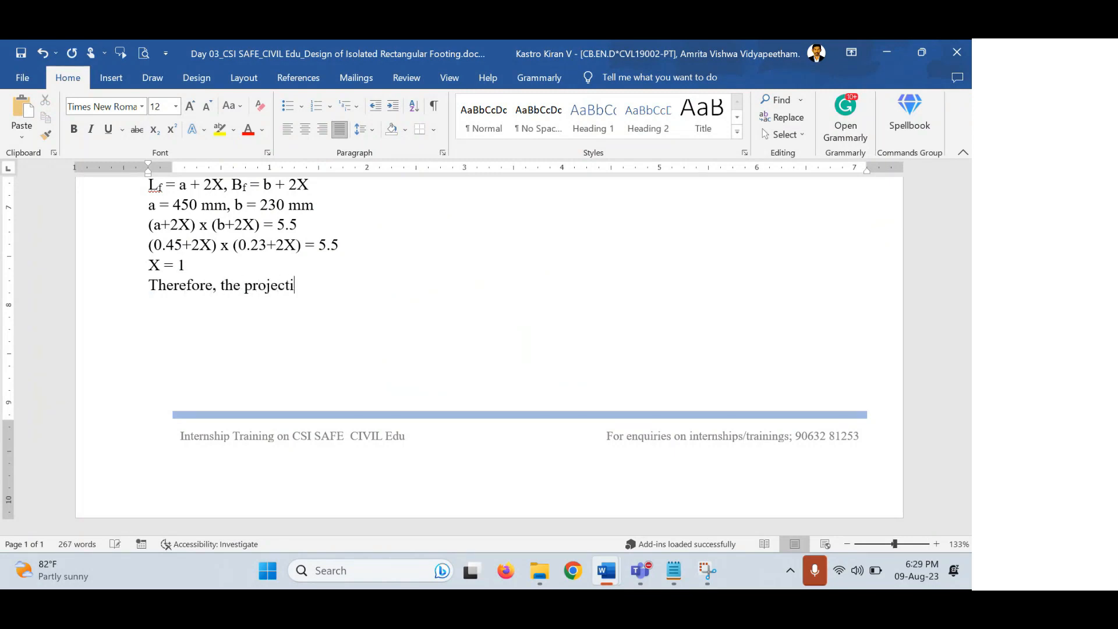
pyautogui.write('on on all sides of column')
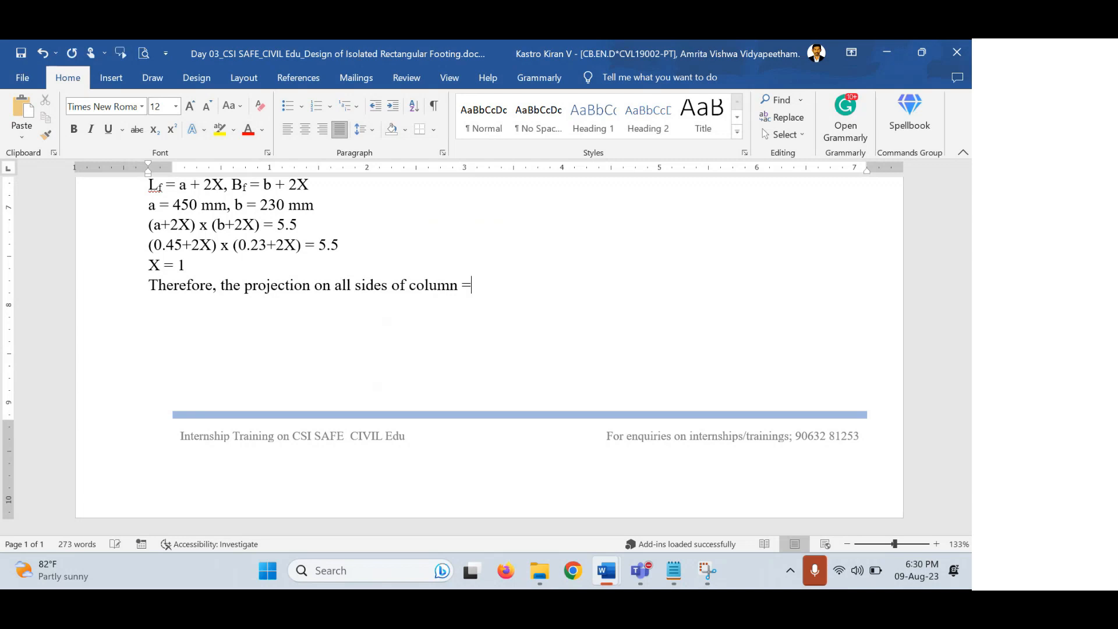
pyautogui.write(', X = 1m')
# Highlight the 1m result, then the Lf = a + 2X line for review.
pyautogui.scroll(6, 627, 367)
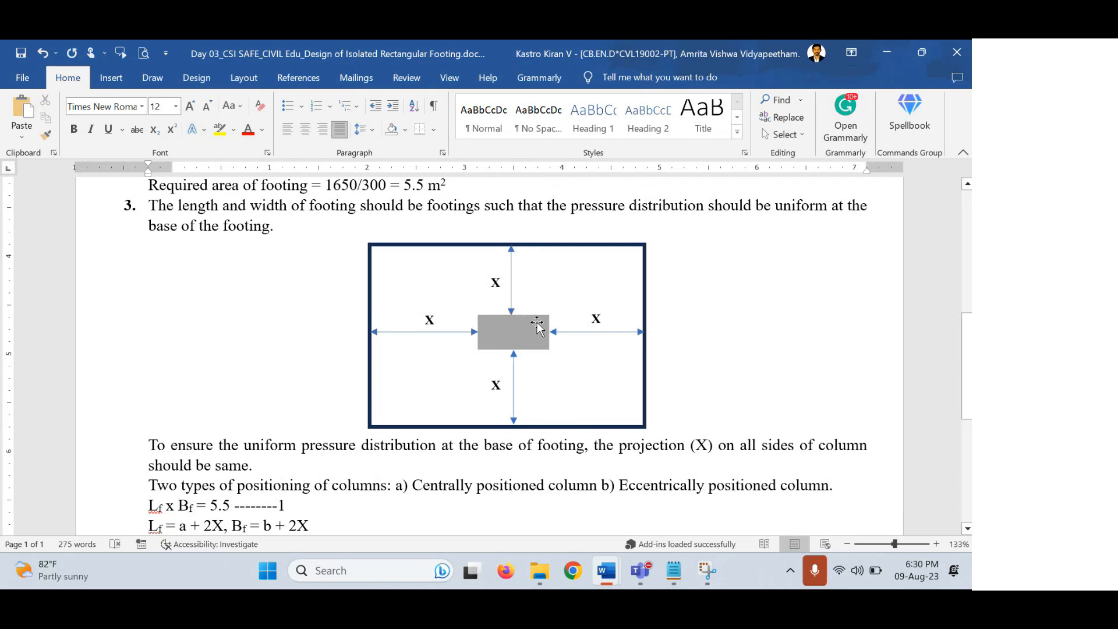
pyautogui.scroll(-3, 487, 344)
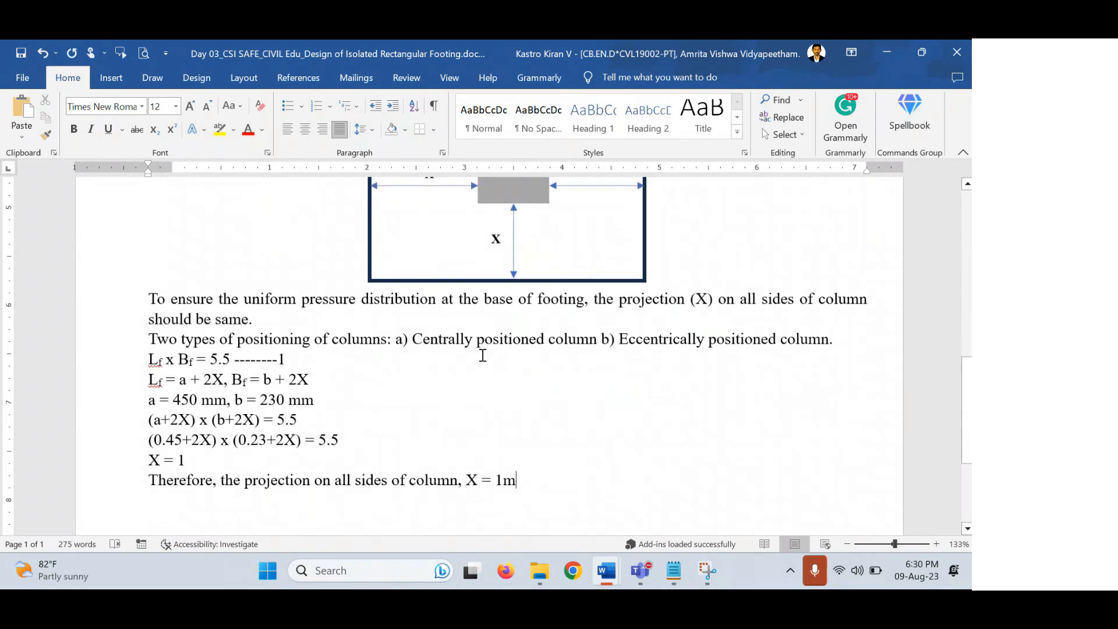
pyautogui.moveTo(516, 480); pyautogui.dragTo(494, 479)
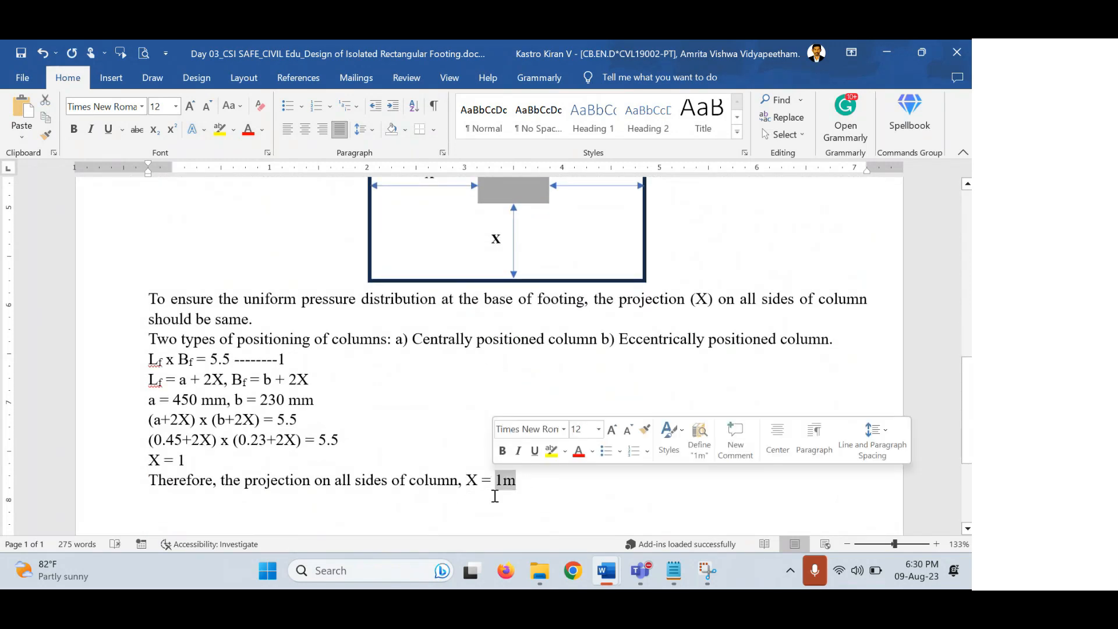
pyautogui.scroll(3, 494, 495)
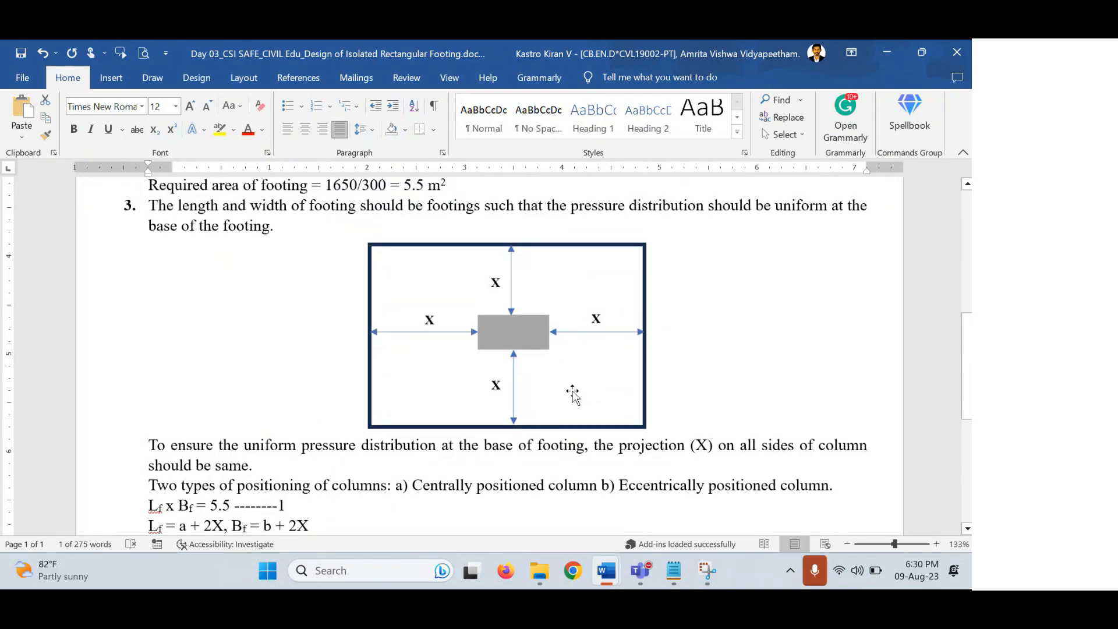
pyautogui.scroll(-4, 570, 393)
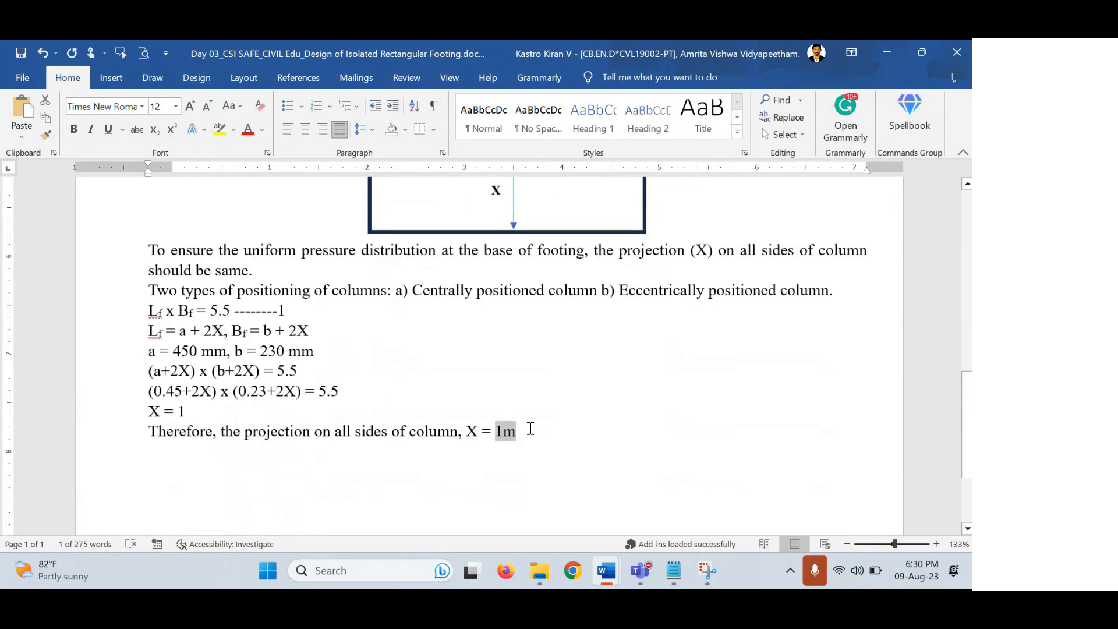
pyautogui.click(530, 429)
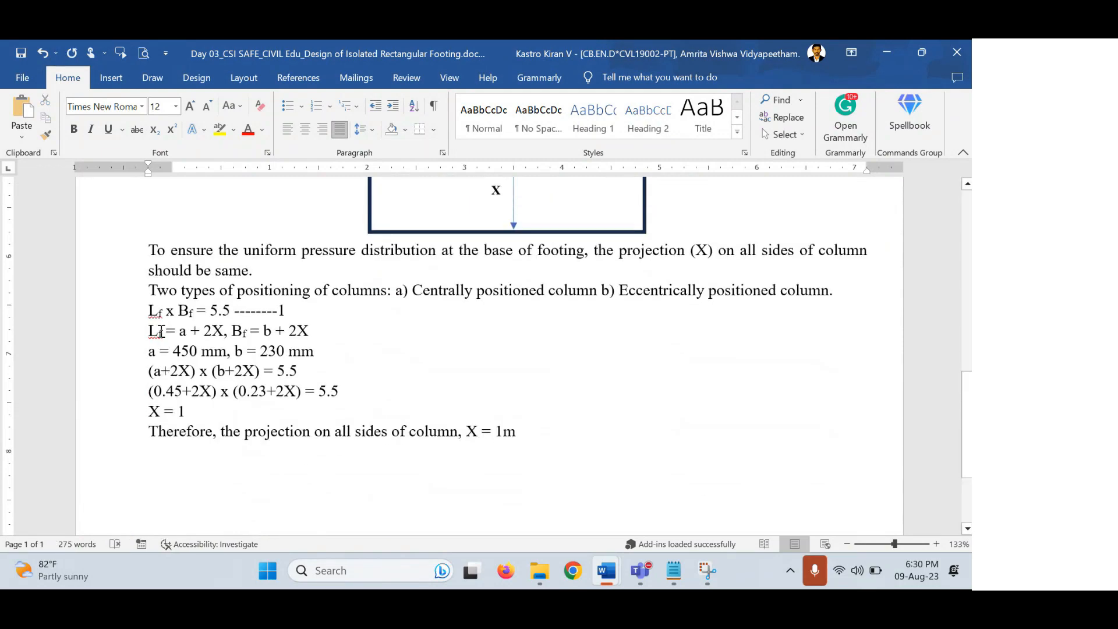
pyautogui.moveTo(149, 330); pyautogui.dragTo(346, 327)
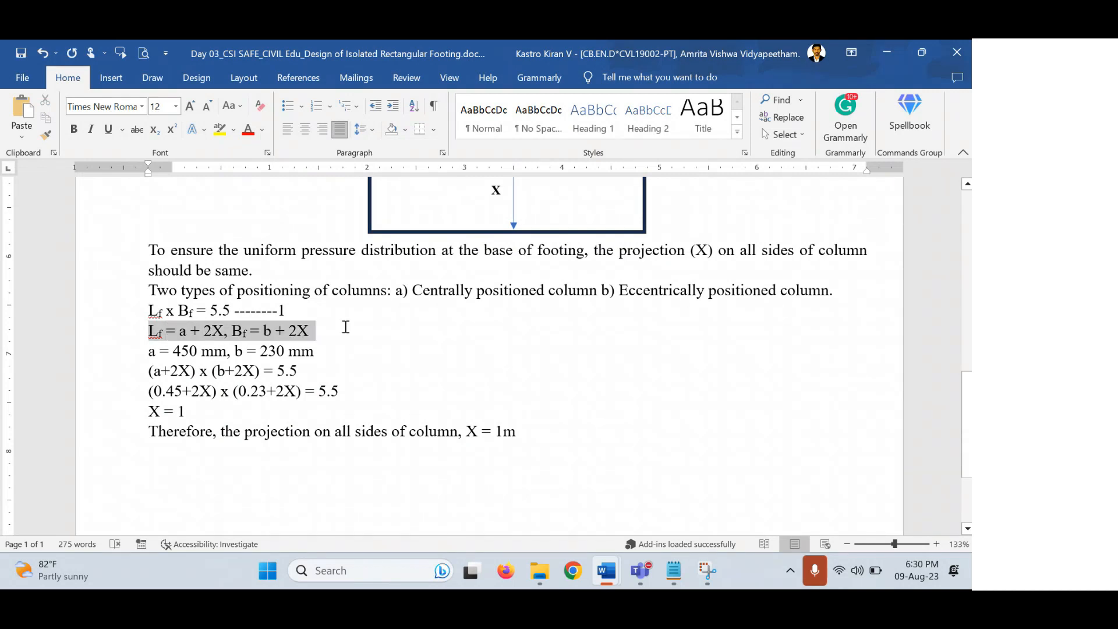
# Point out a, b and X in the Lf formula, then add a blank line below 'X = 1m'.
pyautogui.click(203, 330)
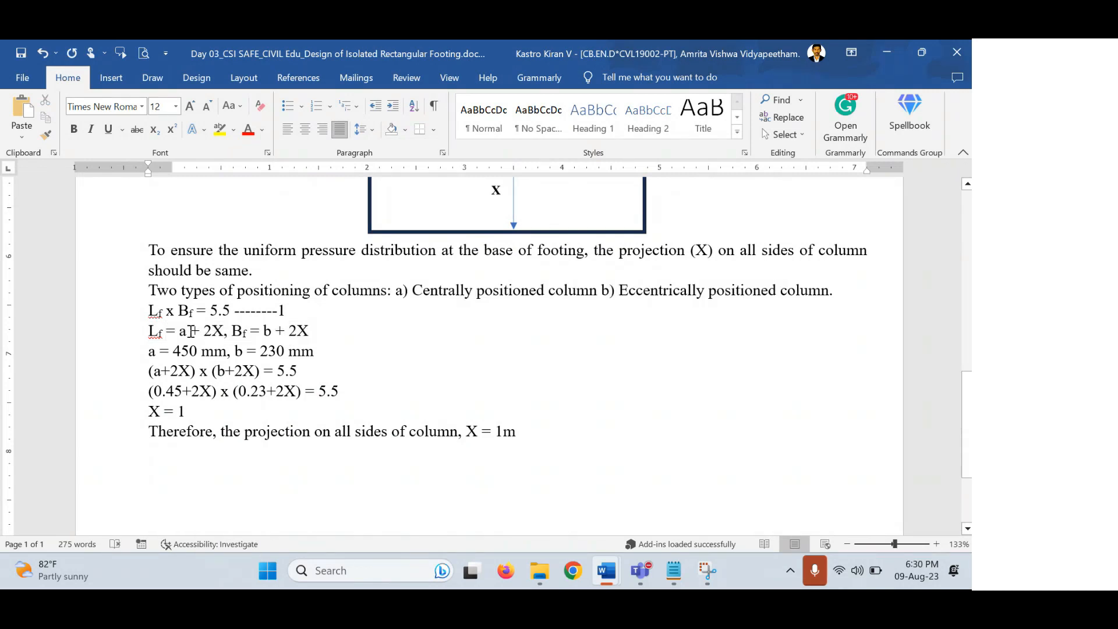
pyautogui.doubleClick(184, 332)
pyautogui.doubleClick(261, 330)
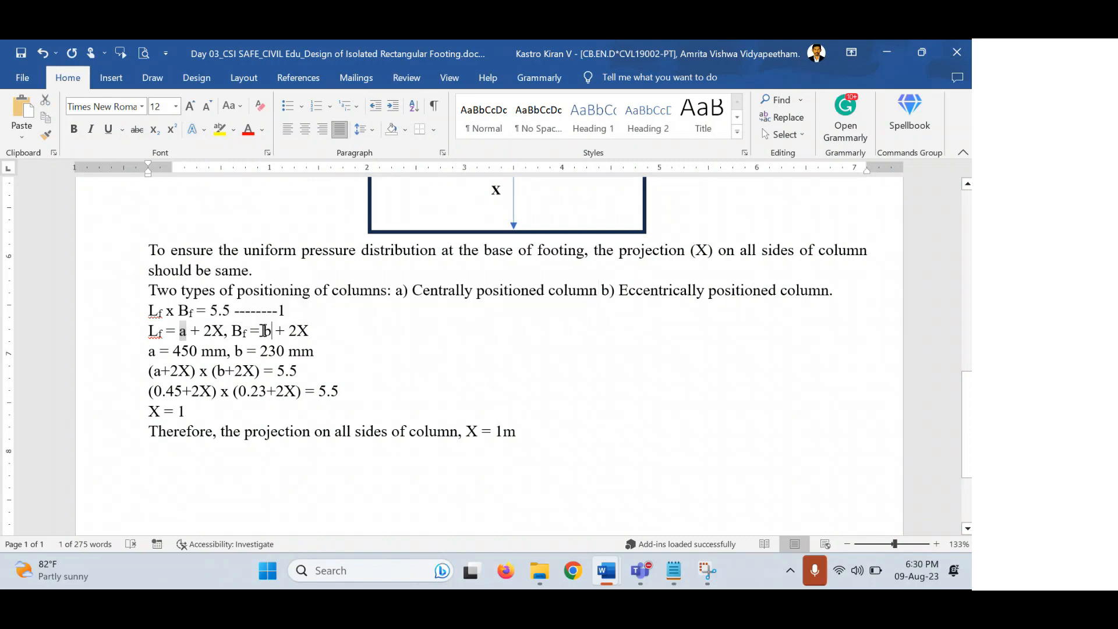
pyautogui.doubleClick(217, 331)
pyautogui.click(218, 331)
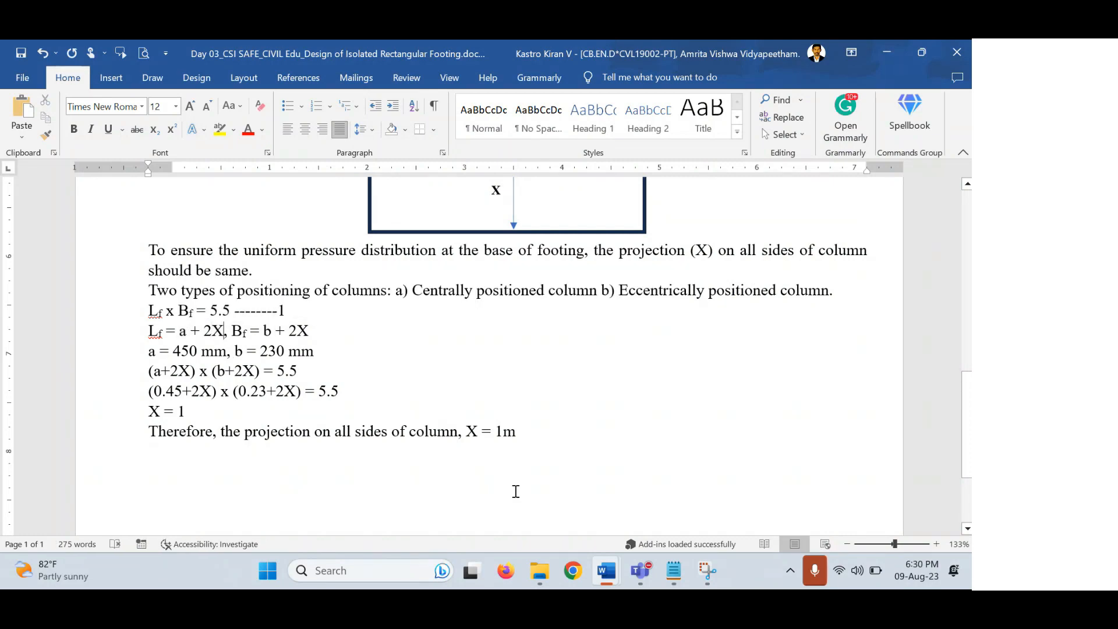
pyautogui.doubleClick(222, 332)
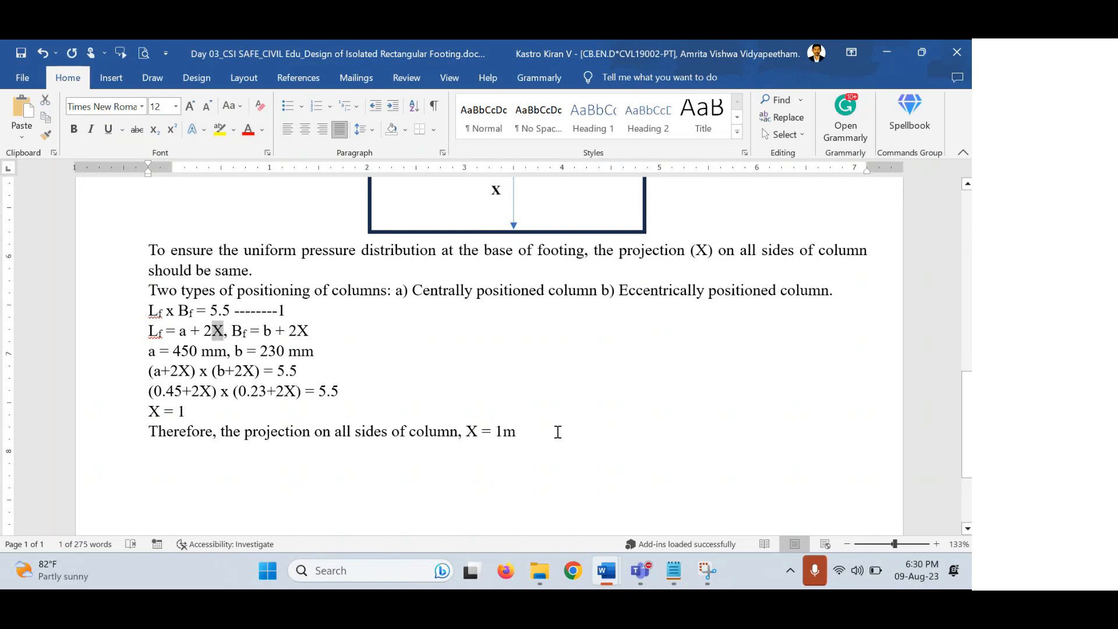
pyautogui.click(557, 432)
pyautogui.press('Return')
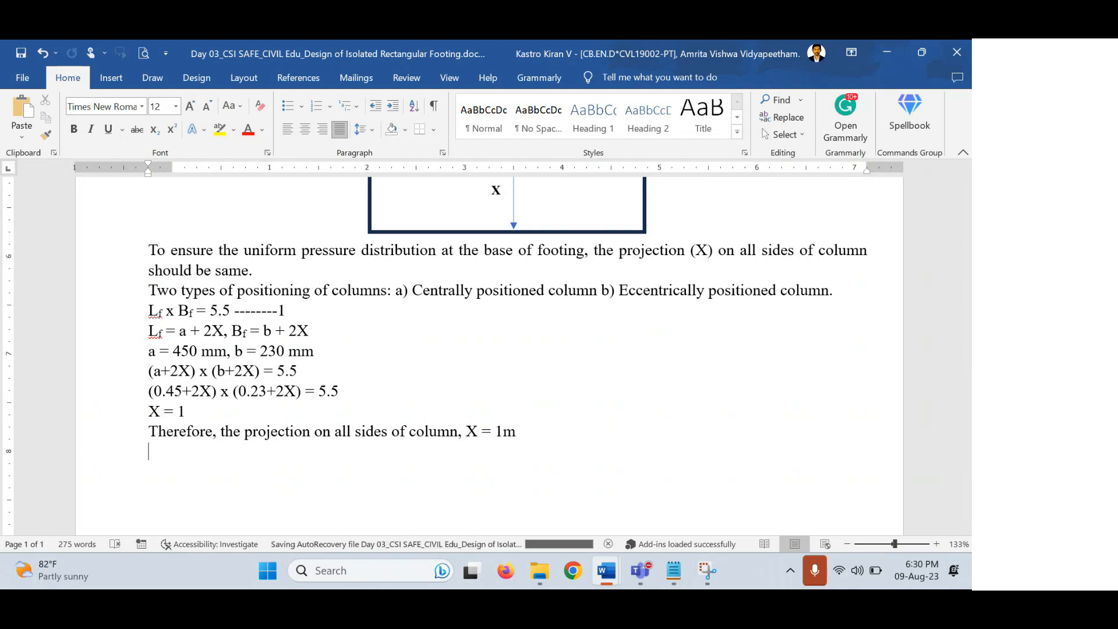
# Write the footing length as 'Lf = 0.45 + 2x1 = 2.45 m' with a subscript f.
pyautogui.write('Lf =')
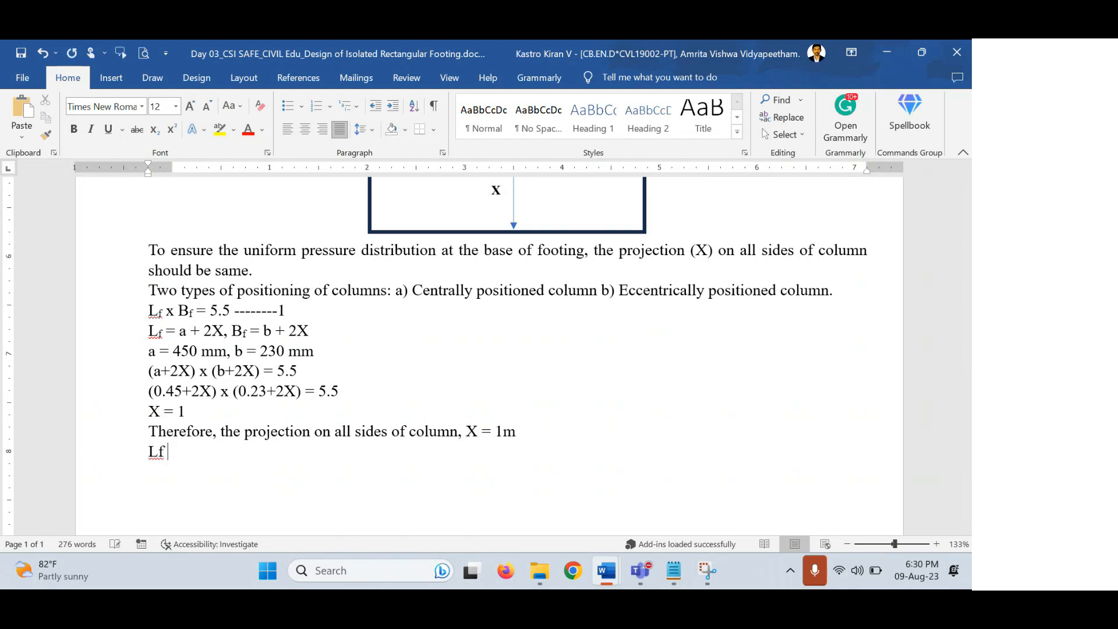
pyautogui.hotkey('shift', 'Left')
pyautogui.hotkey('ctrl', '=')
pyautogui.press('Right')
pyautogui.write('0.435')
pyautogui.press('BackSpace')
pyautogui.press('BackSpace')
pyautogui.write('5')
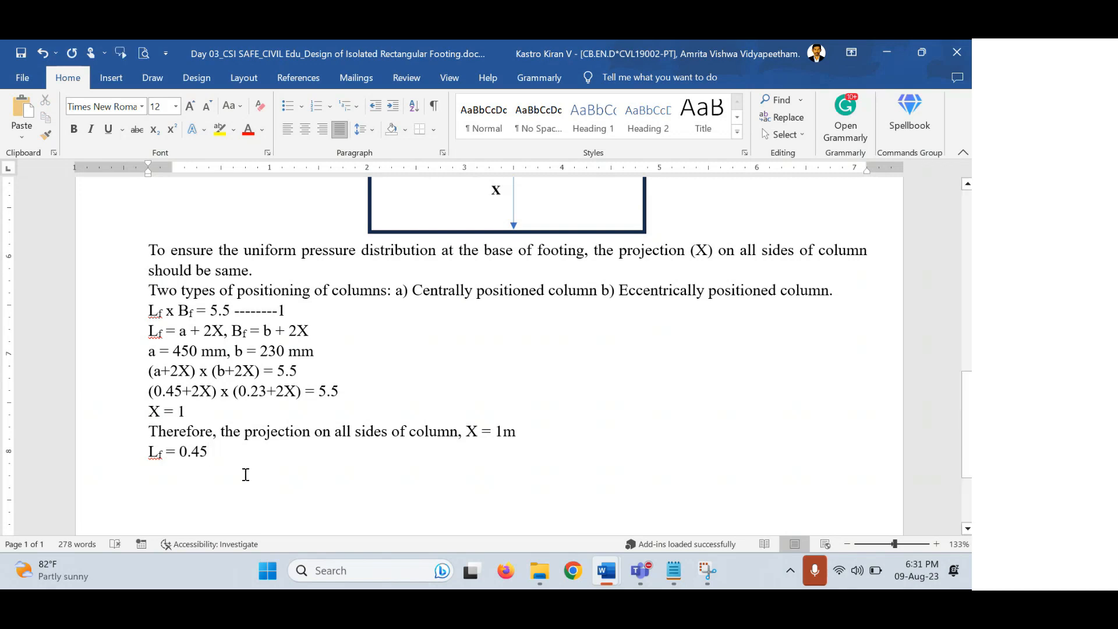
pyautogui.write(' +')
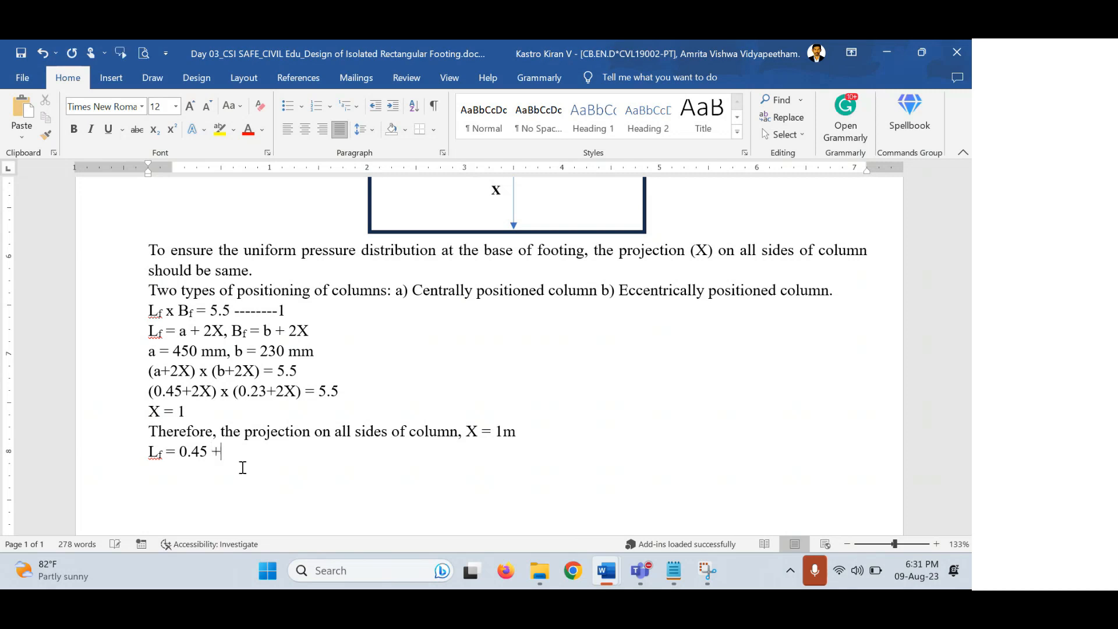
pyautogui.write(' 2x1 = 2.45 m')
# On a new line, write the width 'Bf = 0.23 + 2x1 = 2.23 m' with a subscript f.
pyautogui.press('Return')
pyautogui.write('Bf =')
pyautogui.hotkey('shift', 'Left')
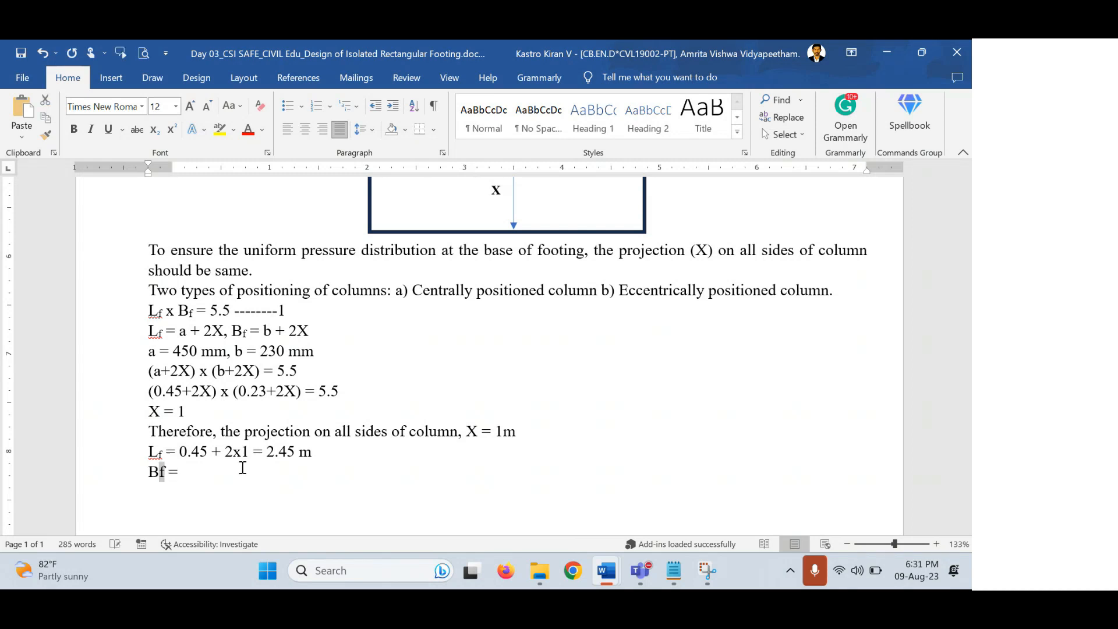
pyautogui.hotkey('ctrl', '=')
pyautogui.press('Right')
pyautogui.write('0.23')
pyautogui.write(' =')
pyautogui.press('BackSpace')
pyautogui.write('+ 2x1 = 2.23')
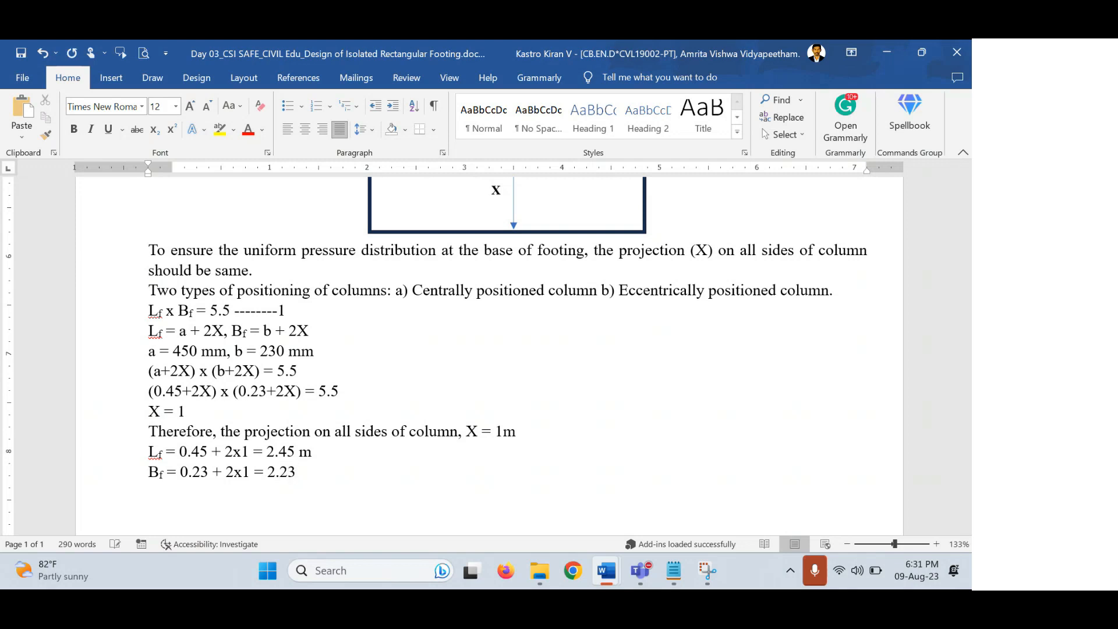
pyautogui.write(' m')
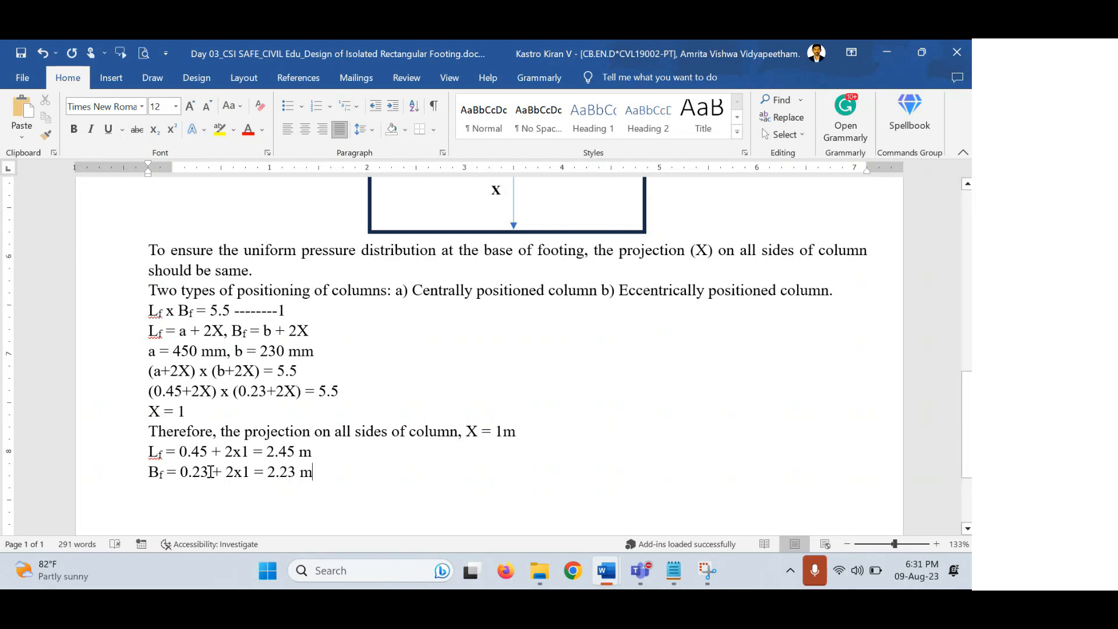
# Highlight the computed 2.45 m and 2.23 m results to review them.
pyautogui.moveTo(313, 451); pyautogui.dragTo(266, 471)
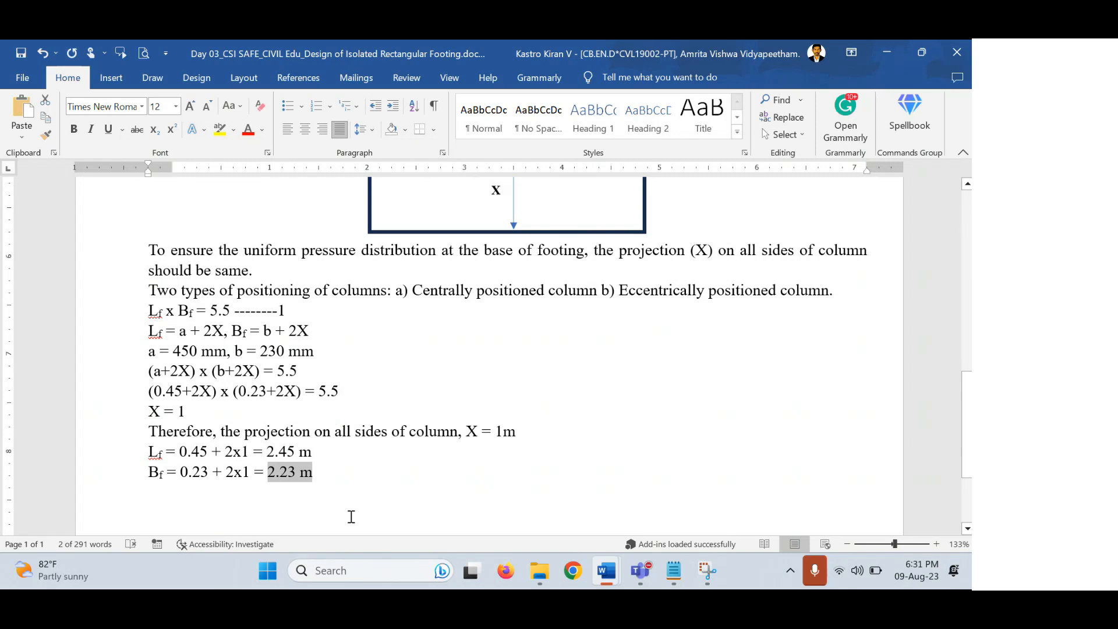
pyautogui.click(335, 476)
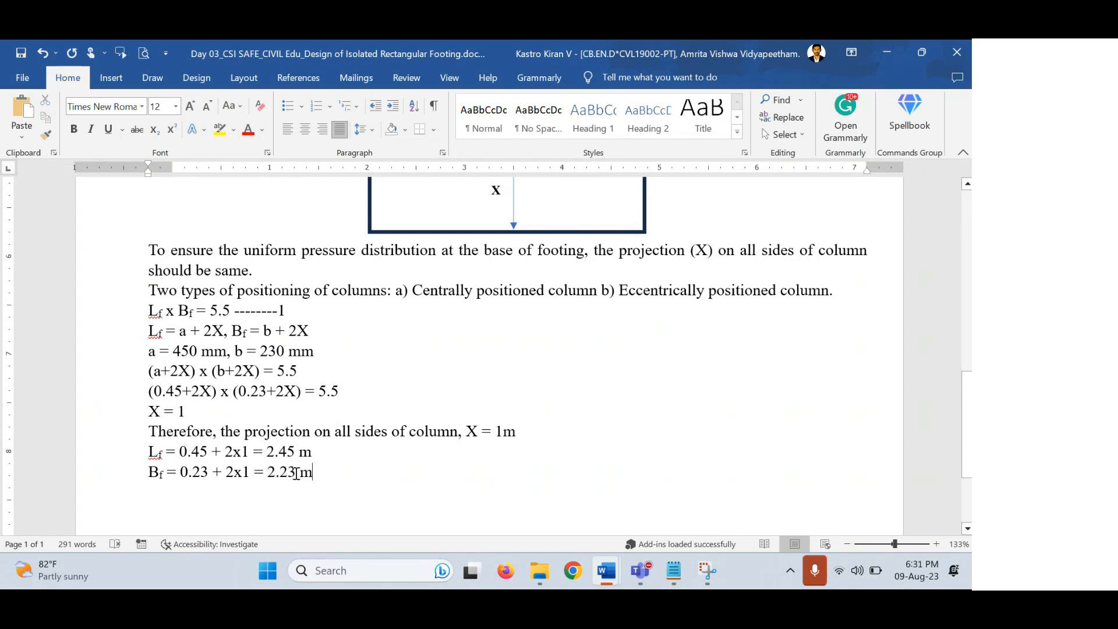
pyautogui.moveTo(292, 473)
pyautogui.mouseDown()
pyautogui.moveTo(267, 473)
pyautogui.moveTo(284, 451)
pyautogui.moveTo(270, 451)
pyautogui.moveTo(318, 452)
pyautogui.moveTo(267, 452)
pyautogui.moveTo(270, 473)
pyautogui.mouseUp()
pyautogui.click(341, 505)
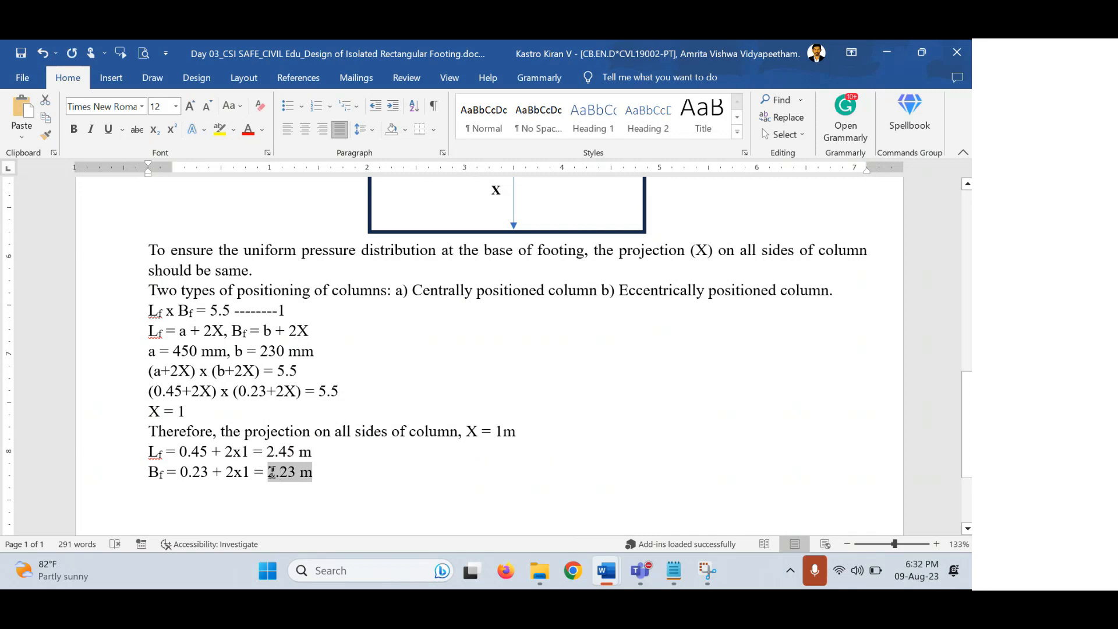
pyautogui.click(342, 474)
pyautogui.moveTo(312, 472); pyautogui.dragTo(267, 472)
pyautogui.click(322, 462)
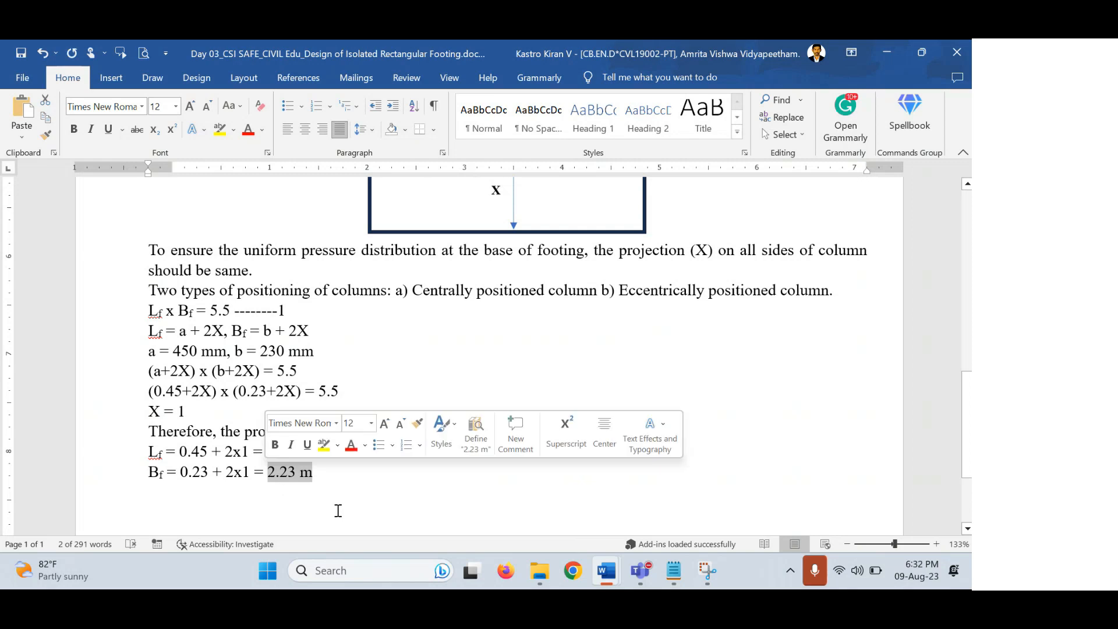
pyautogui.moveTo(331, 472); pyautogui.dragTo(267, 451)
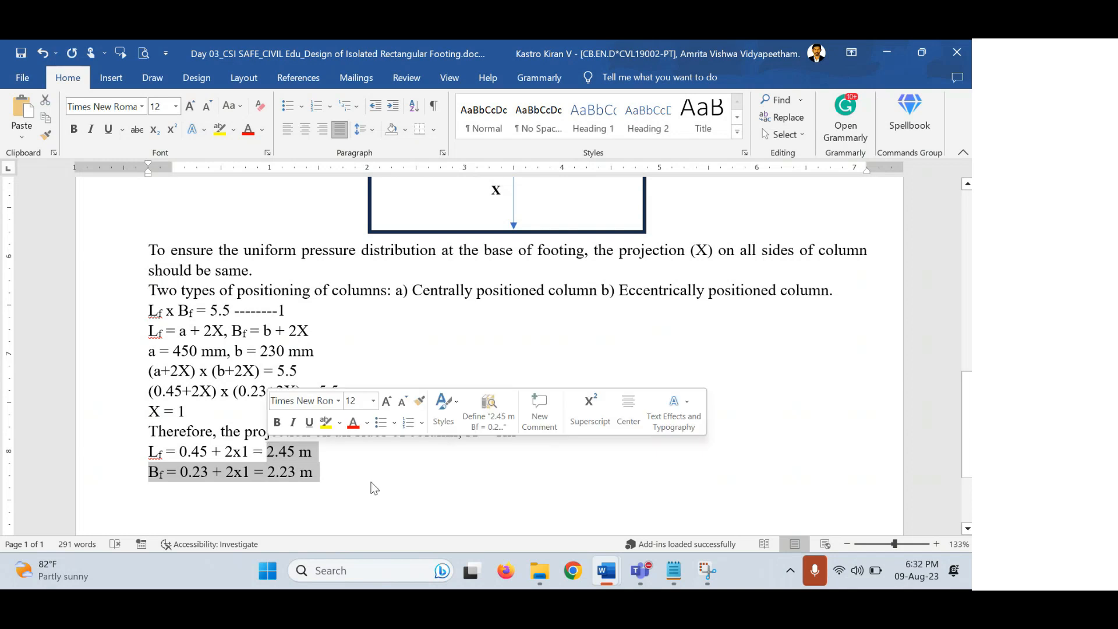
# Add the rounded-up values '= 2.5 m' for Lf and '= 2.25 m' for Bf.
pyautogui.click(349, 452)
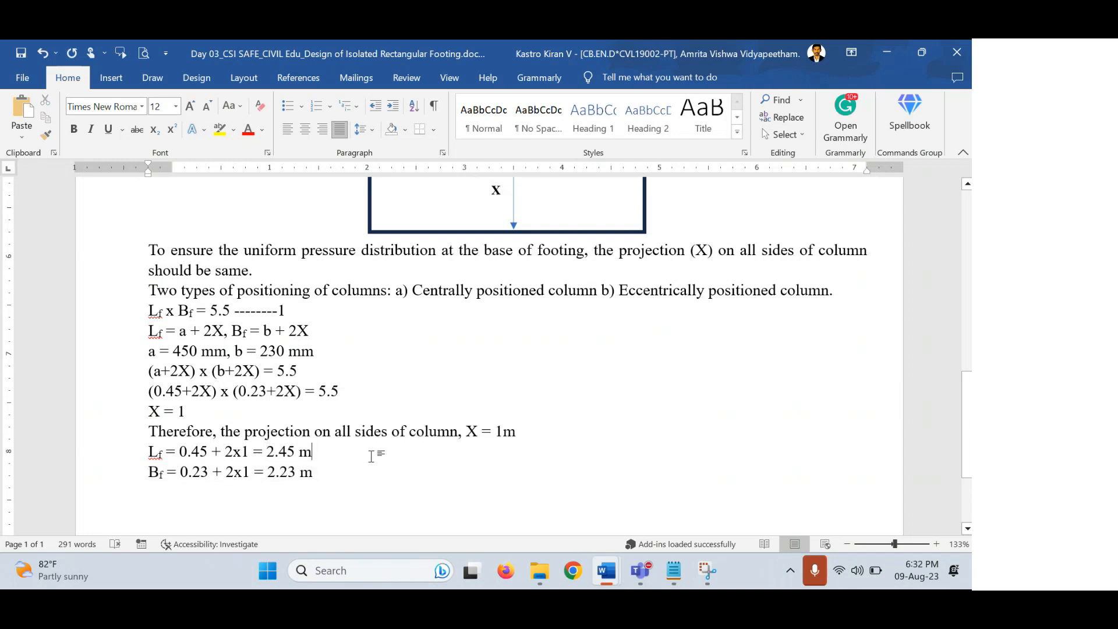
pyautogui.write('=')
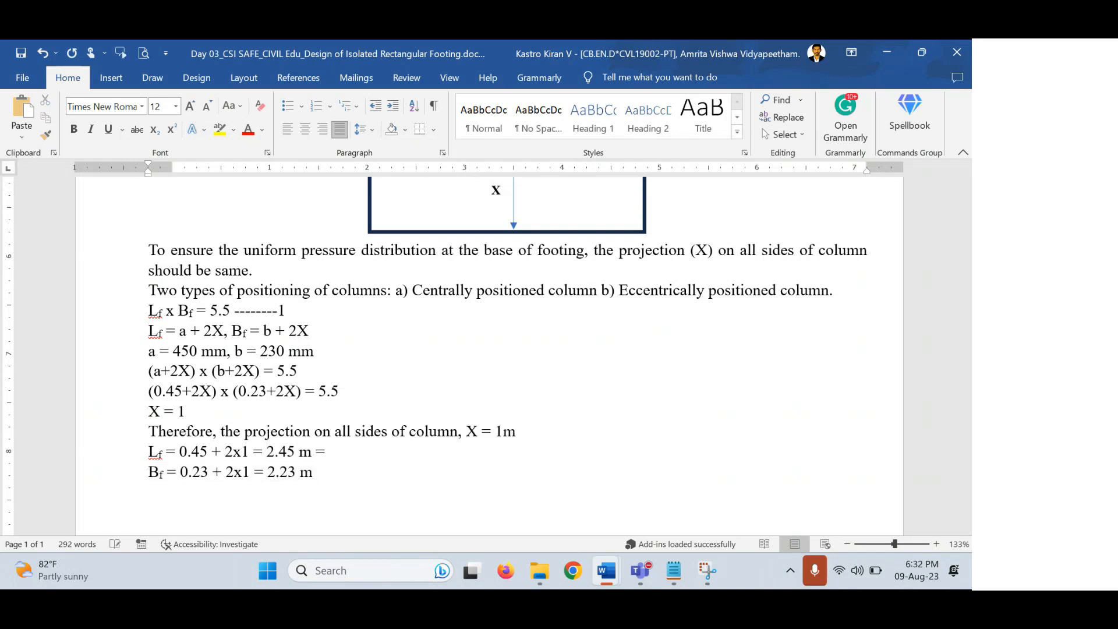
pyautogui.write(' 2.5 m')
pyautogui.write('= 2.')
pyautogui.write('25 m')
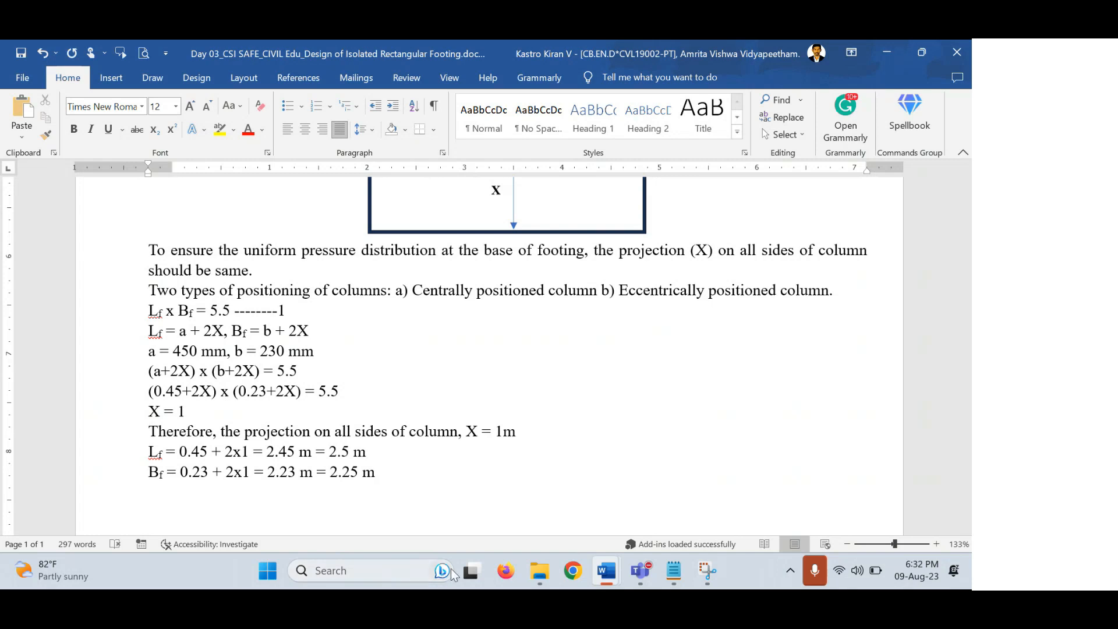
pyautogui.moveTo(255, 452); pyautogui.dragTo(299, 452)
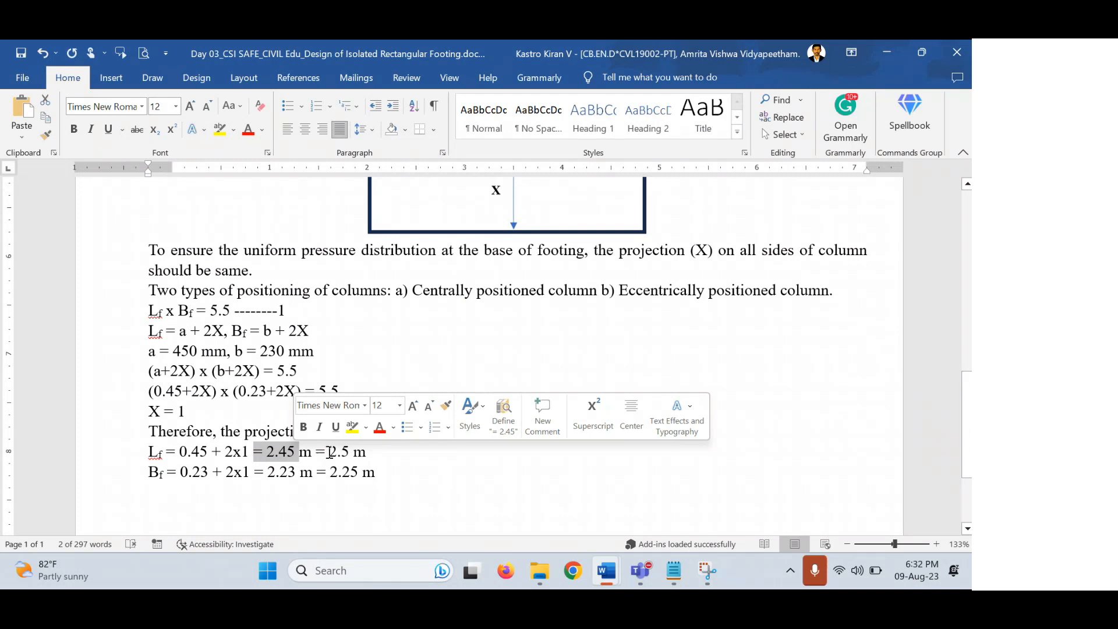
pyautogui.moveTo(329, 451); pyautogui.dragTo(351, 456)
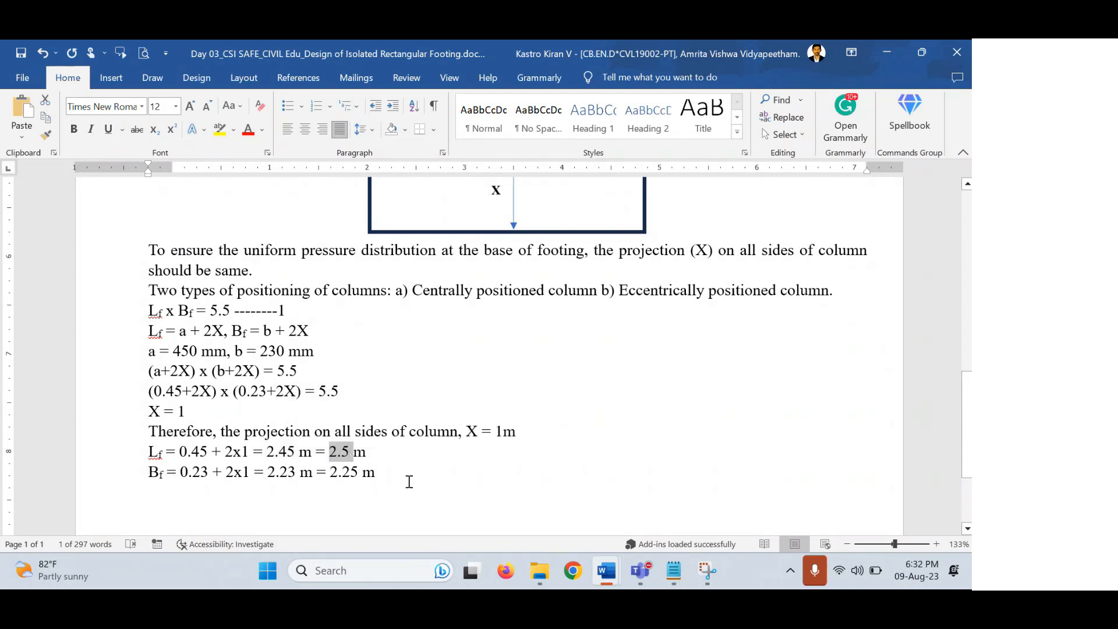
pyautogui.click(408, 475)
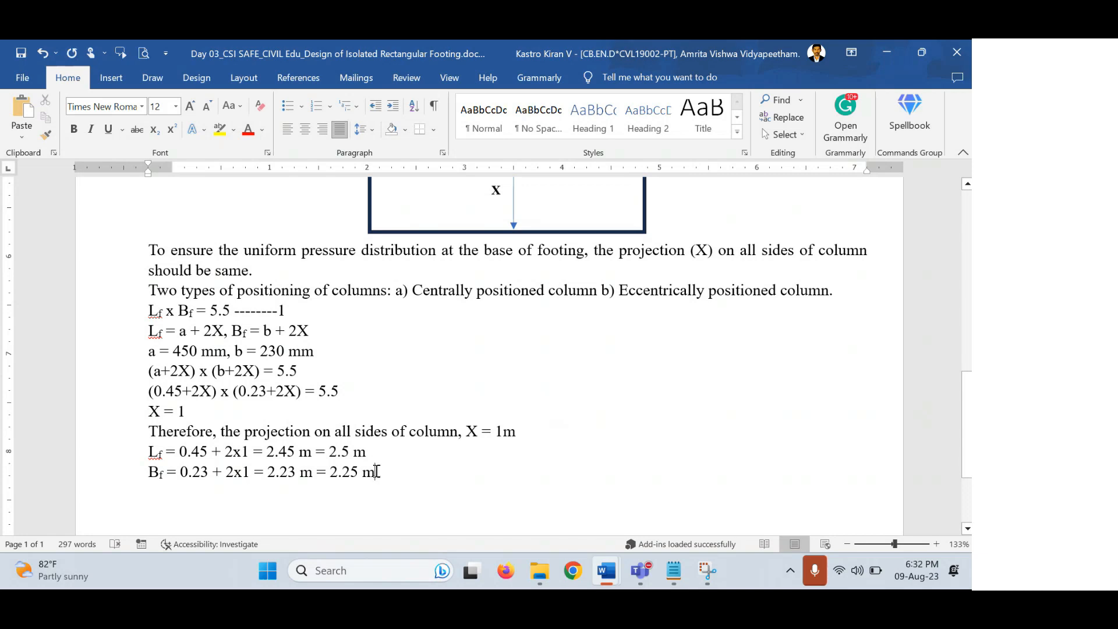
pyautogui.scroll(1, 242, 435)
pyautogui.scroll(2, 244, 438)
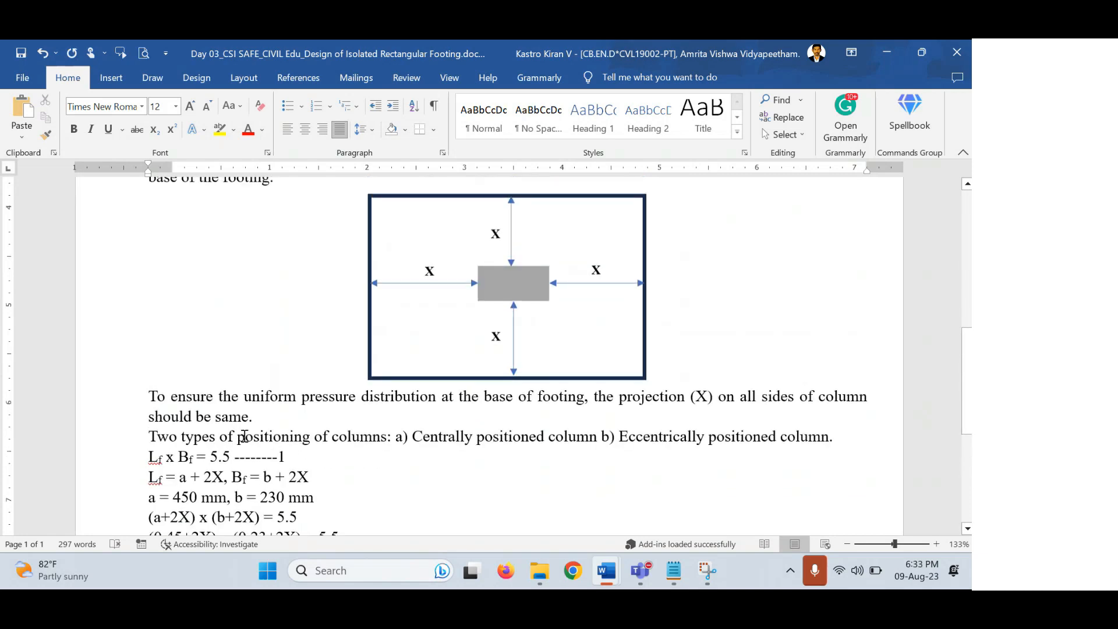
pyautogui.scroll(5, 245, 436)
pyautogui.moveTo(458, 381); pyautogui.dragTo(401, 379)
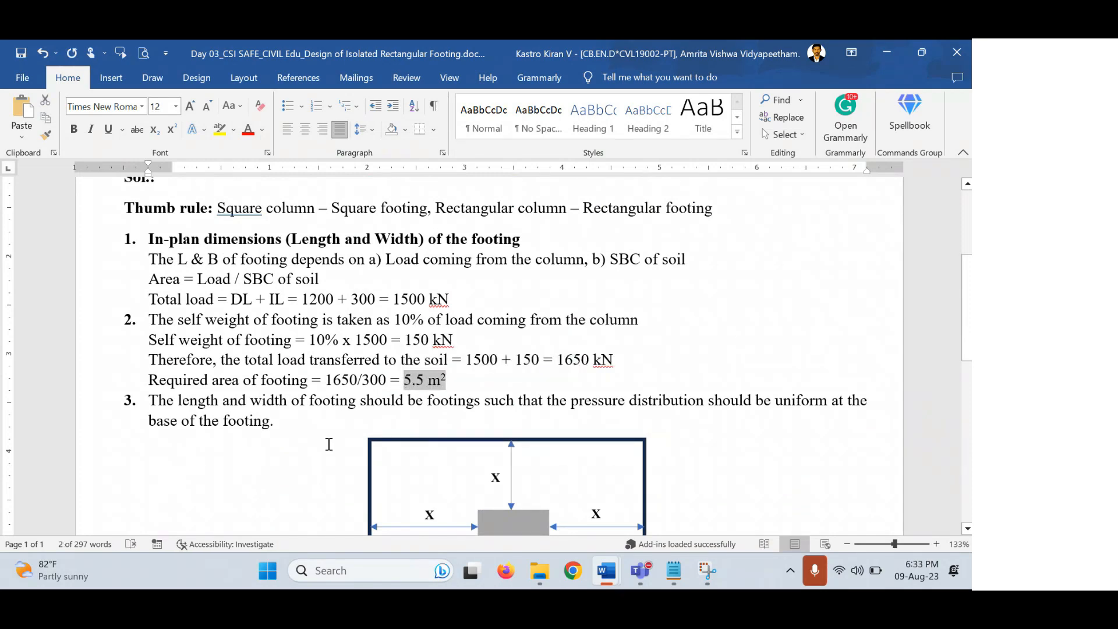
pyautogui.scroll(-5, 330, 444)
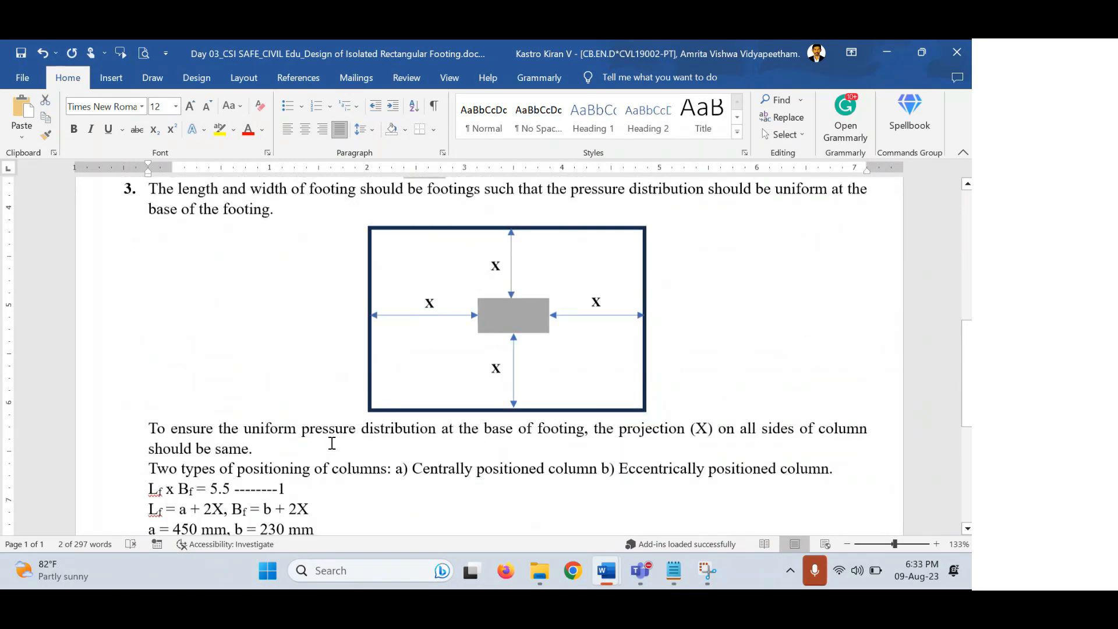
pyautogui.scroll(-1, 332, 444)
# Add the line 'Provided area of footing = 2.5 x 2.25 = 5.63 m2 > 5.5 m2' below Bf.
pyautogui.click(390, 473)
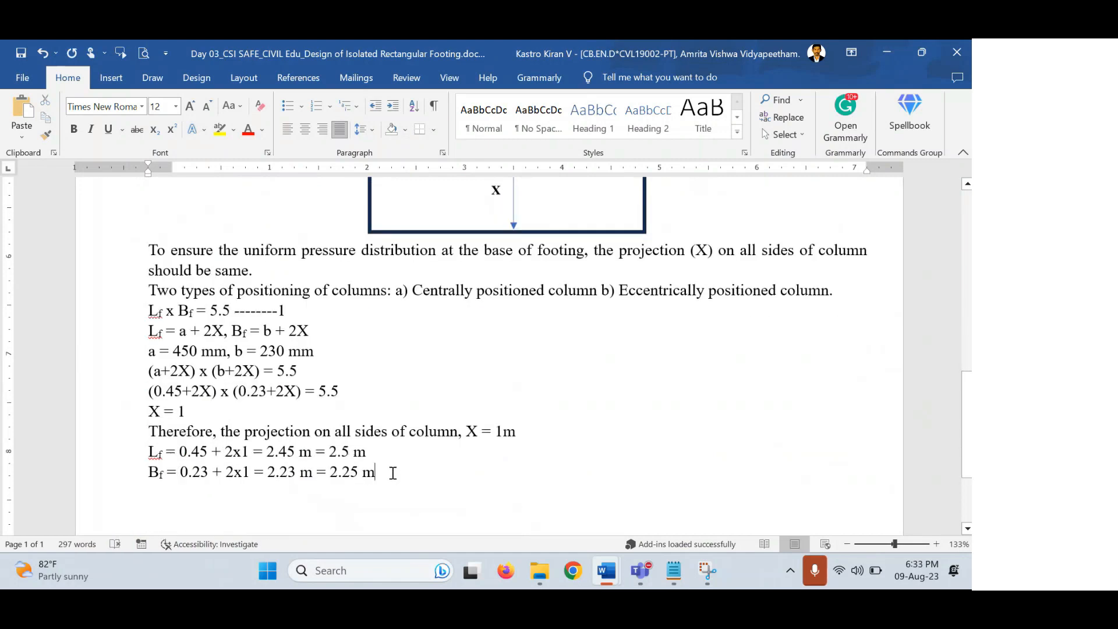
pyautogui.press('Return')
pyautogui.write('priov')
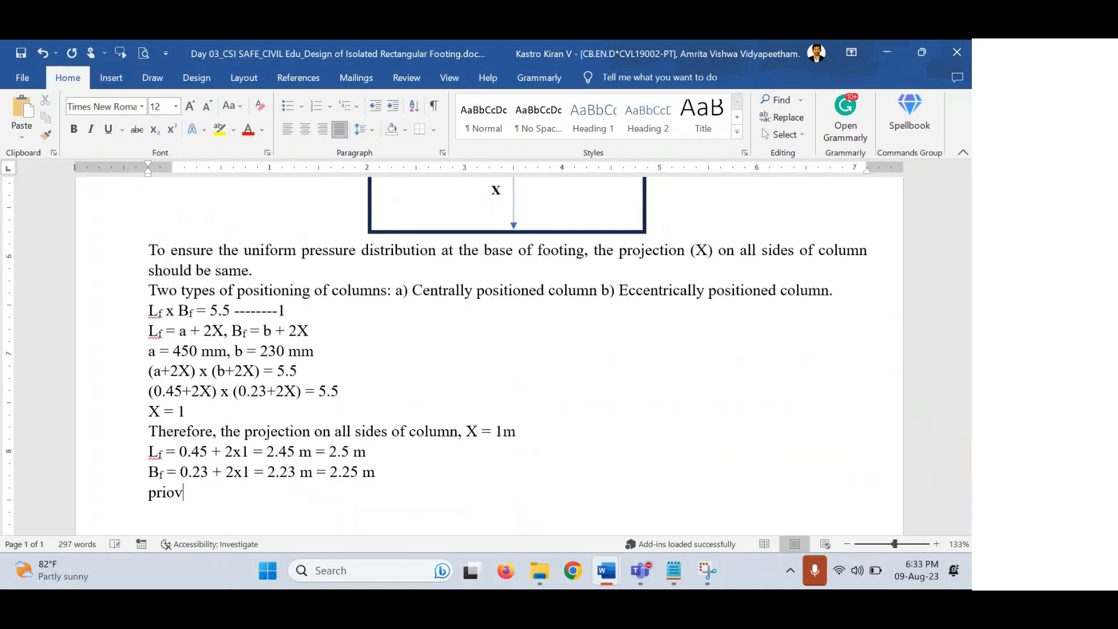
pyautogui.press('BackSpace')
pyautogui.press('BackSpace')
pyautogui.write('ovided are')
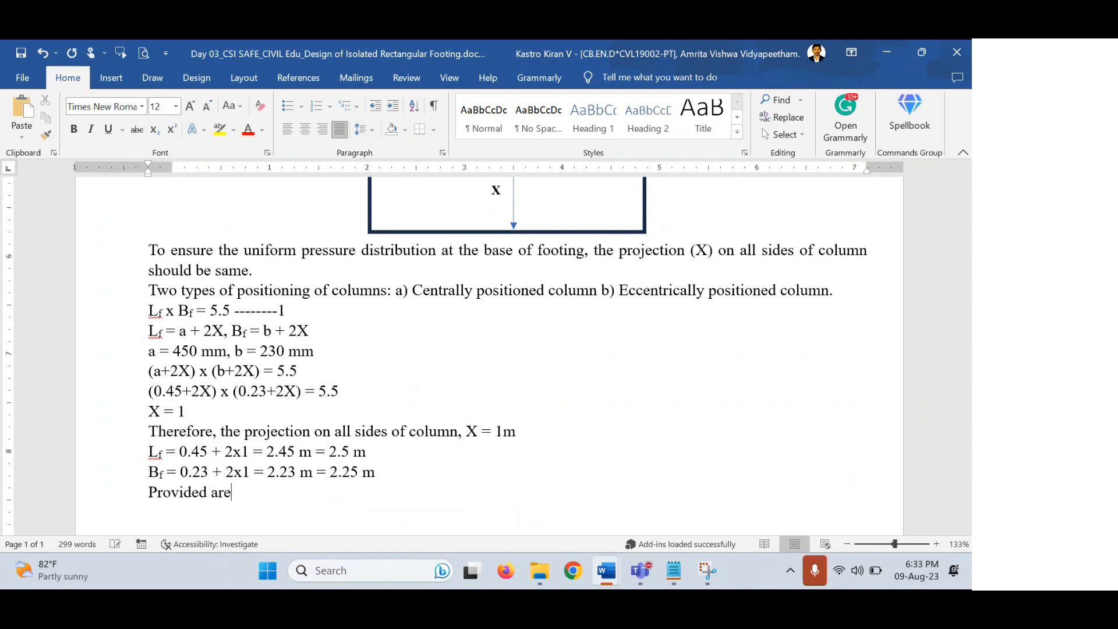
pyautogui.write('a of fotting')
pyautogui.press('Left')
pyautogui.press('Left')
pyautogui.press('Left')
pyautogui.press('Left')
pyautogui.press('Left')
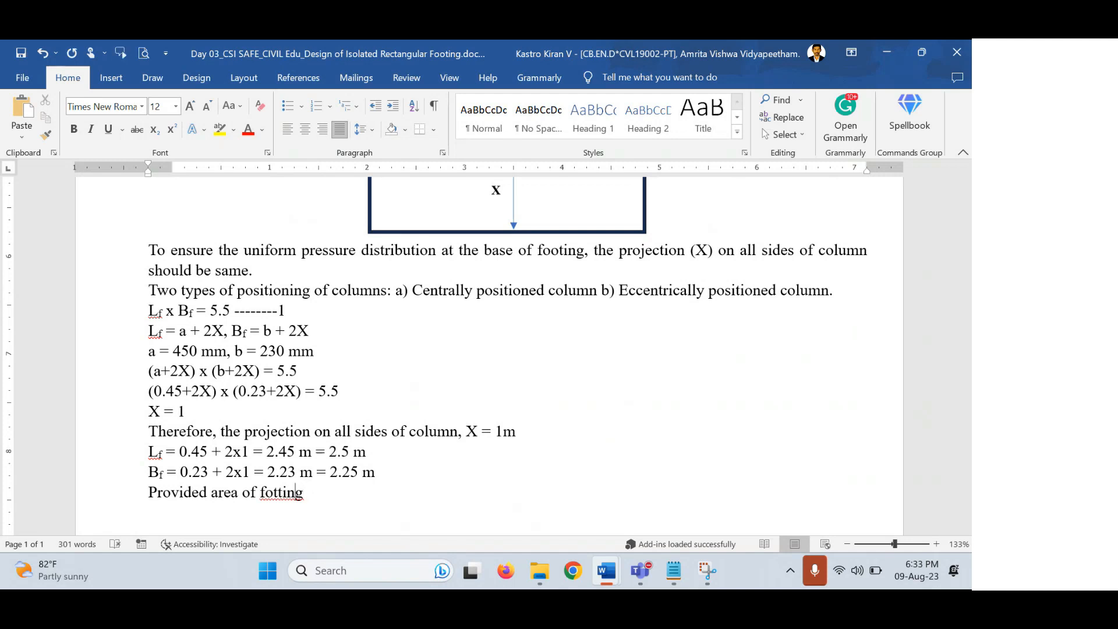
pyautogui.press('BackSpace')
pyautogui.write('o')
pyautogui.press('End')
pyautogui.write('= 2.4')
pyautogui.press('BackSpace')
pyautogui.write('5 x')
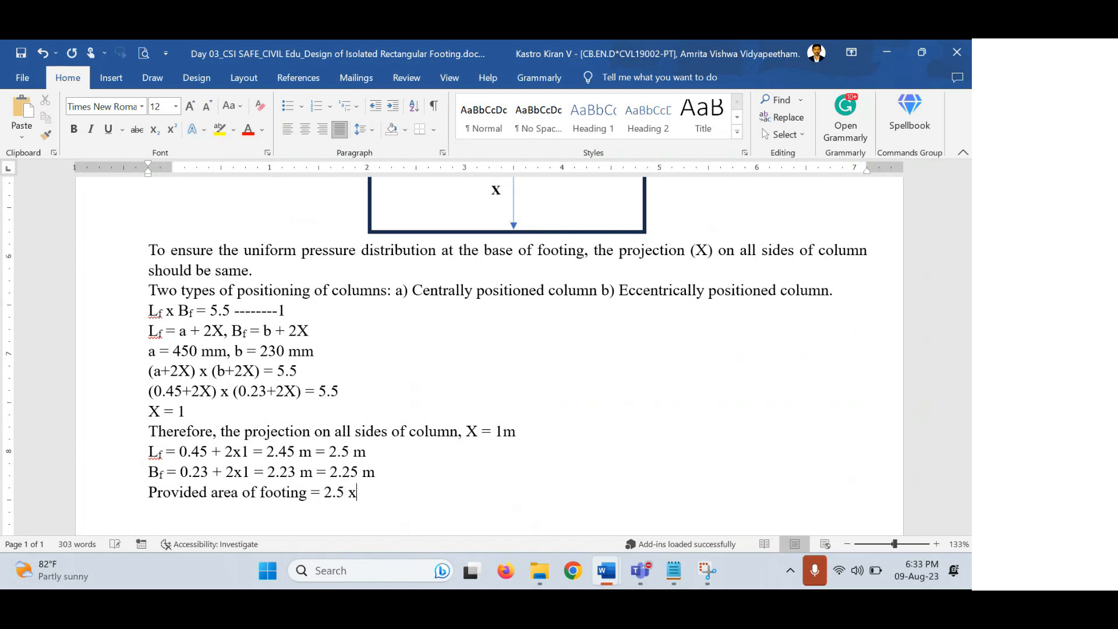
pyautogui.write(' 2.25 = 5.63 m2 > 5.5')
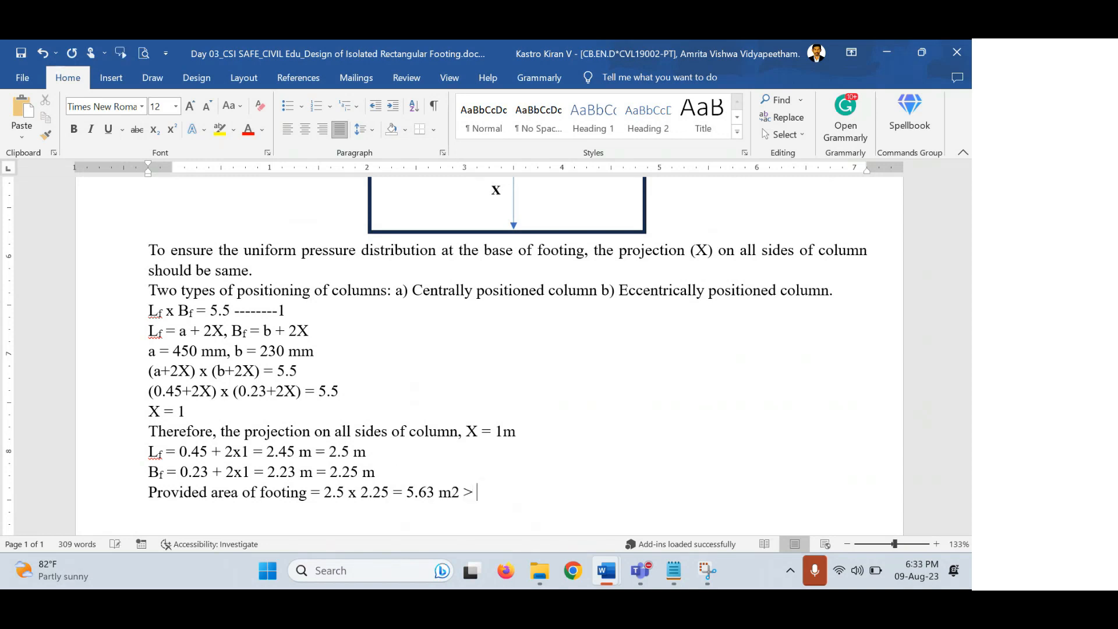
pyautogui.write(' m2')
# Superscript the 2 in both m² units of the provided-area line.
pyautogui.hotkey('shift', 'Left')
pyautogui.hotkey('ctrl', 'shift', '=')
pyautogui.press('Left')
pyautogui.press('Left')
pyautogui.press('Left')
pyautogui.press('Left')
pyautogui.press('Left')
pyautogui.press('Left')
pyautogui.press('Left')
pyautogui.press('Left')
pyautogui.press('Left')
pyautogui.hotkey('shift', 'Left')
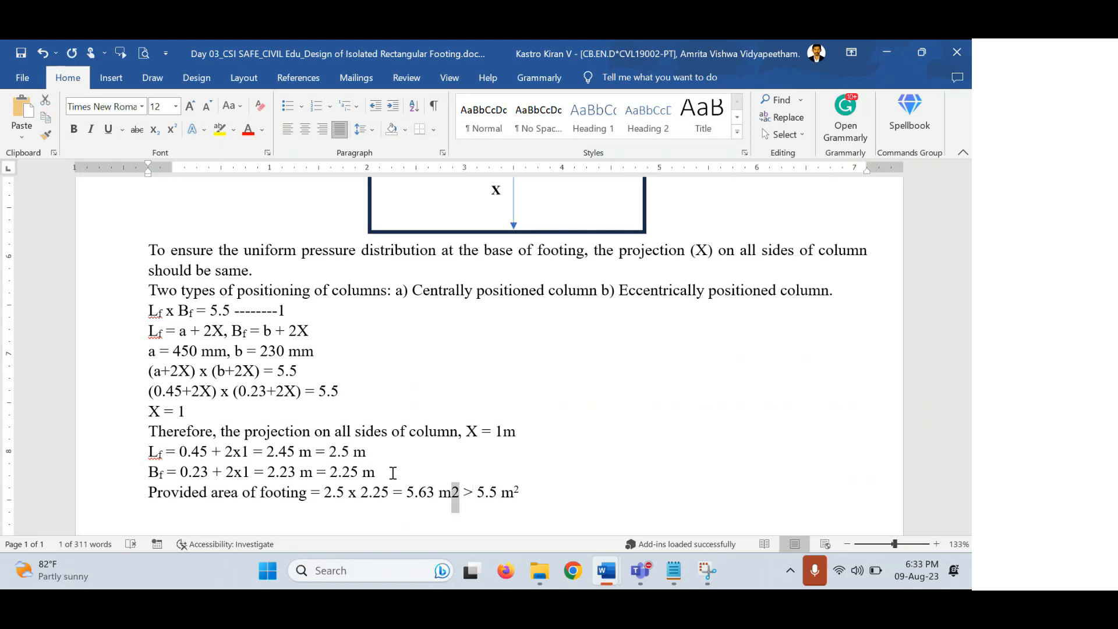
pyautogui.hotkey('ctrl', 'shift', '=')
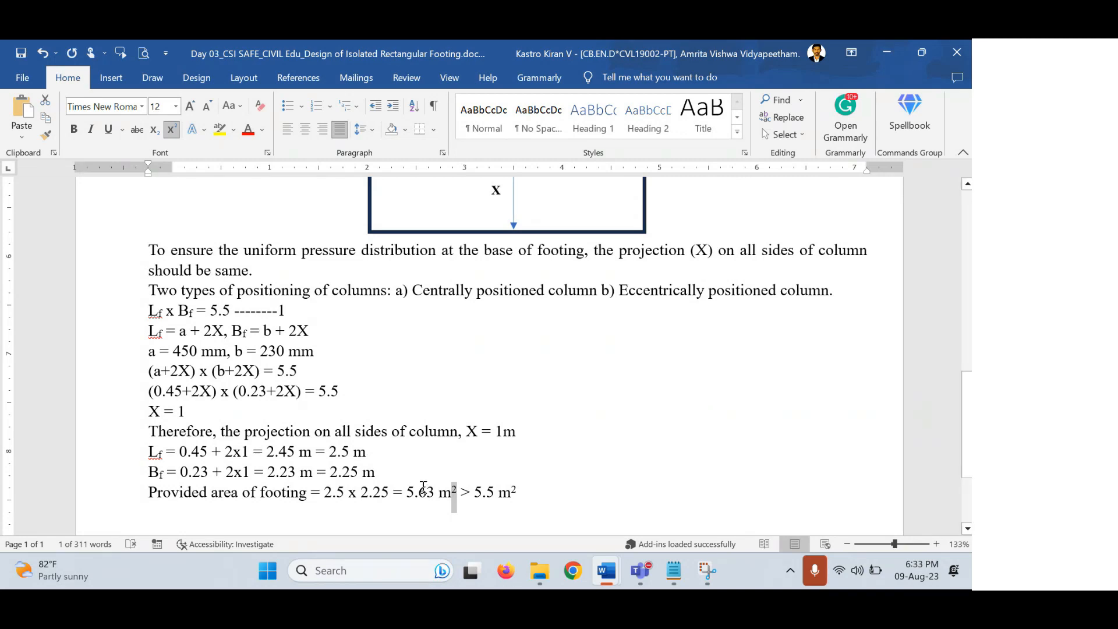
# Below the area check, start a non-superscript paragraph typed as '3.' to begin the next numbered item.
pyautogui.scroll(1, 421, 486)
pyautogui.scroll(3, 422, 487)
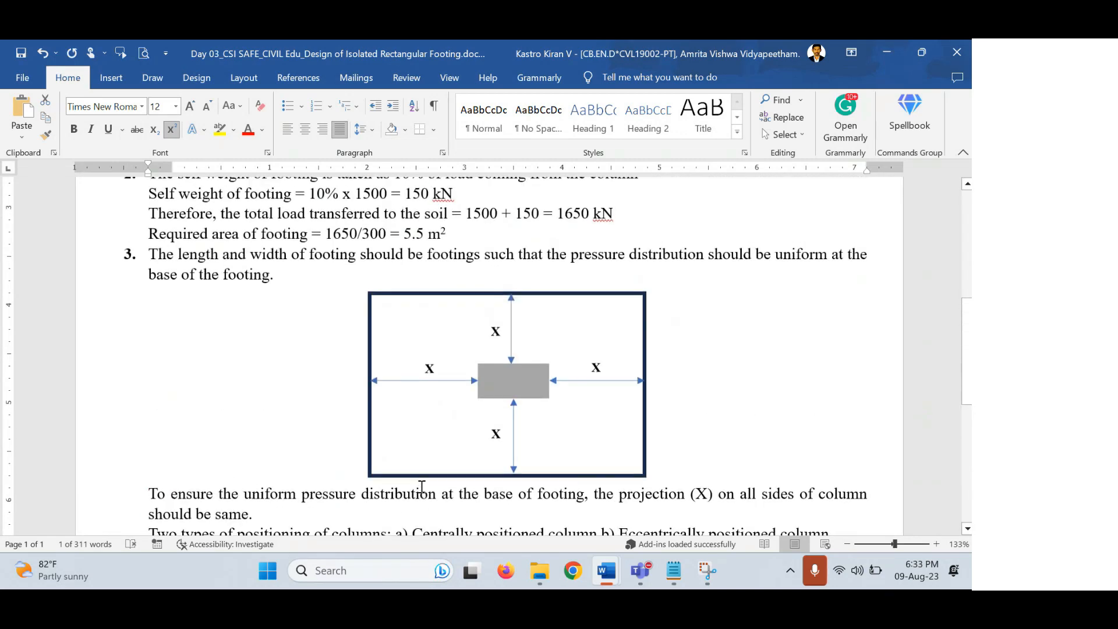
pyautogui.scroll(-5, 422, 487)
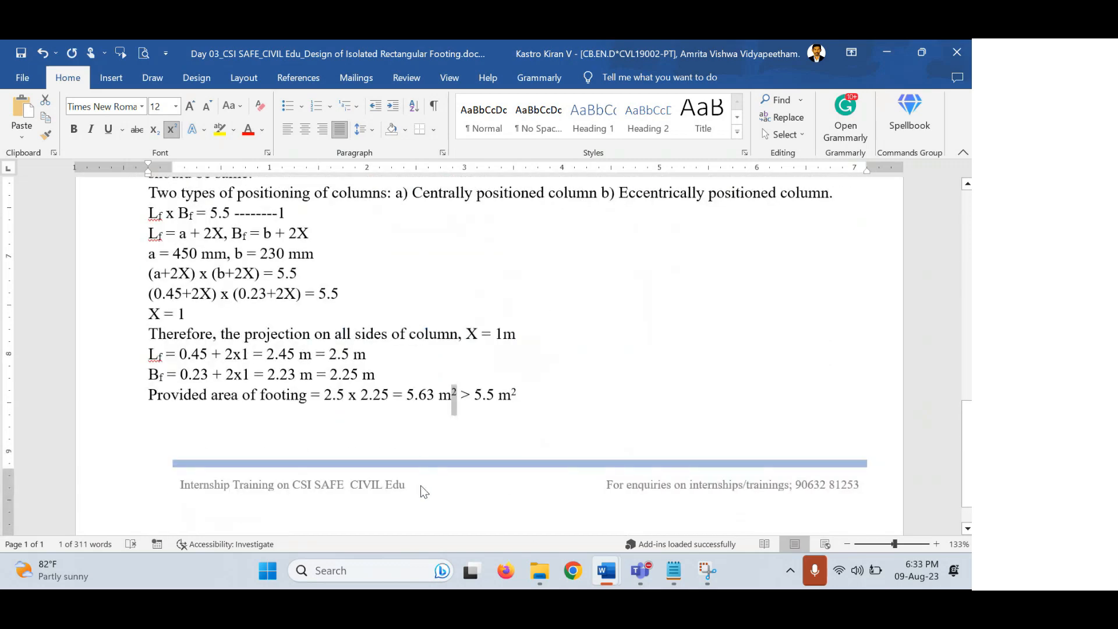
pyautogui.scroll(-1, 423, 487)
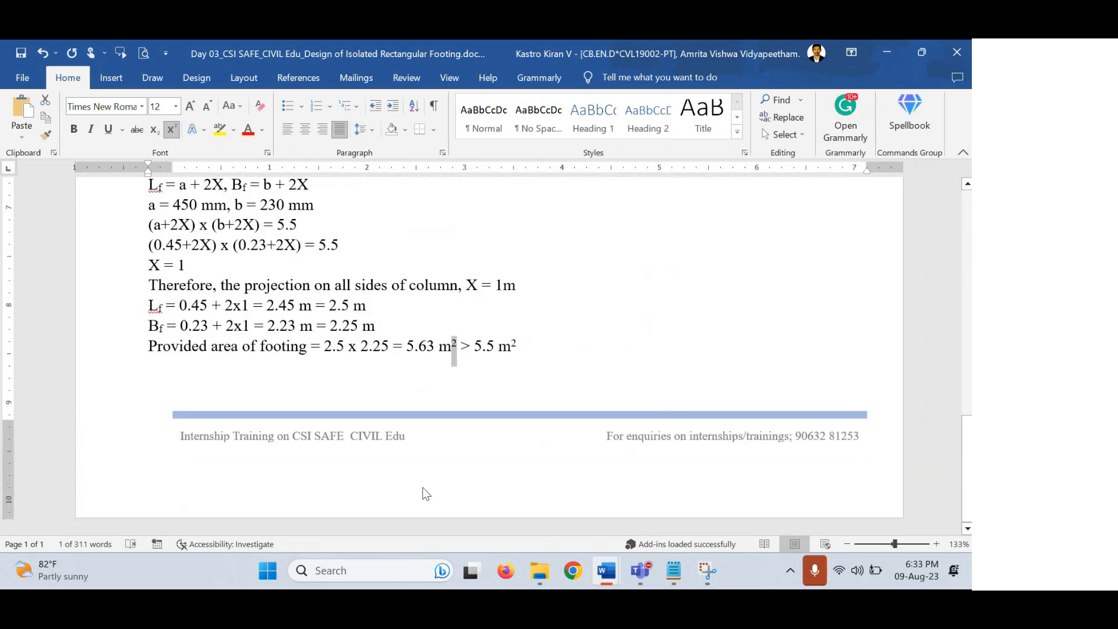
pyautogui.click(543, 348)
pyautogui.press('Return')
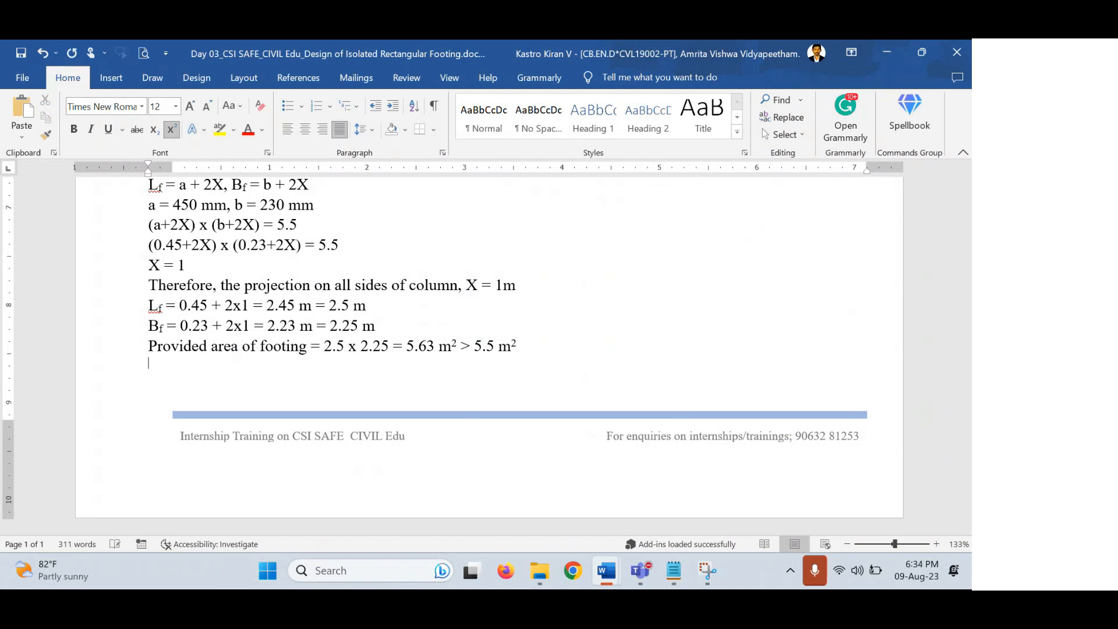
pyautogui.hotkey('ctrl', 'shift', '=')
pyautogui.write('3')
pyautogui.write('.')
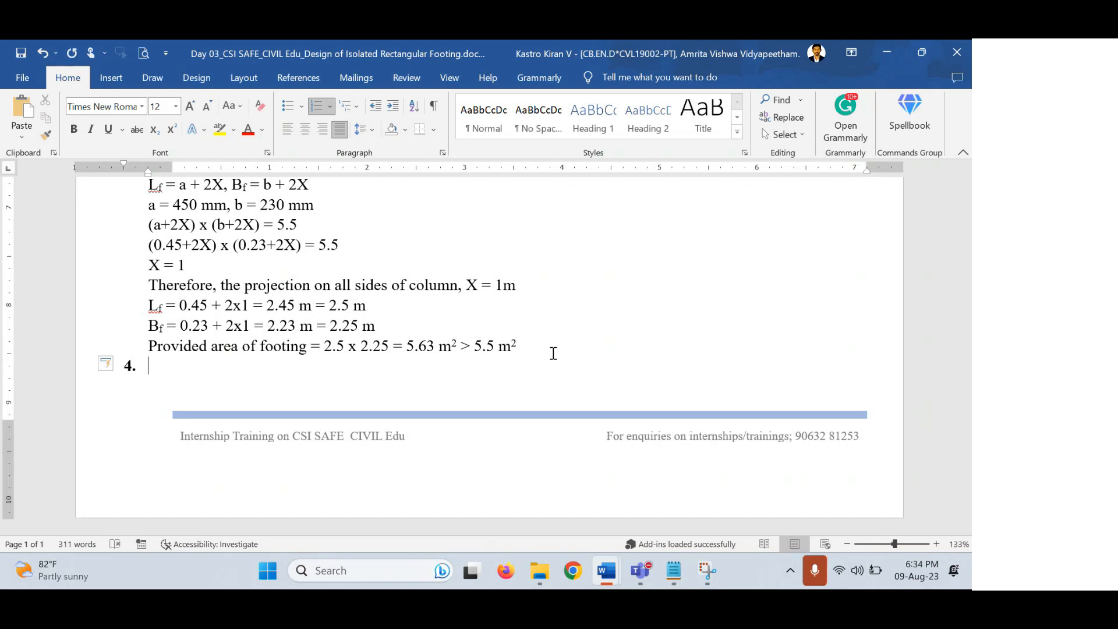
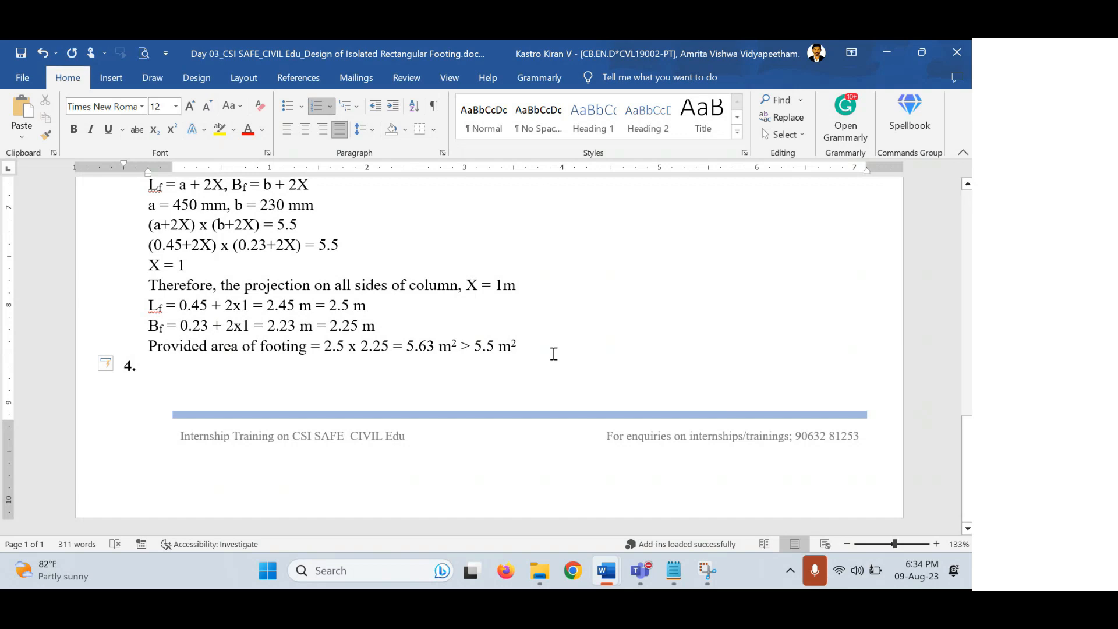
# On the empty item 4 line, type 'Upward soil pressure, w = 1650/5.63'.
pyautogui.scroll(6, 449, 386)
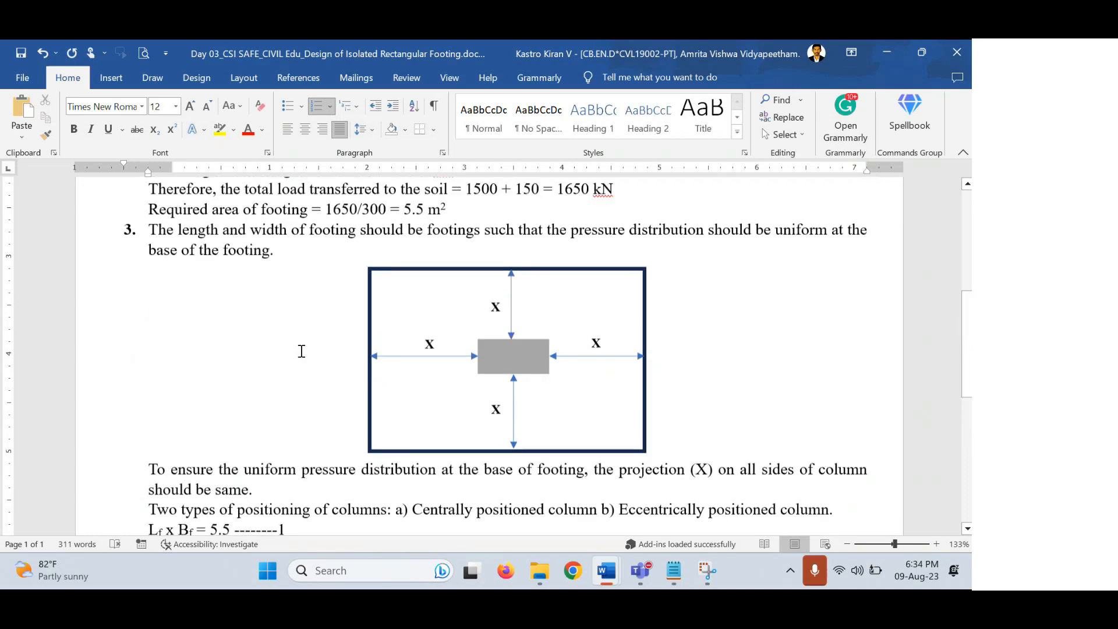
pyautogui.scroll(3, 301, 351)
pyautogui.moveTo(204, 239); pyautogui.dragTo(322, 278)
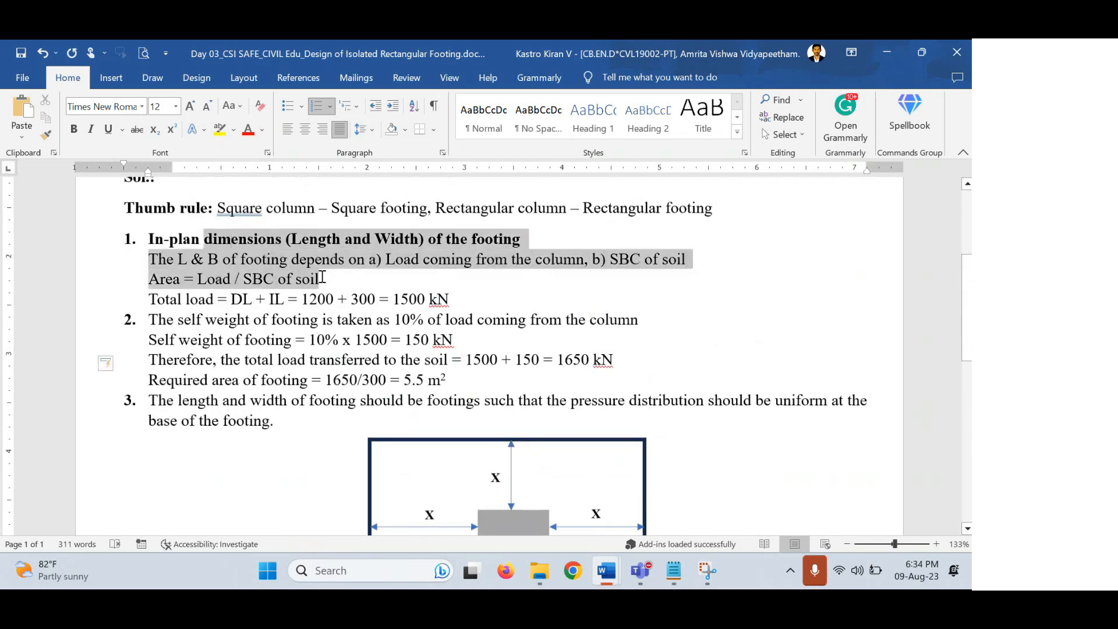
pyautogui.scroll(-3, 291, 343)
pyautogui.moveTo(220, 256); pyautogui.dragTo(295, 344)
pyautogui.scroll(-4, 279, 366)
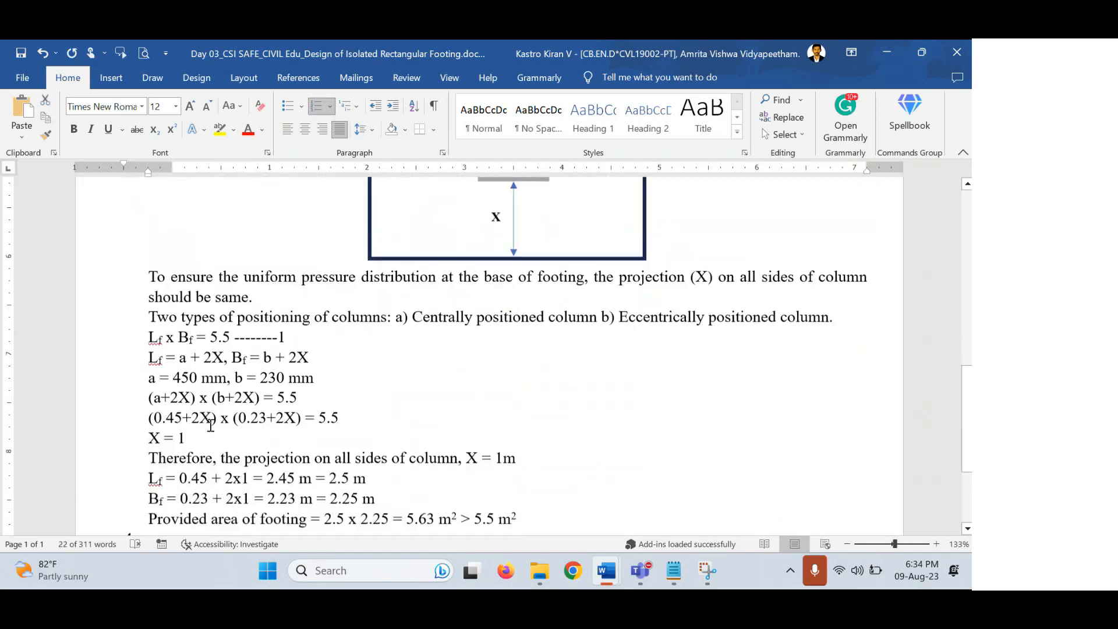
pyautogui.scroll(-3, 211, 425)
pyautogui.click(194, 367)
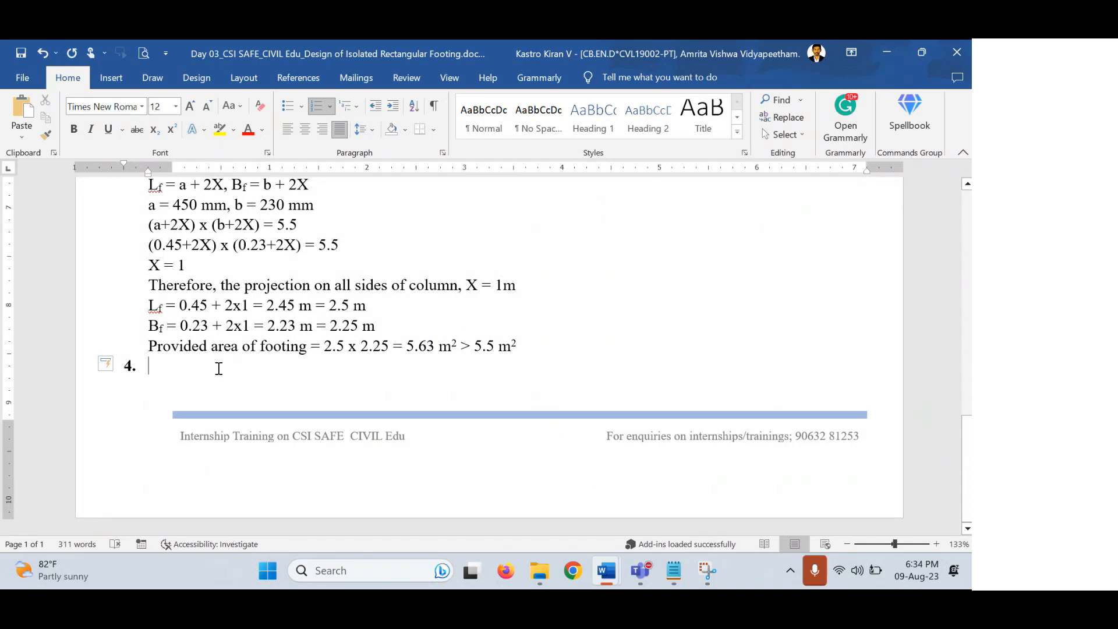
pyautogui.write('upward')
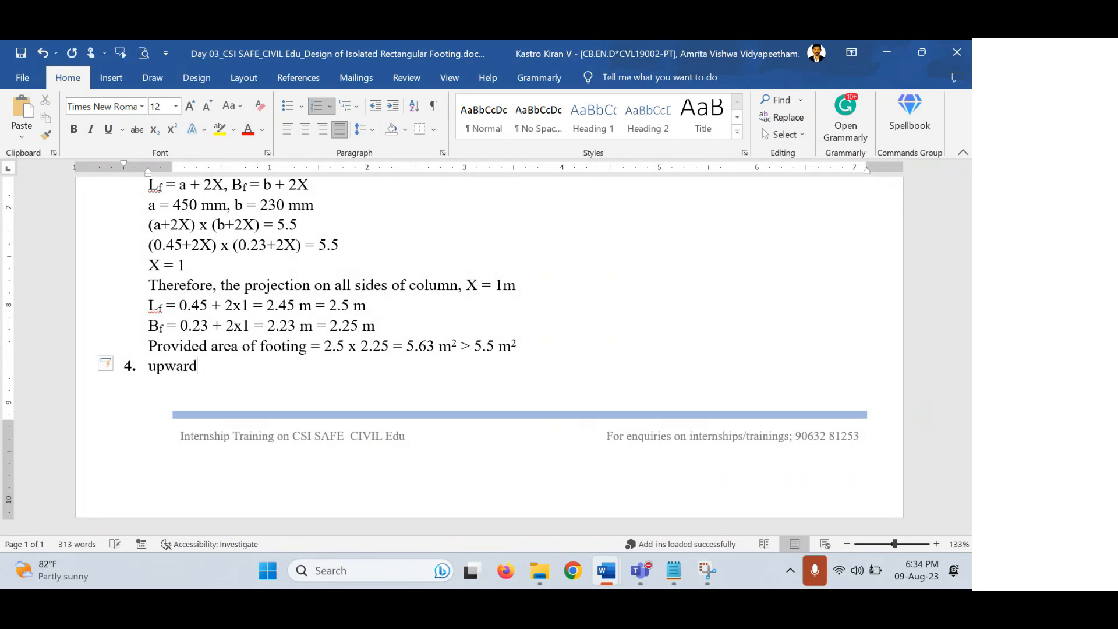
pyautogui.write(' soil pr')
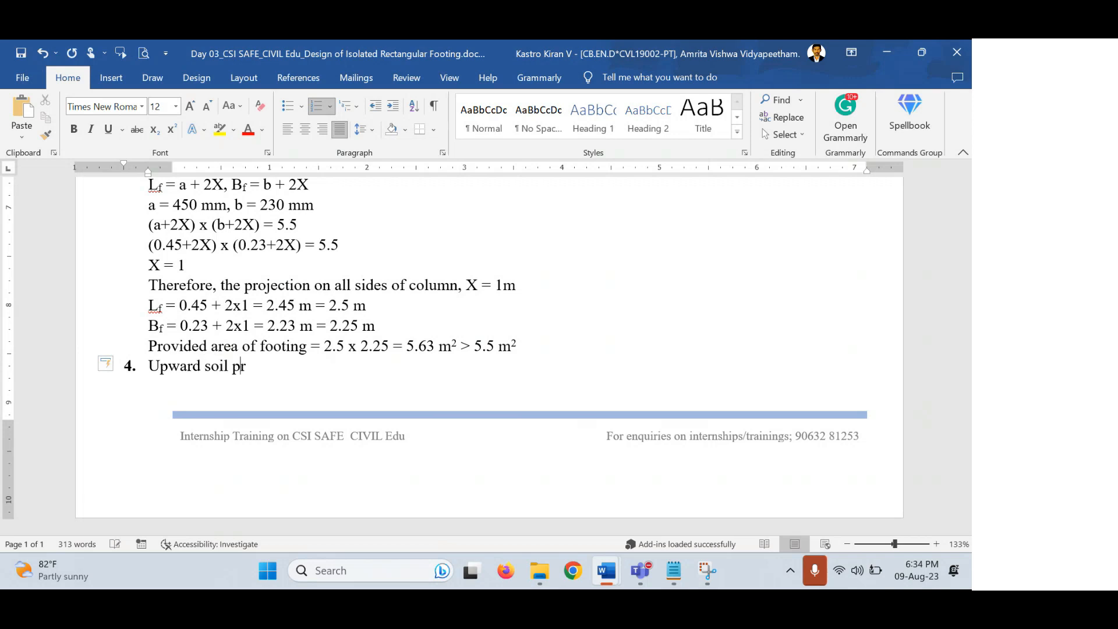
pyautogui.write('essure, w = 165')
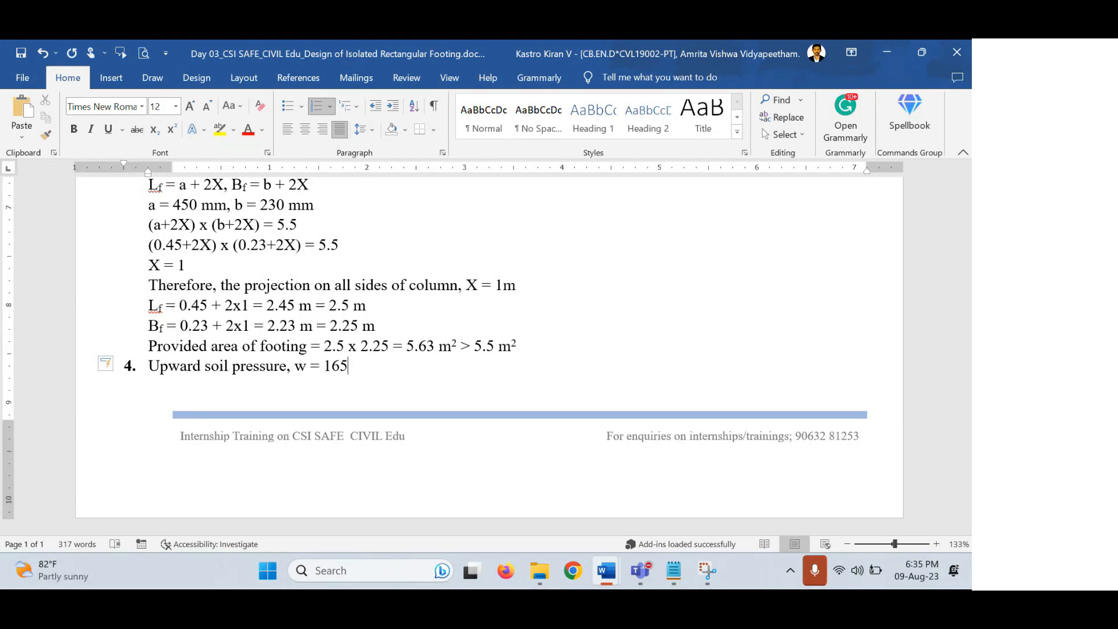
pyautogui.write('0/5.63')
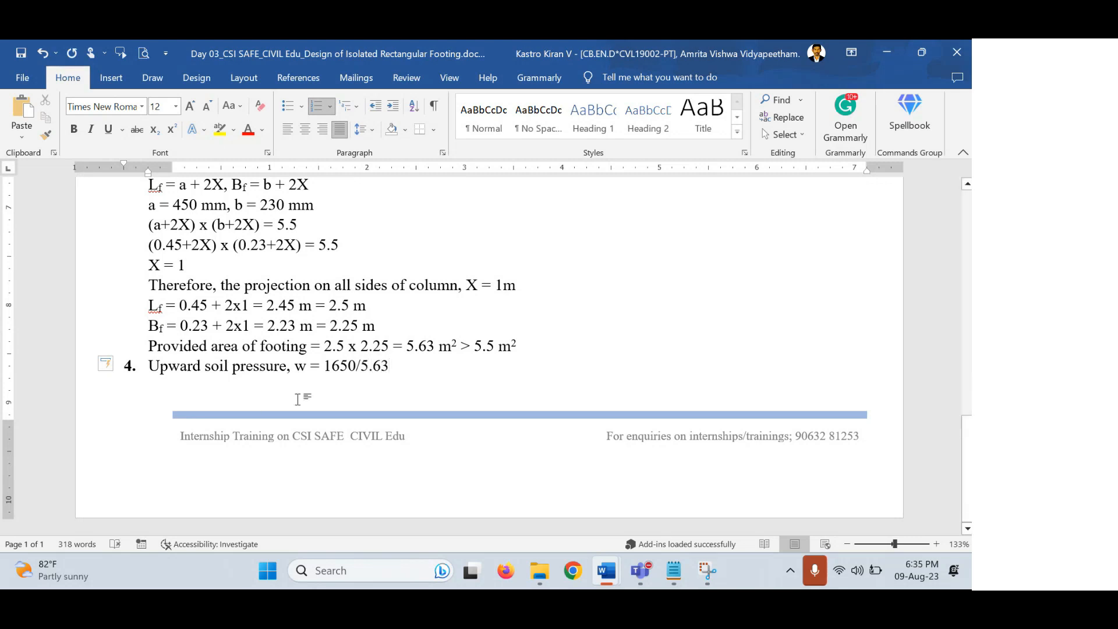
pyautogui.scroll(1, 325, 377)
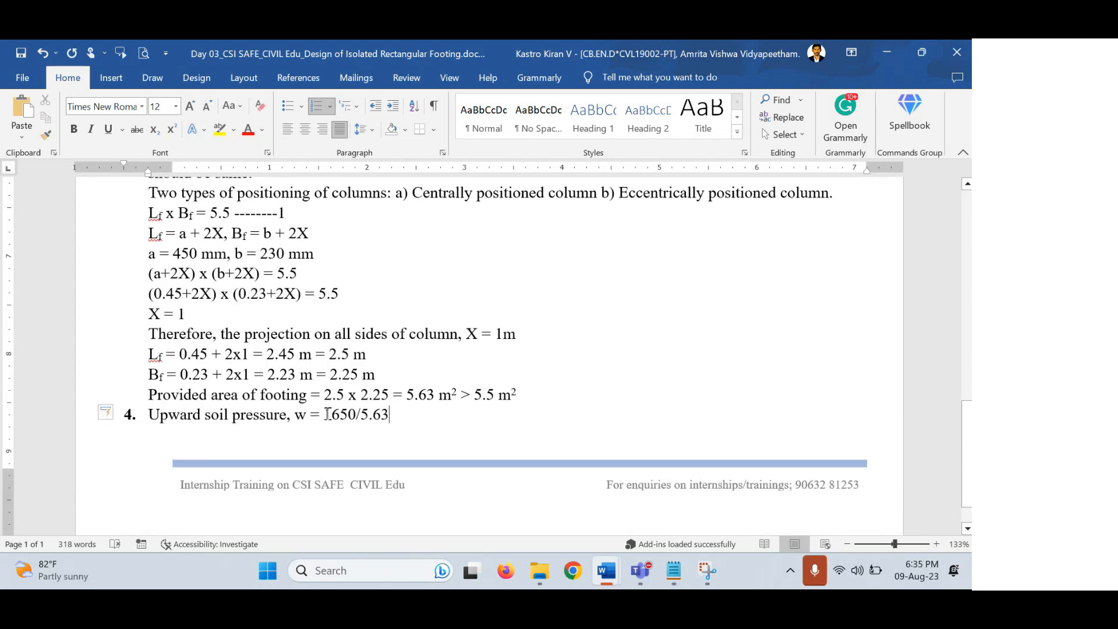
pyautogui.moveTo(324, 414); pyautogui.dragTo(349, 415)
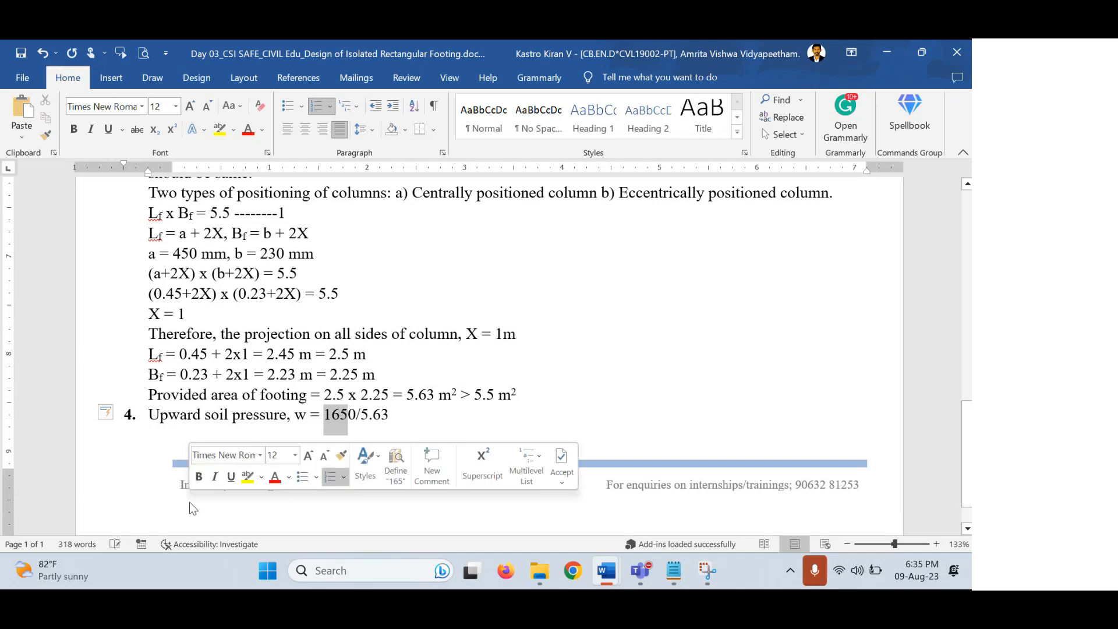
pyautogui.scroll(4, 358, 340)
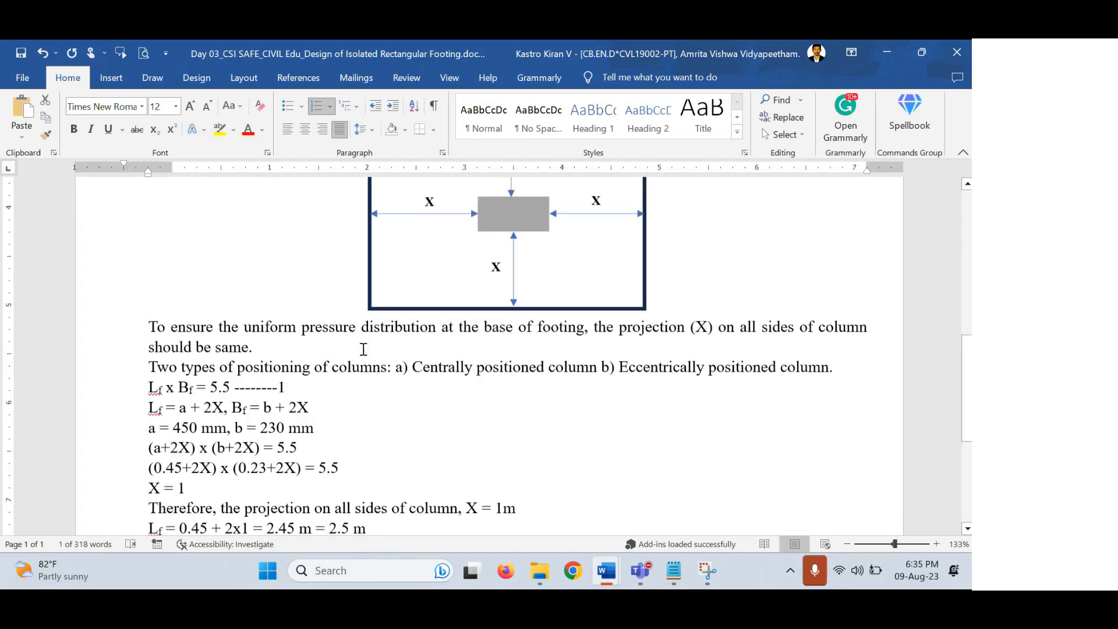
pyautogui.scroll(6, 363, 349)
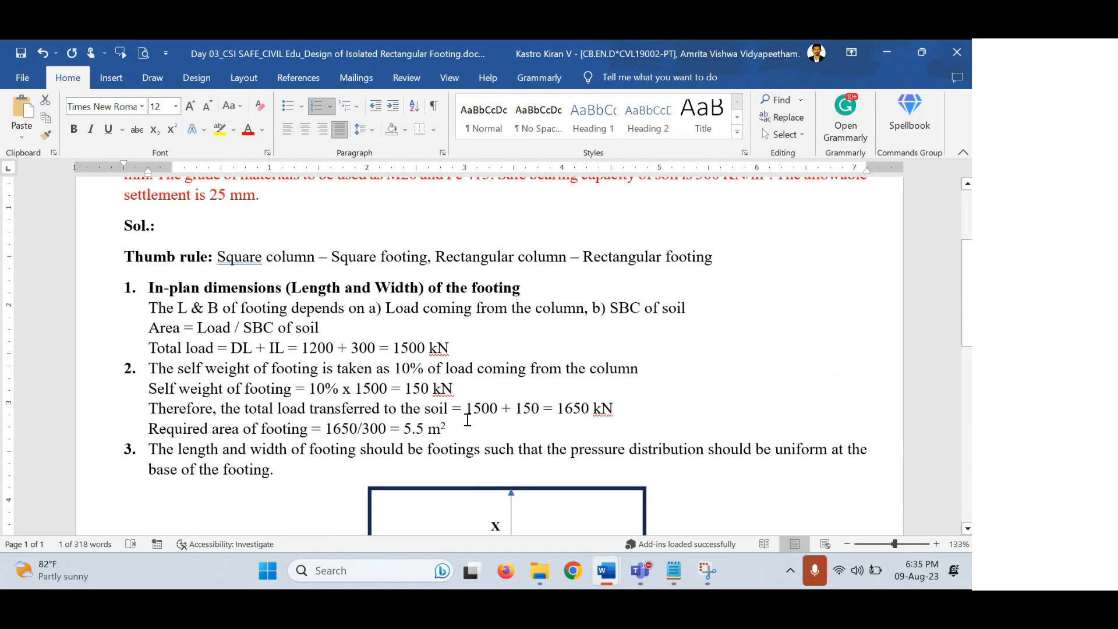
pyautogui.moveTo(556, 408); pyautogui.dragTo(465, 408)
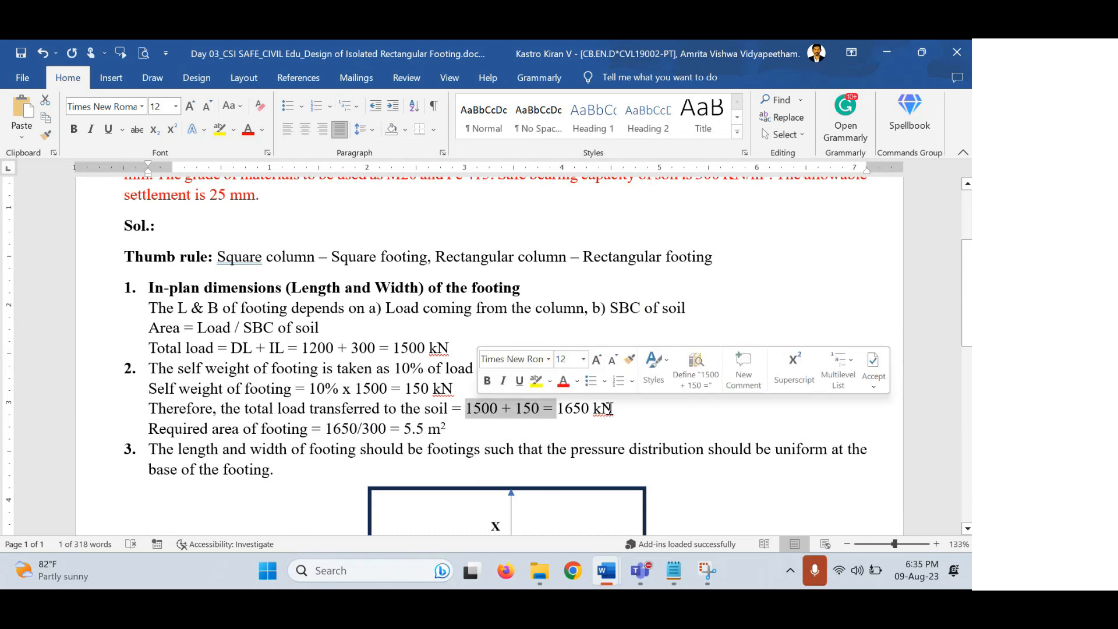
pyautogui.moveTo(608, 408); pyautogui.dragTo(557, 408)
pyautogui.scroll(-10, 224, 365)
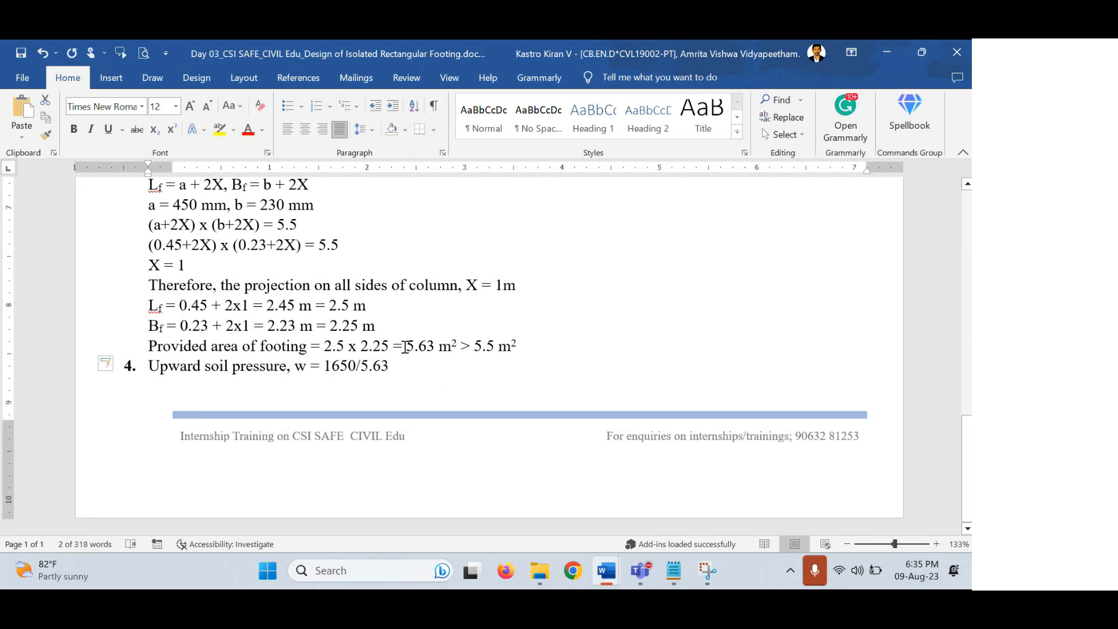
pyautogui.moveTo(406, 347); pyautogui.dragTo(495, 346)
pyautogui.click(478, 345)
pyautogui.moveTo(475, 346); pyautogui.dragTo(495, 346)
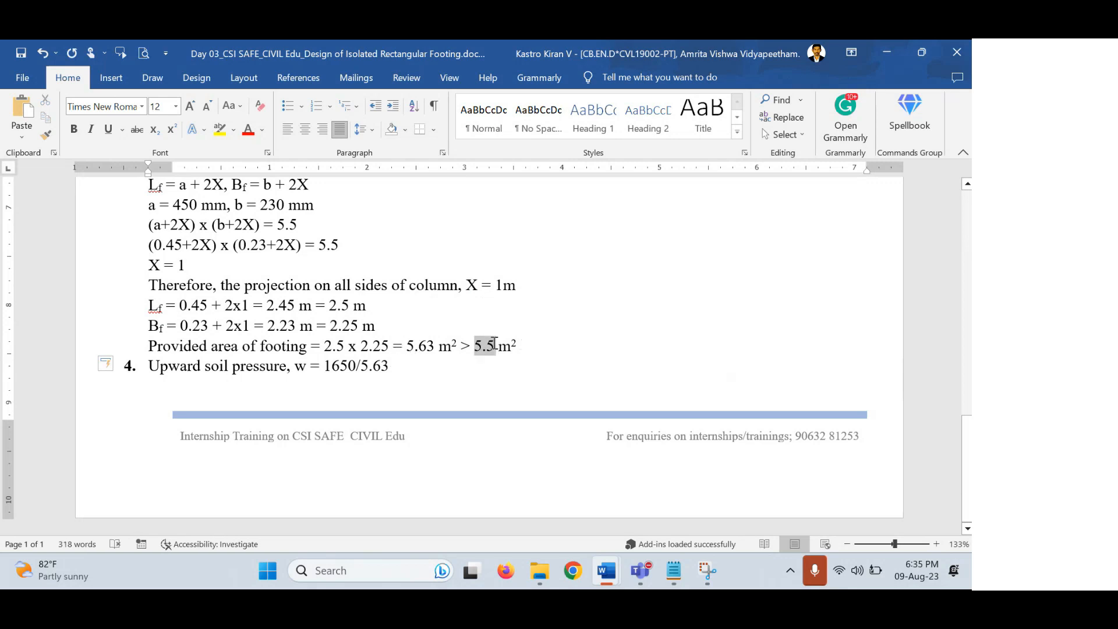
pyautogui.moveTo(495, 344); pyautogui.dragTo(499, 346)
pyautogui.moveTo(431, 346); pyautogui.dragTo(406, 346)
pyautogui.moveTo(320, 305); pyautogui.dragTo(461, 346)
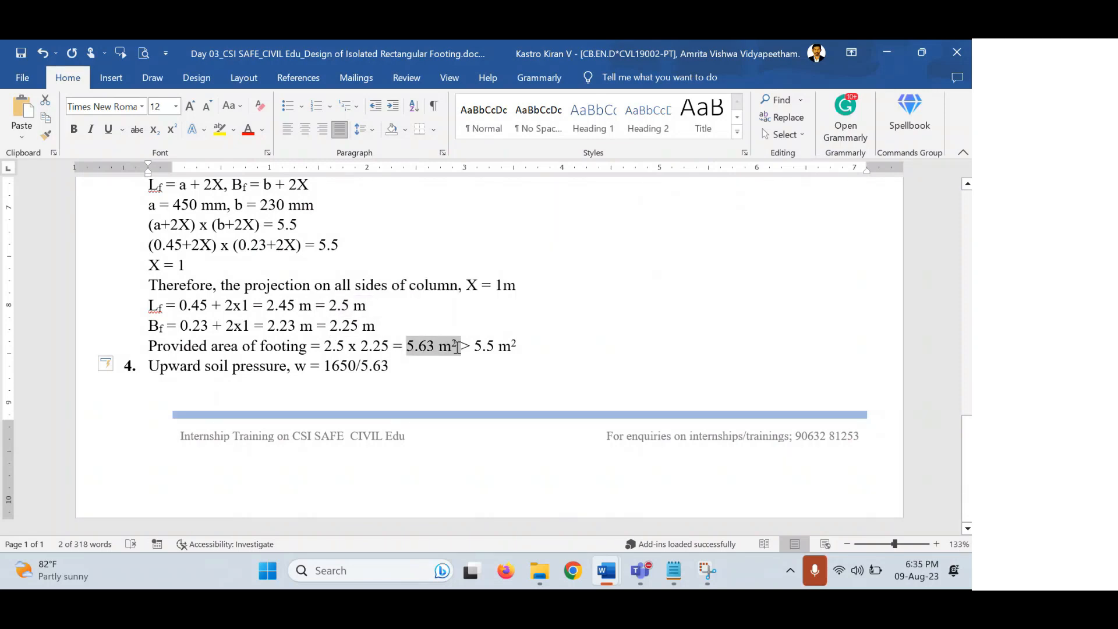
pyautogui.click(408, 370)
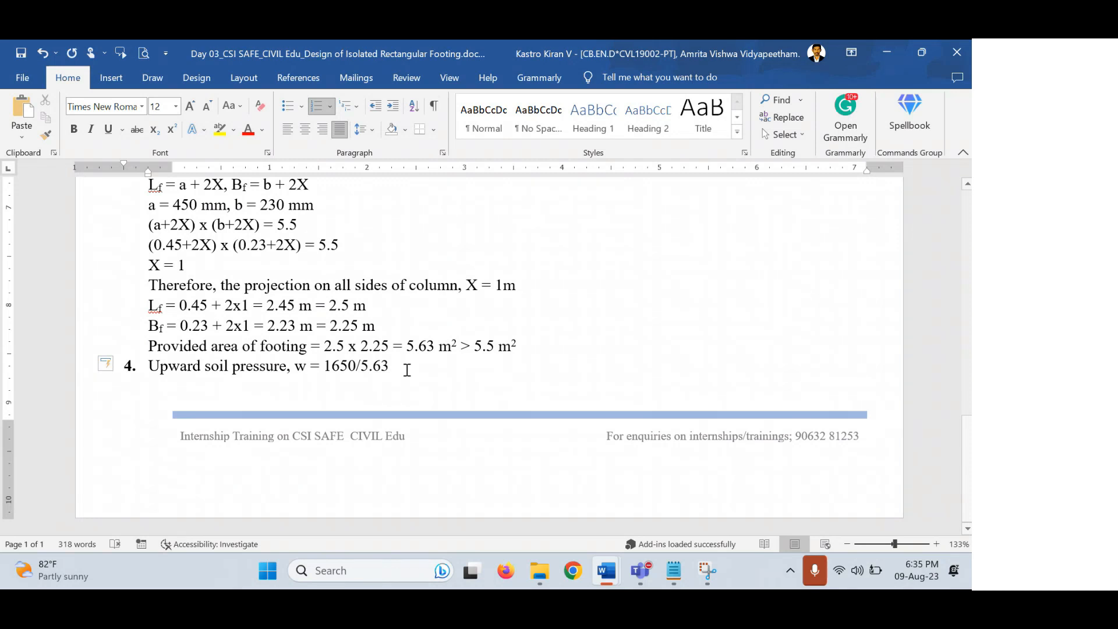
# Append ' = 293.33 kN/m²' to item 4, with the 2 superscripted.
pyautogui.write('= 2')
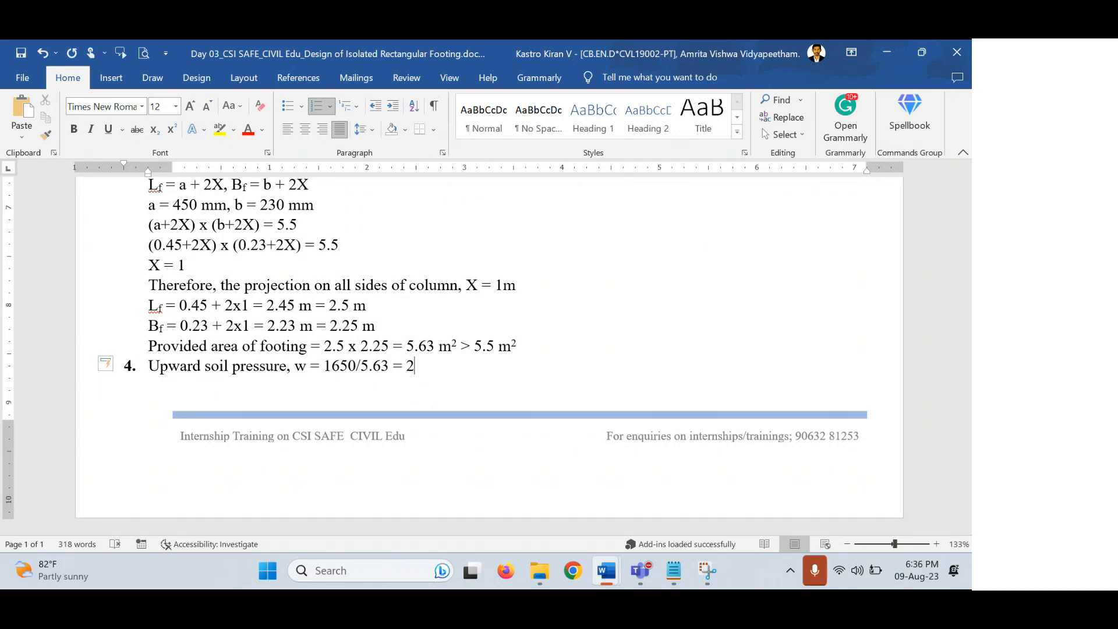
pyautogui.write('93.33 kN/m3')
pyautogui.press('BackSpace')
pyautogui.write('2')
pyautogui.hotkey('shift', 'Left')
pyautogui.hotkey('ctrl', 'shift', '=')
pyautogui.press('End')
# Start an unnumbered, non-superscript blank line below item 4.
pyautogui.press('Return')
pyautogui.press('BackSpace')
pyautogui.hotkey('ctrl', 'shift', '=')
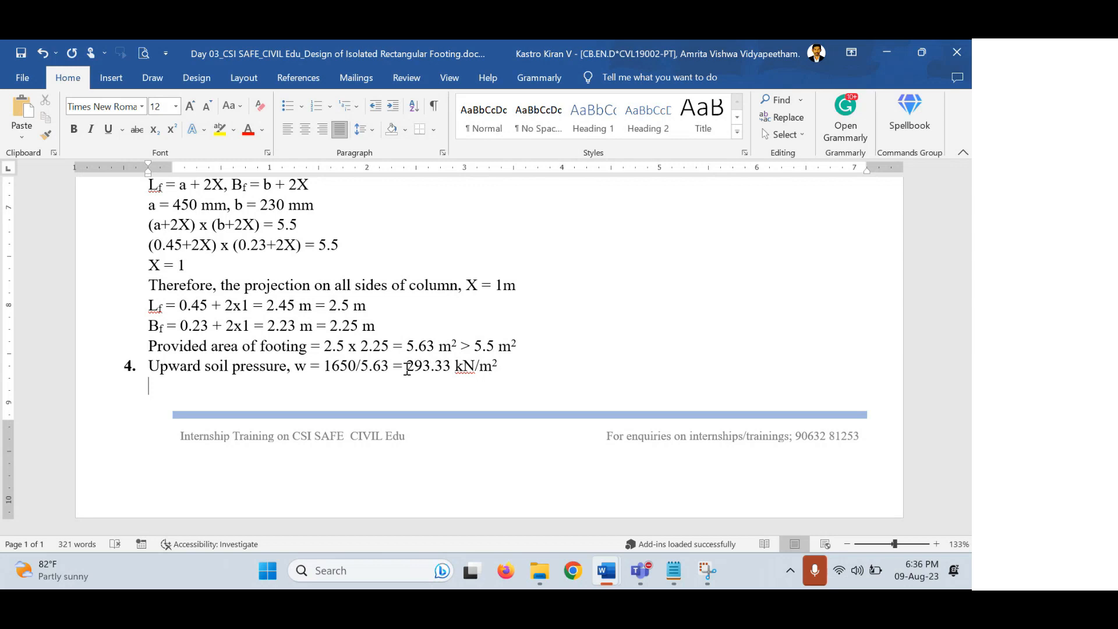
# Type that the column load's reaction force at the footing's bottom is known as Upward soil pressure.
pyautogui.write('as a result of l')
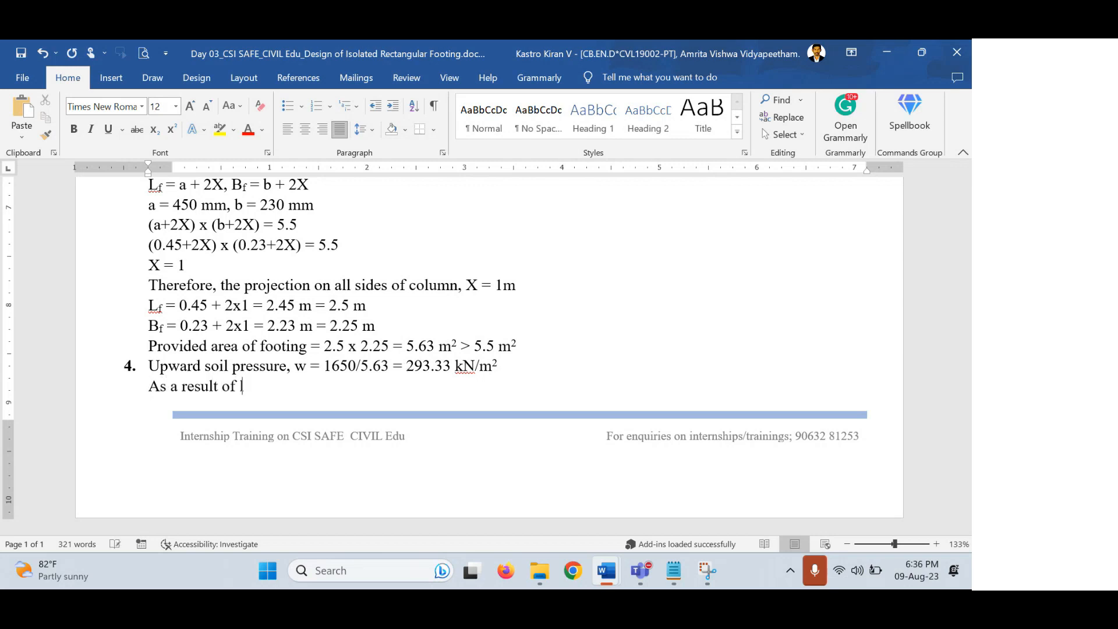
pyautogui.write('oad coming from the co')
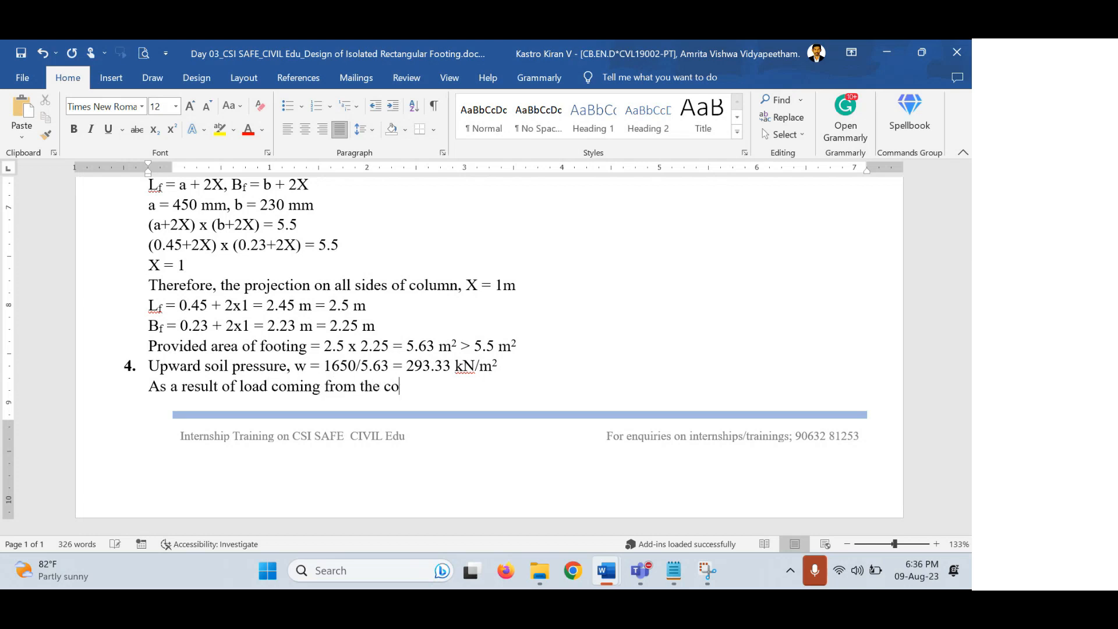
pyautogui.write('lumn, the react')
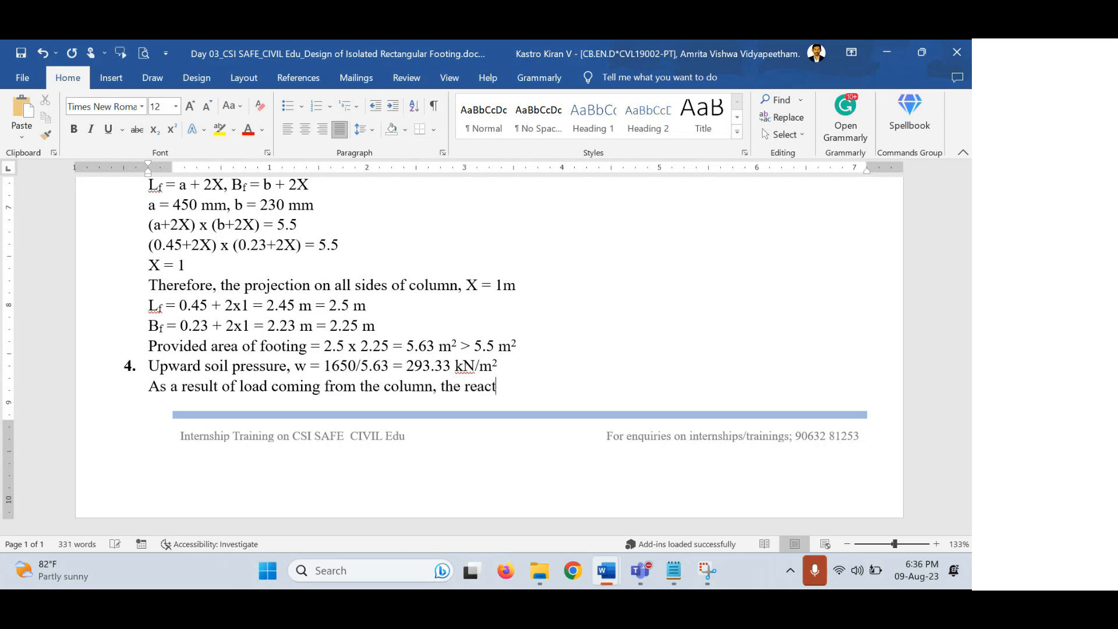
pyautogui.write('ion force acts at t')
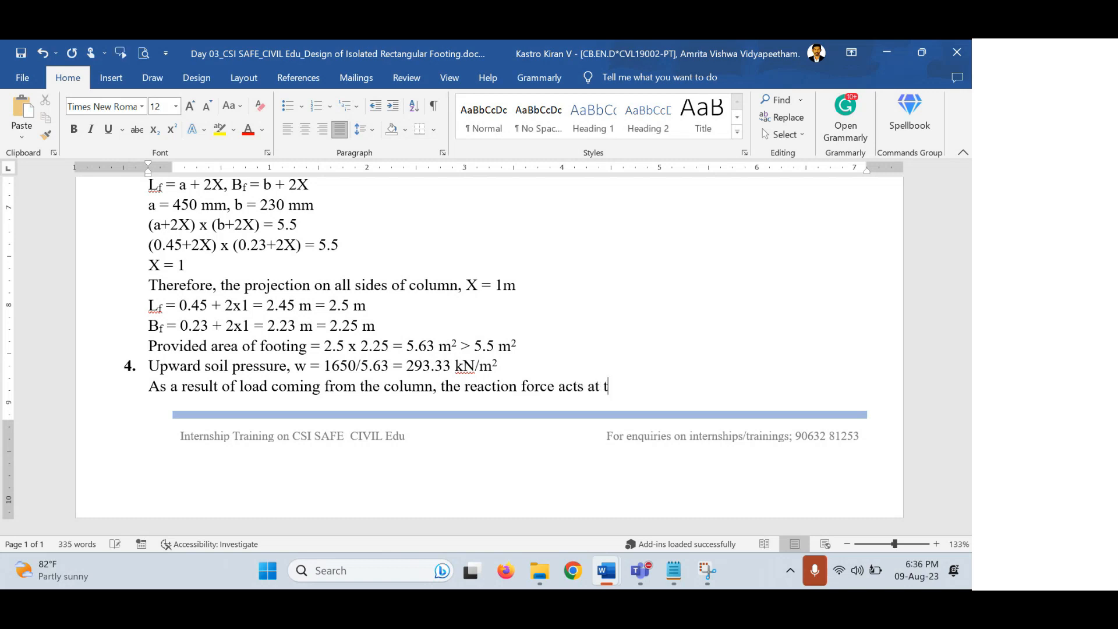
pyautogui.write('he bottom of the')
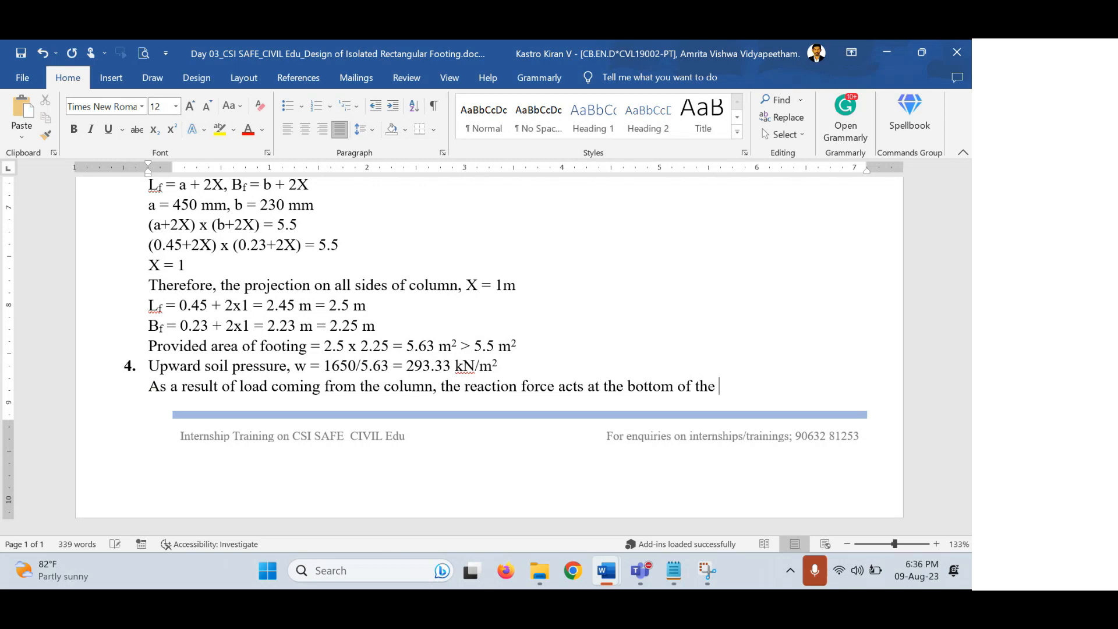
pyautogui.write(' footings i')
pyautogui.press('BackSpace')
pyautogui.press('BackSpace')
pyautogui.write('s')
pyautogui.press('BackSpace')
pyautogui.write('is known as')
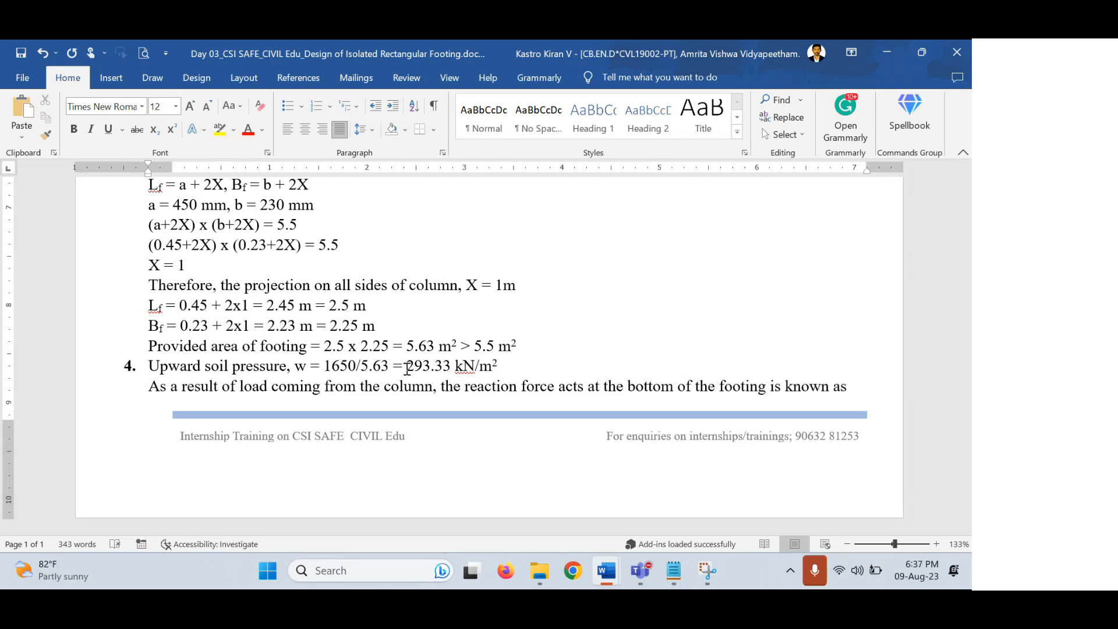
pyautogui.write(' Upward so')
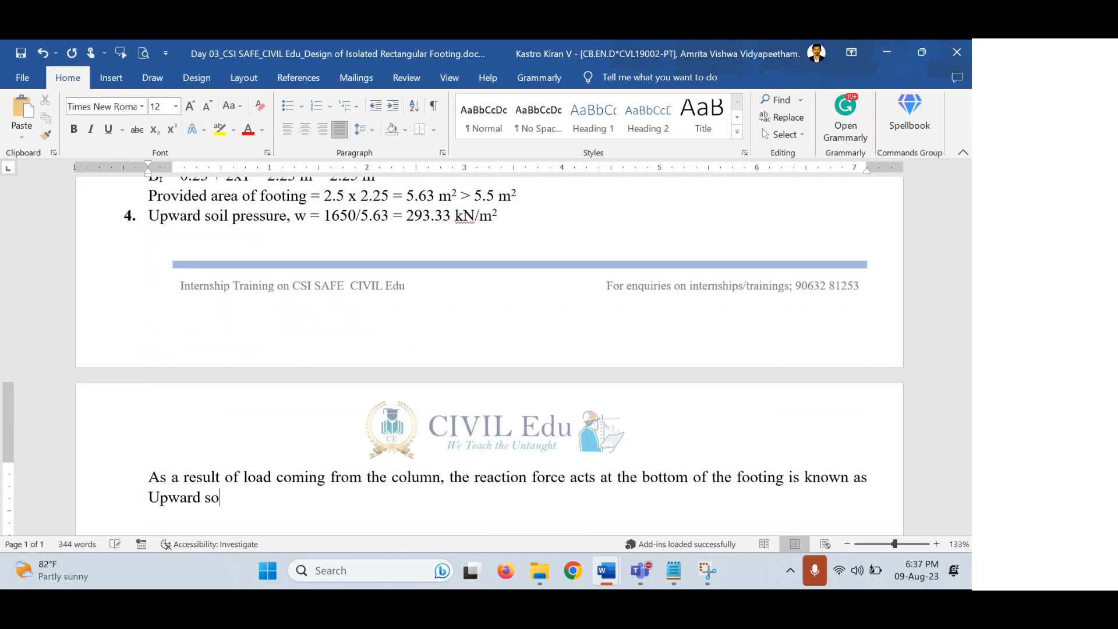
pyautogui.write('il pressuire')
pyautogui.press('BackSpace')
pyautogui.press('Right')
pyautogui.press('Right')
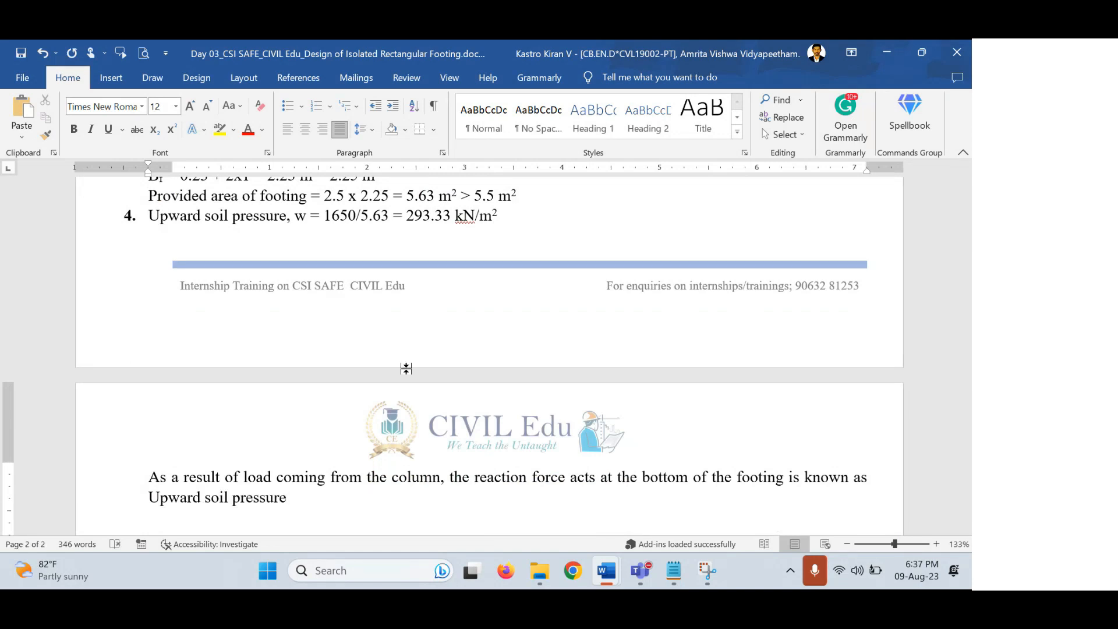
# Italicize 'Upward soil pressure' and end the sentence with a period.
pyautogui.hotkey('shift', 'Home')
pyautogui.hotkey('ctrl', 'i')
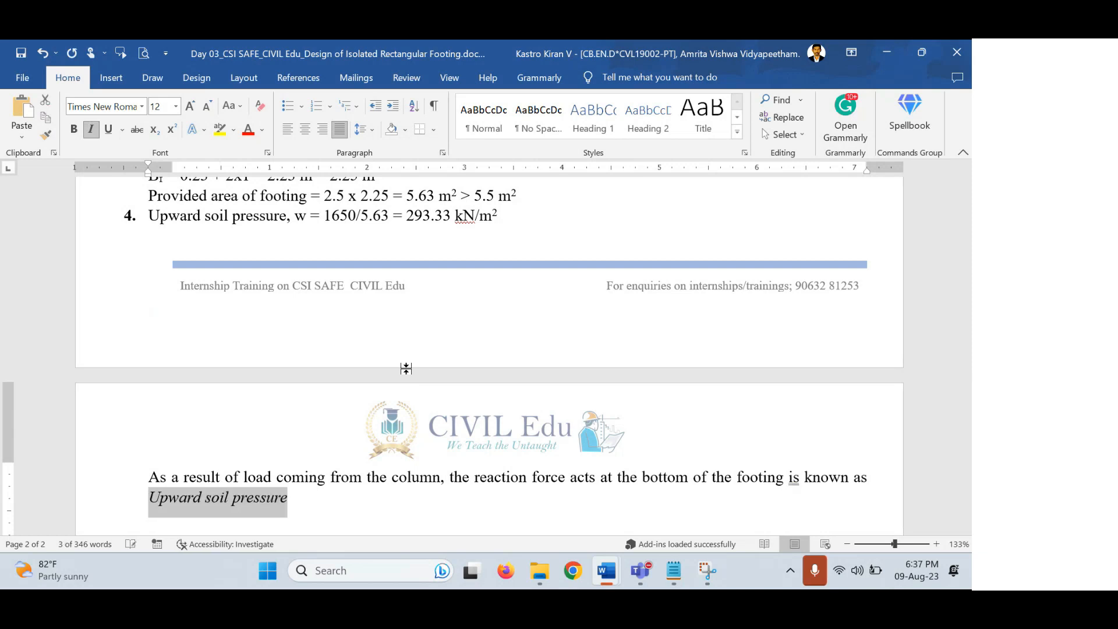
pyautogui.press('End')
pyautogui.write('.')
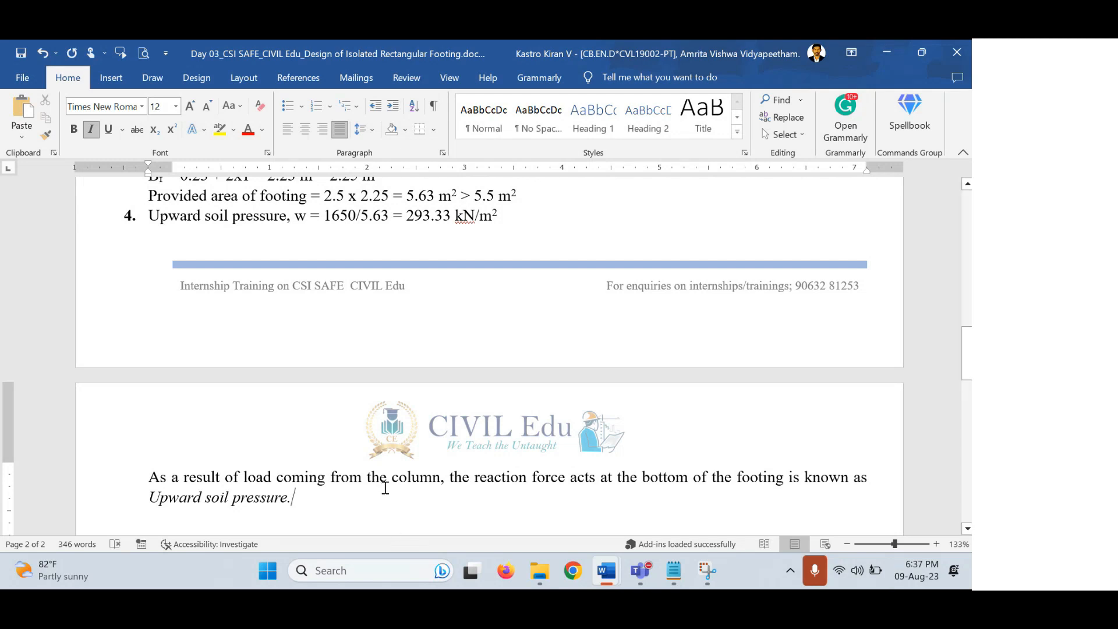
pyautogui.scroll(-1, 384, 487)
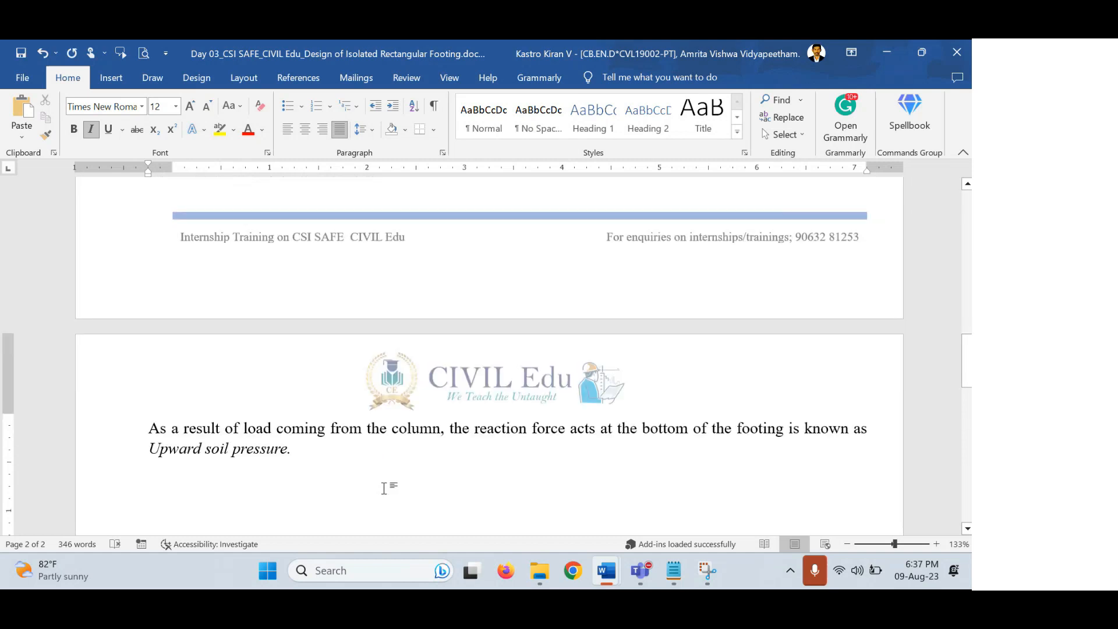
# Remove the stray letters after the upward soil pressure paragraph and begin a new line.
pyautogui.scroll(-2, 385, 488)
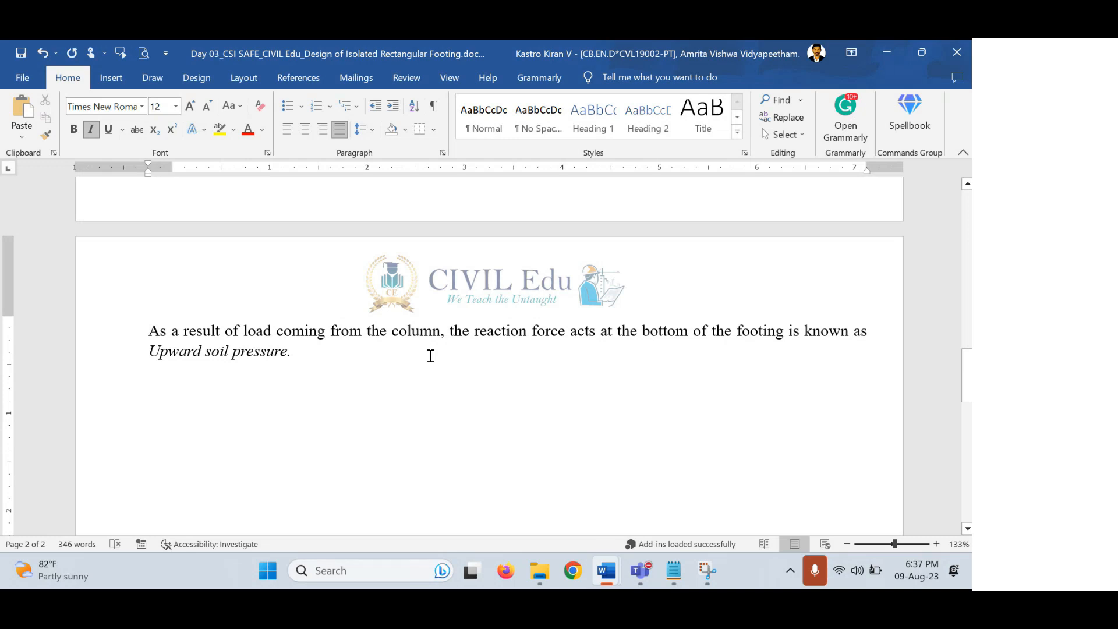
pyautogui.write('efg')
pyautogui.scroll(-1, 309, 347)
pyautogui.press('BackSpace')
pyautogui.press('BackSpace')
pyautogui.press('BackSpace')
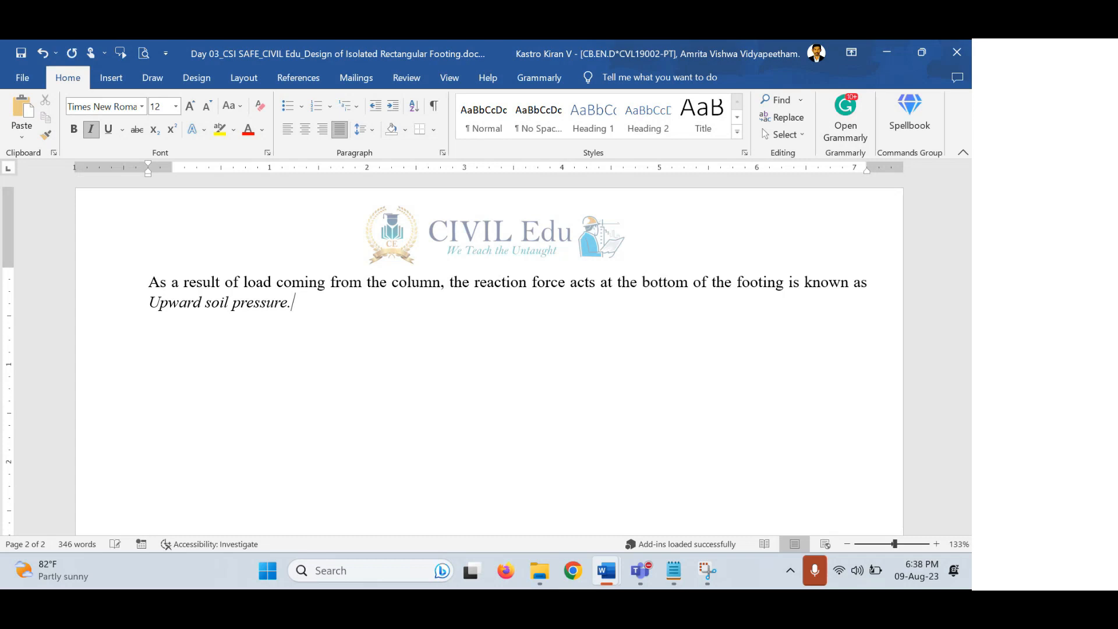
pyautogui.press('Return')
# Type 'Nte: While designing' and, on a new line, 'Upward soil pressure must always be less than the SBC of soil'.
pyautogui.write('Nte: While designing')
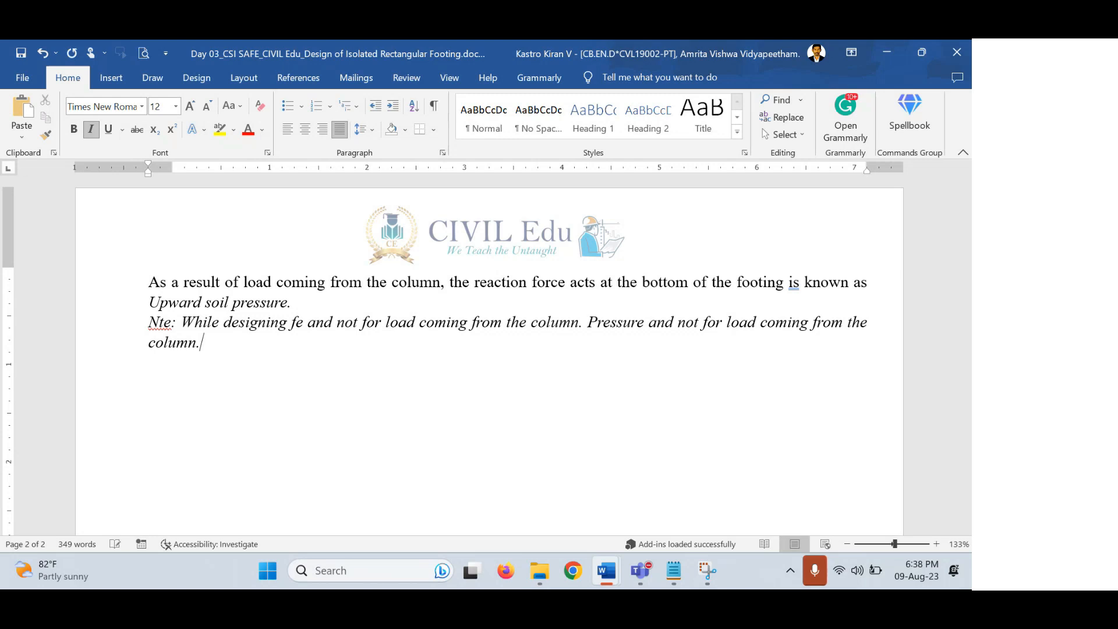
pyautogui.press('Return')
pyautogui.write('Upward soil presasure must always be less than the')
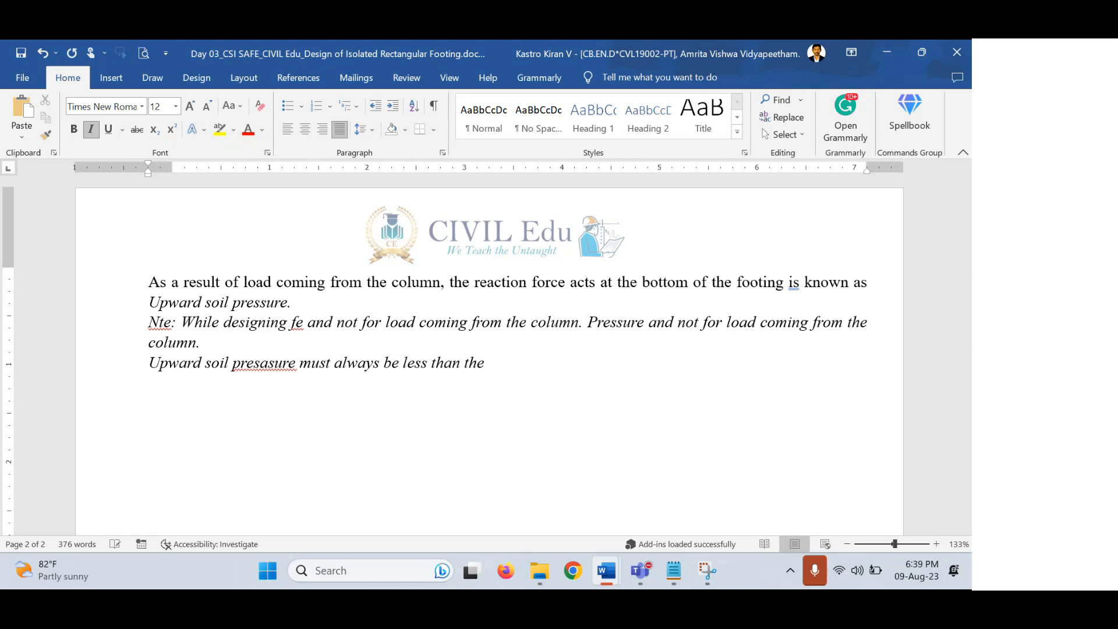
pyautogui.write('S')
pyautogui.write('BC of soil')
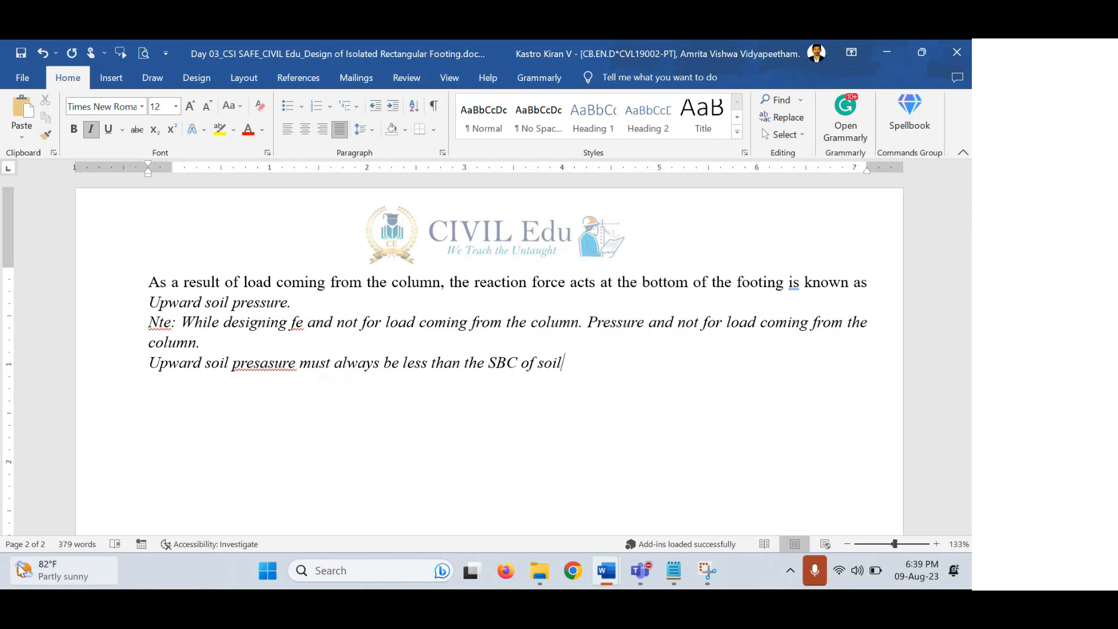
# Dismiss the weather panel and correct the misspelt 'presasure' to 'pressure'.
pyautogui.moveTo(21, 568)
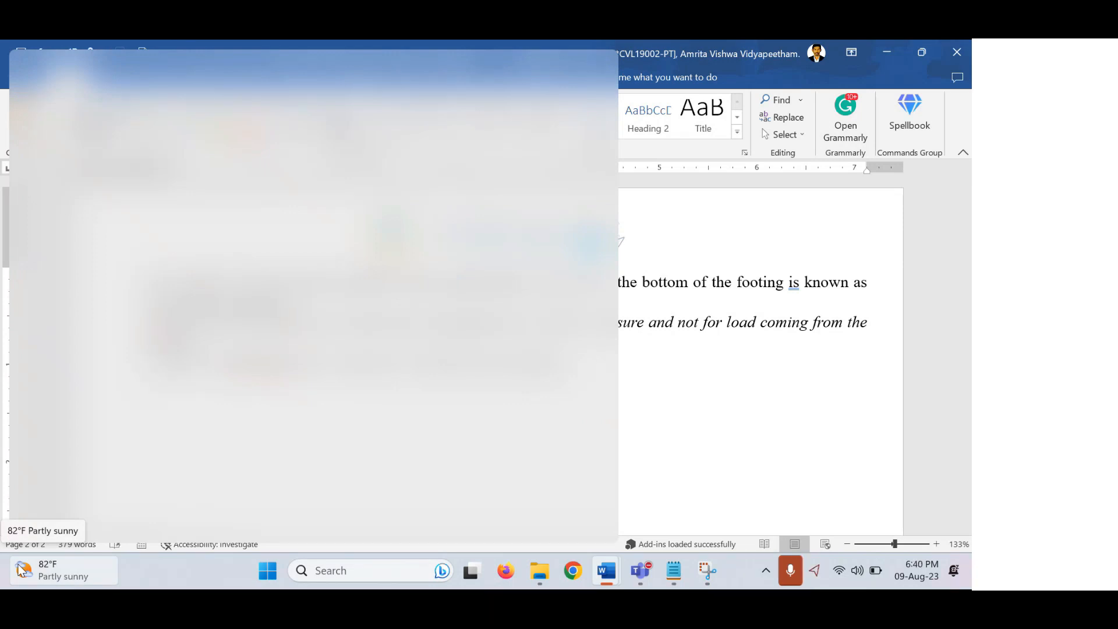
pyautogui.click(710, 354)
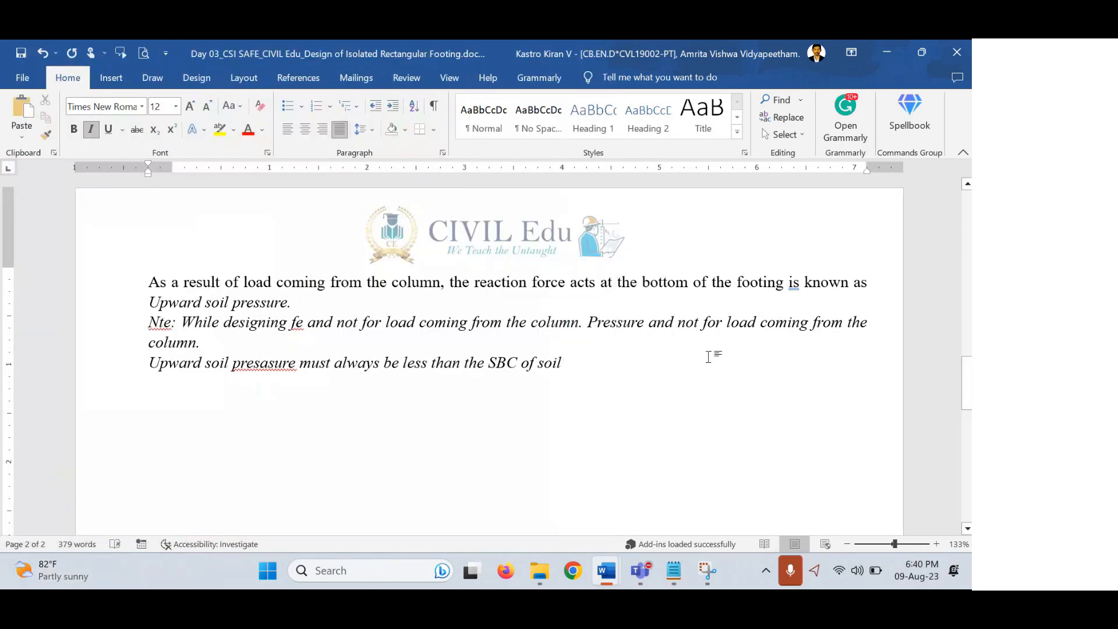
pyautogui.click(269, 365)
pyautogui.press('BackSpace')
pyautogui.write('s')
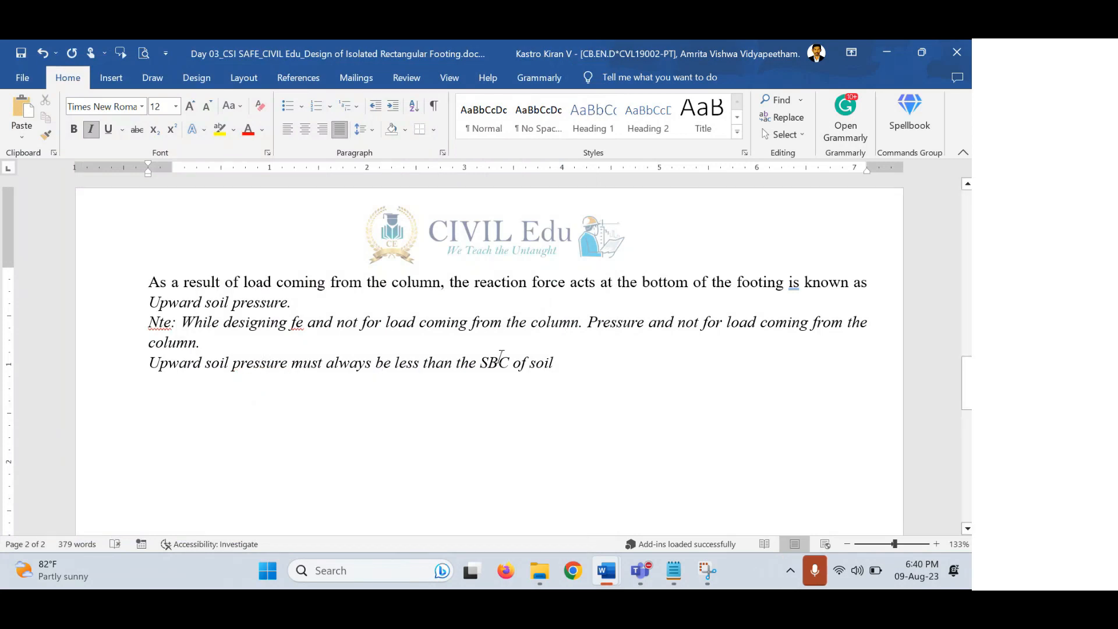
# Begin a new line typed '5. depth of footing'.
pyautogui.press('End')
pyautogui.press('Return')
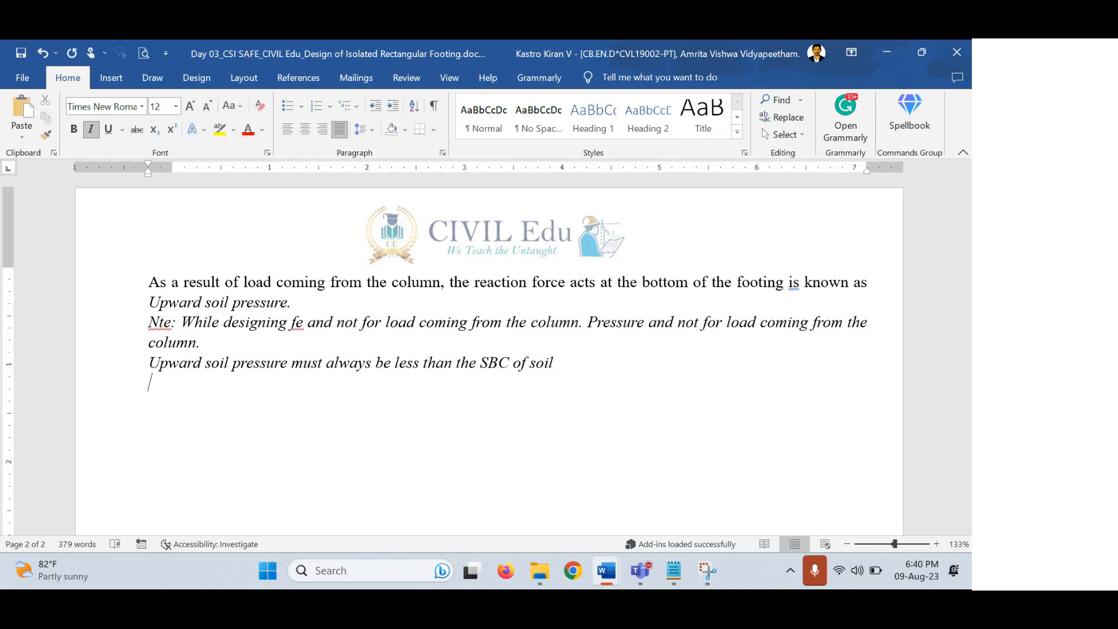
pyautogui.write('5. depth of ')
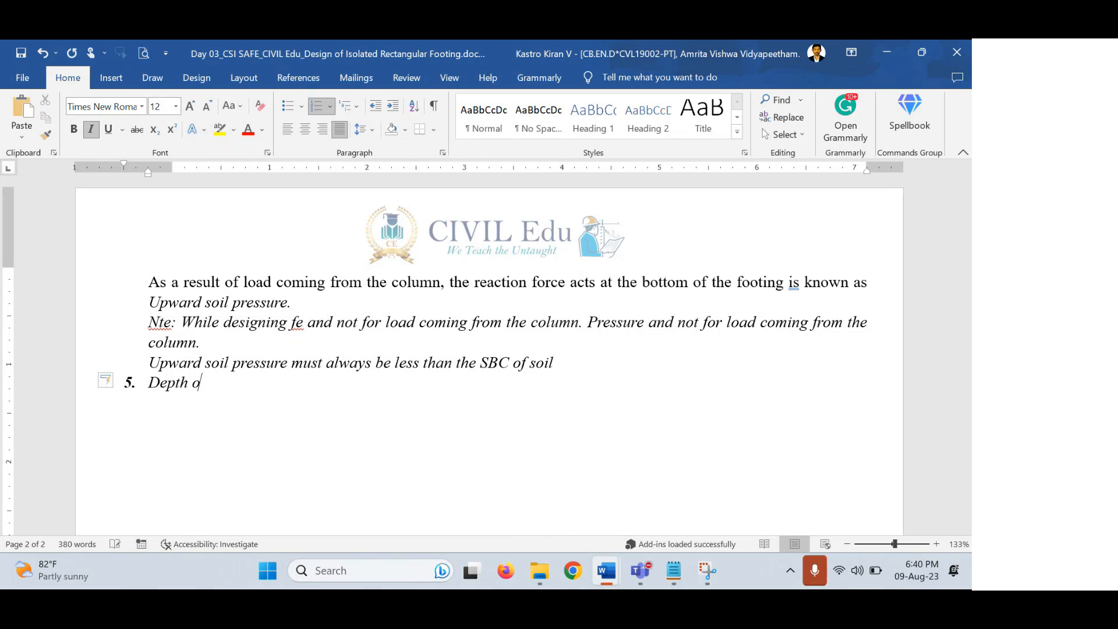
pyautogui.write('footing')
# Make 'Depth of footing' a bold, non-italic item 5 heading, removing the extra item 6.
pyautogui.press('Return')
pyautogui.press('BackSpace')
pyautogui.press('BackSpace')
pyautogui.press('BackSpace')
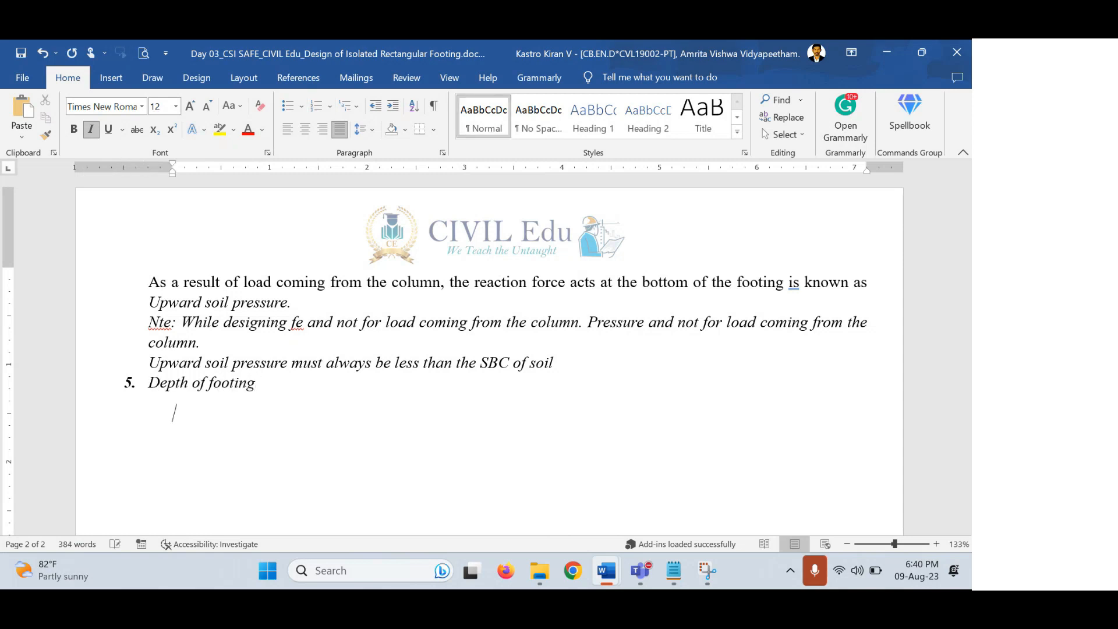
pyautogui.hotkey('shift', 'Home')
pyautogui.hotkey('ctrl', 'i')
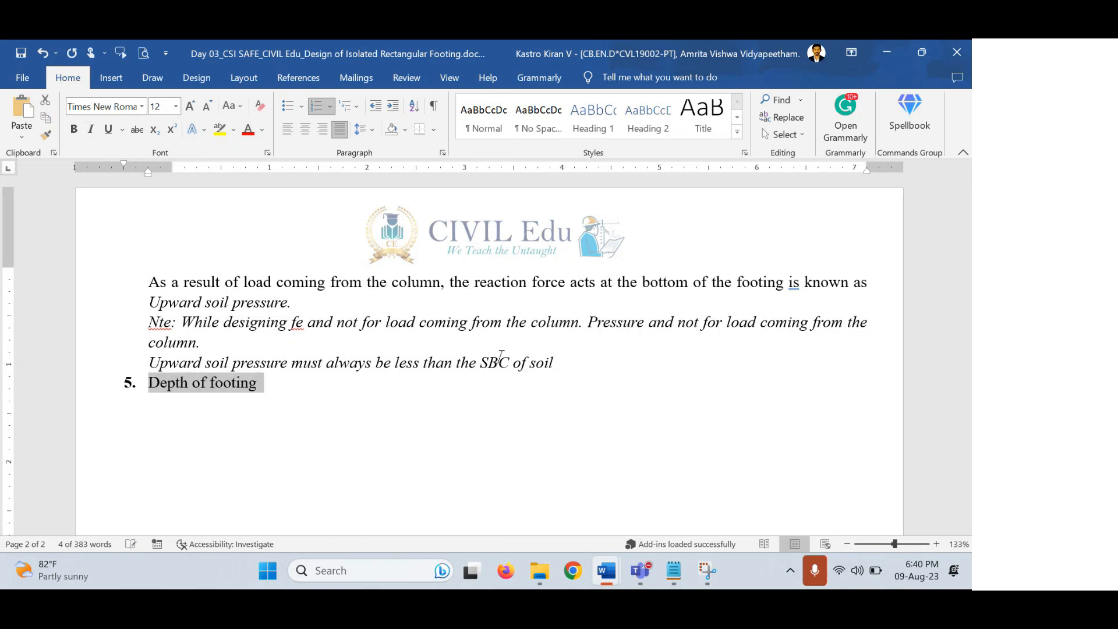
pyautogui.hotkey('ctrl', 'b')
pyautogui.press('End')
# Add an unnumbered, non-bold line under the heading.
pyautogui.press('Return')
pyautogui.press('BackSpace')
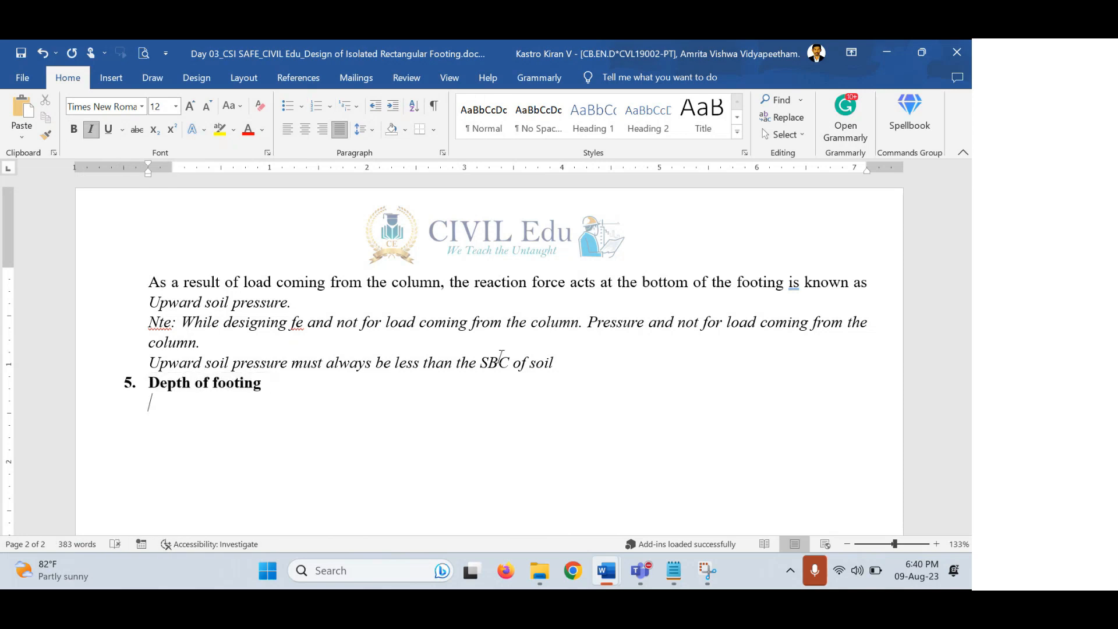
pyautogui.hotkey('ctrl', 'b')
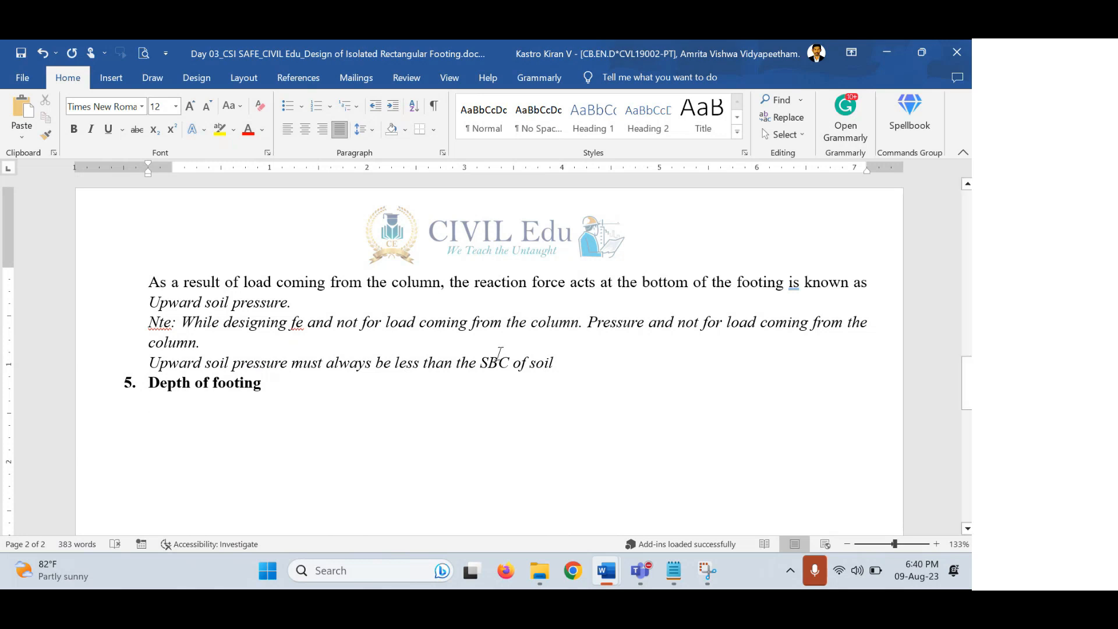
# Type 'The depth of the footings is influenced by a) Flexural criteria b) Shear criteria' and save.
pyautogui.write('The depth')
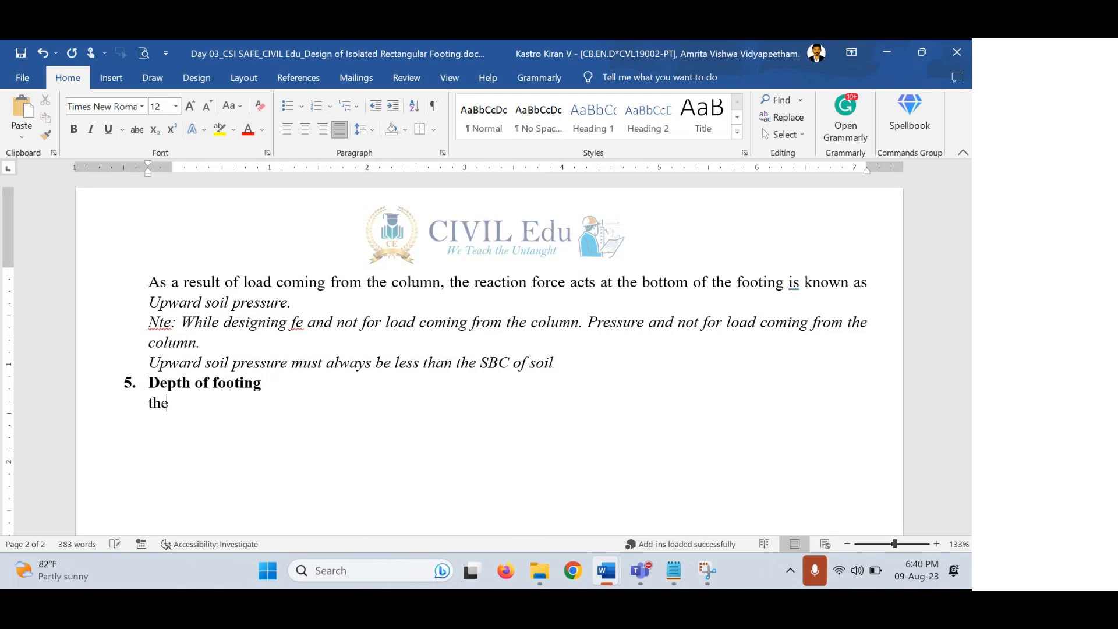
pyautogui.write(' of the footi')
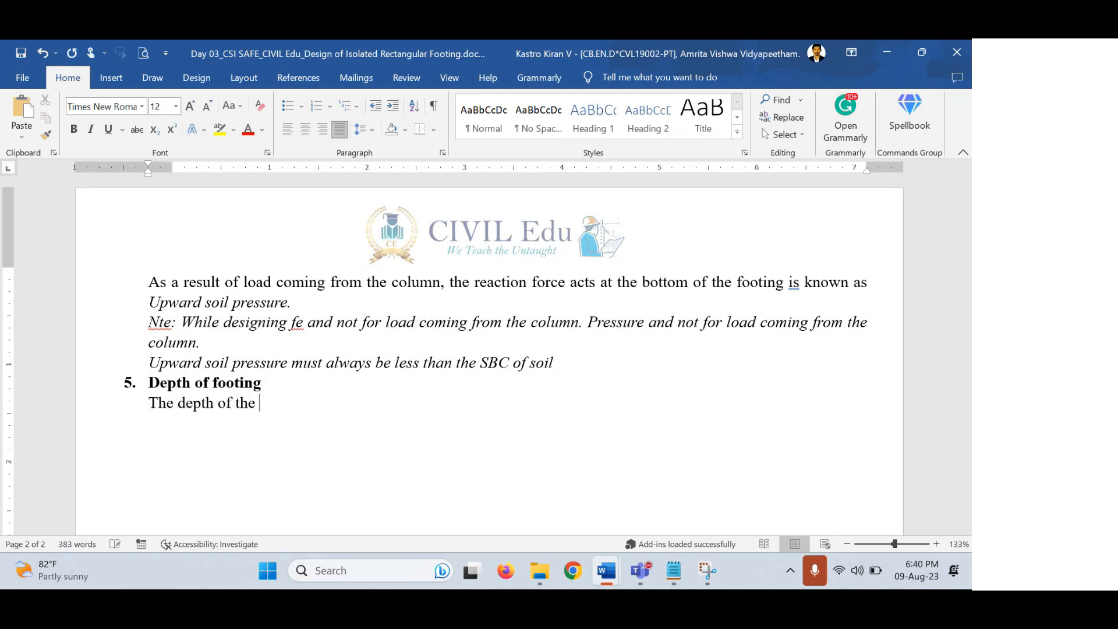
pyautogui.write('ngs is influe')
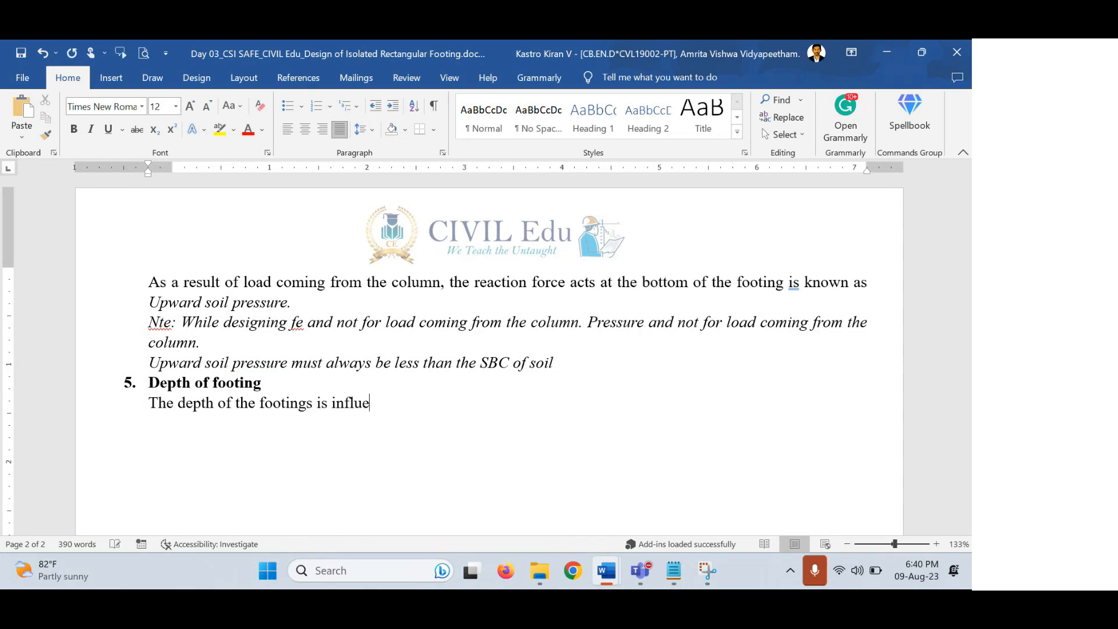
pyautogui.write('nced by a) Flexur')
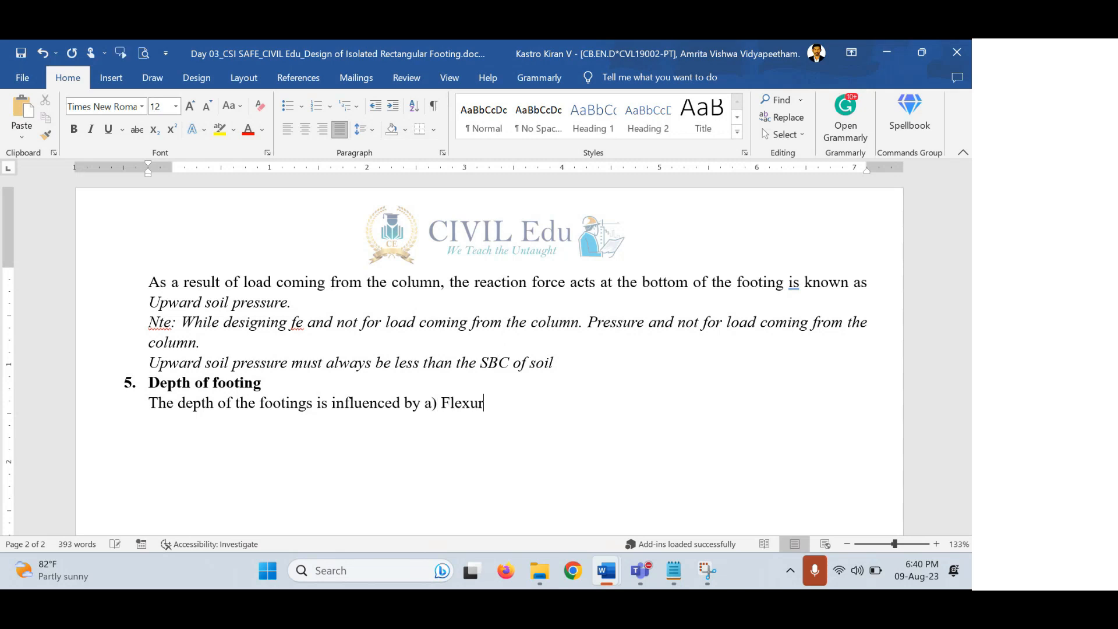
pyautogui.write('al cire')
pyautogui.press('BackSpace')
pyautogui.press('BackSpace')
pyautogui.press('BackSpace')
pyautogui.write('criteria b) Shear criteria')
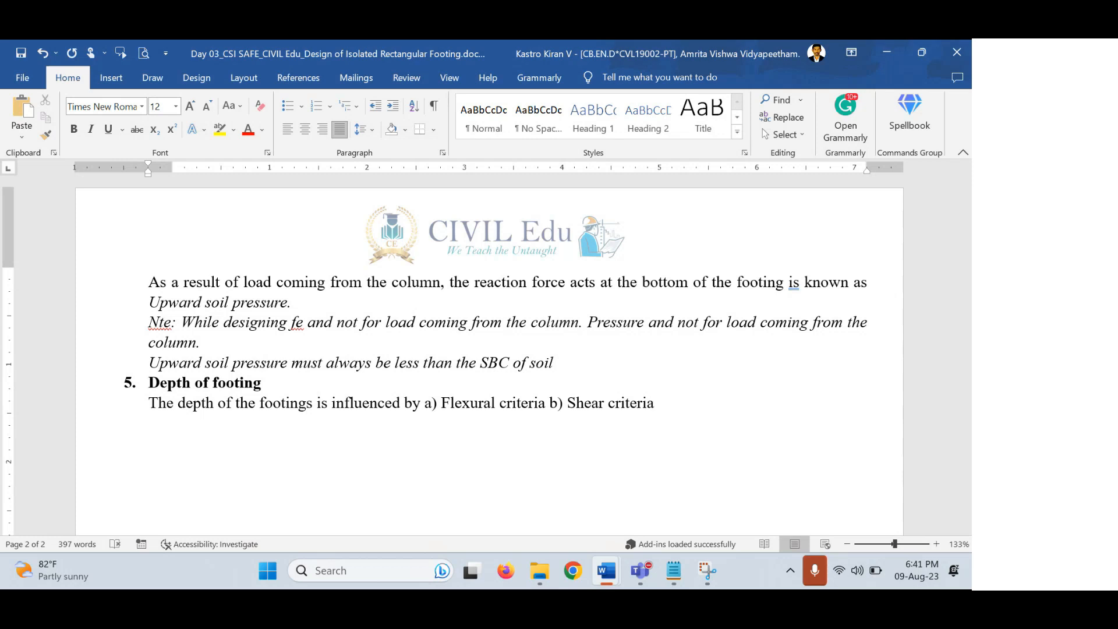
pyautogui.hotkey('ctrl', 's')
# On a new line, write that the flexural-criteria depth will be checked against the shear criteria.
pyautogui.press('Return')
pyautogui.write('Whatever the depth is required')
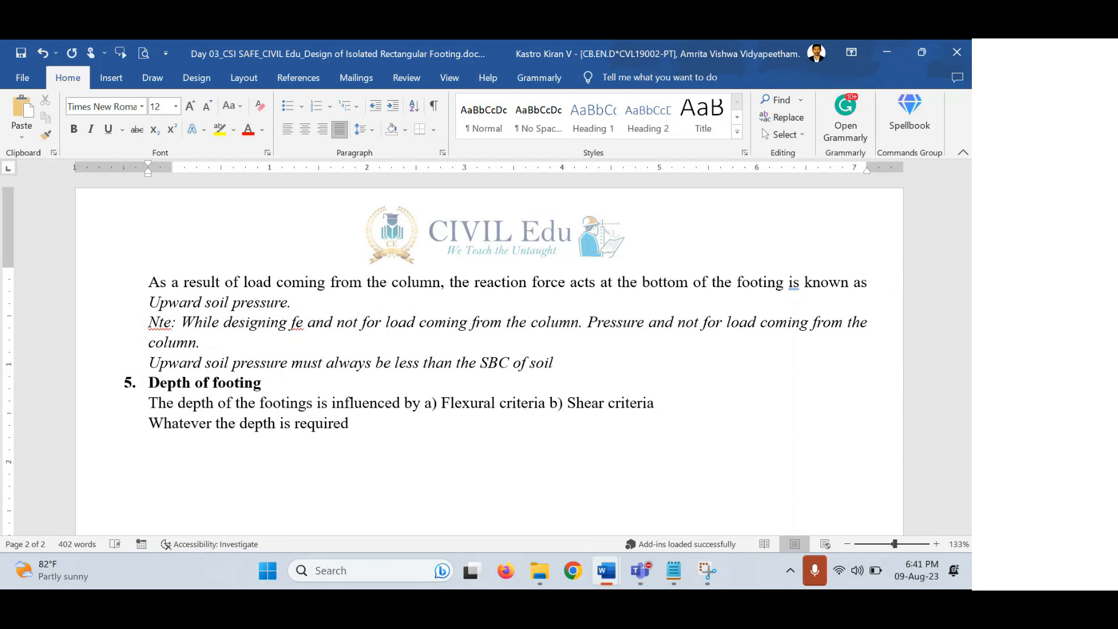
pyautogui.write(' as per the flexural c')
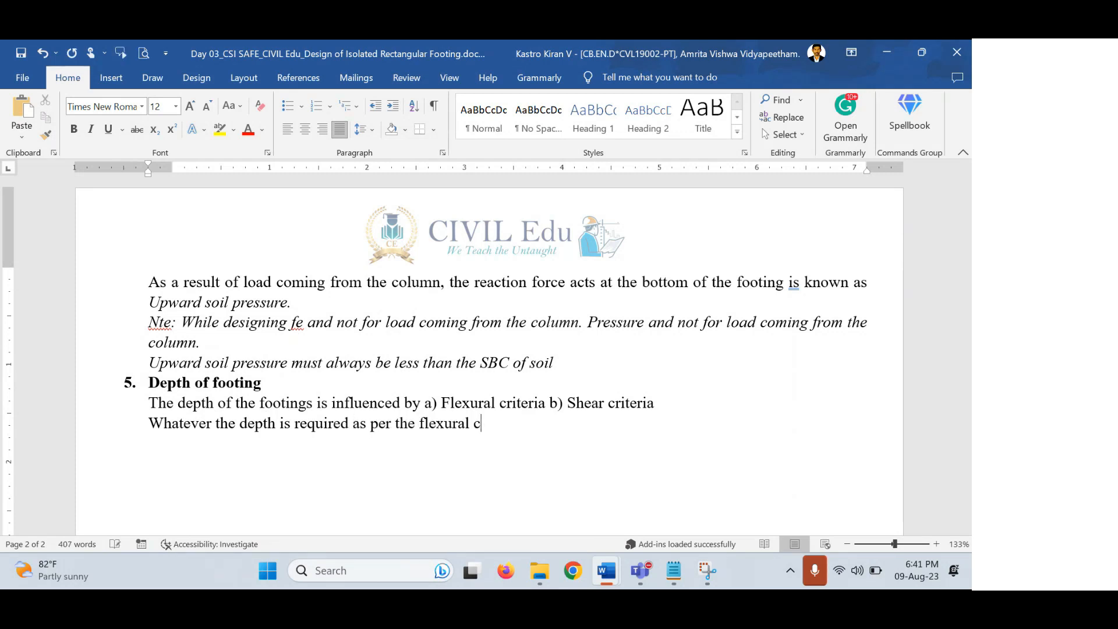
pyautogui.write('riteria, that depth we will c')
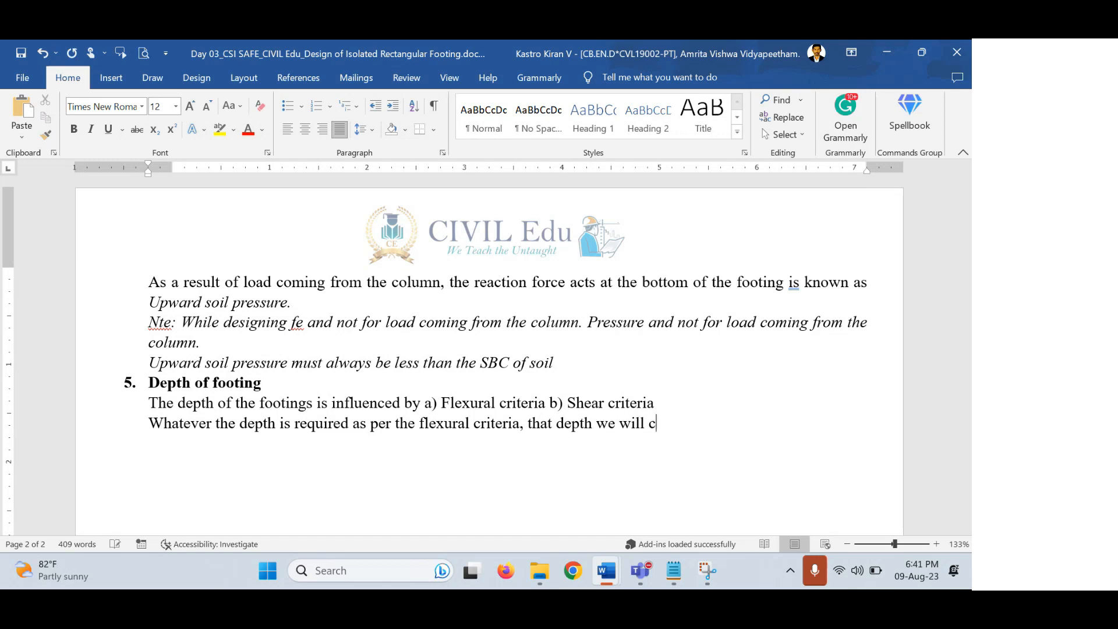
pyautogui.write('heck agaiuns')
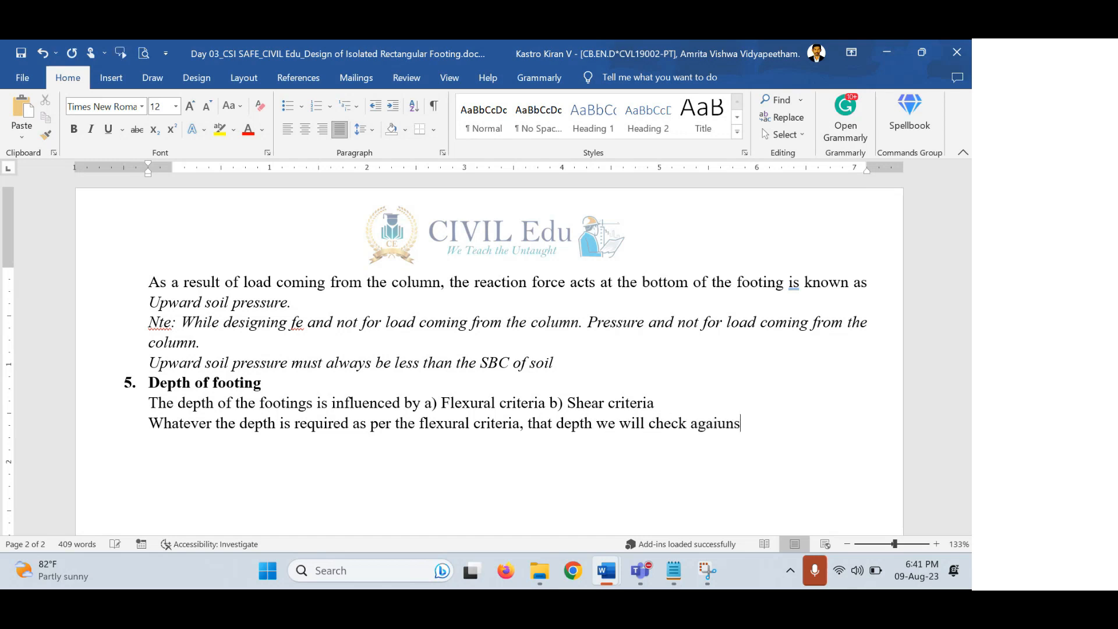
pyautogui.press('BackSpace')
pyautogui.press('BackSpace')
pyautogui.press('BackSpace')
pyautogui.write('nst the shear')
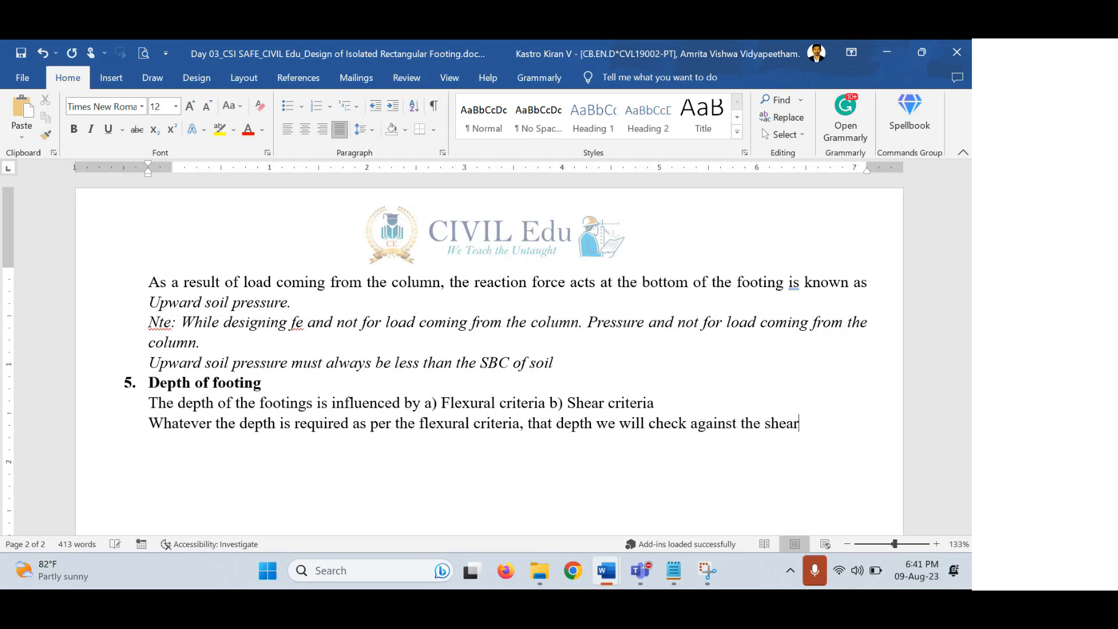
pyautogui.write(' criteria.')
# Add that the footing depth is finalized only if it is also safe in shear criteria.
pyautogui.write('If ')
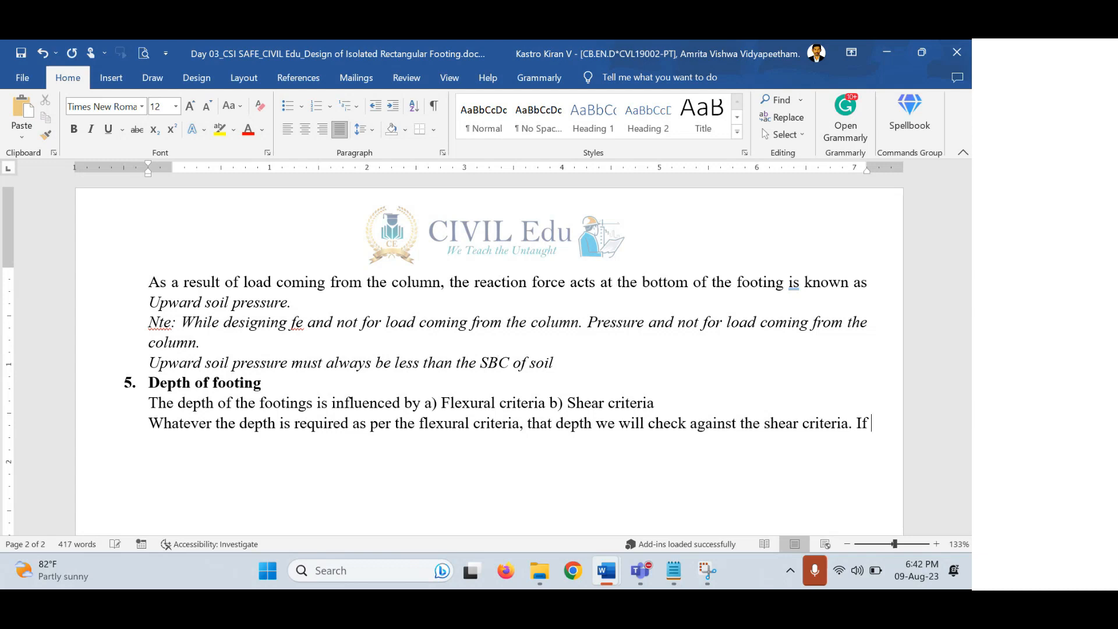
pyautogui.write('it gets safe in shear cr')
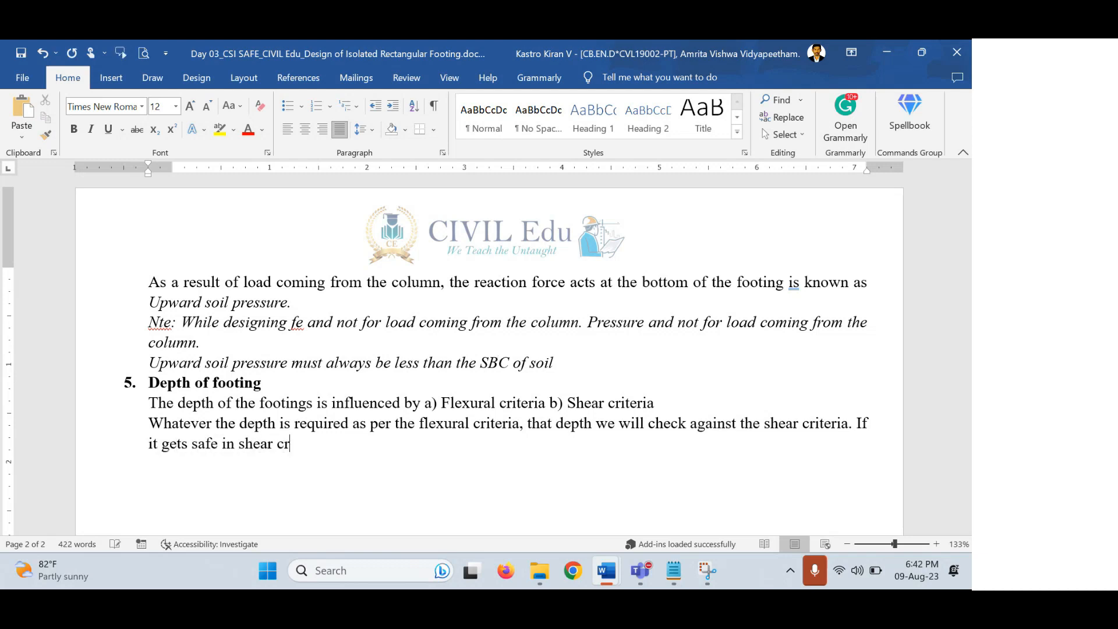
pyautogui.write('iteria also then only w')
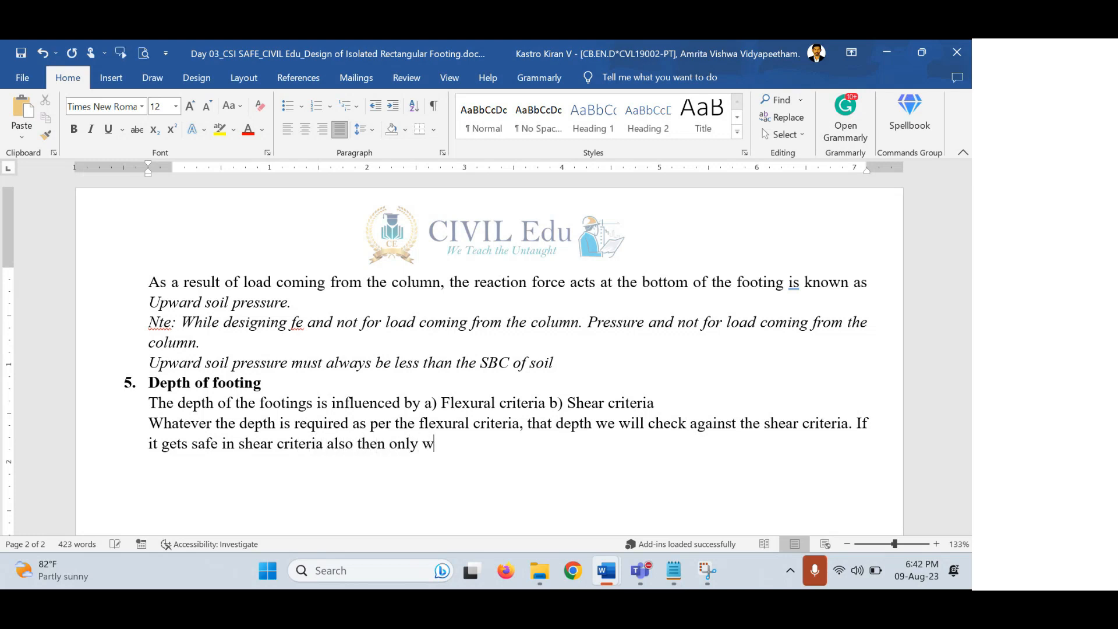
pyautogui.write('e will finalize the depoth')
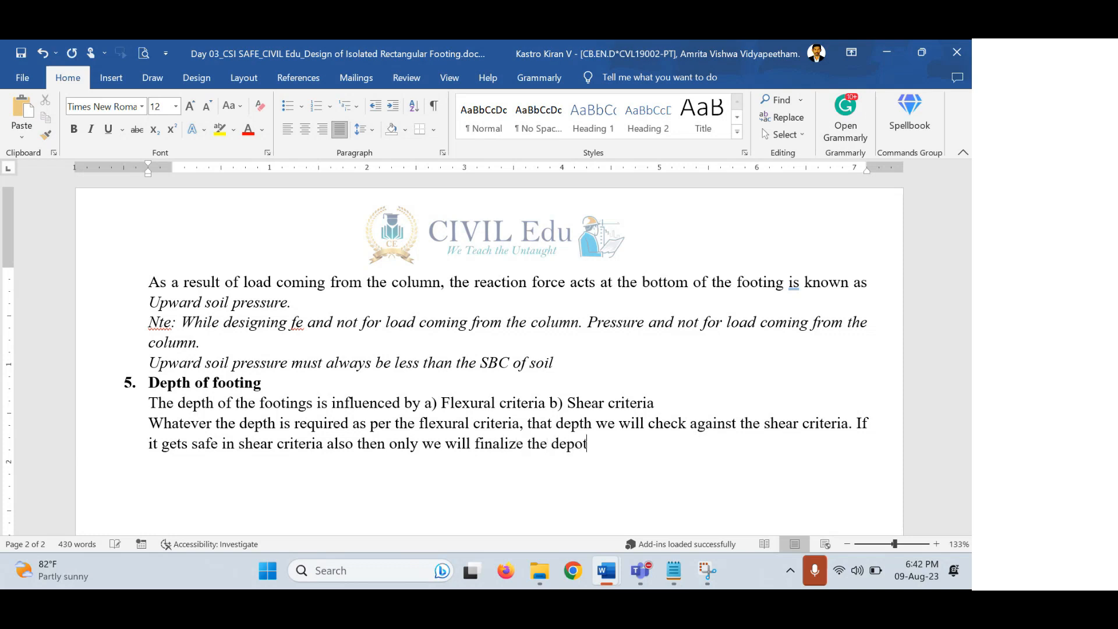
pyautogui.press('BackSpace')
pyautogui.press('BackSpace')
pyautogui.press('BackSpace')
pyautogui.press('BackSpace')
pyautogui.write('th of the ')
pyautogui.write('fgo')
pyautogui.press('BackSpace')
pyautogui.press('BackSpace')
pyautogui.write('ooting.')
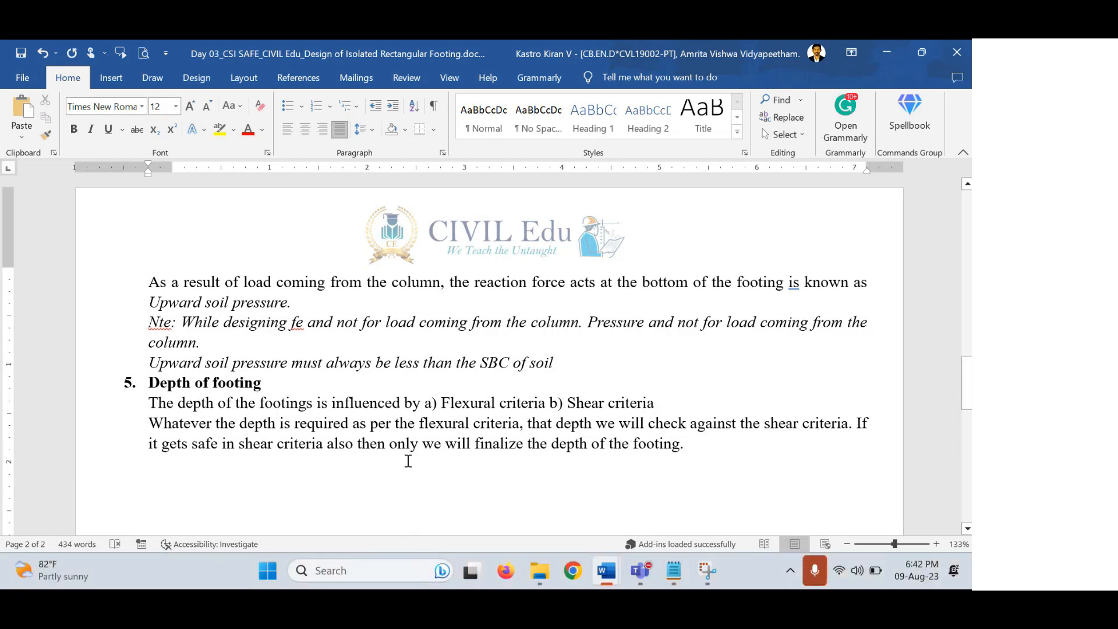
pyautogui.scroll(-4, 407, 461)
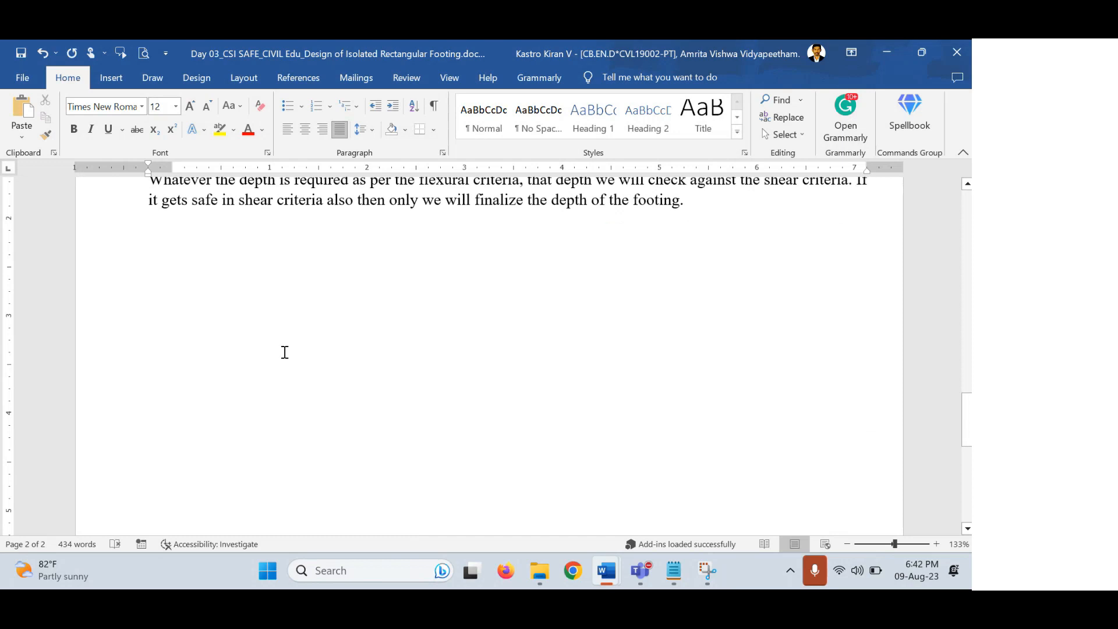
# On a new line, draw a wide footing rectangle with white fill and green outline.
pyautogui.press('Return')
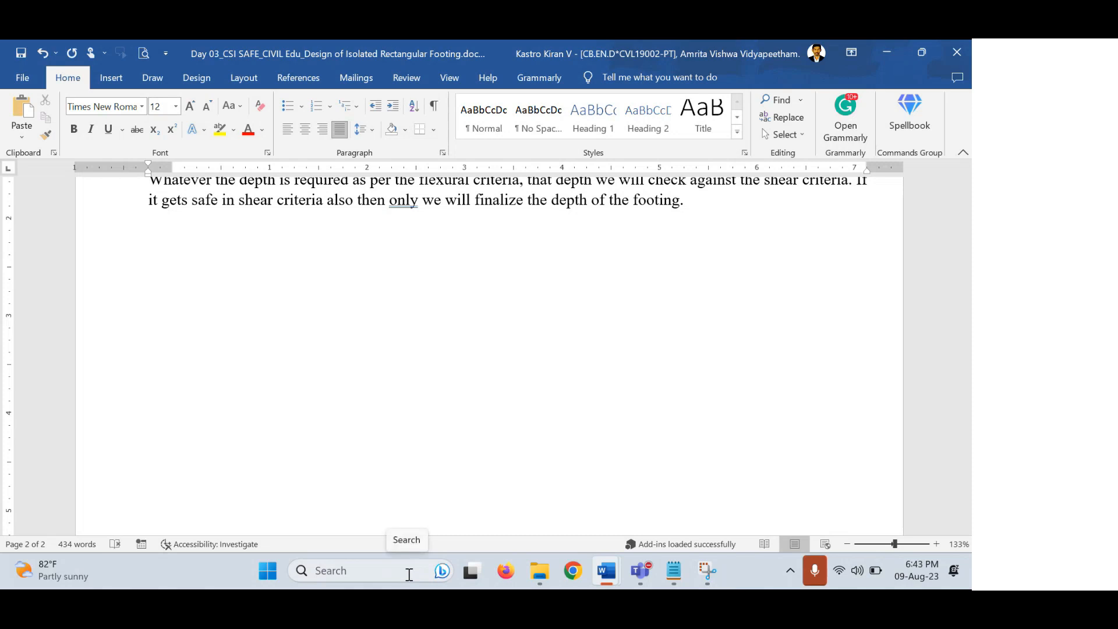
pyautogui.click(112, 77)
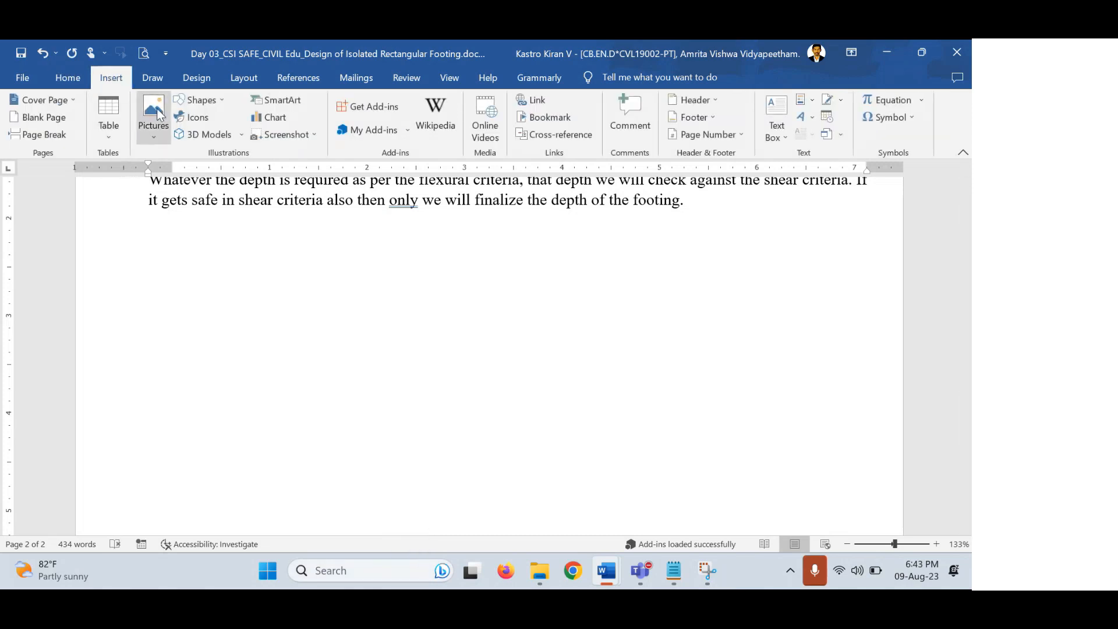
pyautogui.click(200, 100)
pyautogui.click(225, 135)
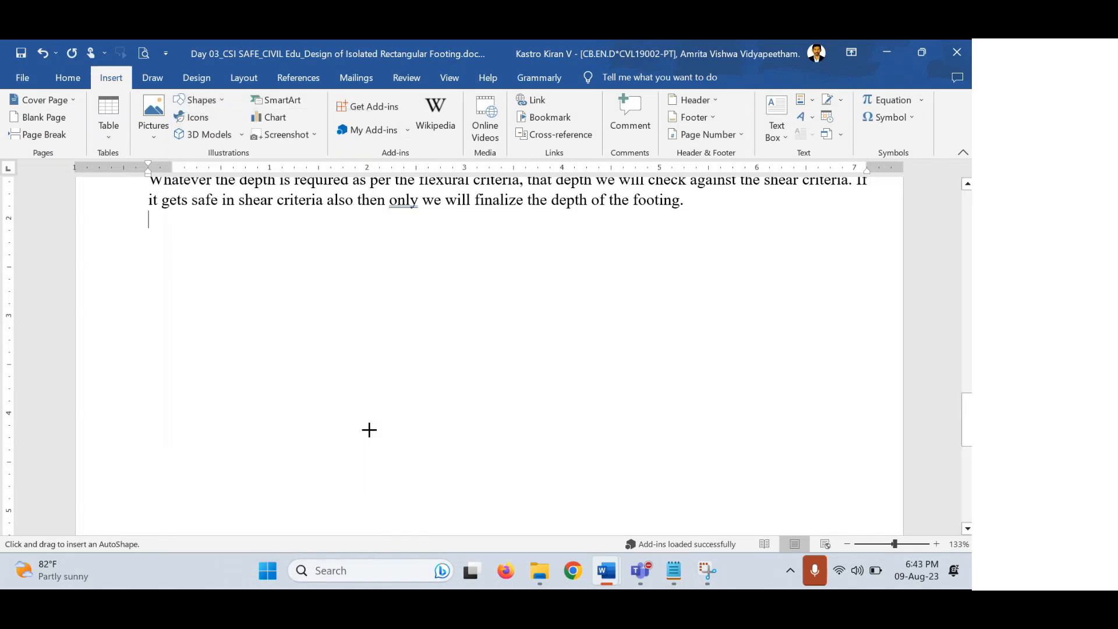
pyautogui.moveTo(377, 386); pyautogui.dragTo(639, 428)
pyautogui.moveTo(529, 402); pyautogui.dragTo(518, 397)
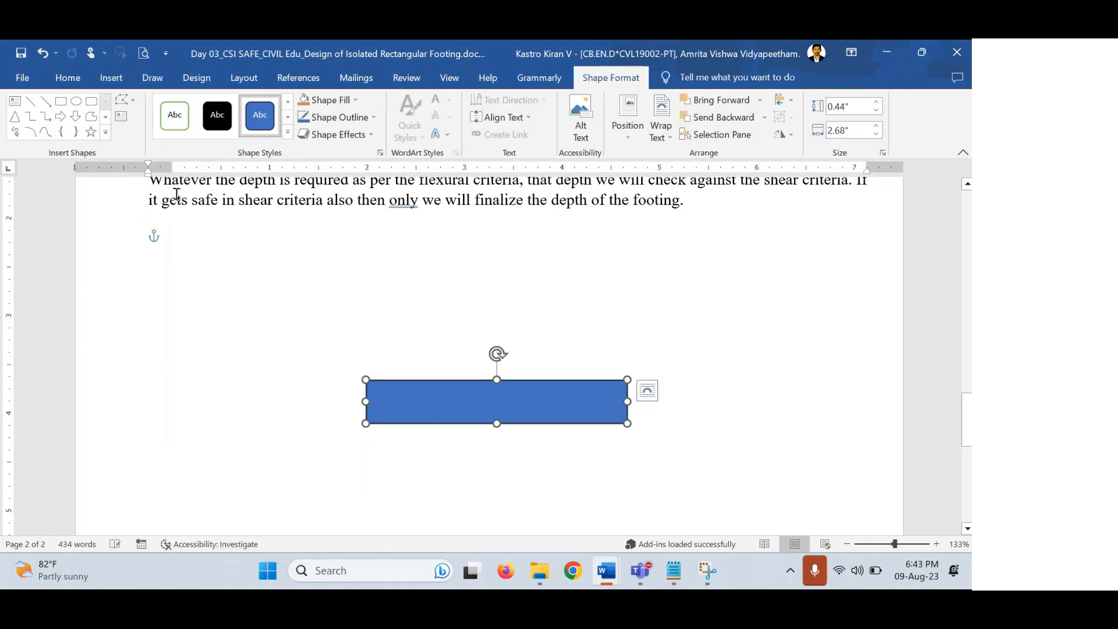
pyautogui.click(177, 115)
pyautogui.click(456, 270)
# Draw a tall solid black column rectangle centred on top of the footing.
pyautogui.click(111, 77)
pyautogui.click(204, 102)
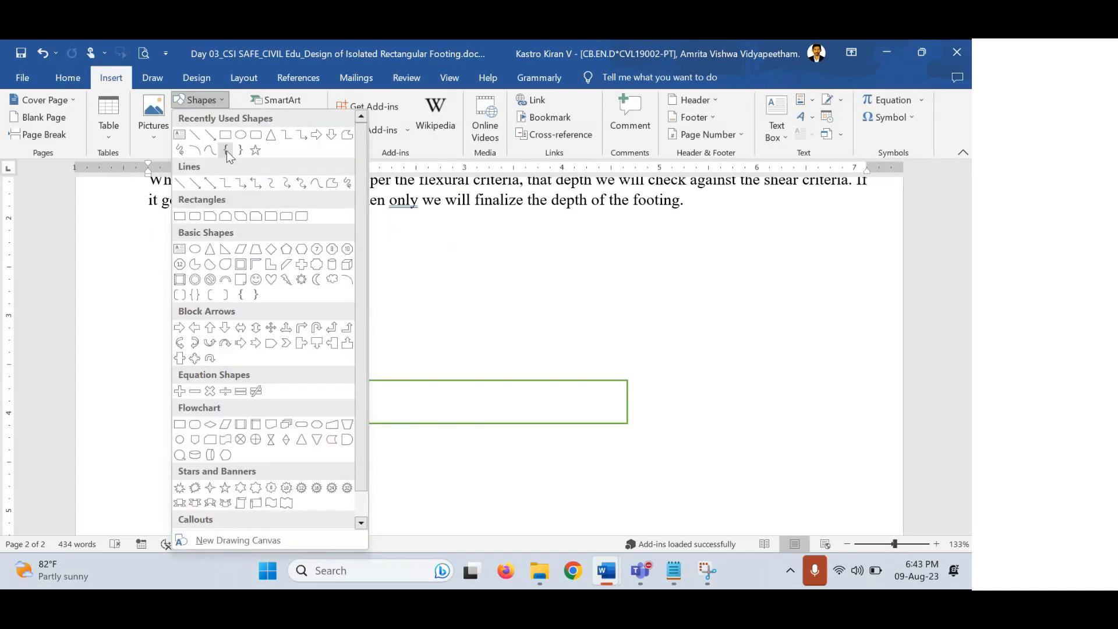
pyautogui.click(225, 136)
pyautogui.moveTo(485, 237); pyautogui.dragTo(536, 383)
pyautogui.moveTo(516, 328); pyautogui.dragTo(500, 328)
pyautogui.press('Up')
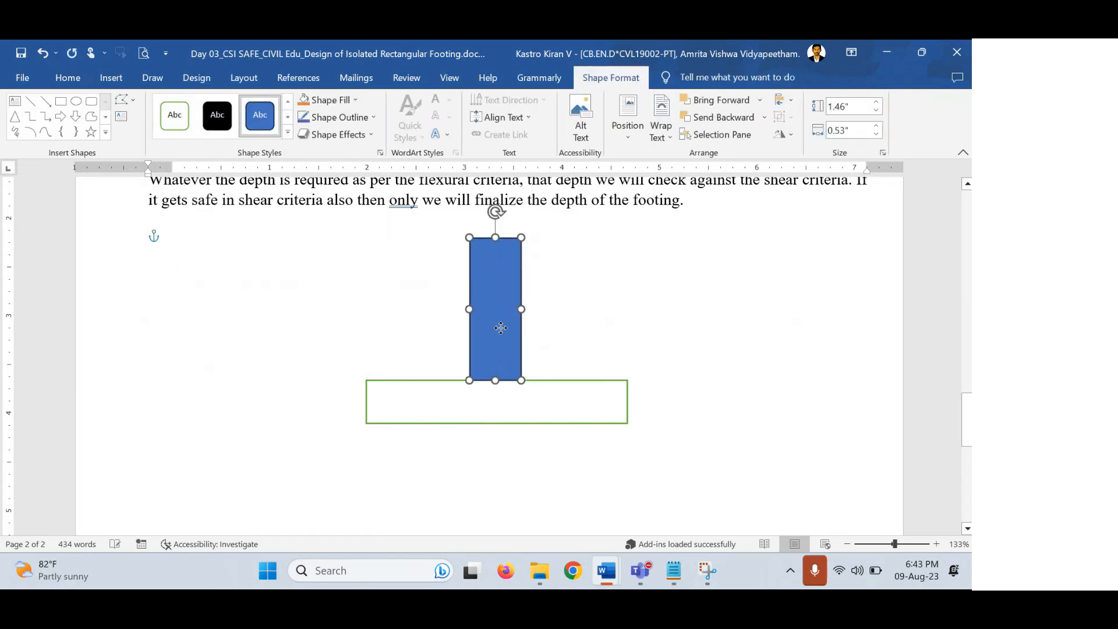
pyautogui.click(213, 113)
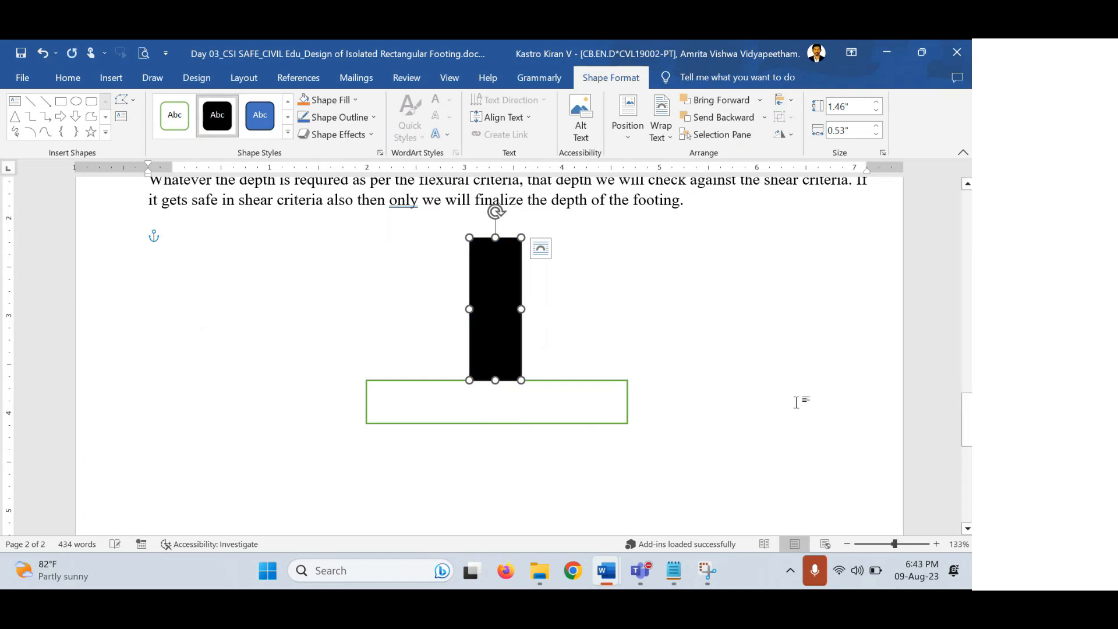
pyautogui.click(722, 361)
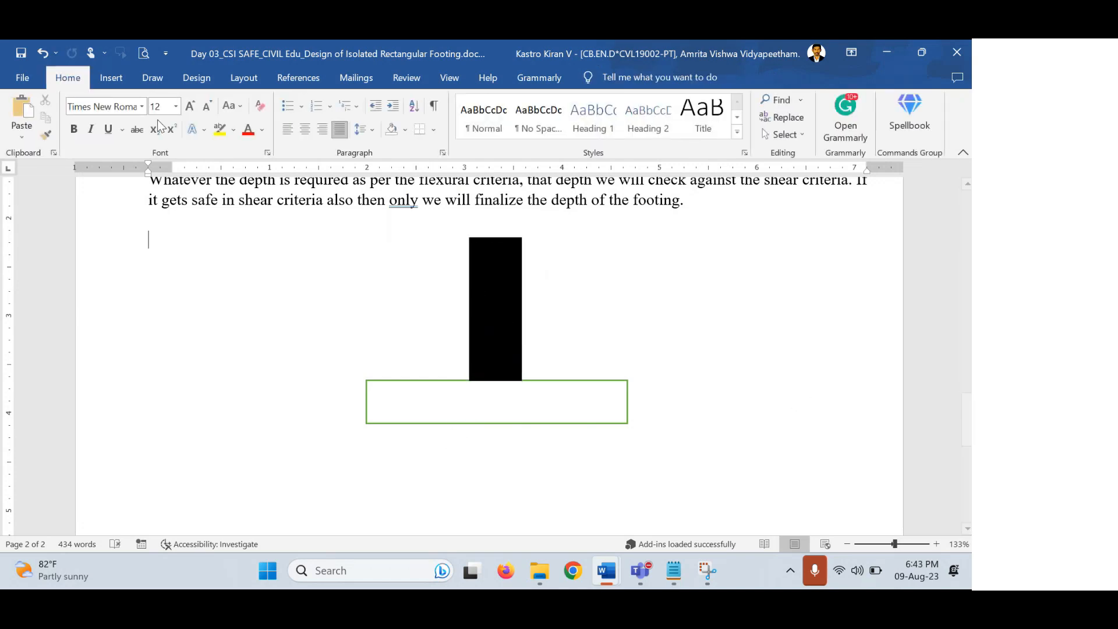
# Draw a downward arrow on the black column and paste a duplicate of it.
pyautogui.click(105, 83)
pyautogui.click(198, 99)
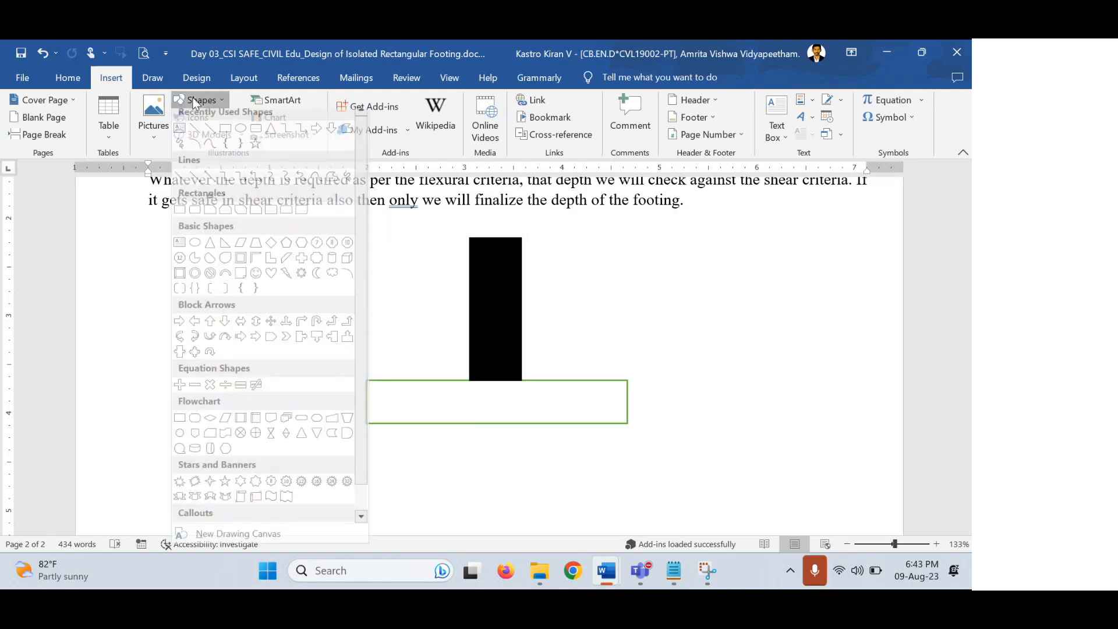
pyautogui.click(337, 134)
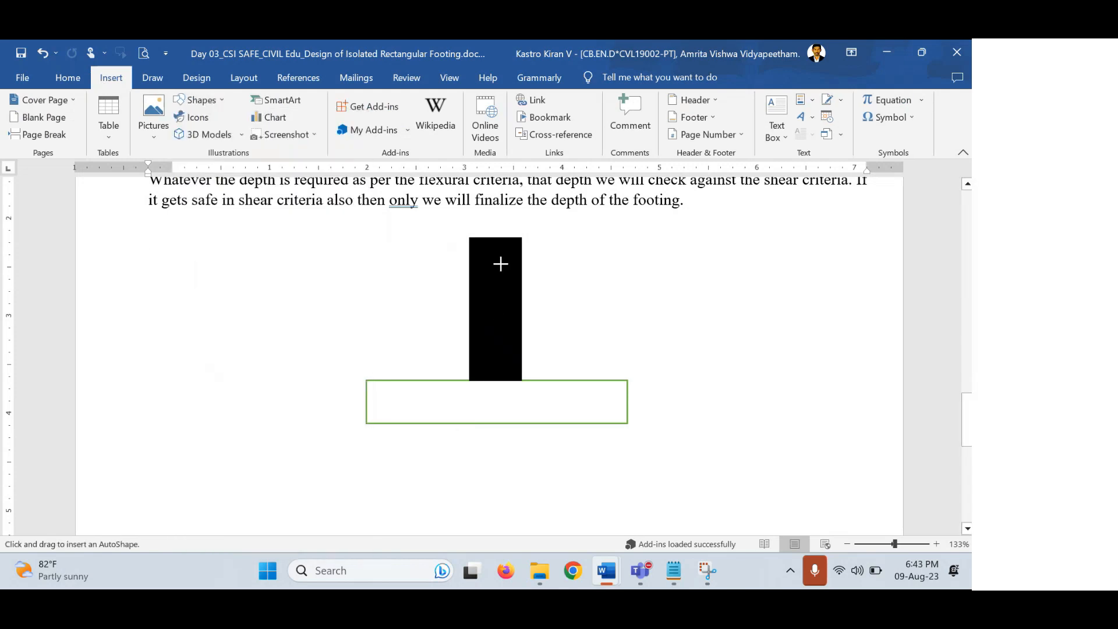
pyautogui.moveTo(497, 258); pyautogui.dragTo(502, 319)
pyautogui.hotkey('ctrl', 'c')
pyautogui.hotkey('ctrl', 'v')
pyautogui.click(548, 326)
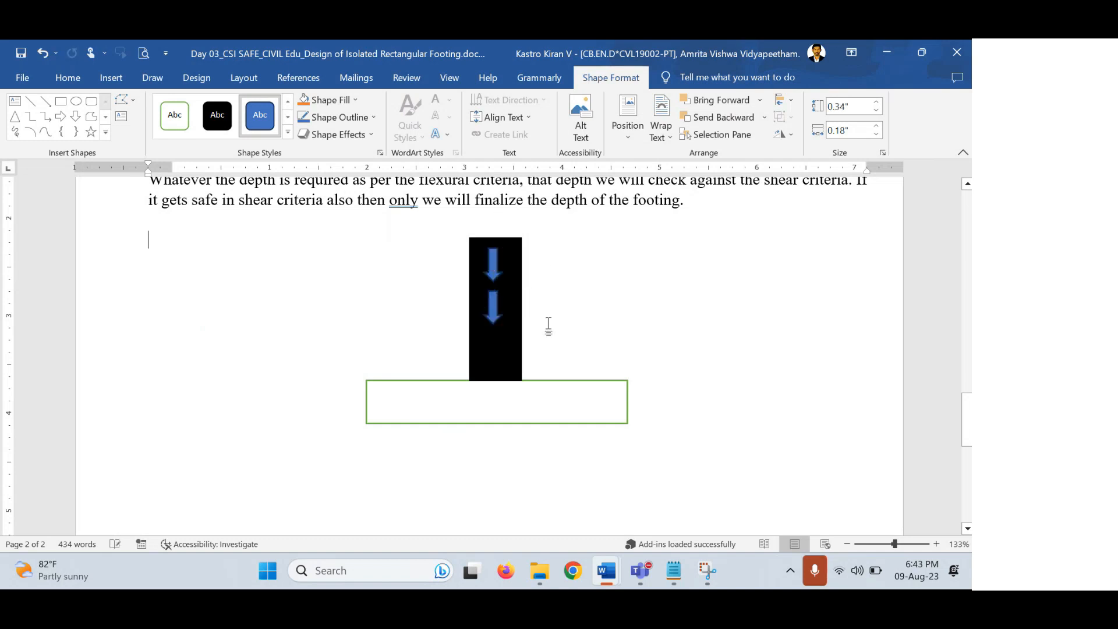
# Colour both arrows orange and move the lower arrow further down the column.
pyautogui.click(501, 274)
pyautogui.keyDown('shift'); pyautogui.click(491, 308); pyautogui.keyUp('shift')
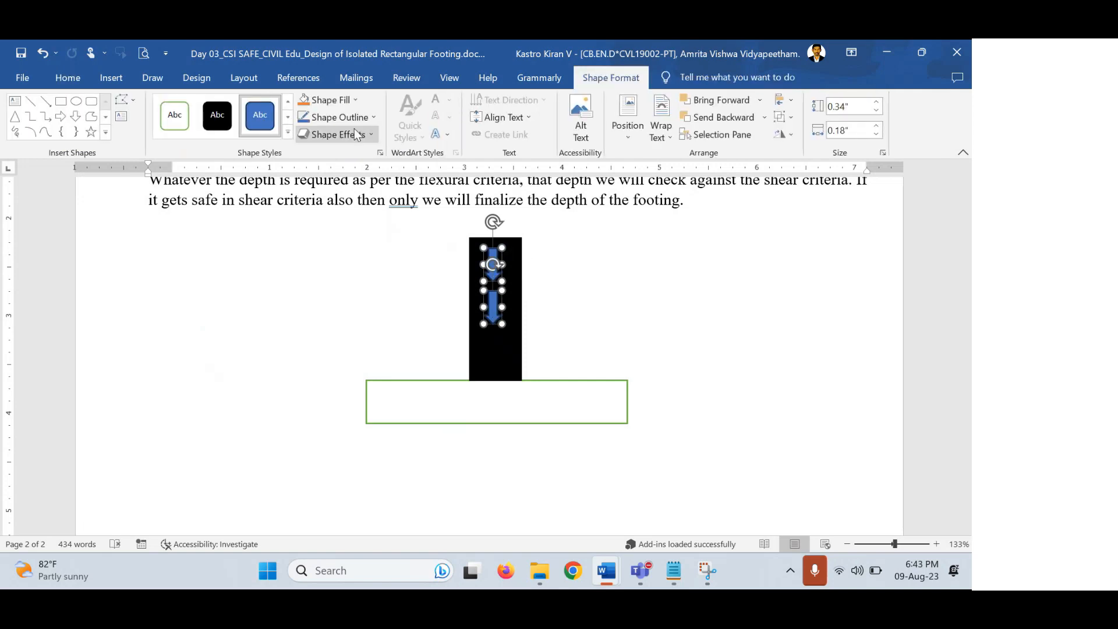
pyautogui.click(313, 100)
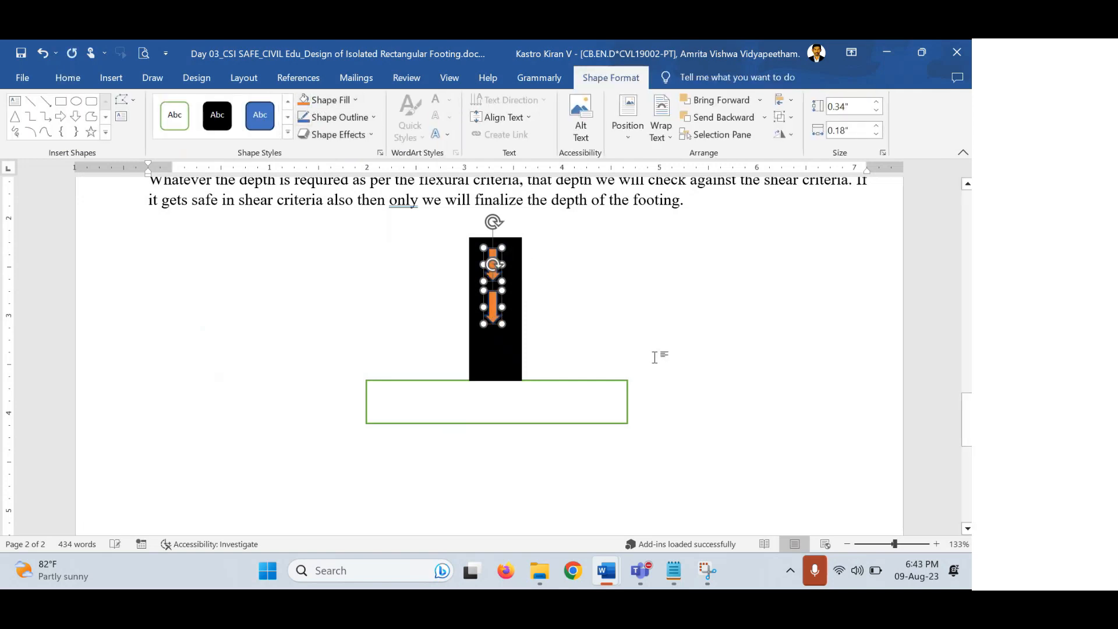
pyautogui.click(599, 307)
pyautogui.moveTo(492, 305); pyautogui.dragTo(493, 320)
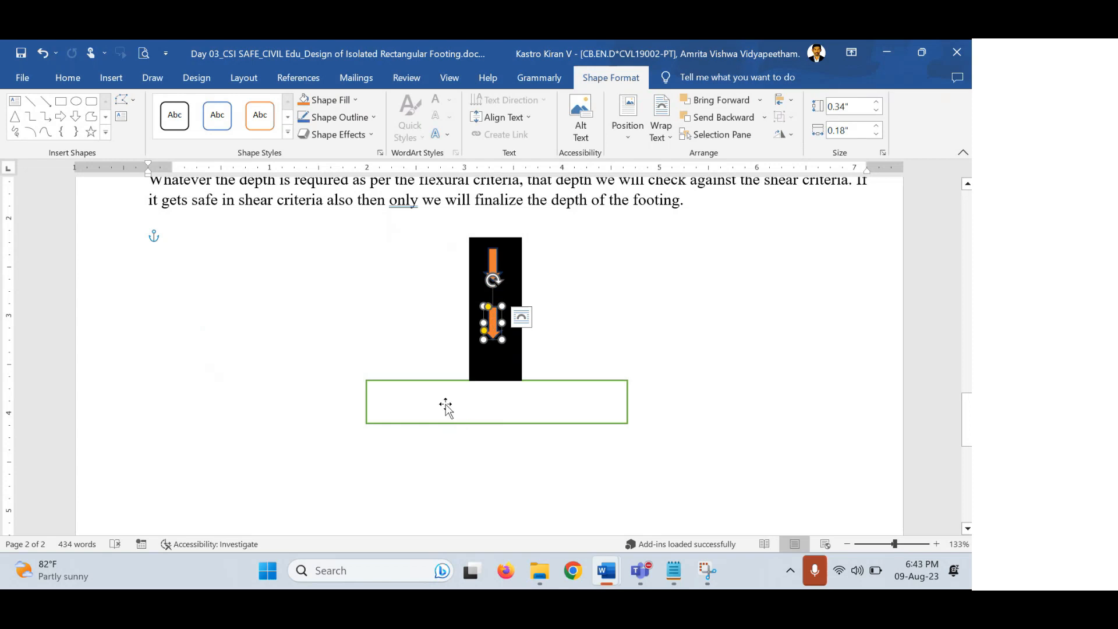
pyautogui.click(624, 325)
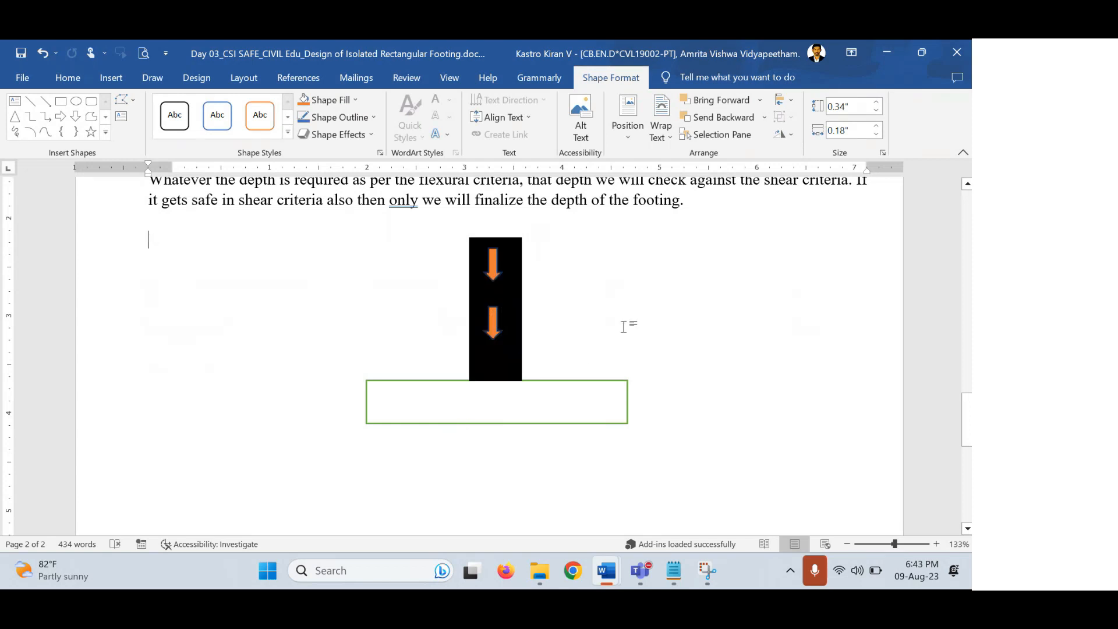
pyautogui.click(111, 78)
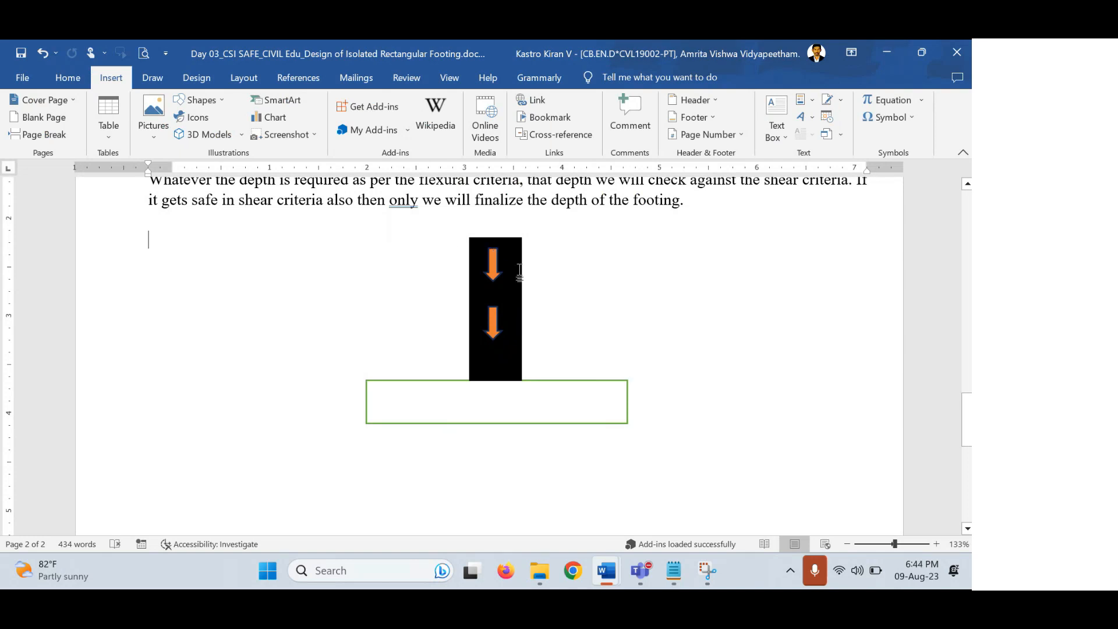
pyautogui.click(500, 355)
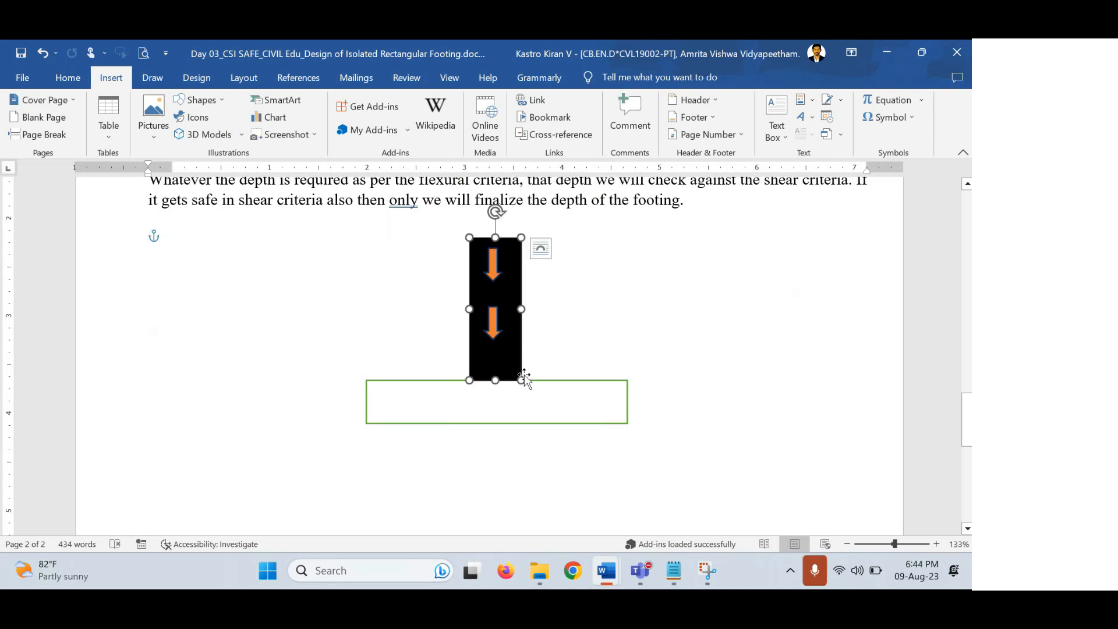
pyautogui.click(496, 340)
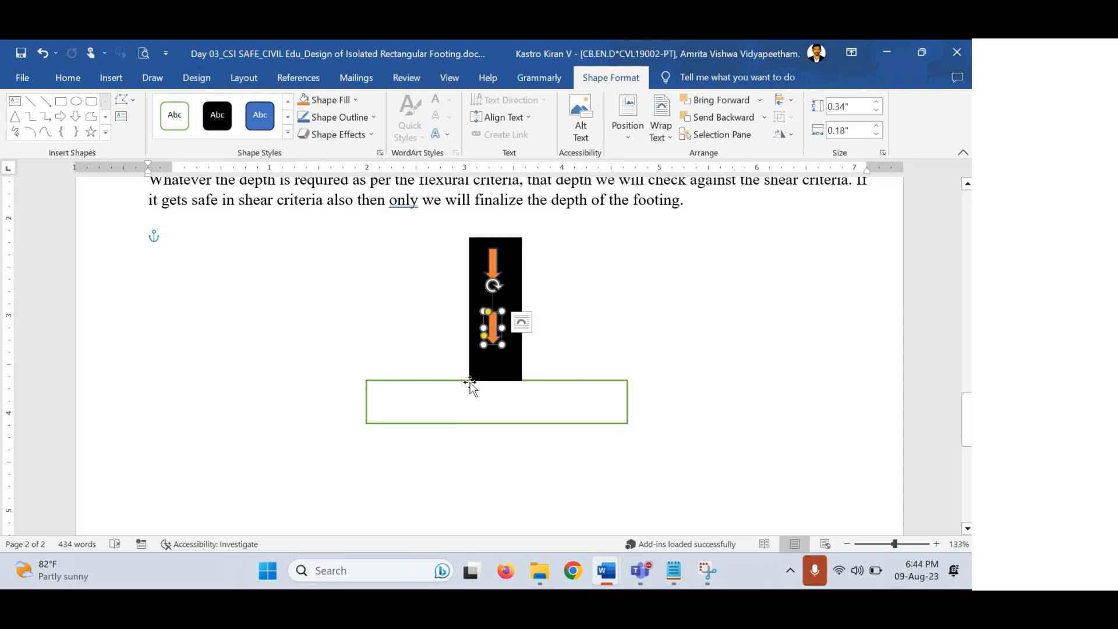
pyautogui.click(652, 342)
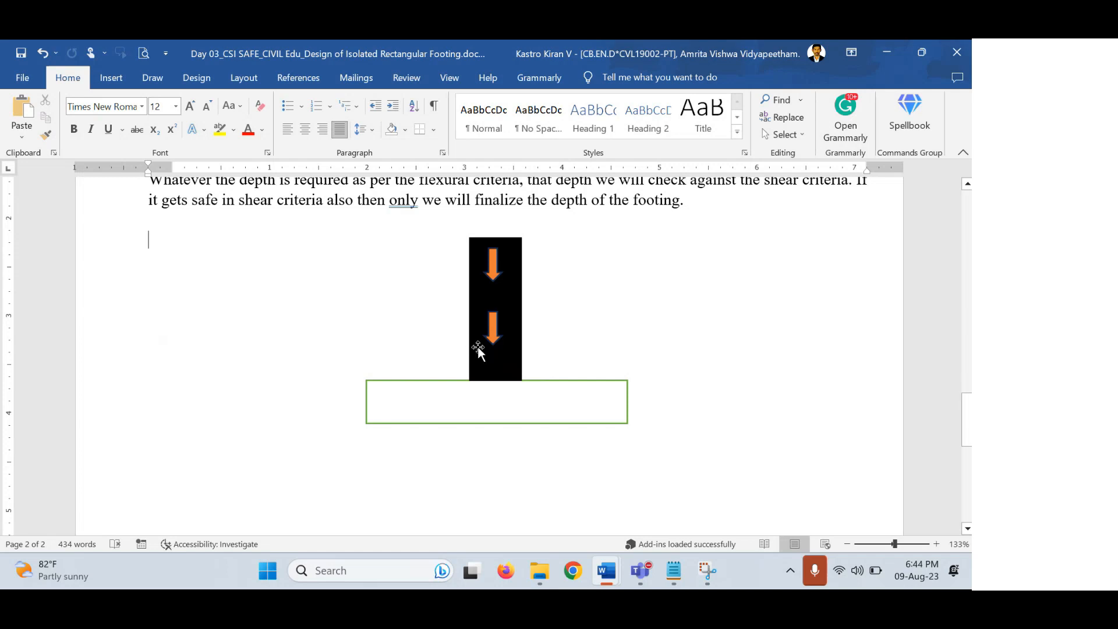
# Draw a blue square on the footing directly beneath the column, then reselect it.
pyautogui.click(110, 81)
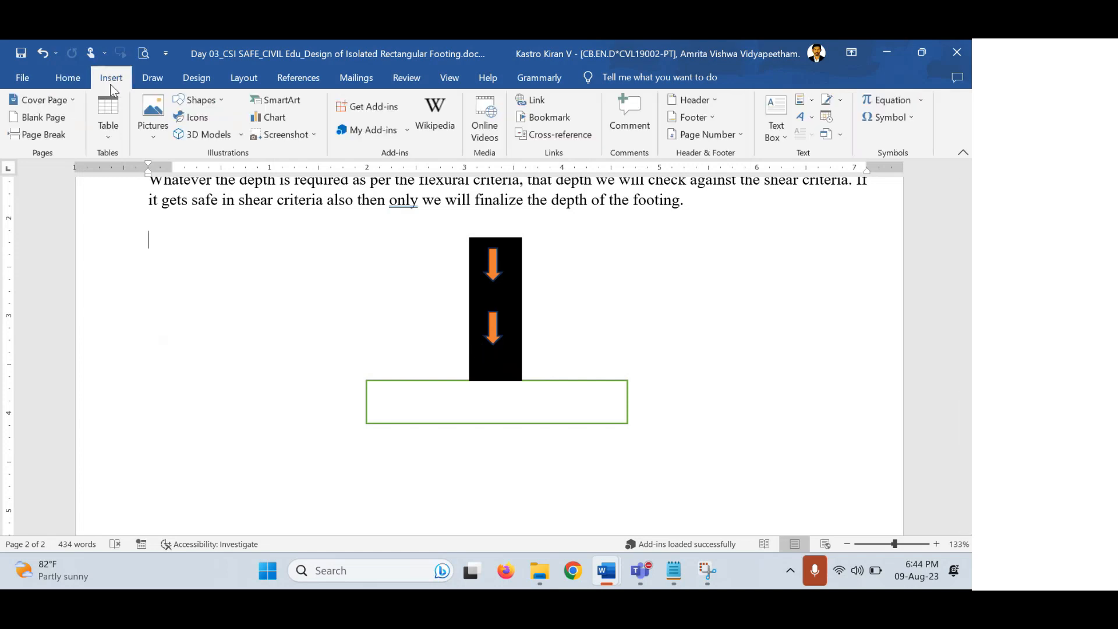
pyautogui.click(211, 102)
pyautogui.click(220, 133)
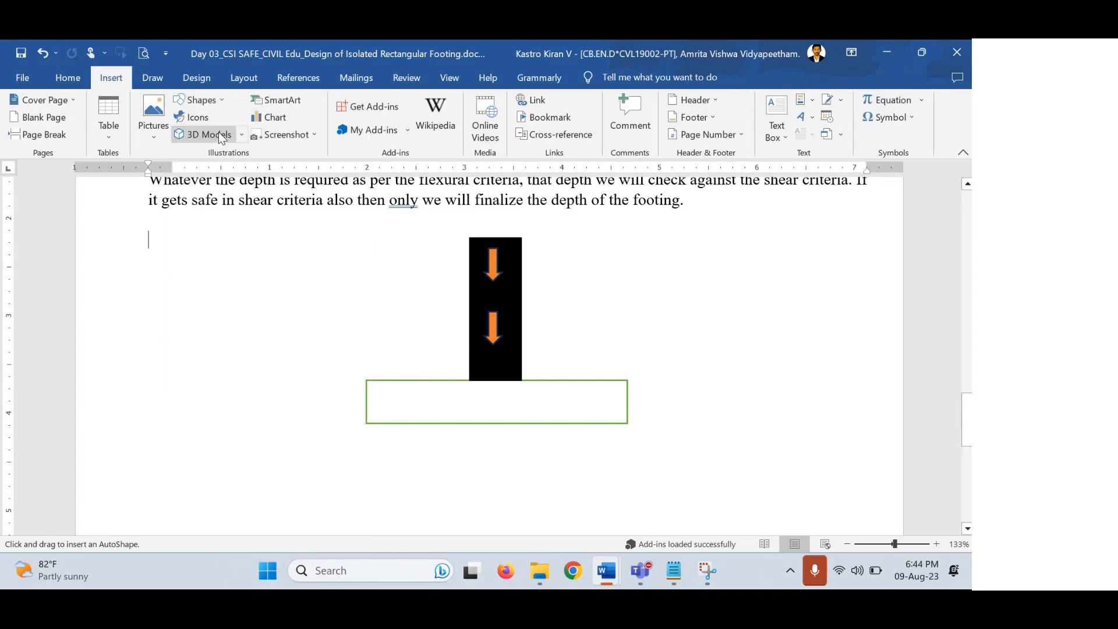
pyautogui.moveTo(469, 378); pyautogui.dragTo(522, 422)
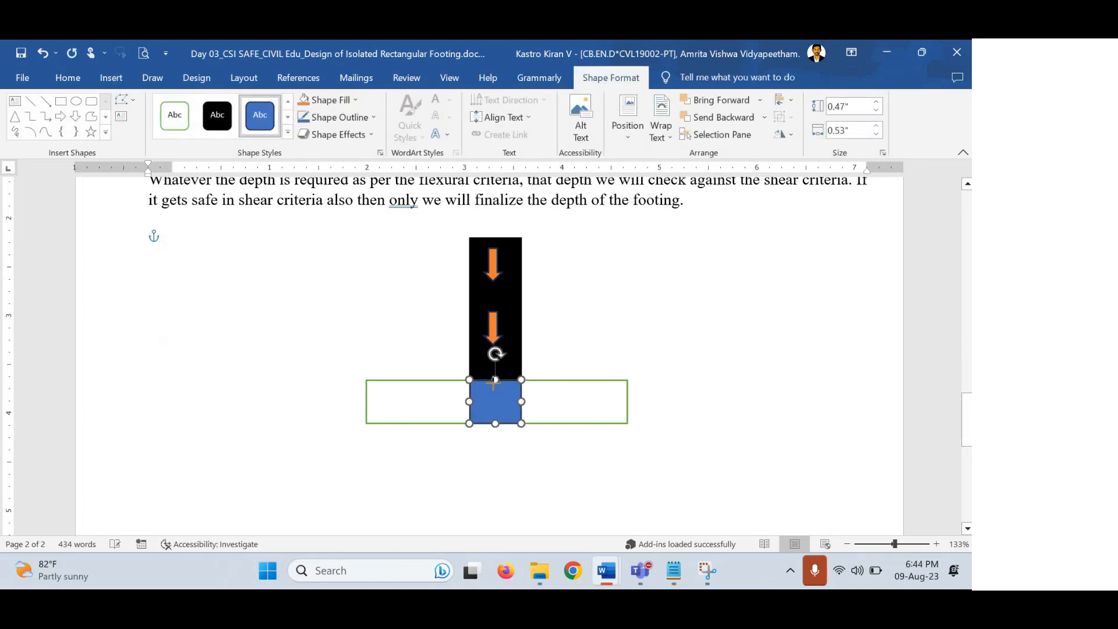
pyautogui.click(669, 372)
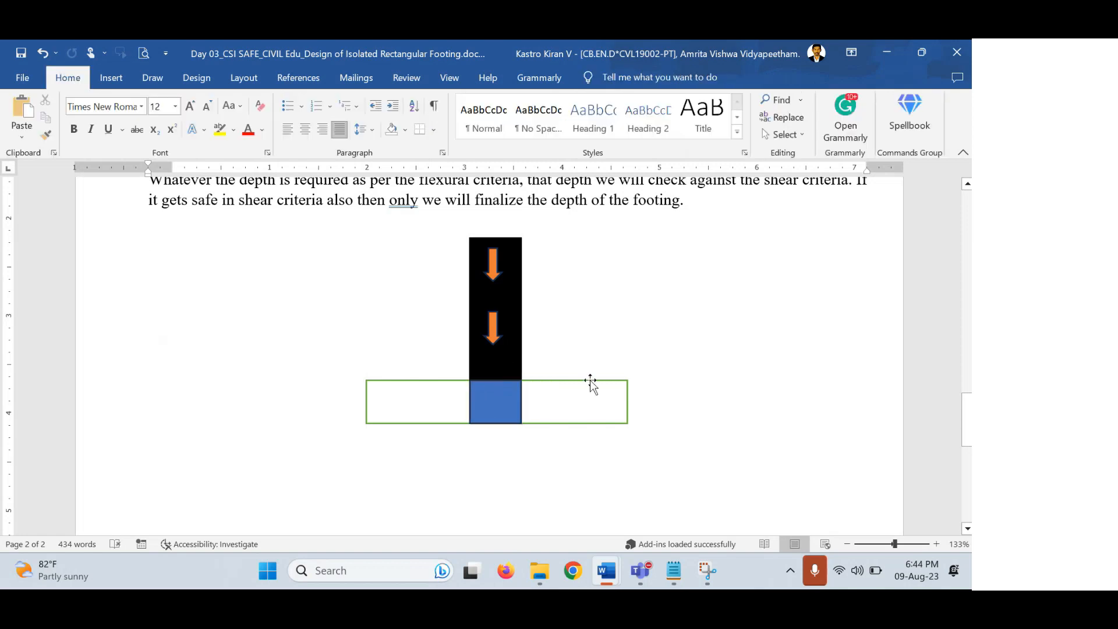
pyautogui.click(508, 402)
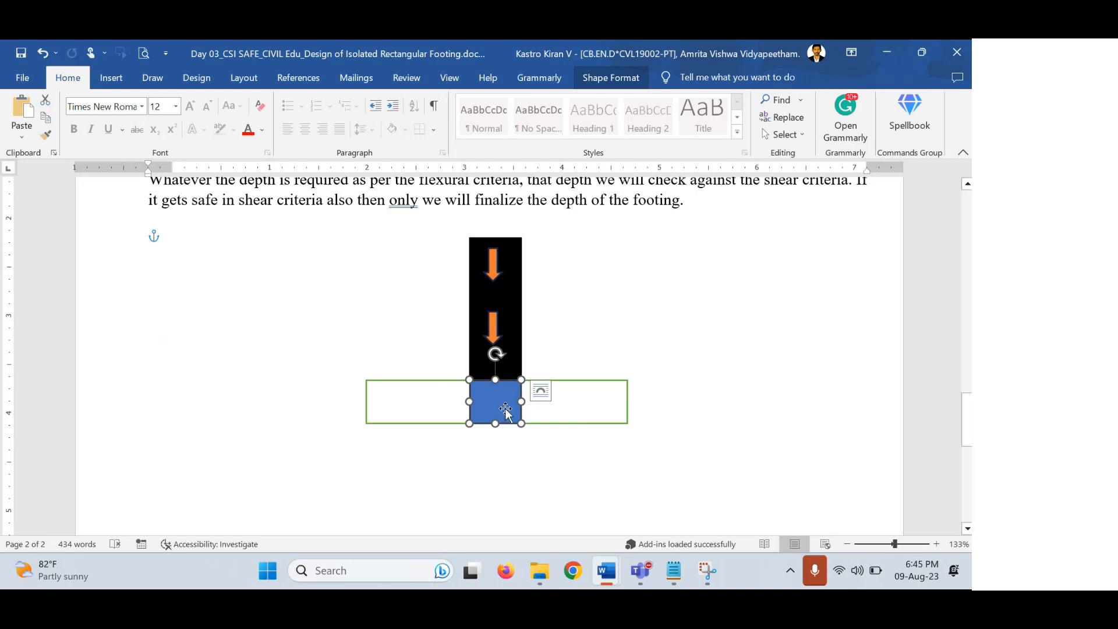
# Check the blue square and green footing rectangle in the sketch without changing them.
pyautogui.click(356, 384)
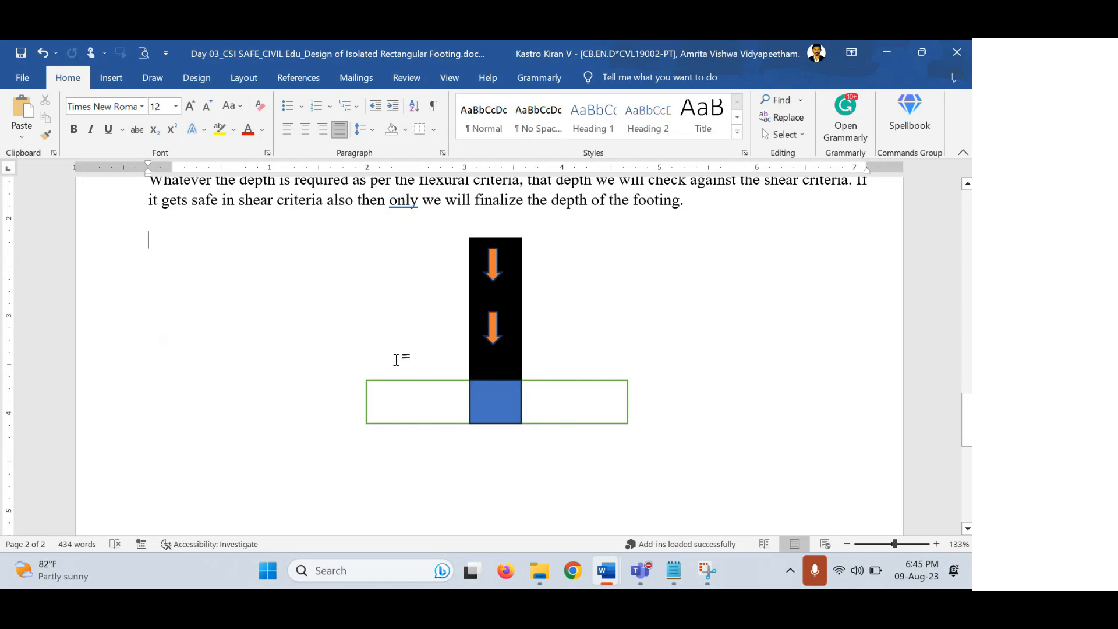
pyautogui.click(488, 407)
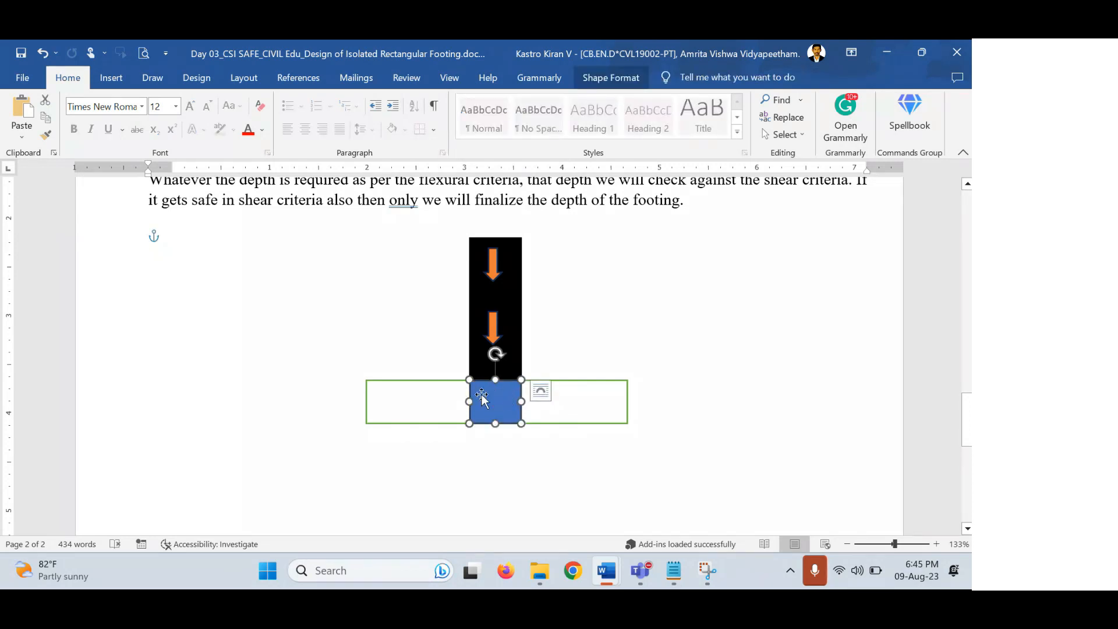
pyautogui.click(374, 396)
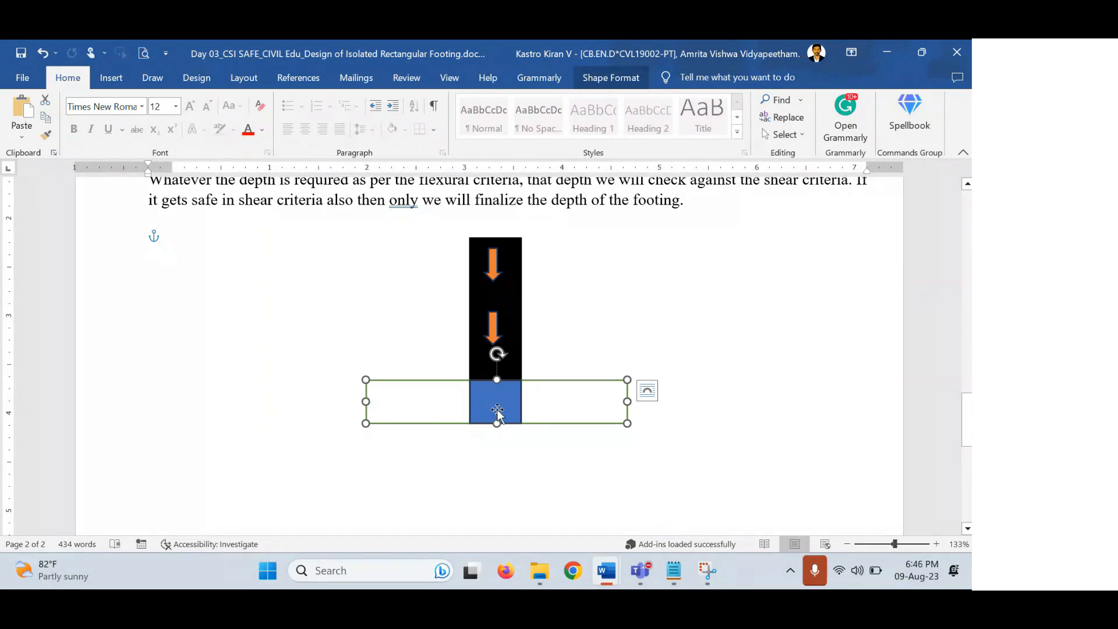
pyautogui.click(495, 411)
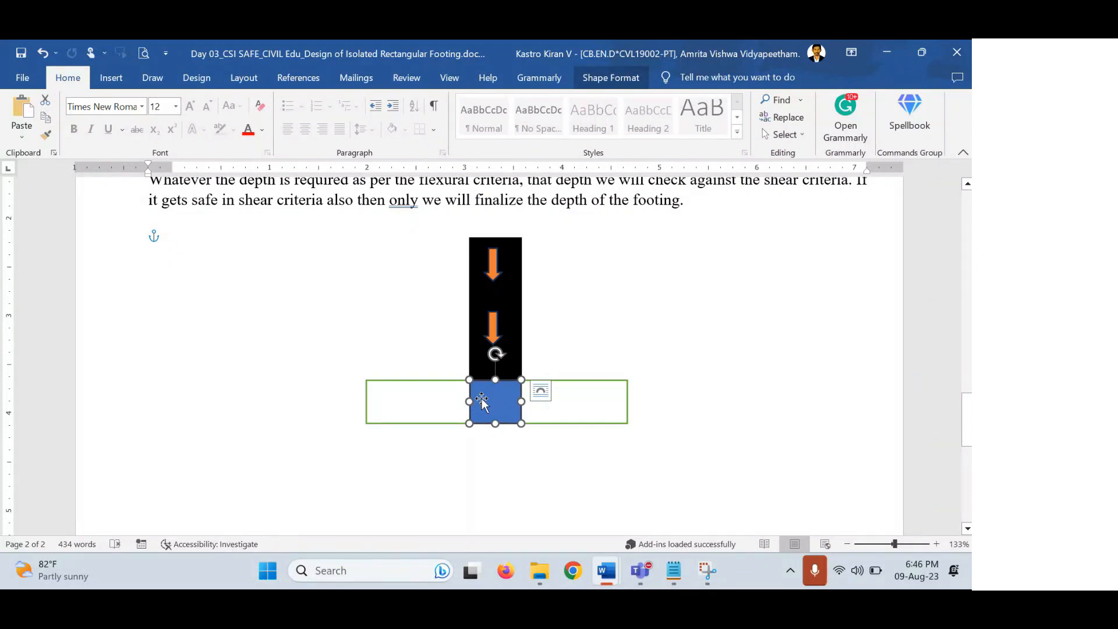
pyautogui.click(410, 338)
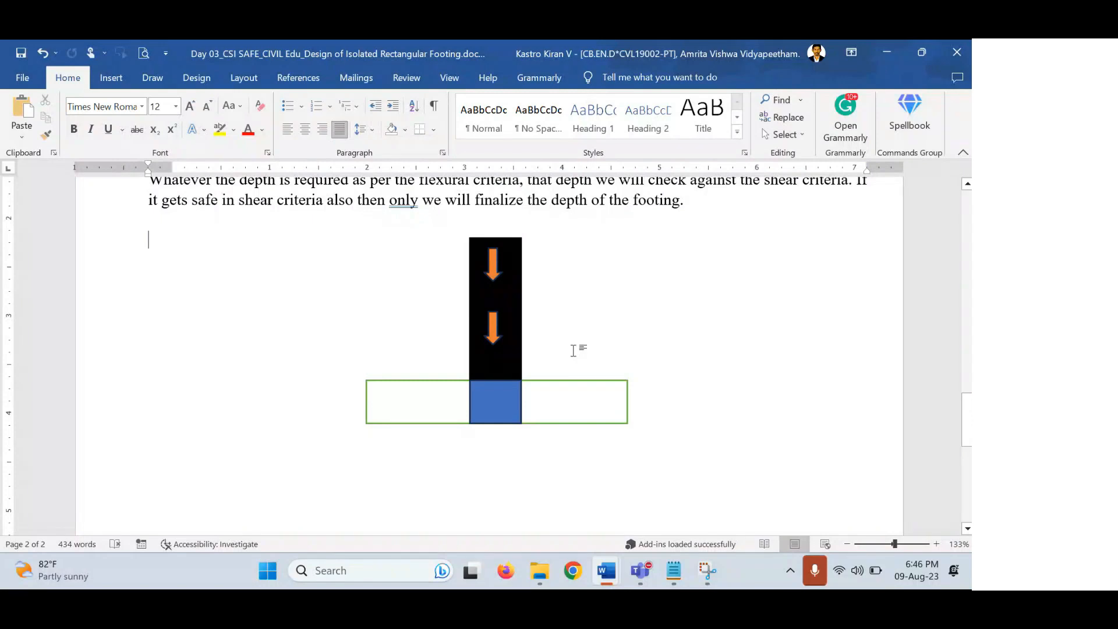
pyautogui.click(495, 402)
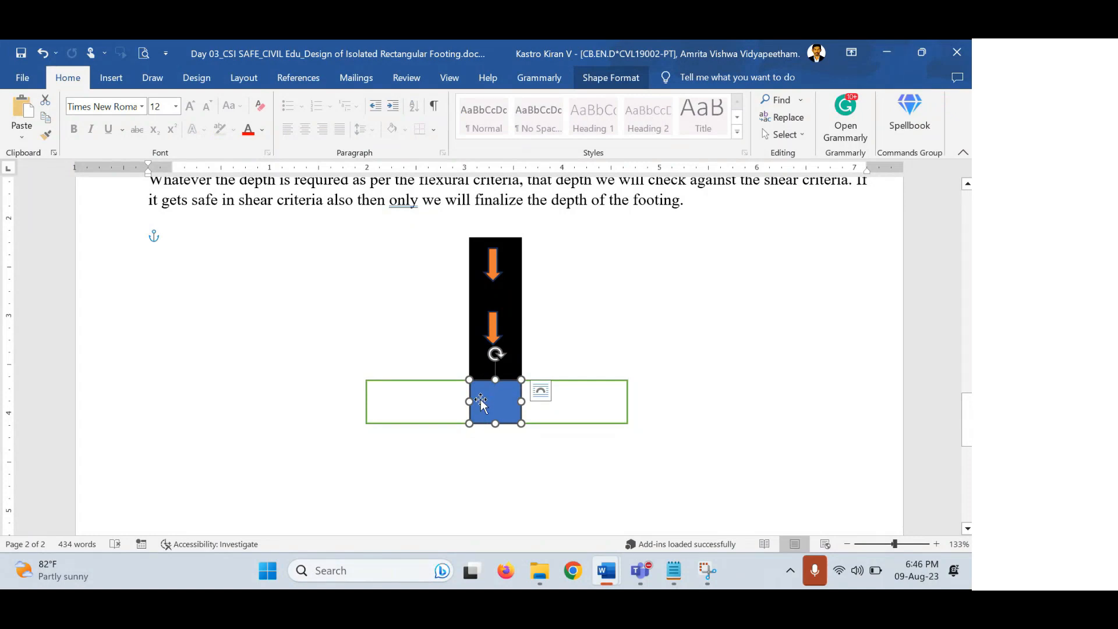
# Deselect the blue square and bring up the Windows taskbar search.
pyautogui.scroll(-1, 503, 394)
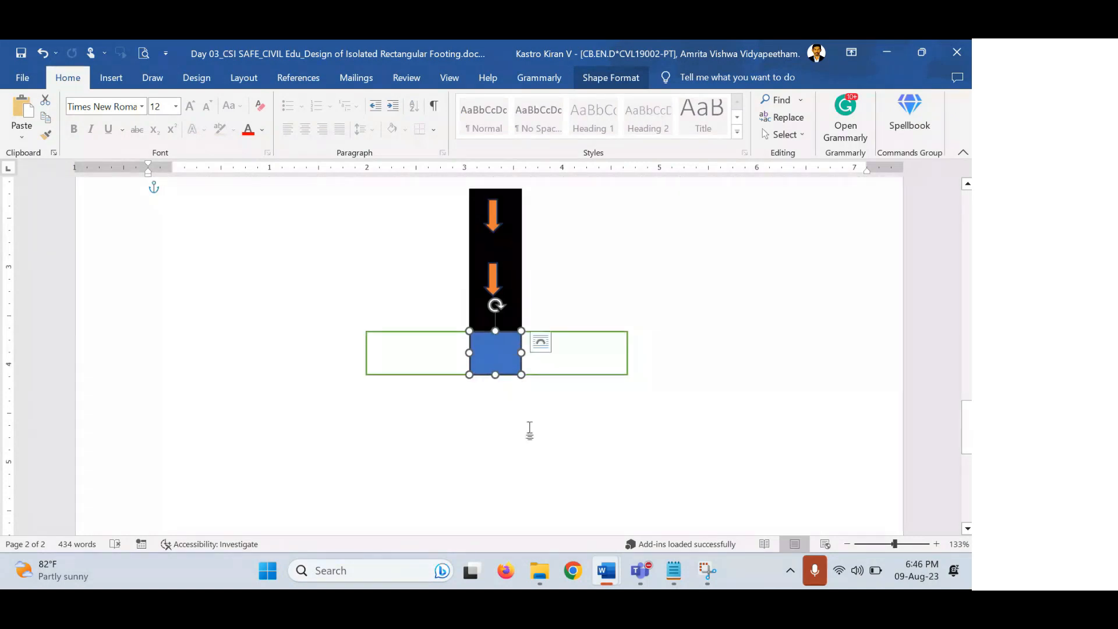
pyautogui.click(494, 451)
pyautogui.click(373, 576)
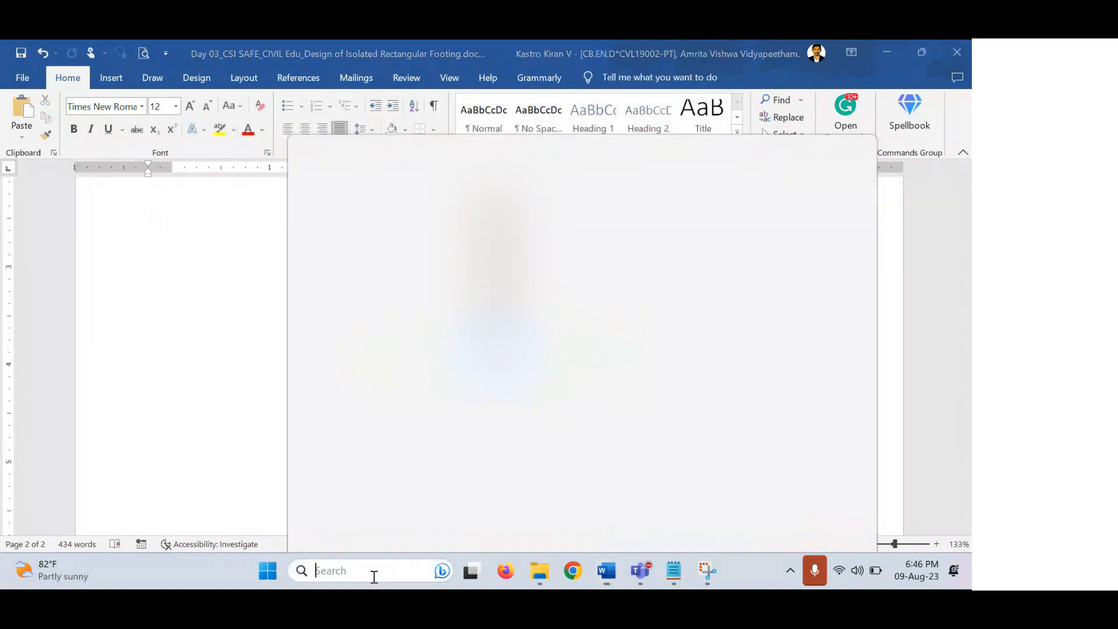
# Launch Epic Pen from a search for 'pen' and switch it to freehand drawing.
pyautogui.write('pen')
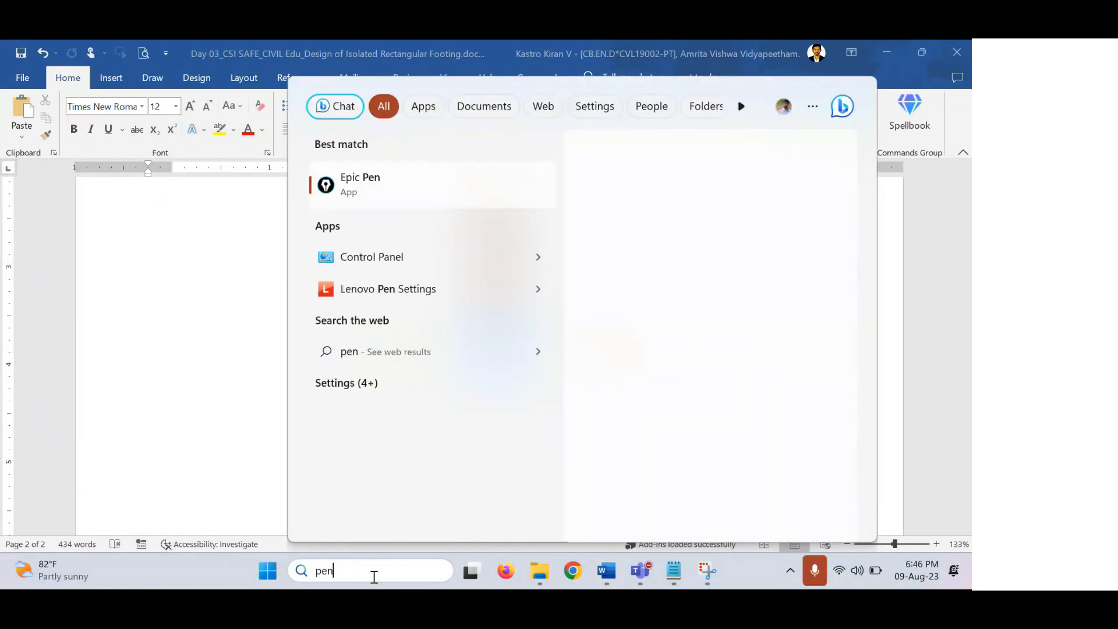
pyautogui.press('Return')
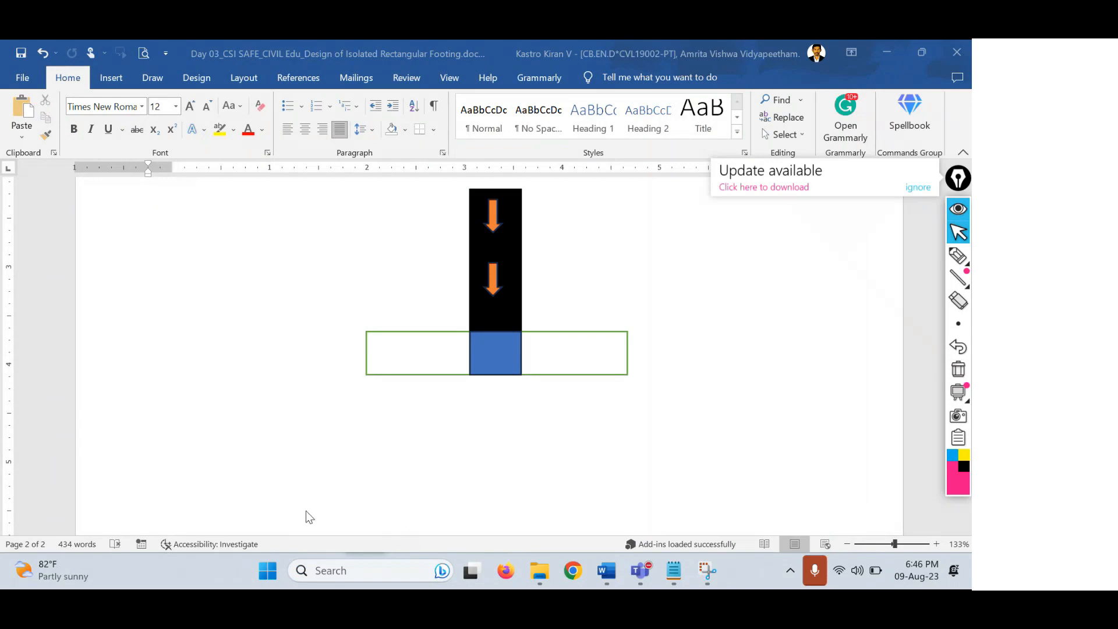
pyautogui.click(957, 255)
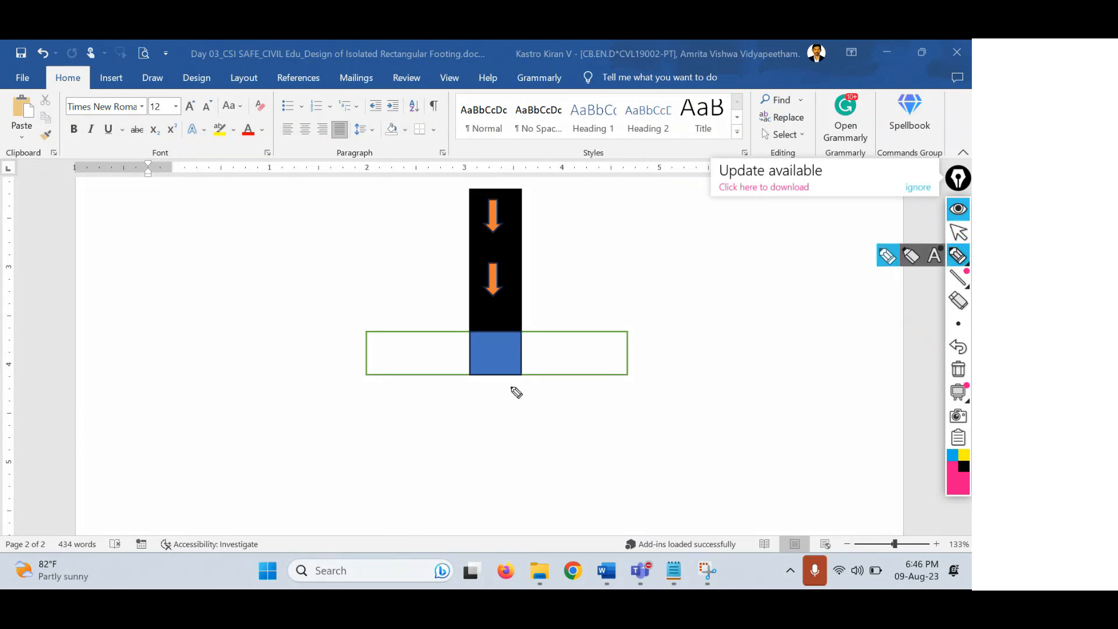
pyautogui.moveTo(523, 376)
pyautogui.mouseDown()
pyautogui.moveTo(529, 386)
pyautogui.moveTo(626, 398)
pyautogui.moveTo(629, 374)
pyautogui.mouseUp()
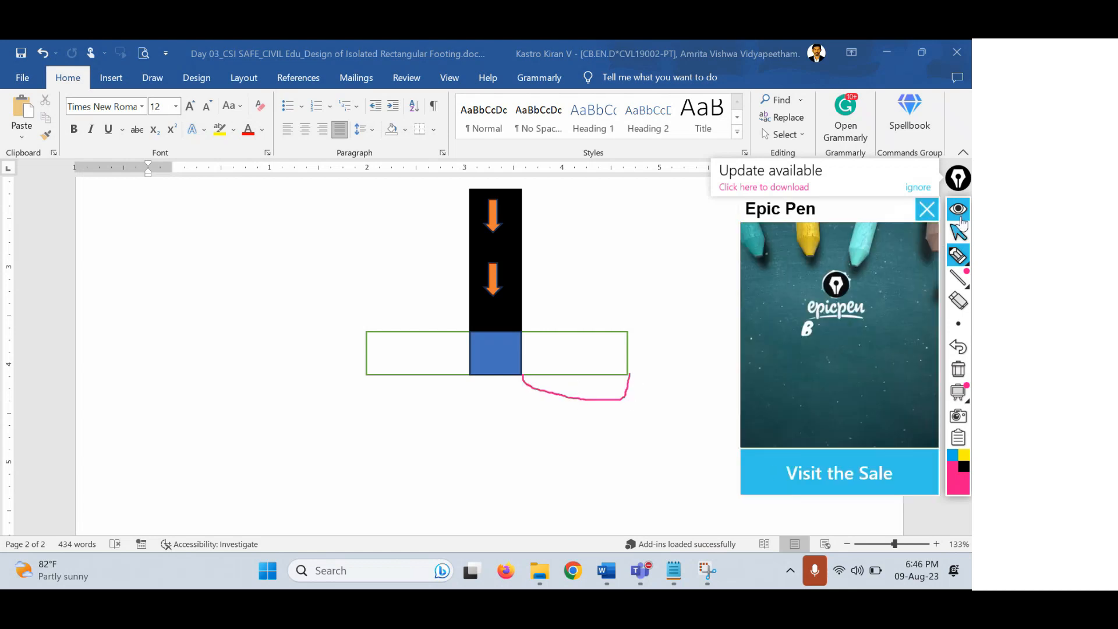
pyautogui.click(926, 208)
pyautogui.moveTo(367, 376)
pyautogui.mouseDown()
pyautogui.moveTo(442, 390)
pyautogui.moveTo(464, 370)
pyautogui.mouseUp()
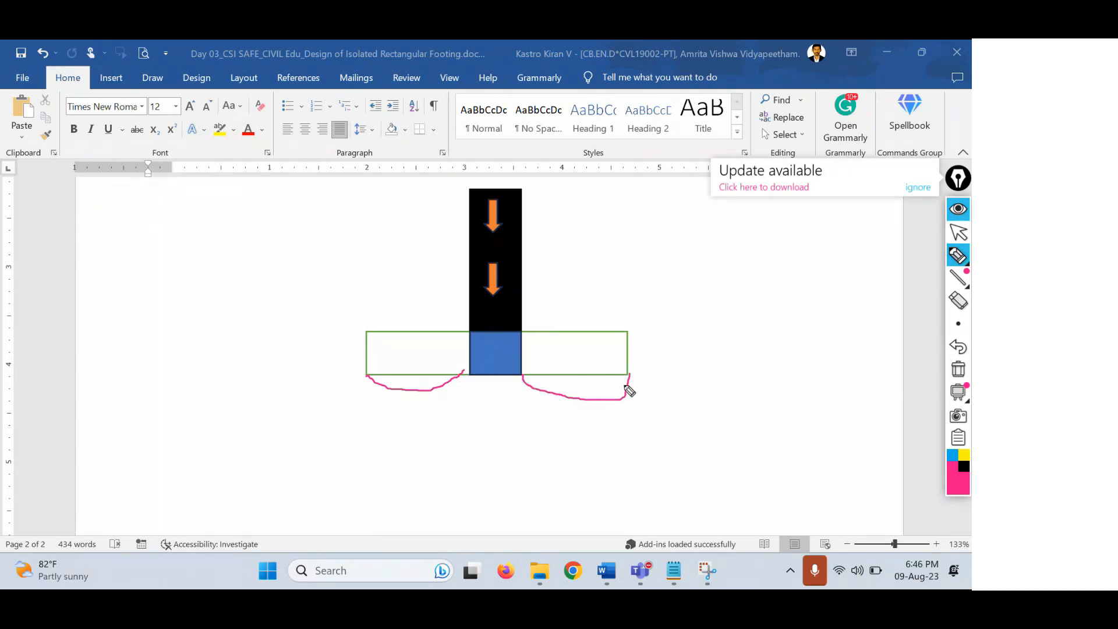
pyautogui.moveTo(524, 332)
pyautogui.mouseDown()
pyautogui.moveTo(558, 349)
pyautogui.moveTo(631, 316)
pyautogui.moveTo(628, 360)
pyautogui.moveTo(604, 368)
pyautogui.mouseUp()
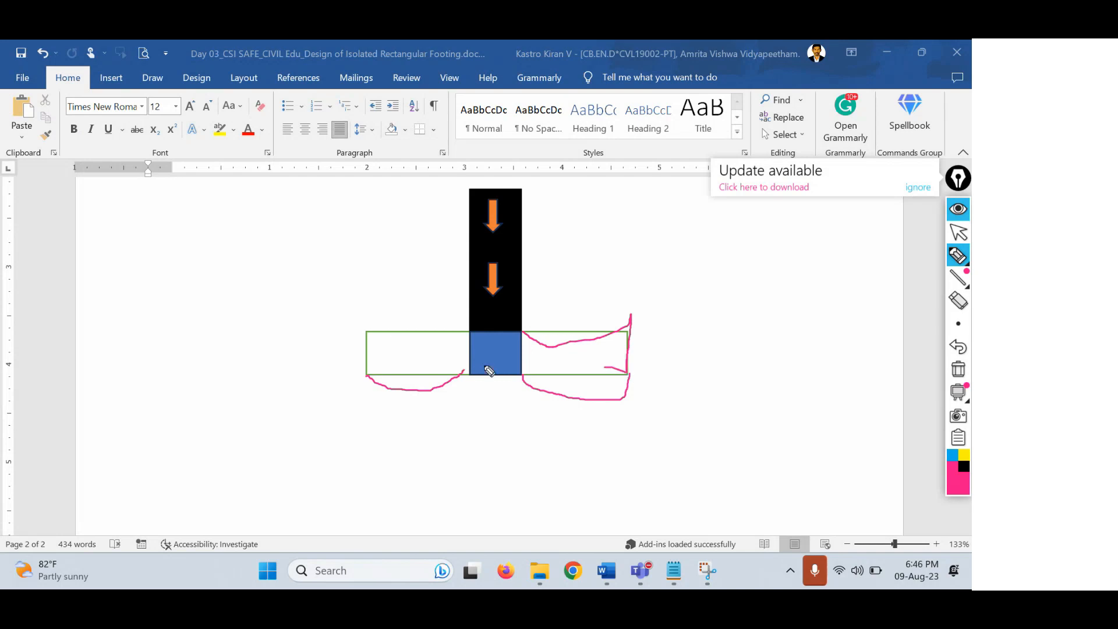
pyautogui.moveTo(469, 332)
pyautogui.mouseDown()
pyautogui.moveTo(387, 316)
pyautogui.moveTo(370, 301)
pyautogui.moveTo(359, 374)
pyautogui.mouseUp()
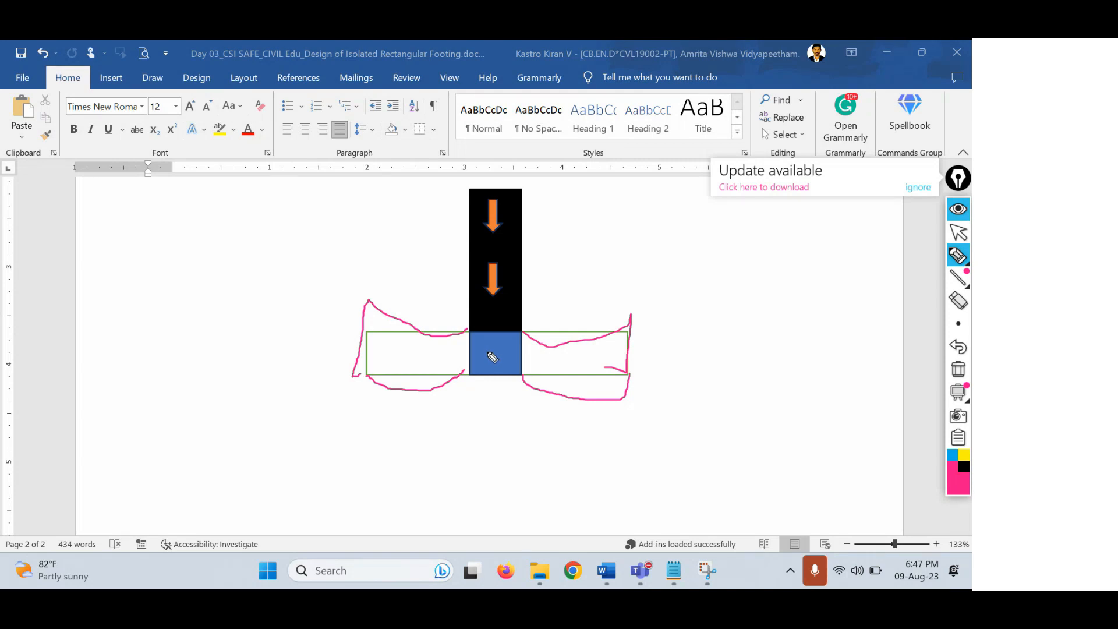
pyautogui.click(958, 369)
pyautogui.click(958, 233)
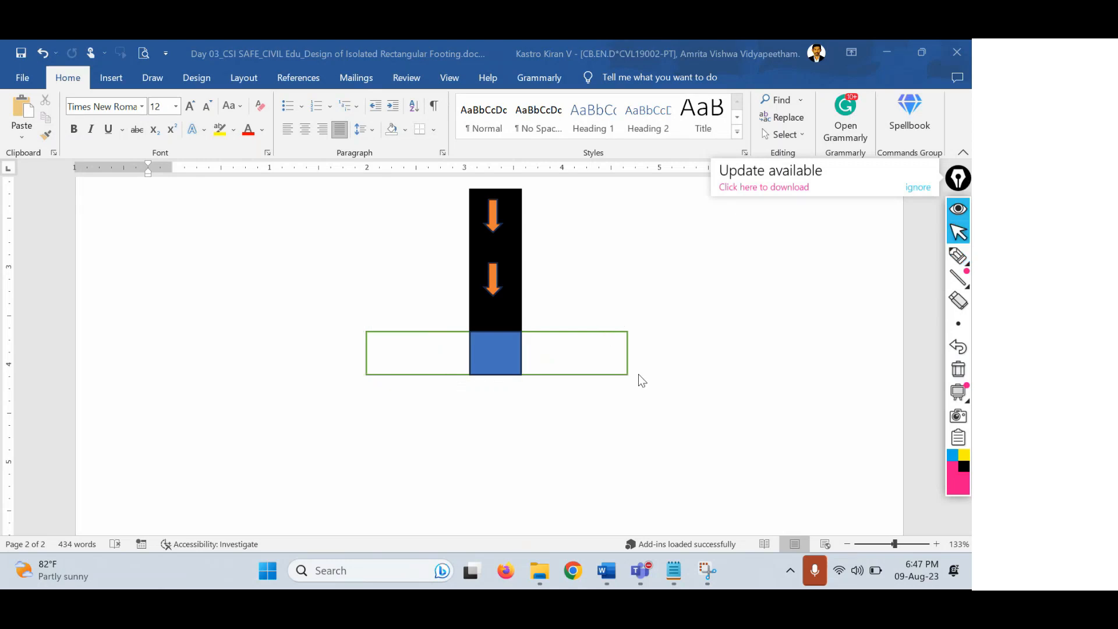
# Return to Word, deselect the blue square, and place the cursor above the sketch.
pyautogui.click(363, 428)
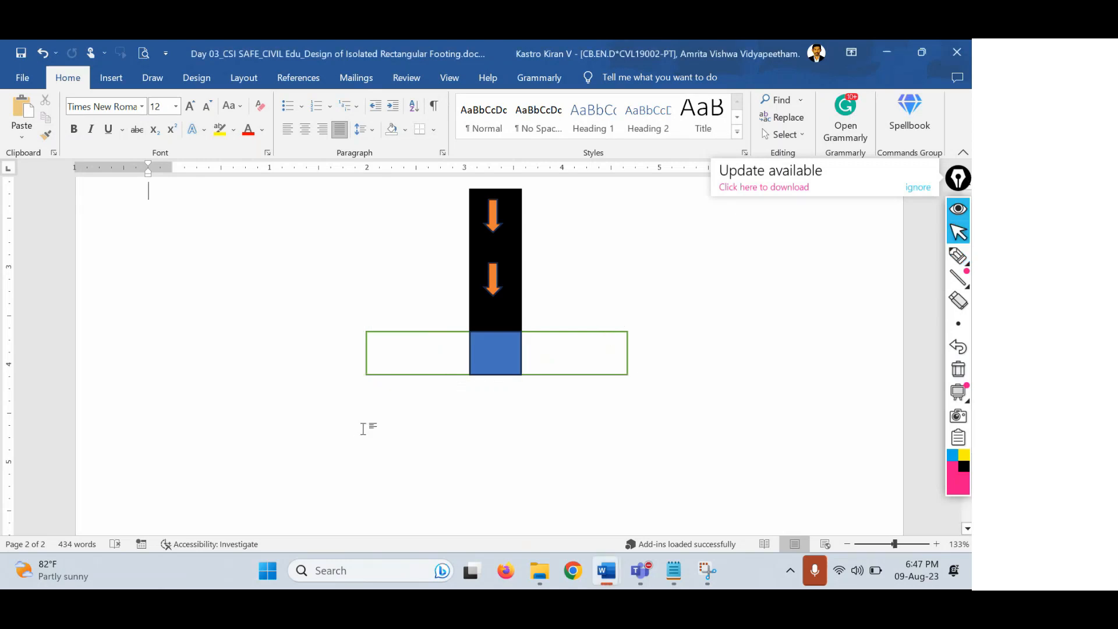
pyautogui.click(515, 337)
pyautogui.click(630, 356)
pyautogui.scroll(3, 608, 351)
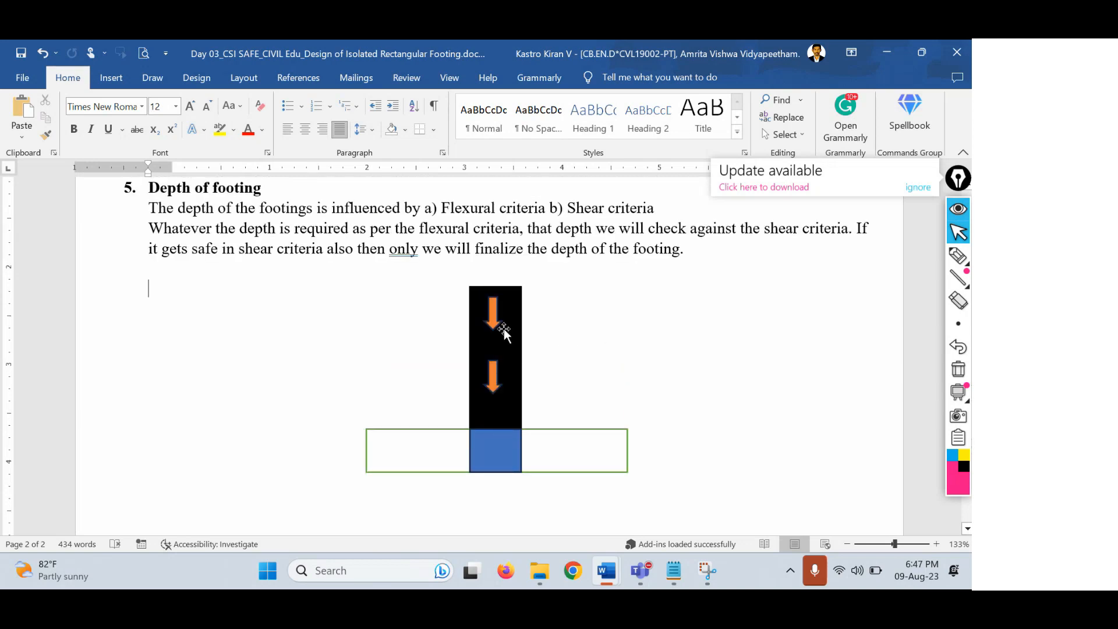
# Add an indented line above the sketch reading '5.1 depth required against the flexure'.
pyautogui.press('Return')
pyautogui.press('Return')
pyautogui.press('Return')
pyautogui.press('Return')
pyautogui.press('Up')
pyautogui.press('Up')
pyautogui.press('Up')
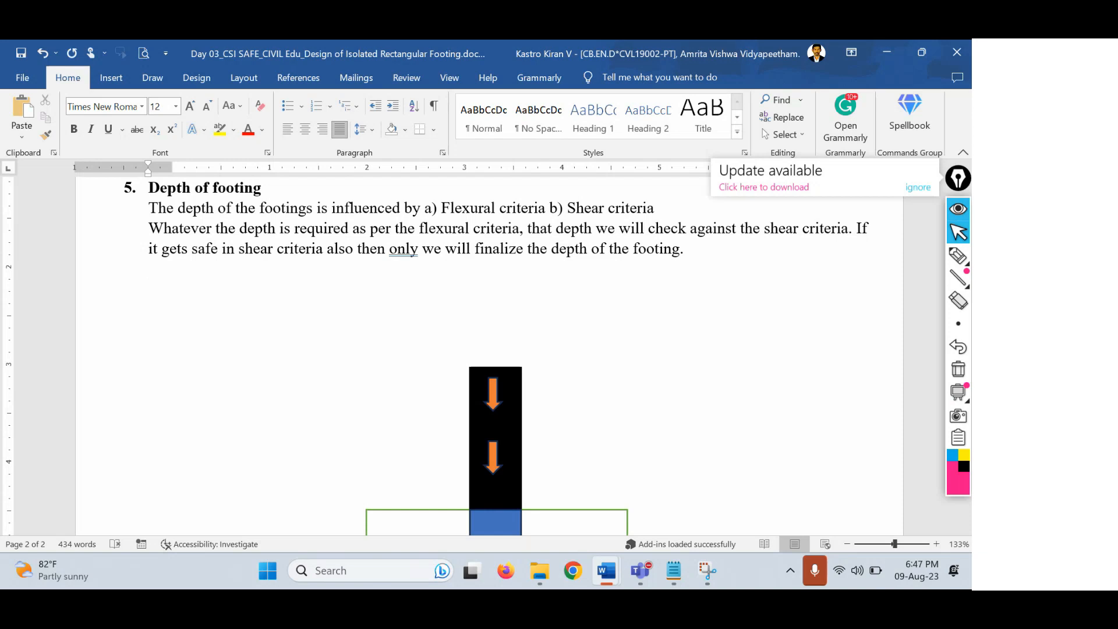
pyautogui.press('Return')
pyautogui.write('5.5')
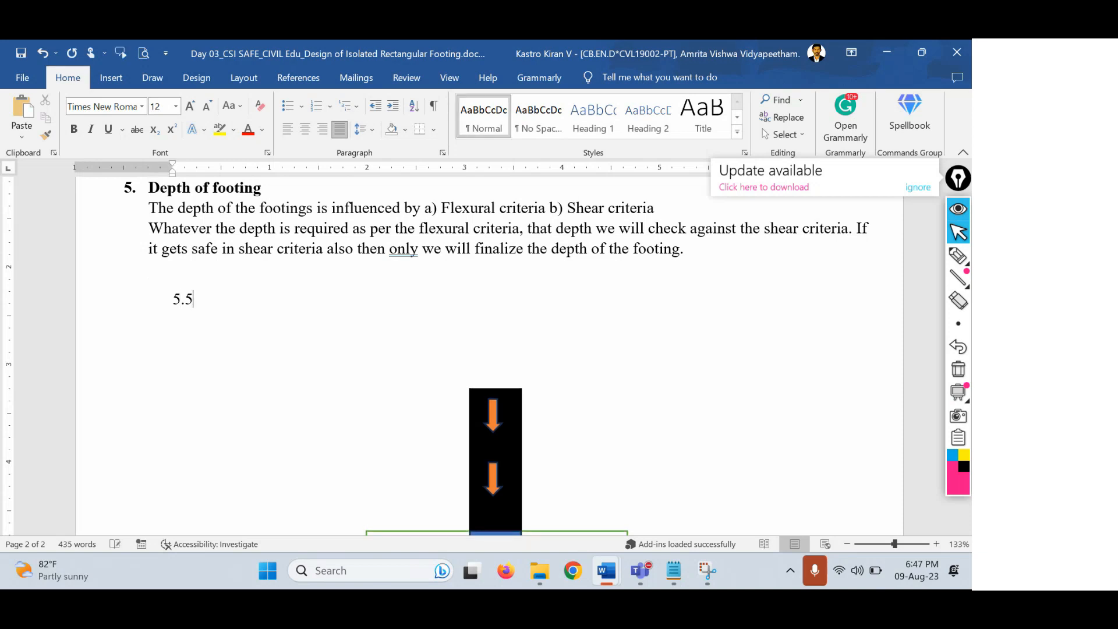
pyautogui.write('1 de')
pyautogui.write('[pth')
pyautogui.press('BackSpace')
pyautogui.press('BackSpace')
pyautogui.press('BackSpace')
pyautogui.write('pth require')
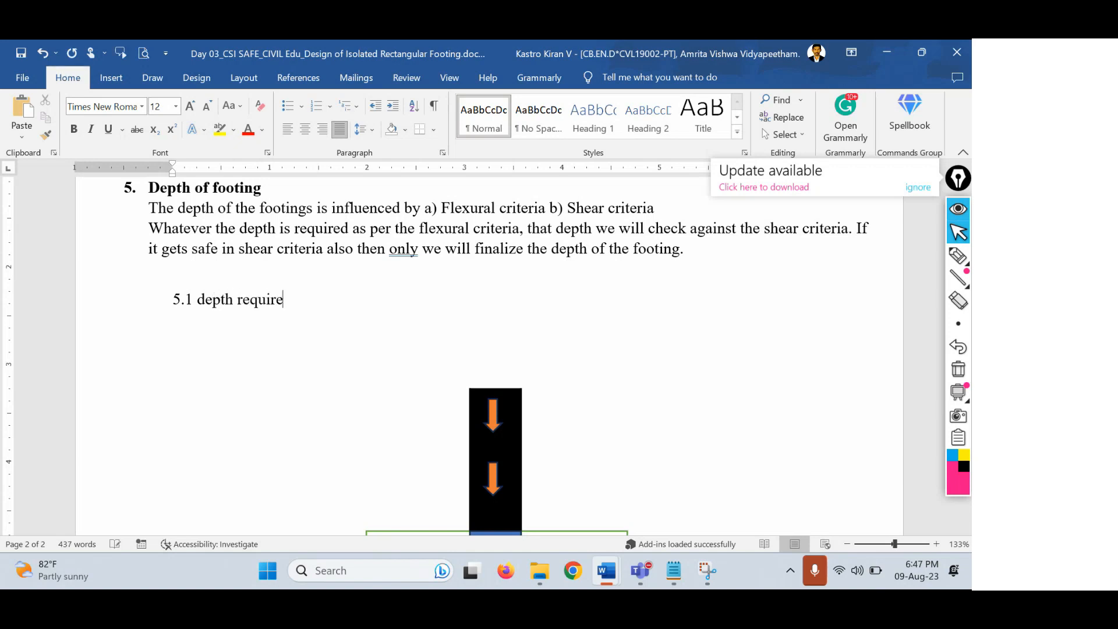
pyautogui.write('d againstr the flexure:')
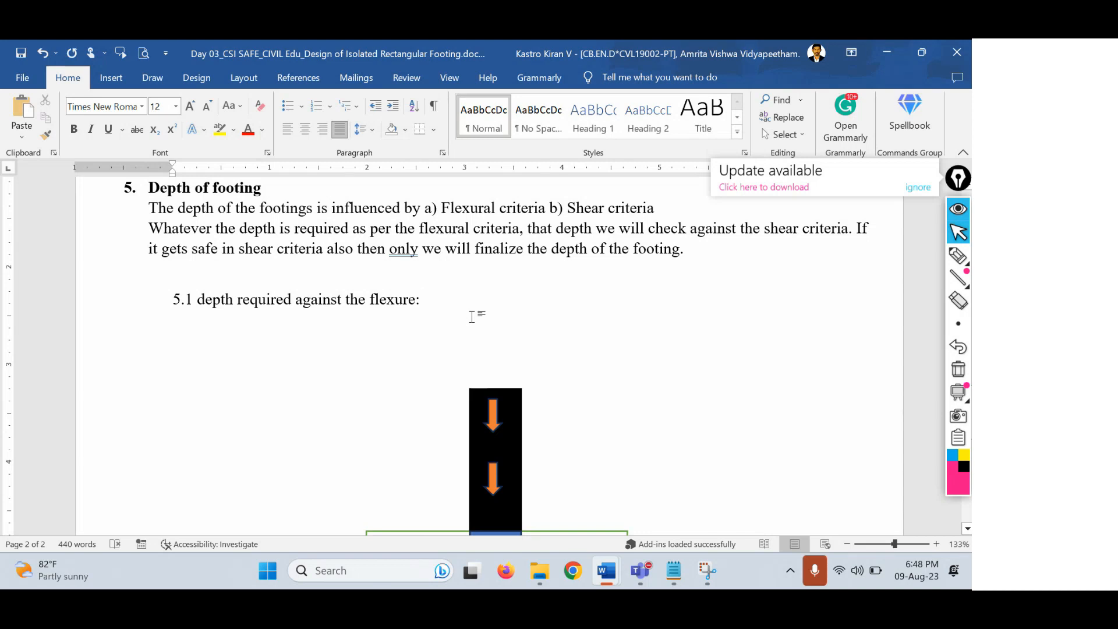
# Select the critical-section diagram picture in Doc2.docx for copying.
pyautogui.moveTo(616, 576)
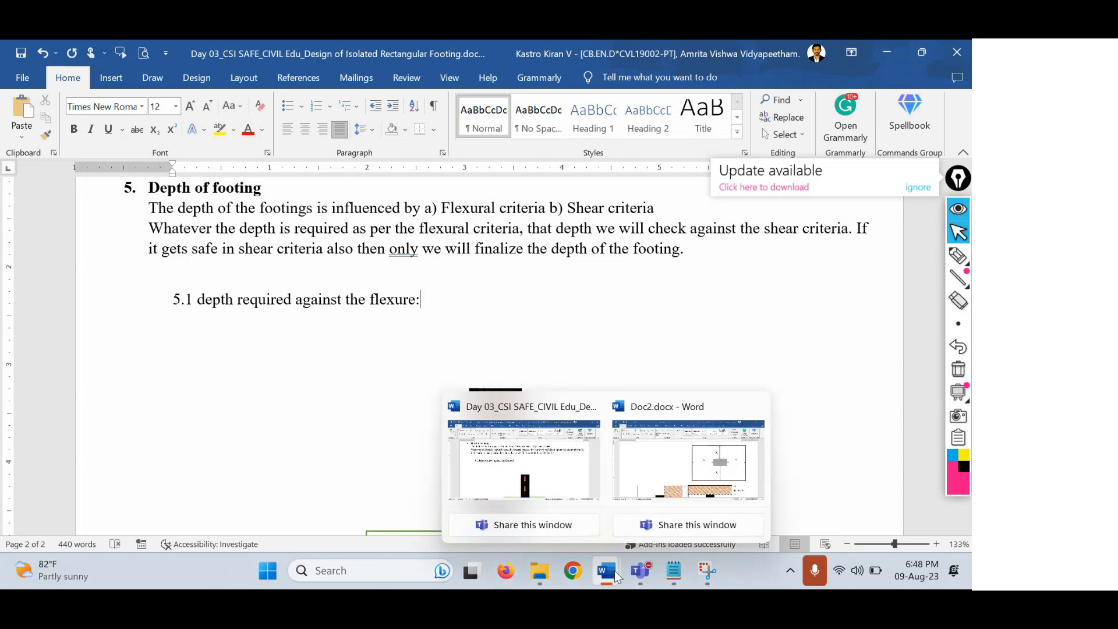
pyautogui.click(688, 460)
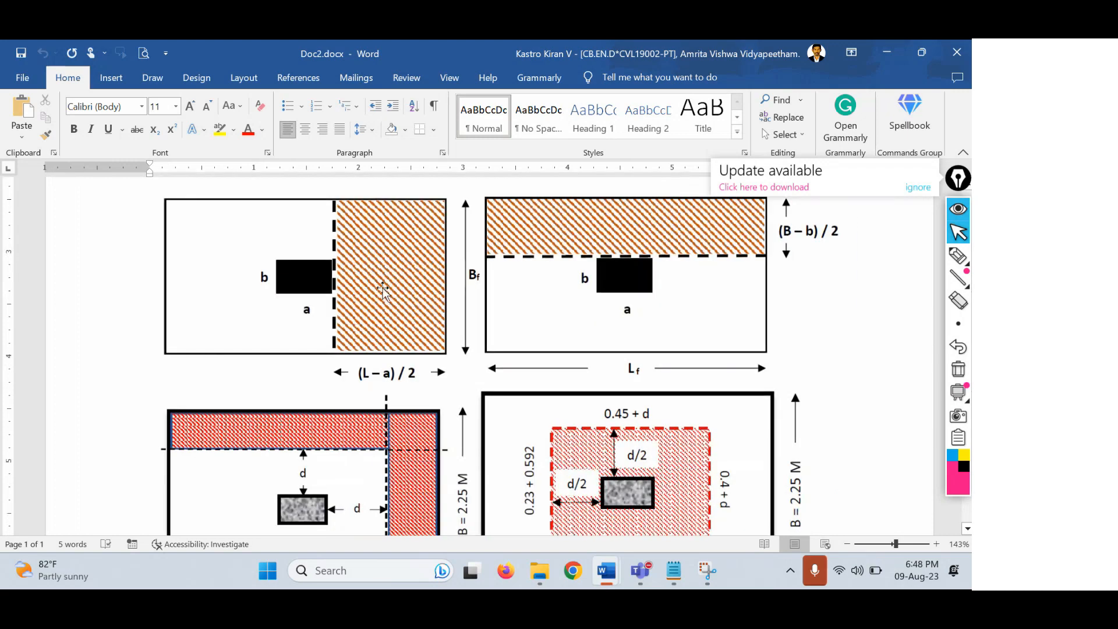
pyautogui.click(383, 288)
# Paste the diagram on a new line under 5.1 and remove the automatic 5.2 numbering.
pyautogui.moveTo(607, 563)
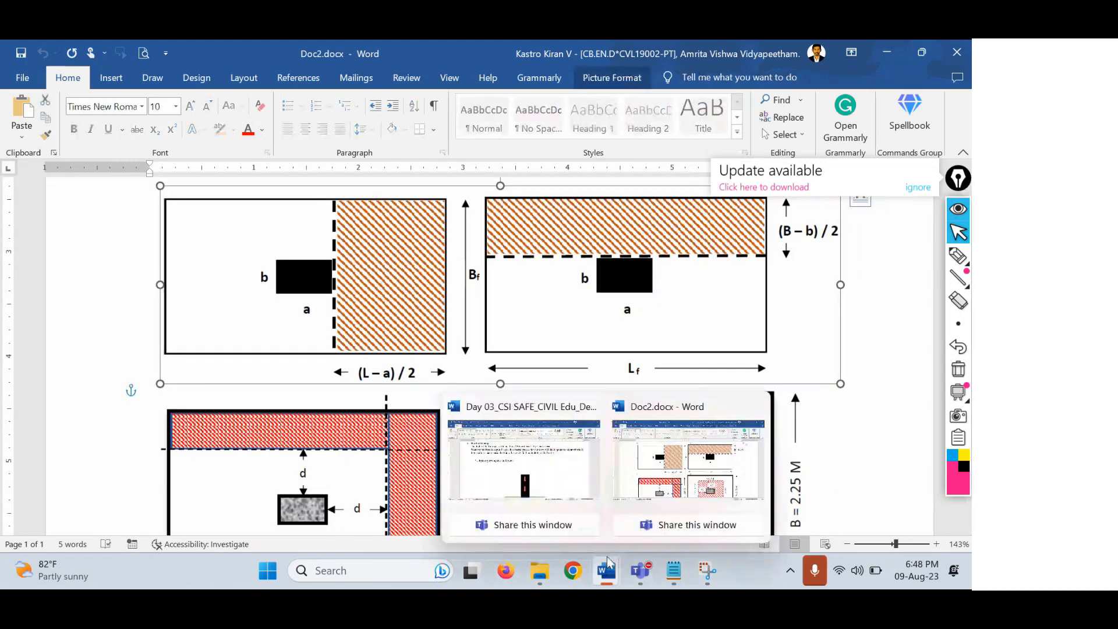
pyautogui.click(541, 460)
pyautogui.press('Return')
pyautogui.hotkey('ctrl', 'v')
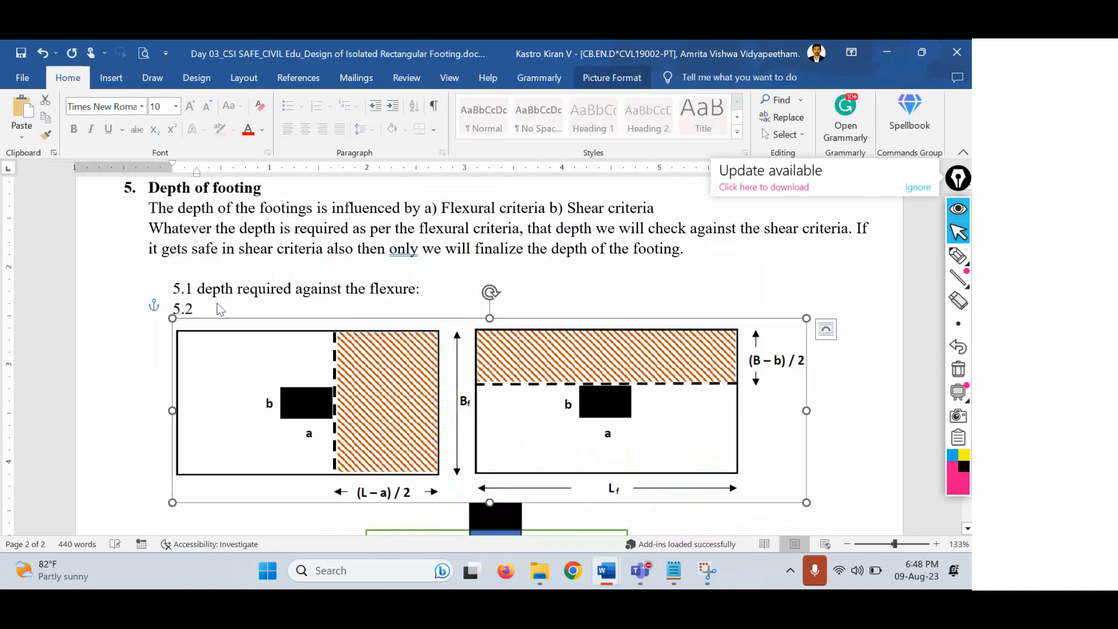
pyautogui.click(216, 309)
pyautogui.press('BackSpace')
pyautogui.press('BackSpace')
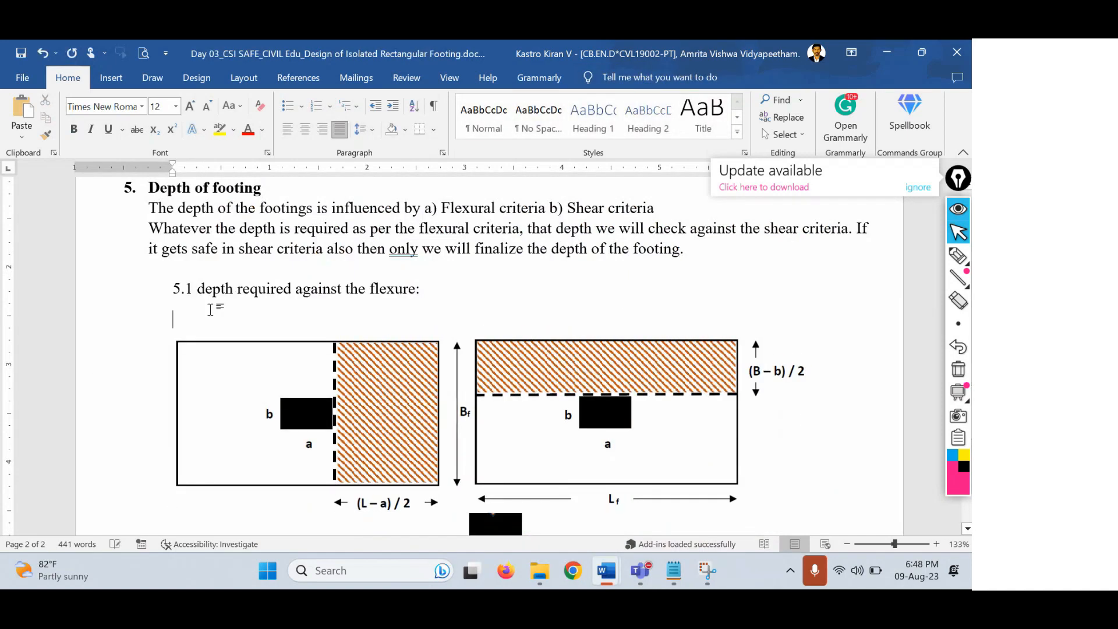
# Delete the black column, blue square and green footing rectangle from the old sketch.
pyautogui.scroll(-3, 236, 311)
pyautogui.click(497, 391)
pyautogui.press('Delete')
pyautogui.click(501, 426)
pyautogui.press('Delete')
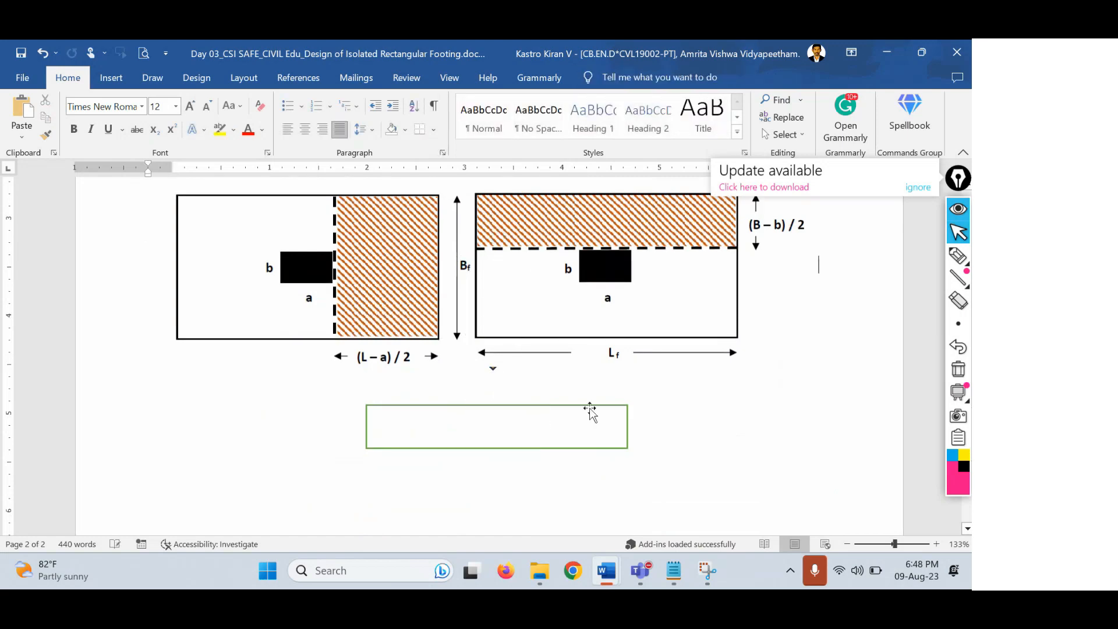
pyautogui.click(589, 411)
pyautogui.press('Delete')
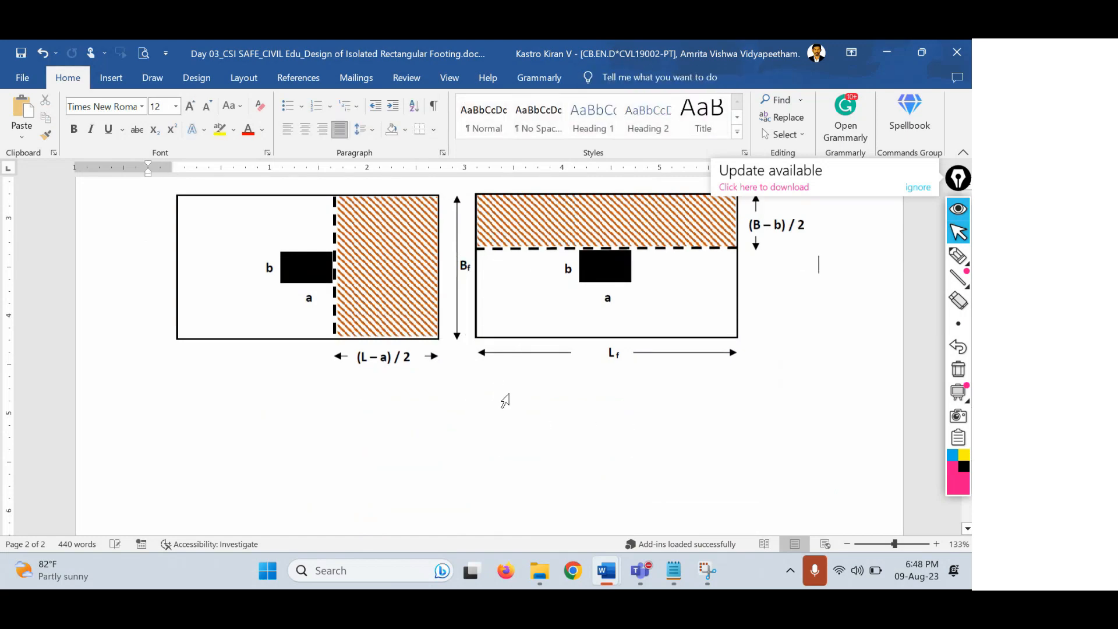
# Remove the blank line under the 5.1 heading and make the heading bold.
pyautogui.scroll(2, 505, 400)
pyautogui.click(329, 265)
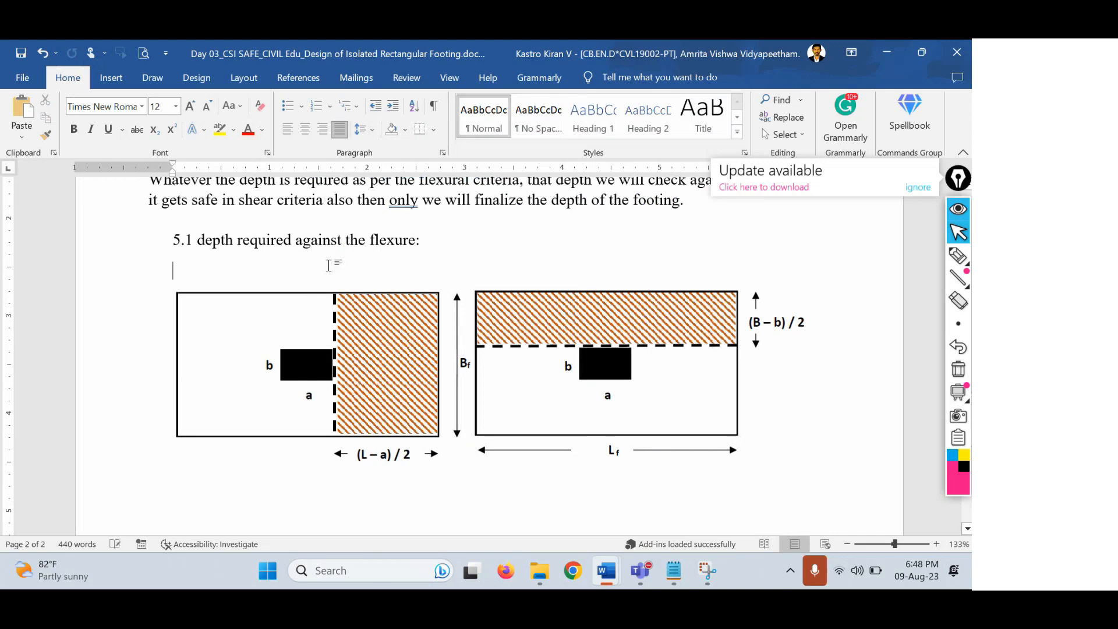
pyautogui.press('BackSpace')
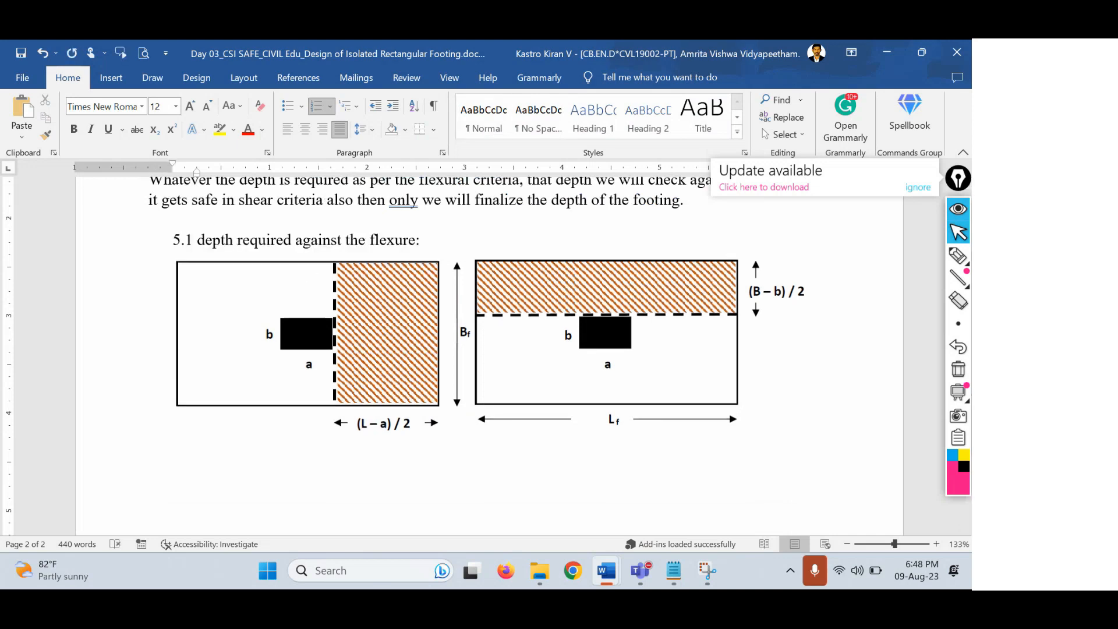
pyautogui.moveTo(439, 239); pyautogui.dragTo(185, 238)
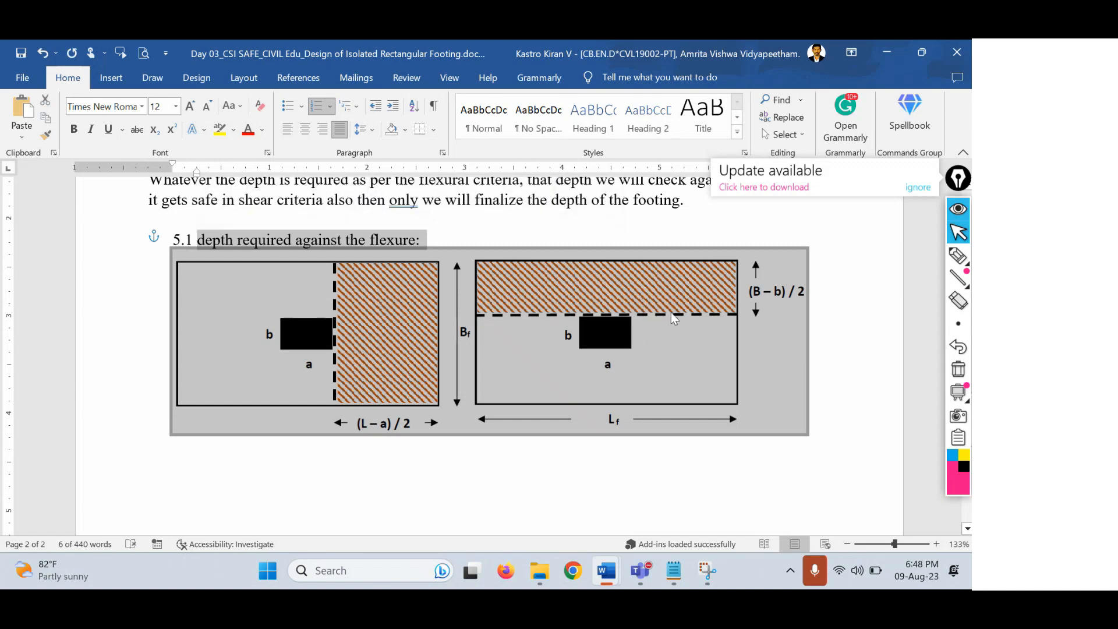
pyautogui.moveTo(445, 233); pyautogui.dragTo(184, 242)
pyautogui.hotkey('ctrl', 'b')
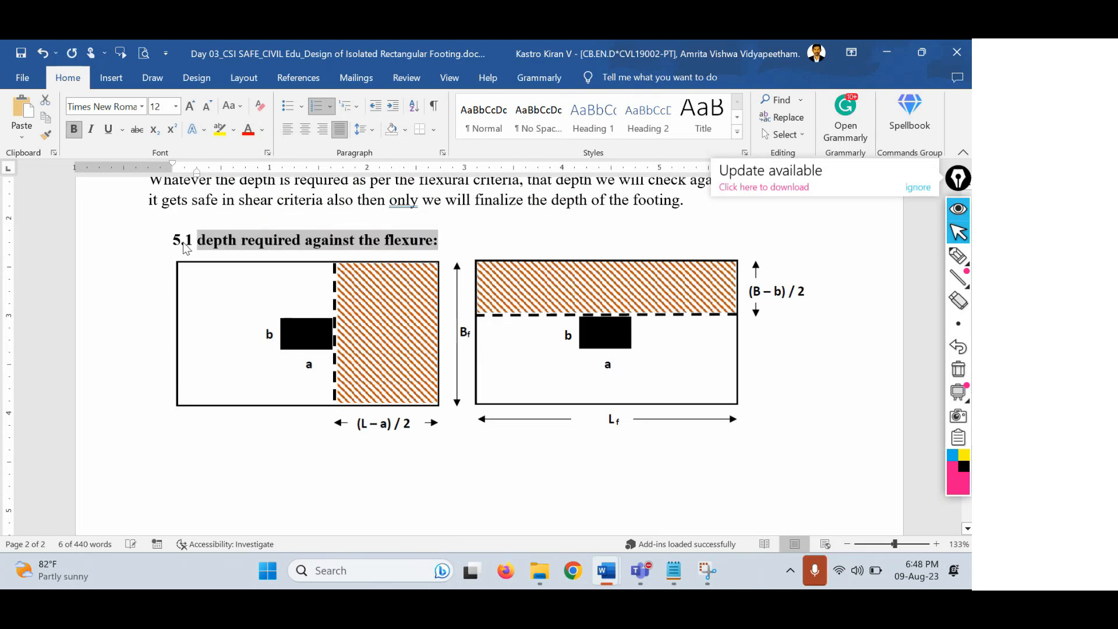
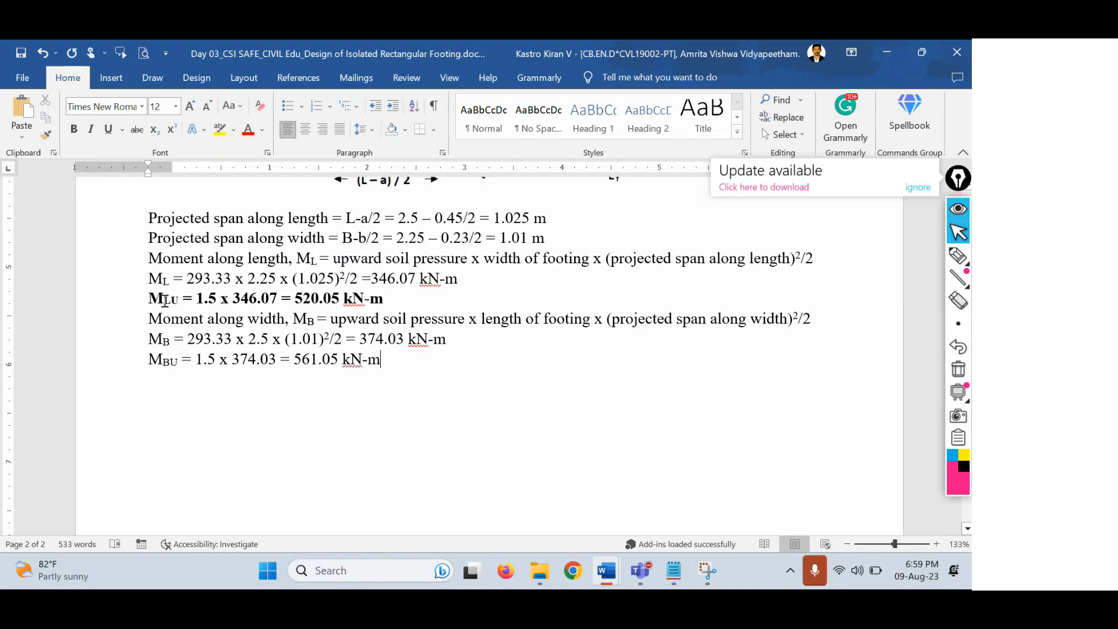
# Bold the MBU = 561.05 kN-m line, then move to the empty line below it.
pyautogui.hotkey('shift', 'Home')
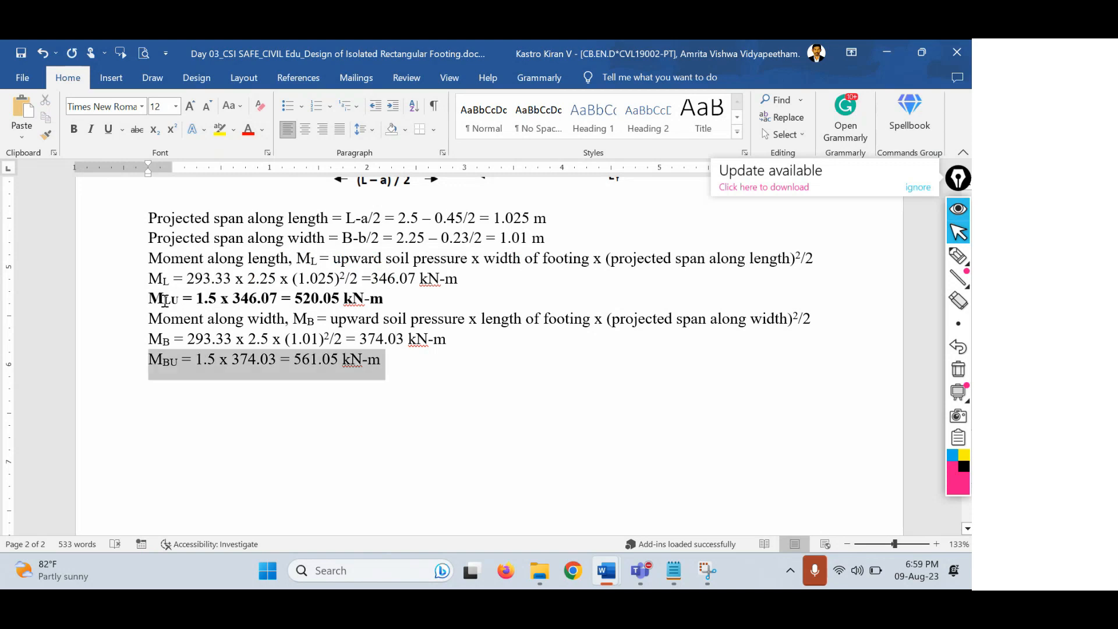
pyautogui.hotkey('ctrl', 'b')
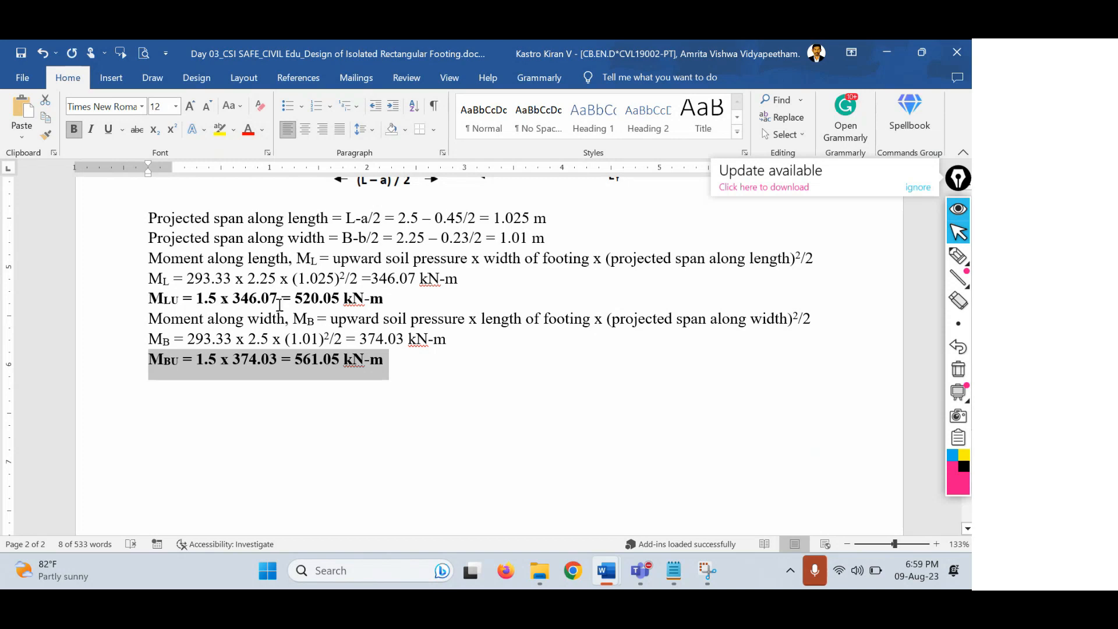
pyautogui.click(469, 381)
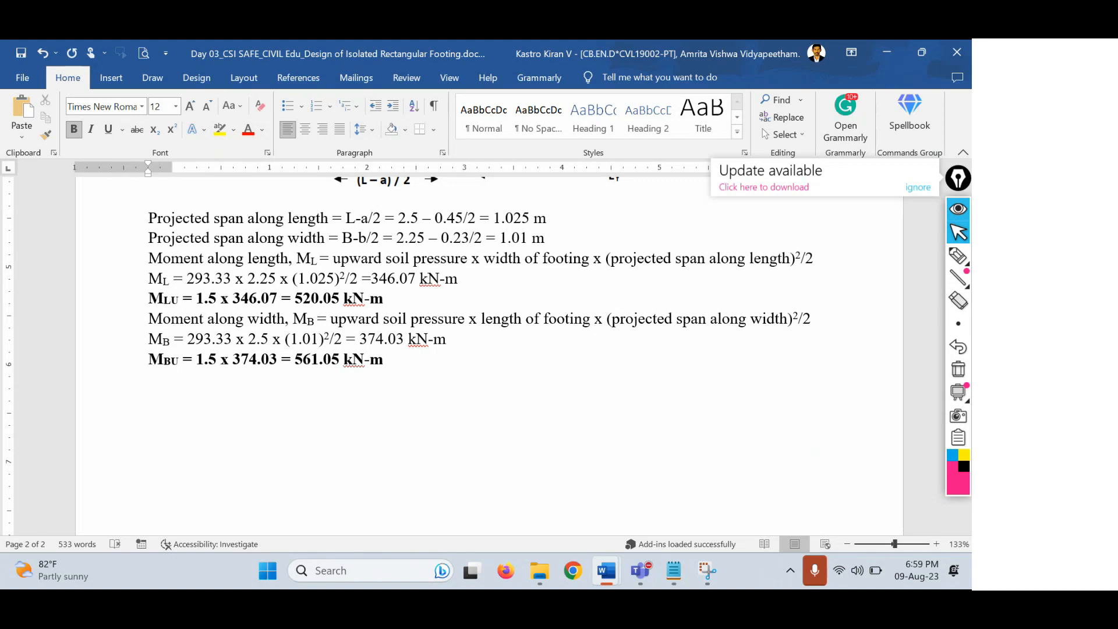
# Write in non-bold text: 'The calculation of depth of the footing depends on grade of steel;'.
pyautogui.hotkey('ctrl', 'b')
pyautogui.write('The calculation of depth o')
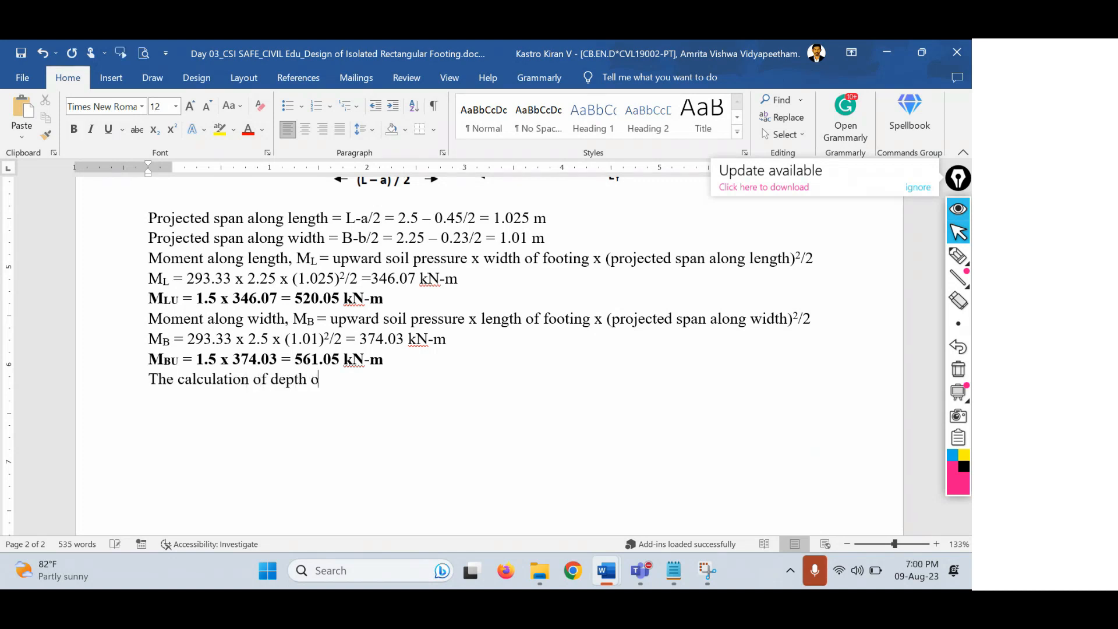
pyautogui.write('f the footing depends o')
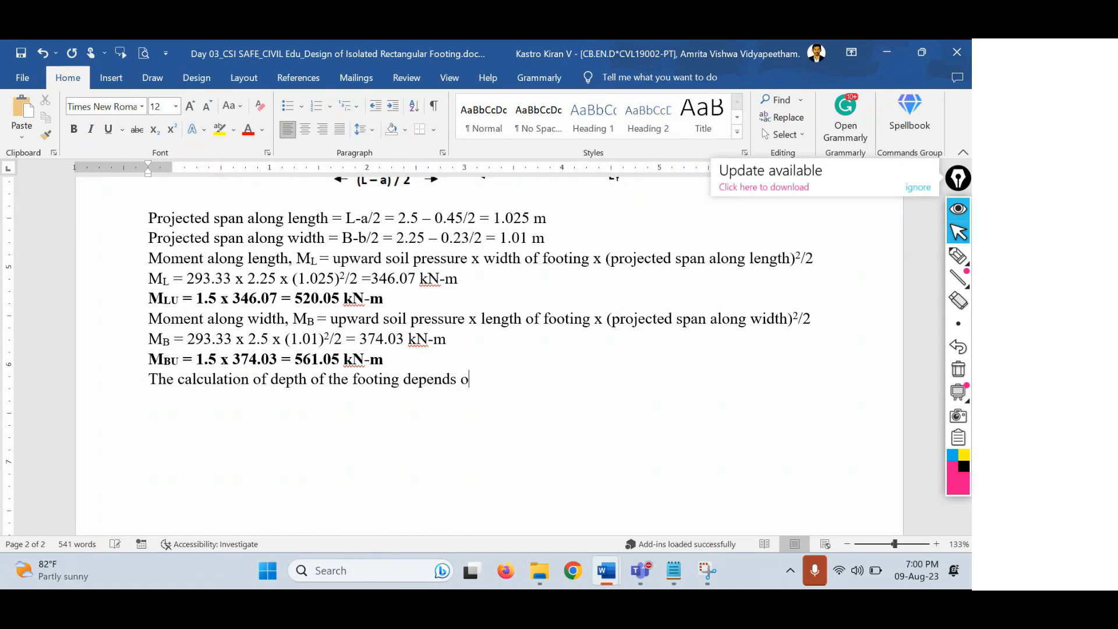
pyautogui.write('n grade of stee')
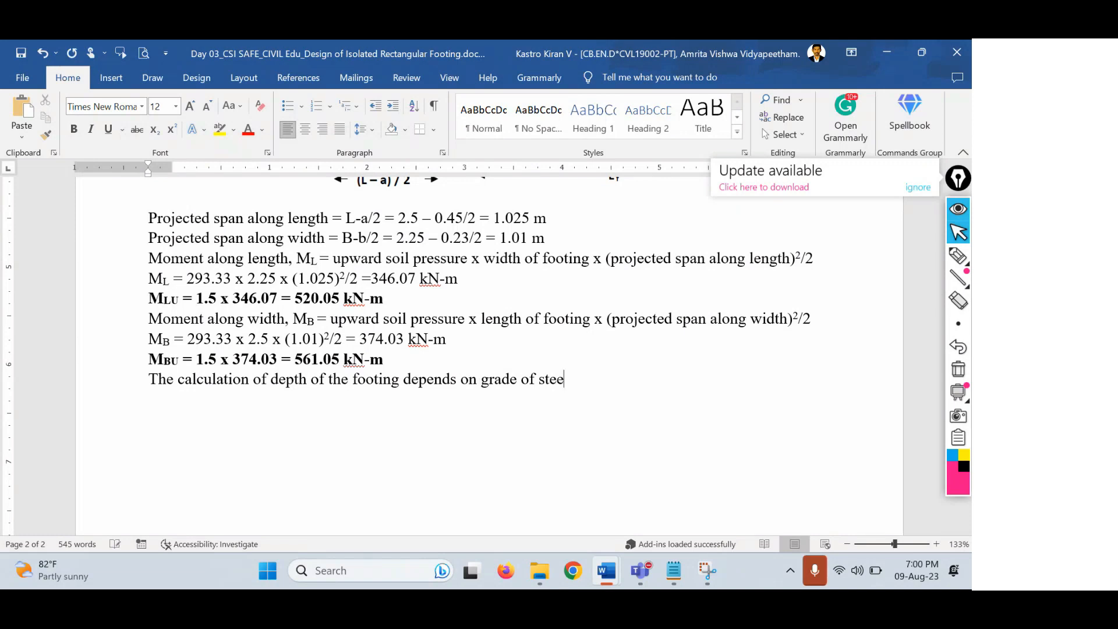
pyautogui.write('l;')
# On a new line, begin the formula with Mu (u subscripted) and a normal-size equals sign.
pyautogui.press('Return')
pyautogui.write('Mu')
pyautogui.hotkey('shift', 'Left')
pyautogui.hotkey('ctrl', '=')
pyautogui.press('Right')
pyautogui.hotkey('ctrl', 'shift', '=')
pyautogui.write('=')
pyautogui.hotkey('shift', 'Left')
pyautogui.hotkey('ctrl', 'shift', '=')
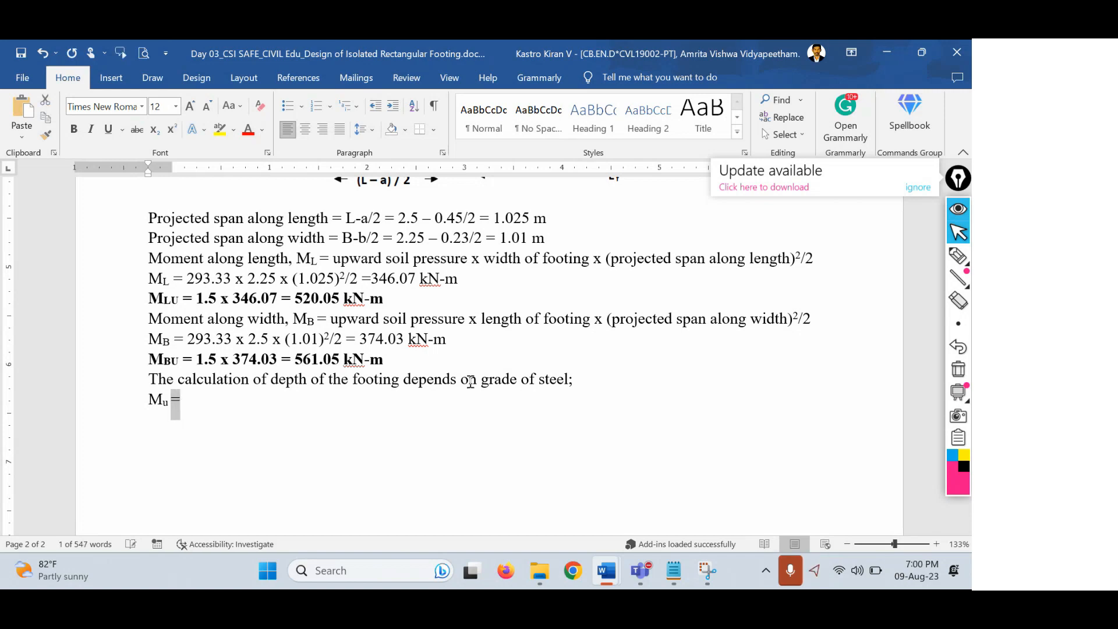
pyautogui.press('Right')
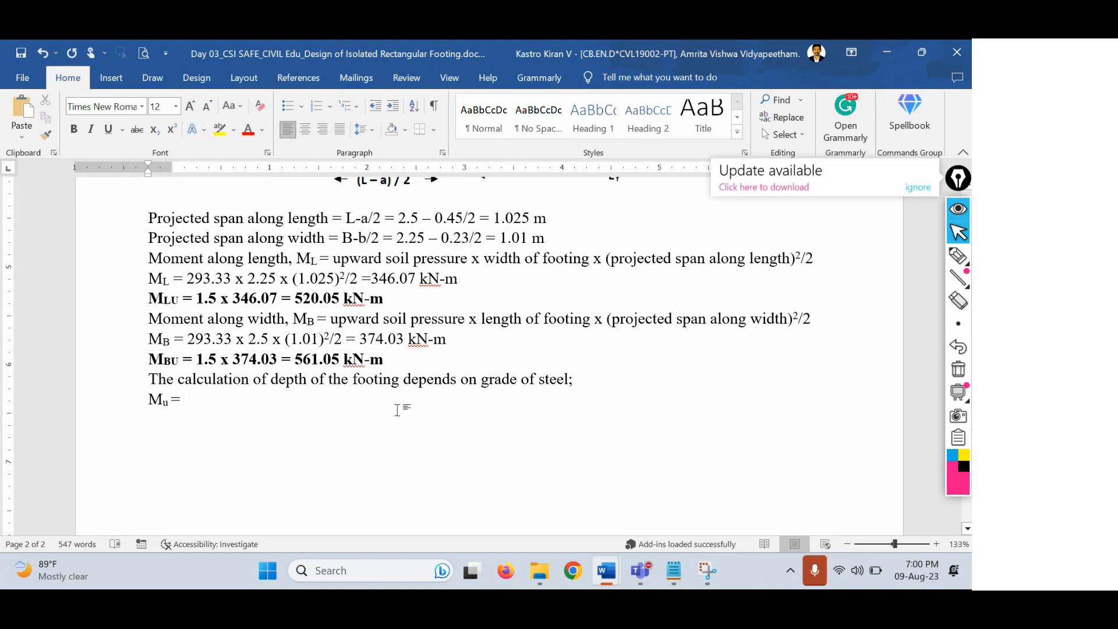
# Continue the formula with 0.138 fckbd², subscripting ck and superscripting the 2.
pyautogui.write('0.138')
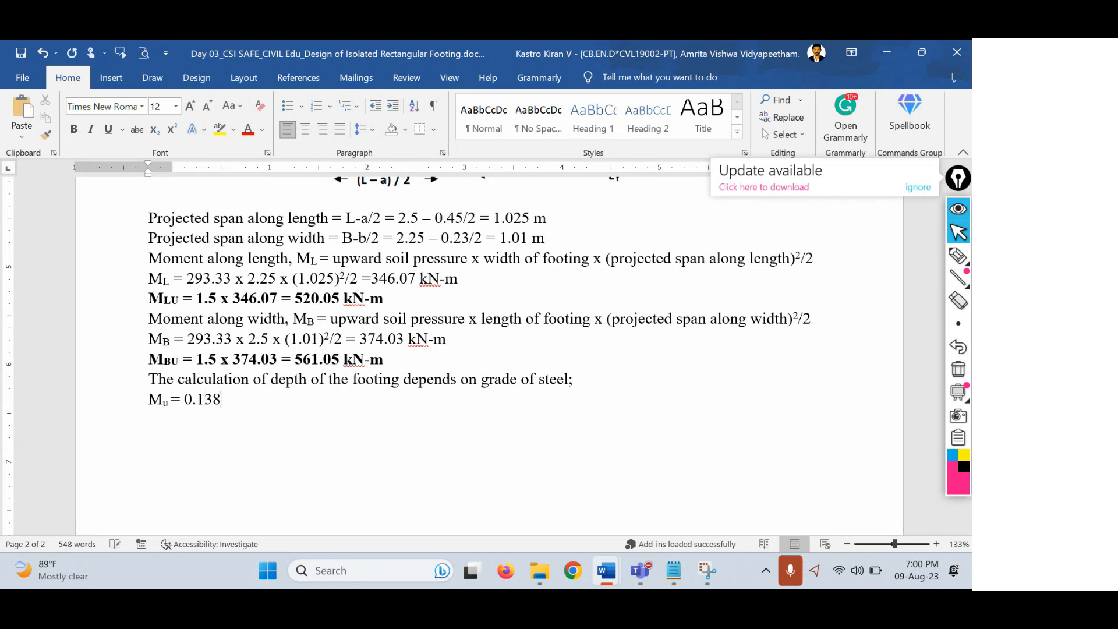
pyautogui.write(' fckbd2')
pyautogui.hotkey('shift', 'Left')
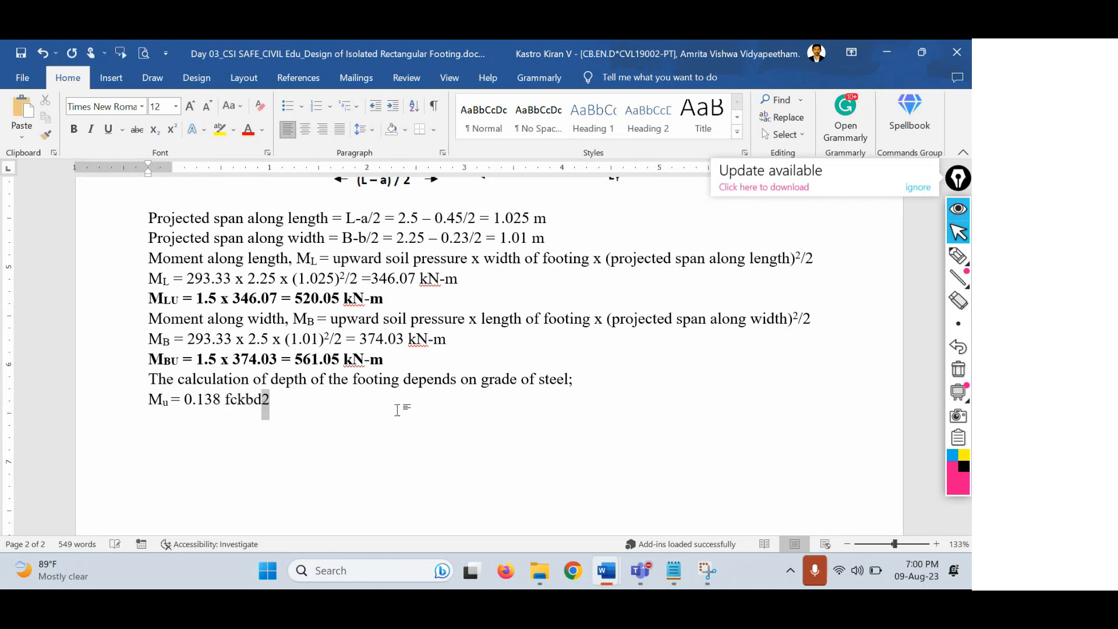
pyautogui.hotkey('ctrl', 'shift', '=')
pyautogui.press('Left')
pyautogui.press('Left')
pyautogui.press('Left')
pyautogui.press('Left')
pyautogui.hotkey('shift', 'Left')
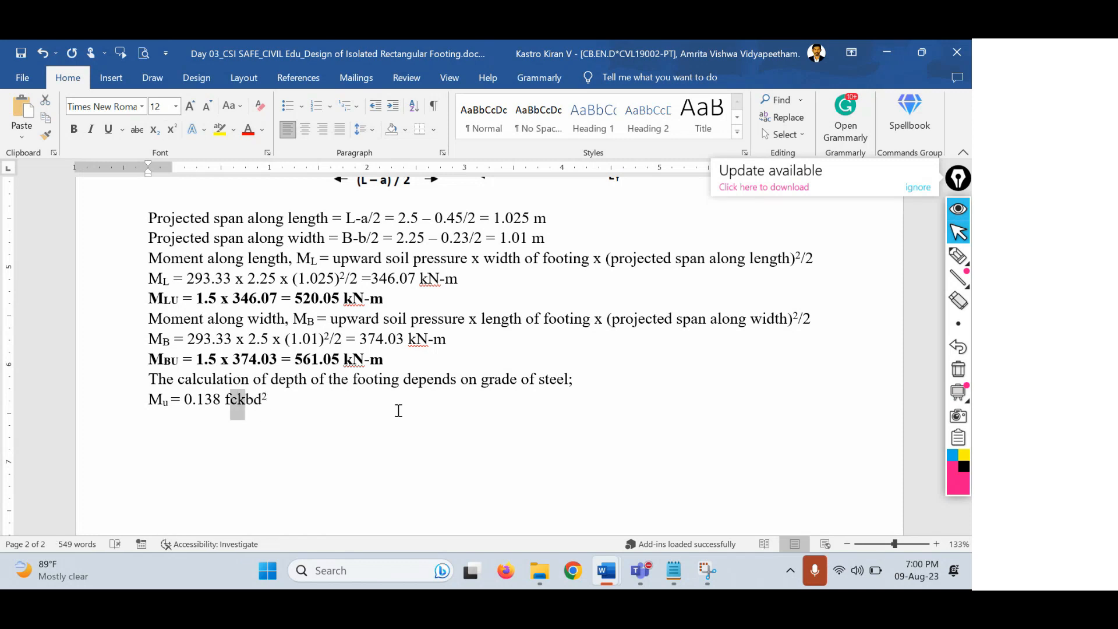
pyautogui.hotkey('ctrl', '=')
pyautogui.press('End')
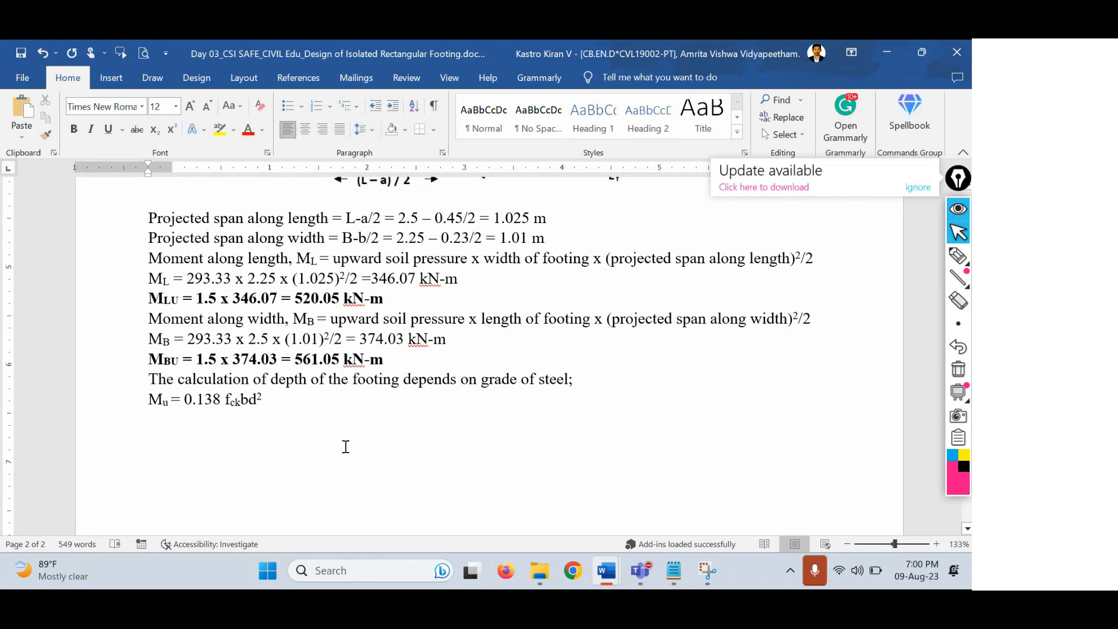
pyautogui.hotkey('ctrl', 'shift', '=')
# End the formula line with '(for Fe 415 grade of steel)'.
pyautogui.write('(for F')
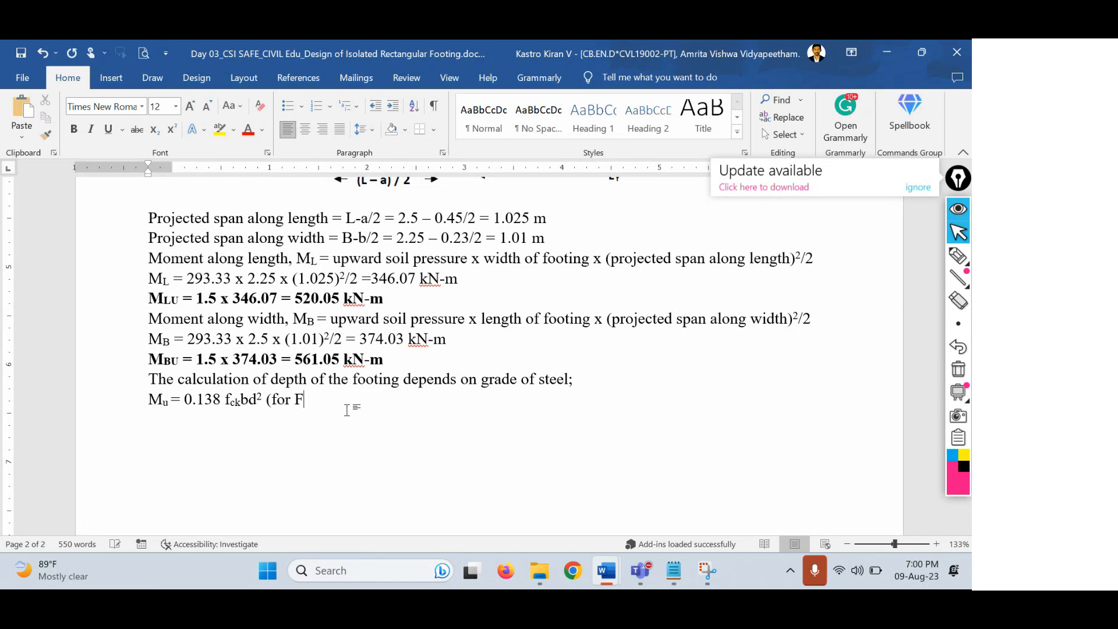
pyautogui.write('e 415 grade of s')
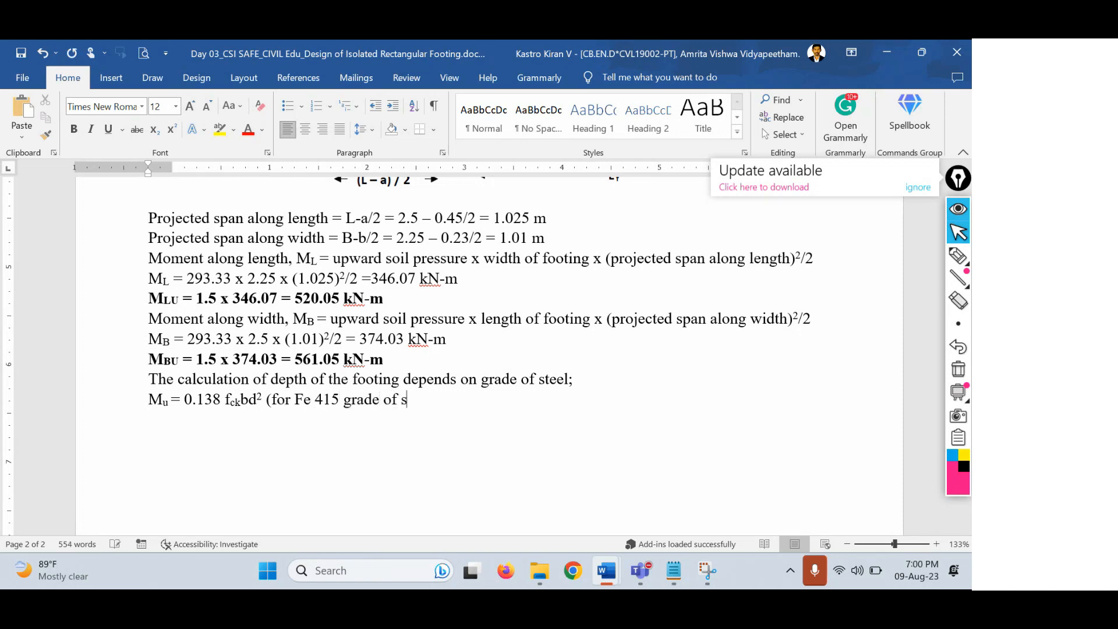
pyautogui.write('teel(')
pyautogui.press('BackSpace')
pyautogui.write(')')
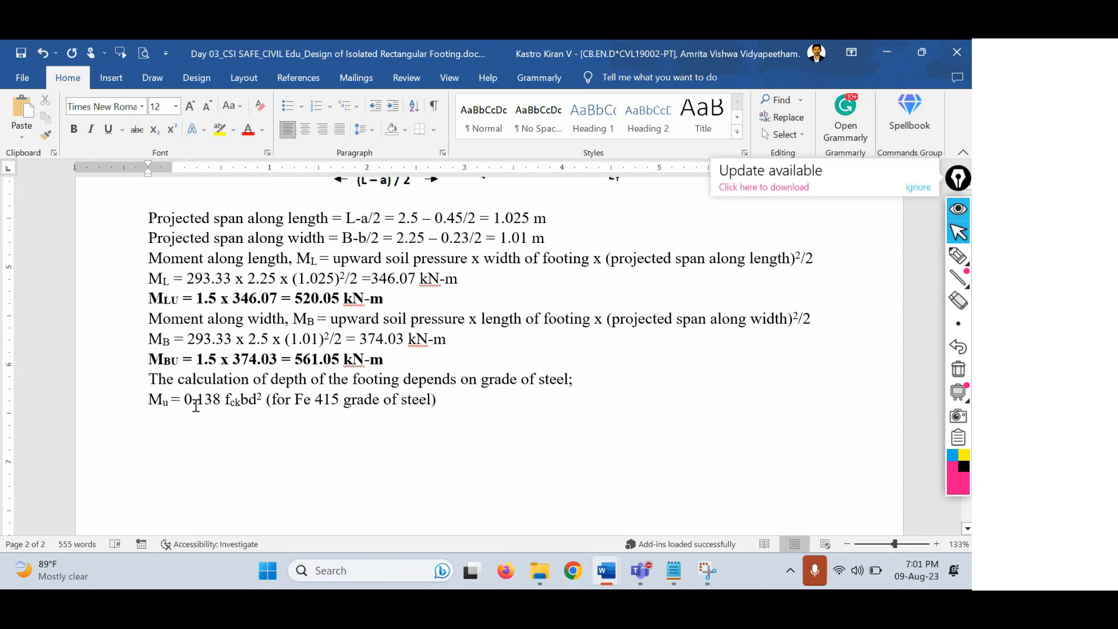
pyautogui.moveTo(170, 399); pyautogui.dragTo(152, 400)
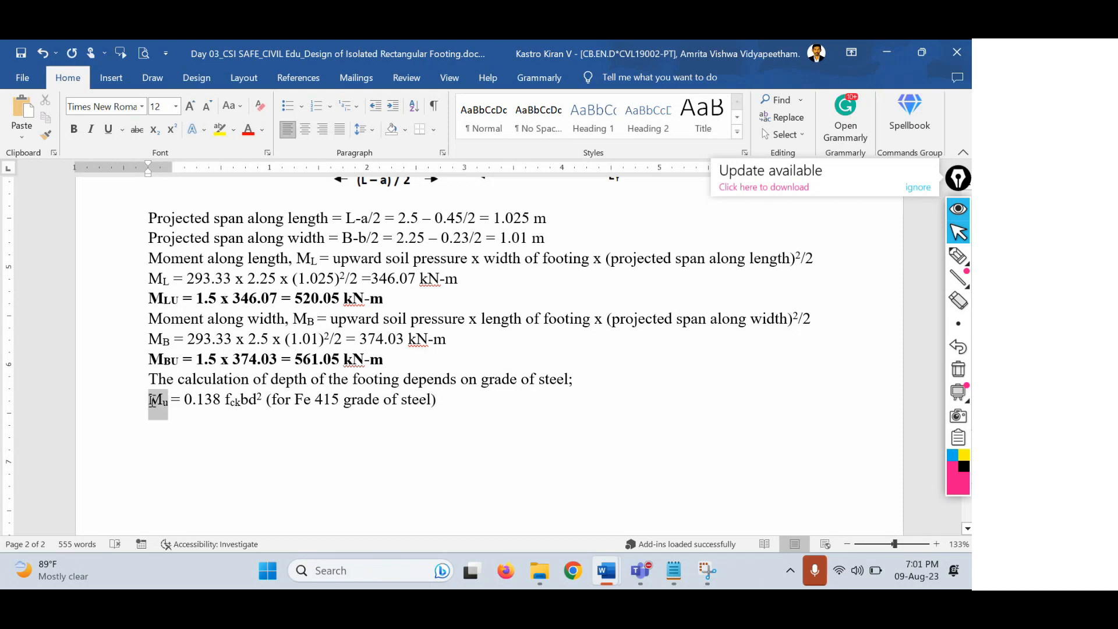
pyautogui.click(196, 402)
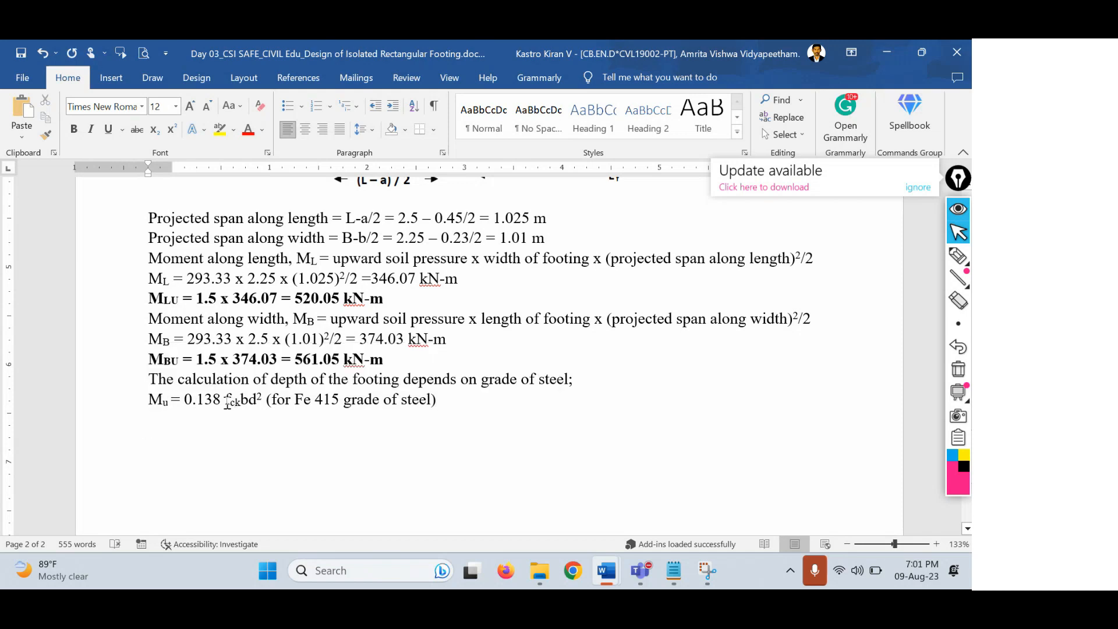
pyautogui.moveTo(225, 402); pyautogui.dragTo(247, 401)
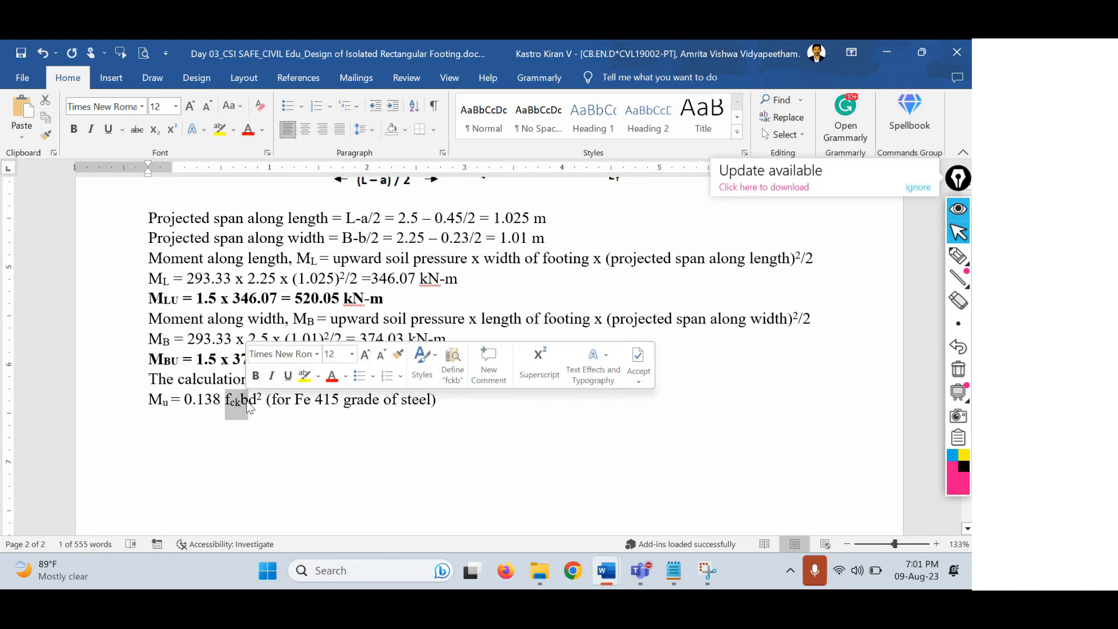
pyautogui.click(308, 406)
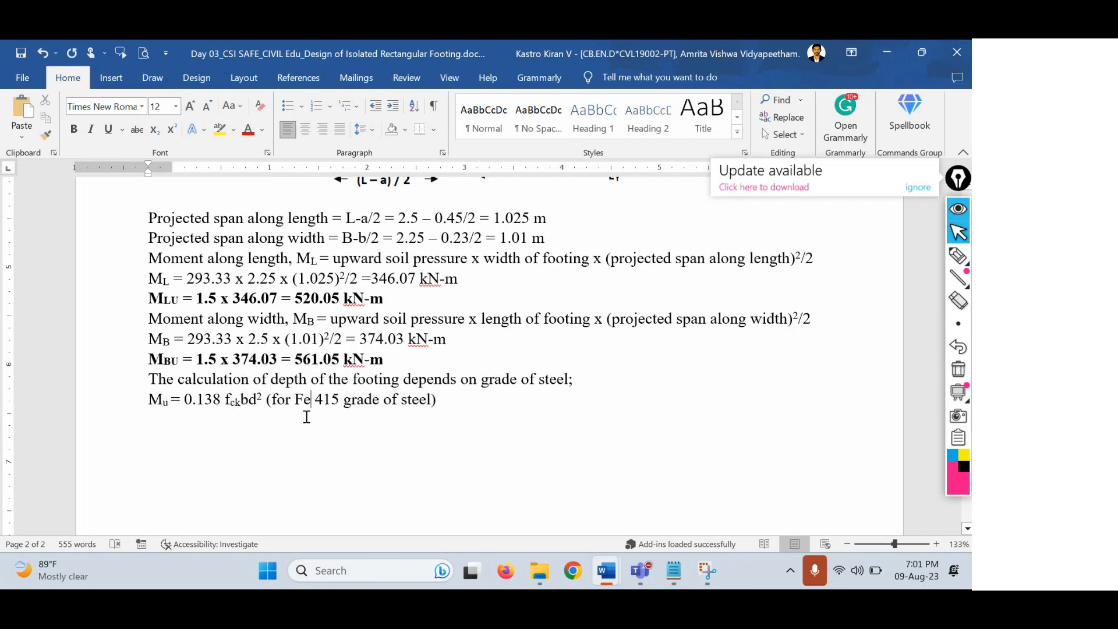
pyautogui.click(375, 297)
pyautogui.moveTo(375, 298); pyautogui.dragTo(149, 298)
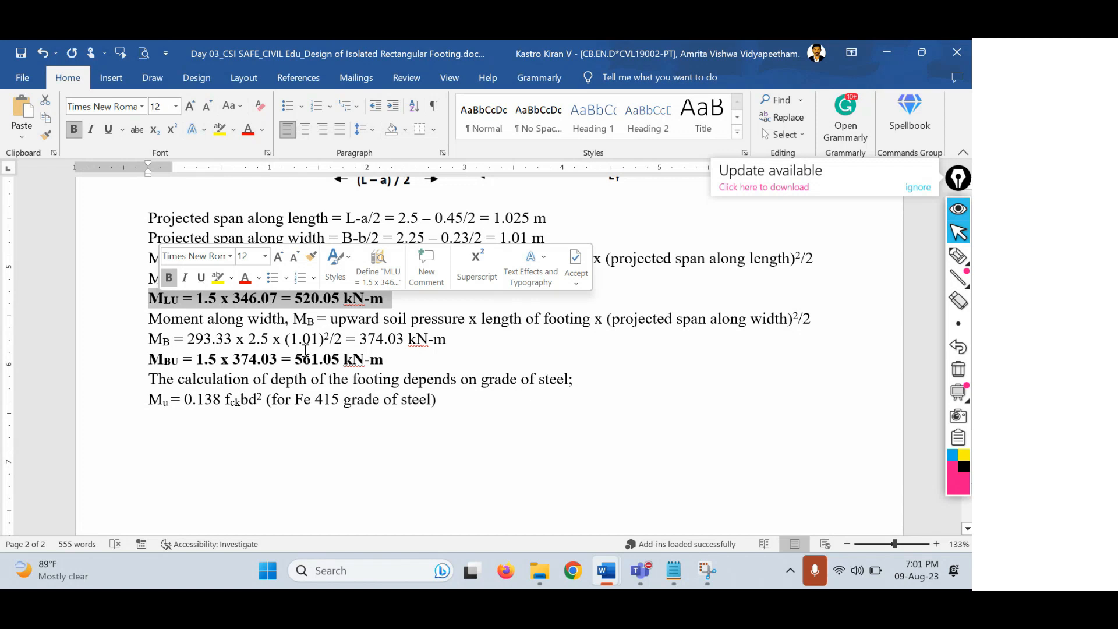
pyautogui.moveTo(389, 359); pyautogui.dragTo(151, 360)
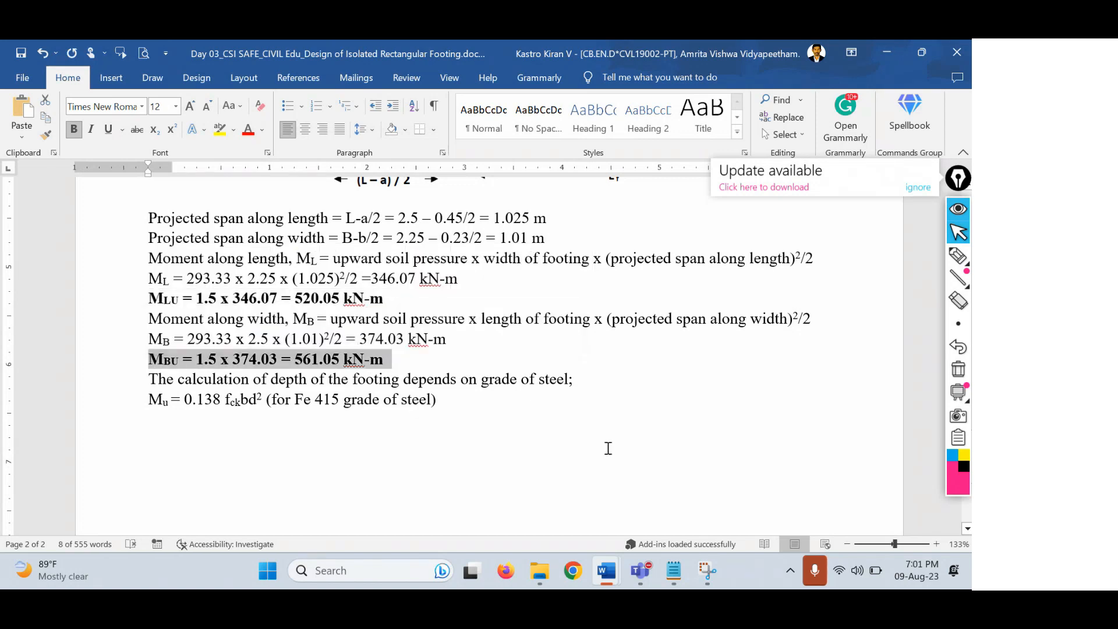
pyautogui.click(284, 402)
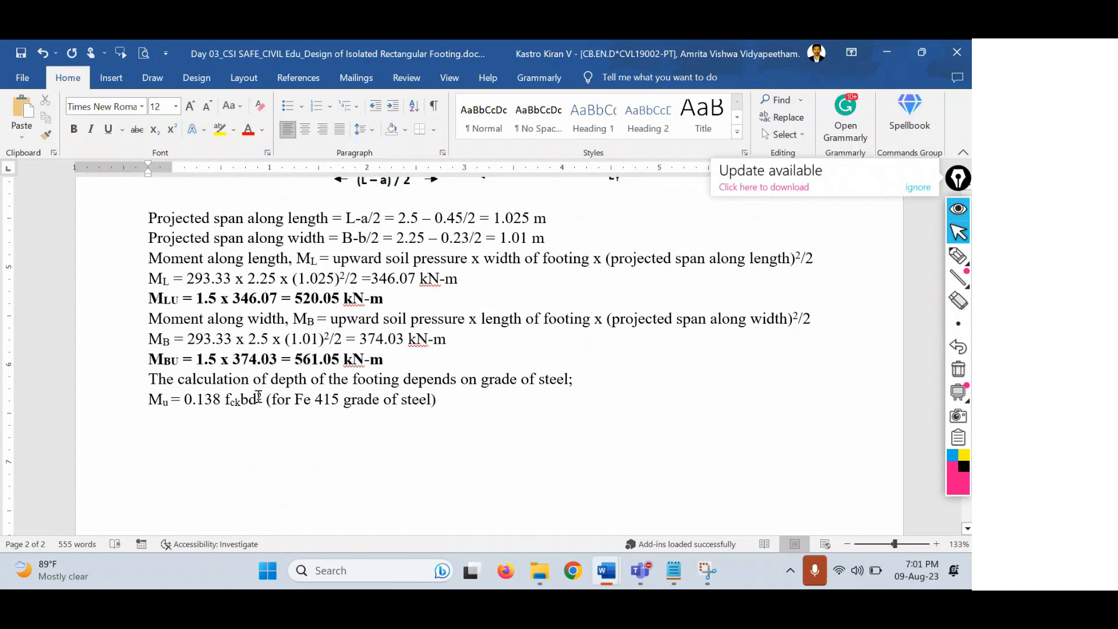
pyautogui.moveTo(258, 397); pyautogui.dragTo(253, 396)
pyautogui.click(253, 394)
pyautogui.moveTo(390, 359); pyautogui.dragTo(150, 358)
pyautogui.moveTo(402, 298); pyautogui.dragTo(174, 302)
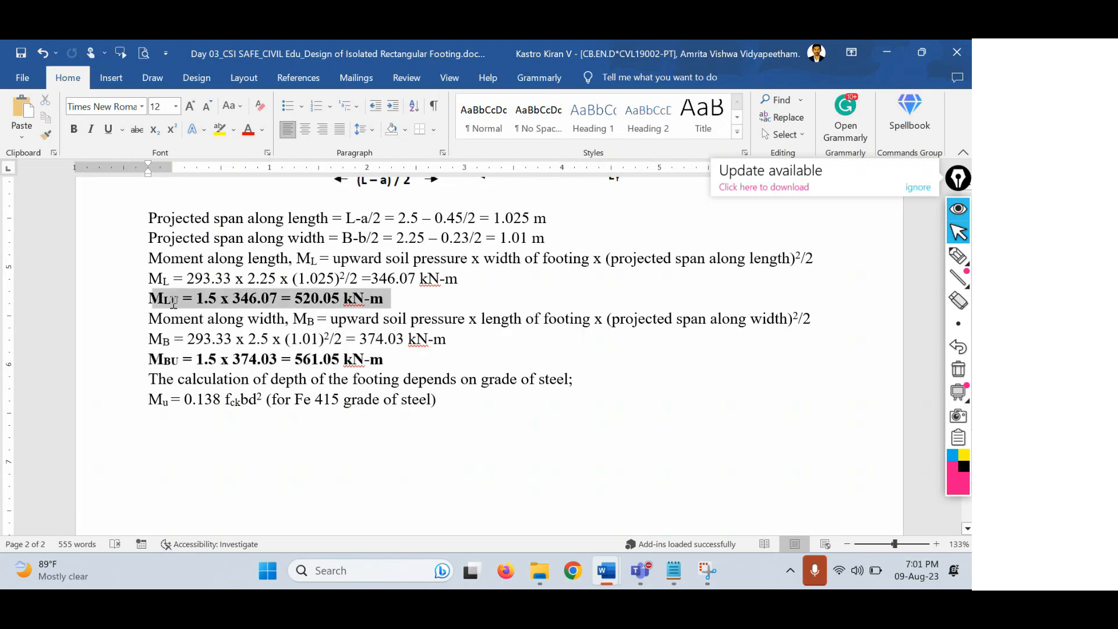
pyautogui.click(459, 358)
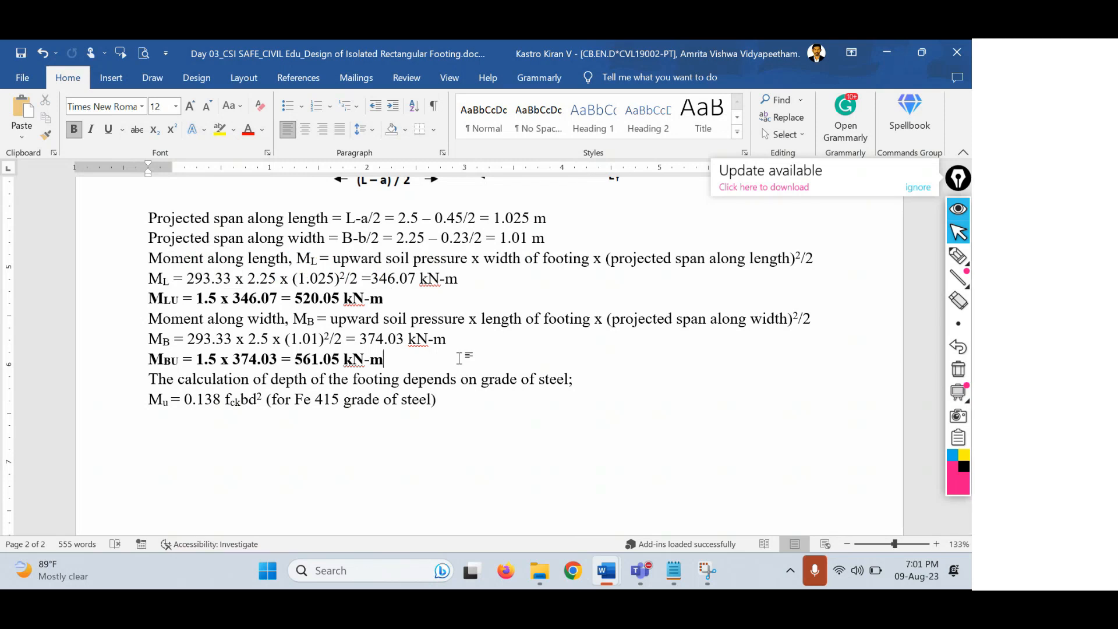
# Add 'Mu is the largest of MLU and MBU' with LU and BU subscripted.
pyautogui.press('Return')
pyautogui.write('M')
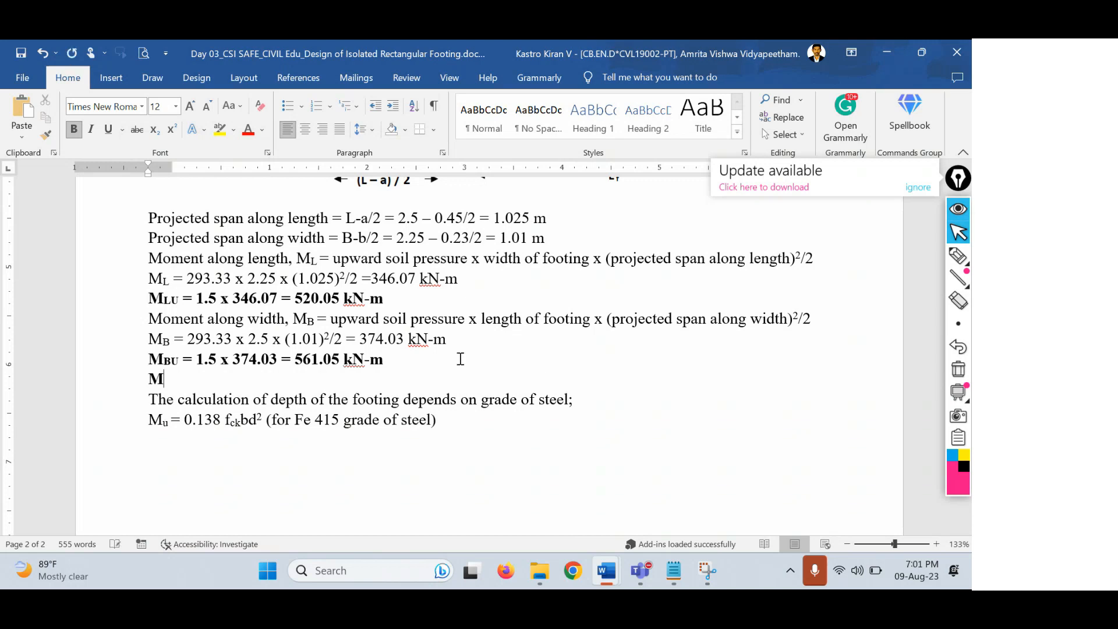
pyautogui.write('u is the large')
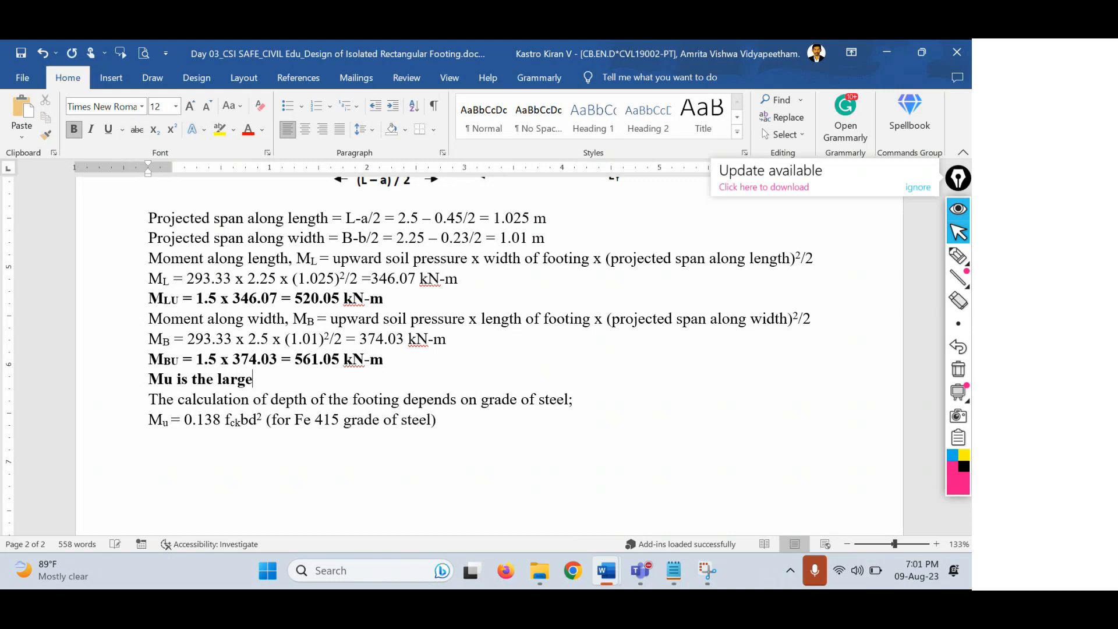
pyautogui.write('st of MLU and MBY')
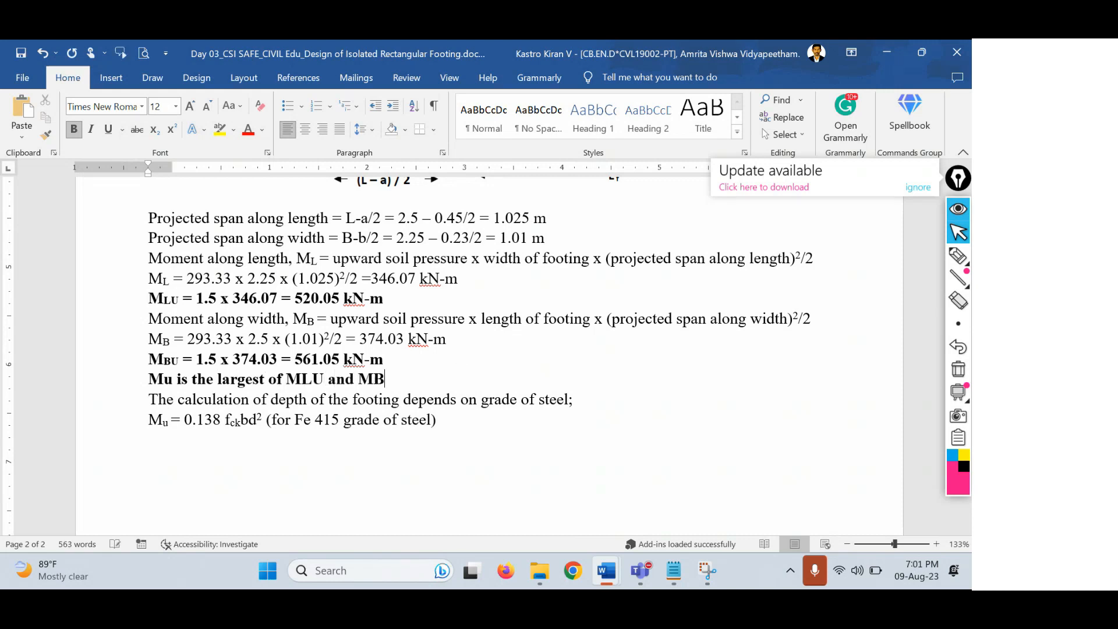
pyautogui.press('BackSpace')
pyautogui.write('U')
pyautogui.hotkey('shift', 'Left')
pyautogui.hotkey('shift', 'Left')
pyautogui.hotkey('ctrl', '=')
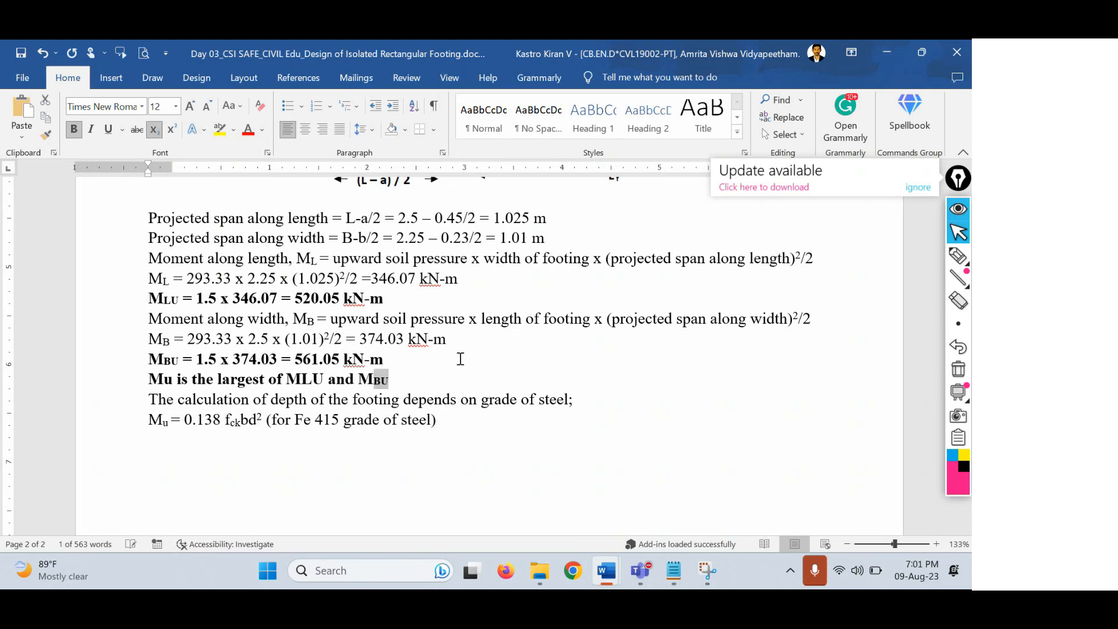
pyautogui.press('Left')
pyautogui.press('Left')
pyautogui.press('Left')
pyautogui.press('Left')
pyautogui.press('Left')
pyautogui.press('Left')
pyautogui.press('Left')
pyautogui.press('Left')
pyautogui.press('Left')
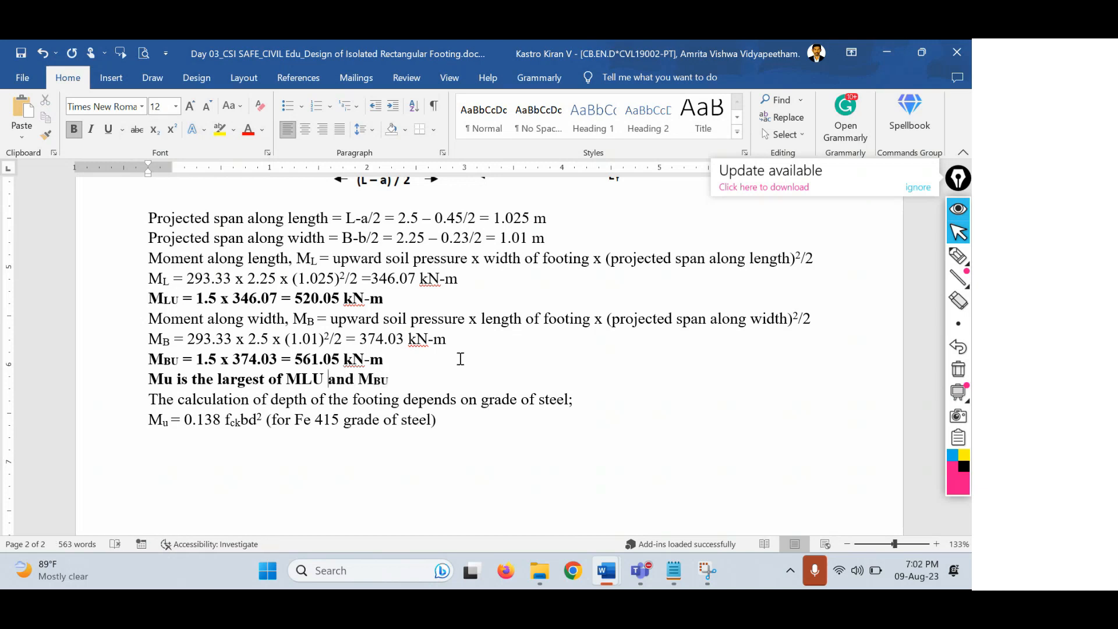
pyautogui.hotkey('shift', 'Right')
pyautogui.hotkey('shift', 'Right')
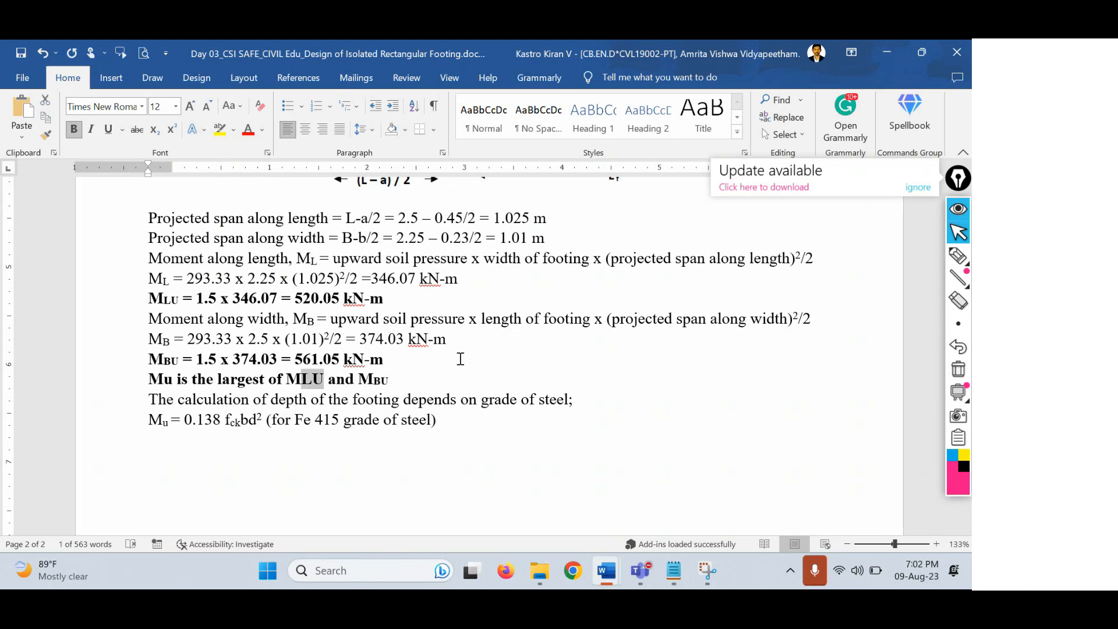
pyautogui.hotkey('ctrl', 'shift', '=')
pyautogui.hotkey('ctrl', '=')
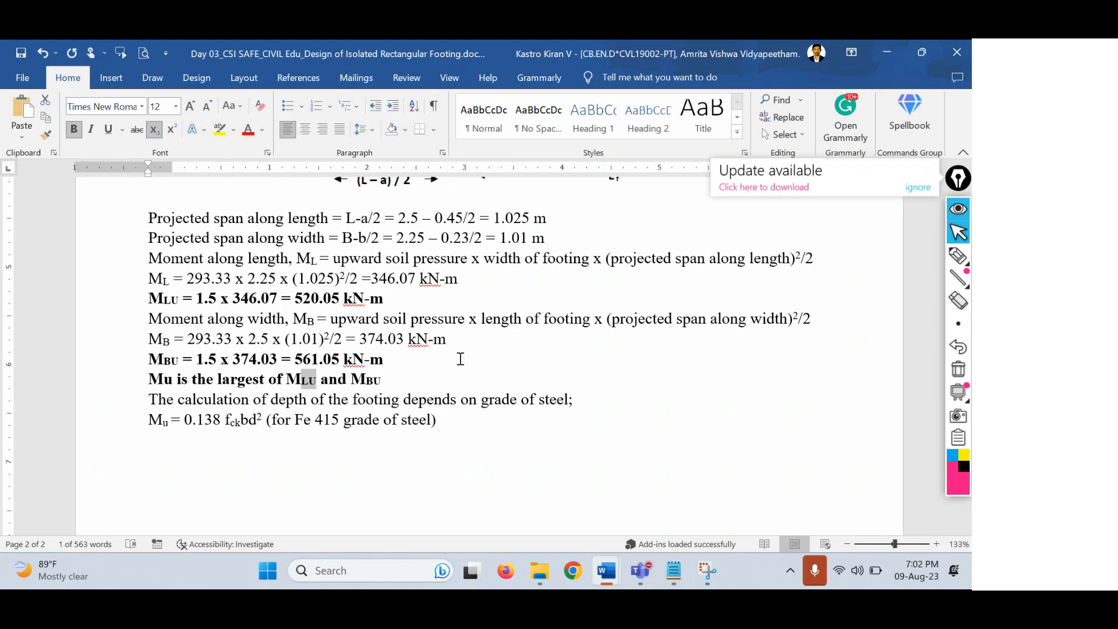
# Start a new line beginning with the word 'therefore'.
pyautogui.press('End')
pyautogui.press('Return')
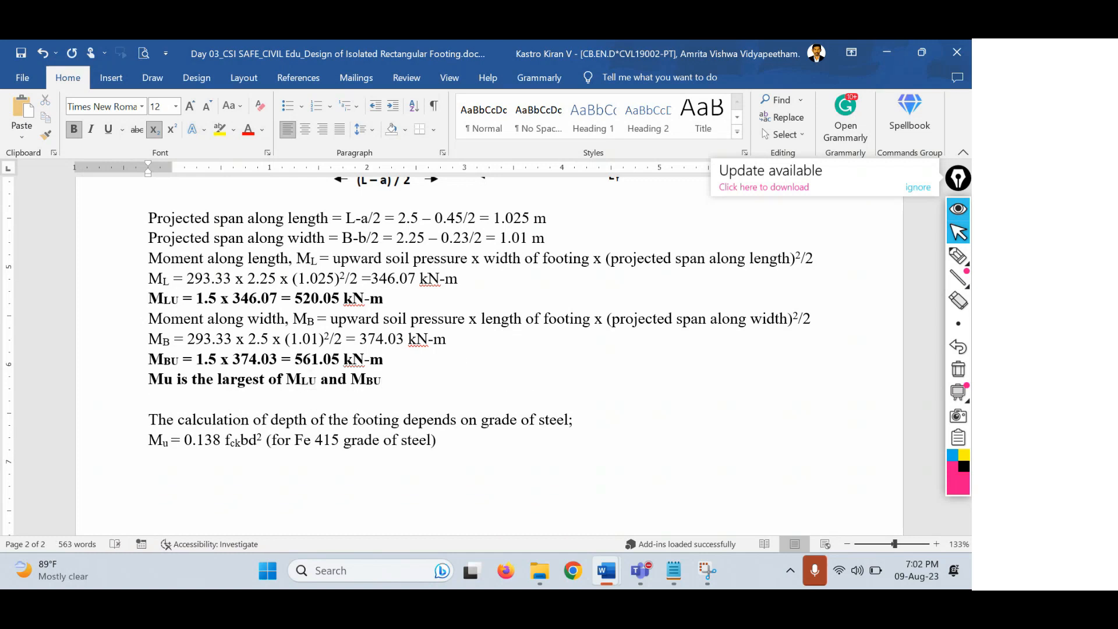
pyautogui.write('thereforer')
# Complete the normal-size line as 'Therefore, Mu = 561.05 kN-m'.
pyautogui.press('BackSpace')
pyautogui.hotkey('shift', 'Home')
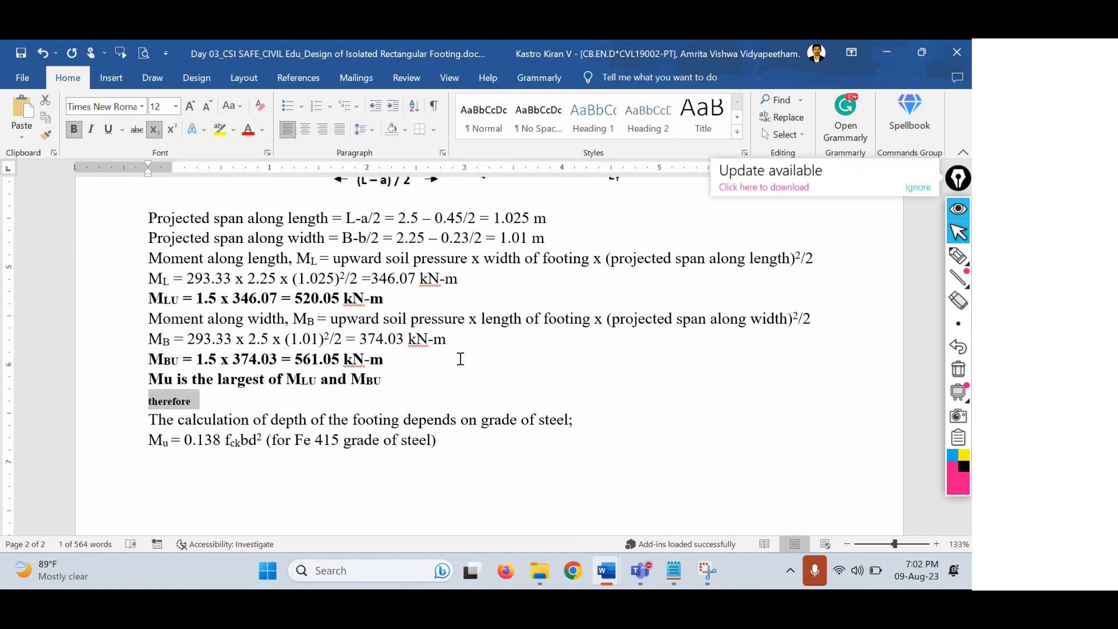
pyautogui.hotkey('ctrl', '=')
pyautogui.press('Down')
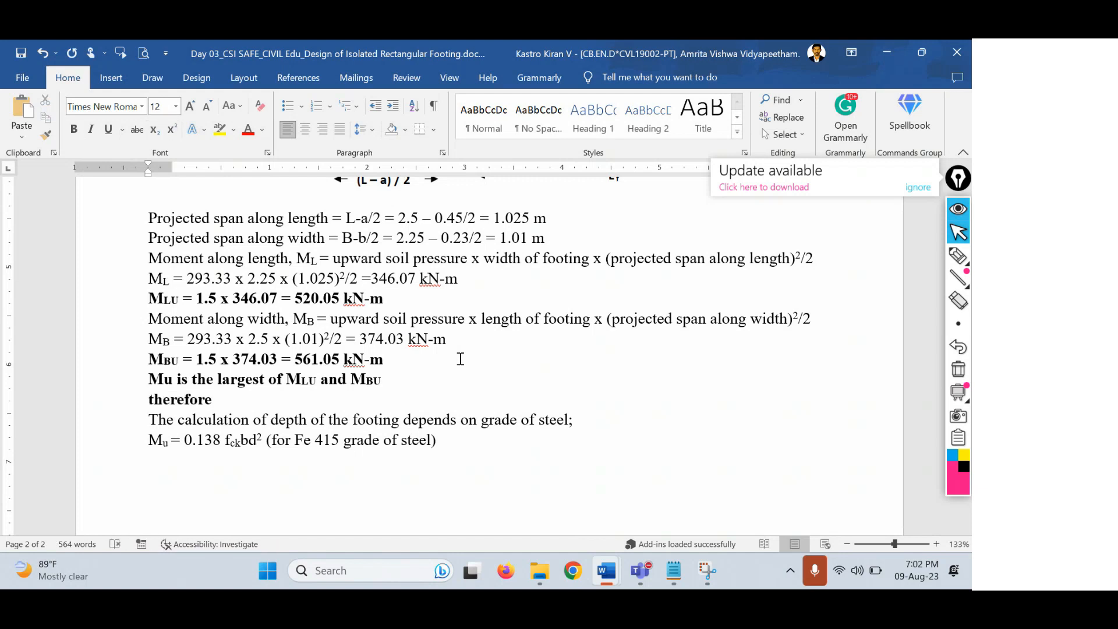
pyautogui.write(', Mu -')
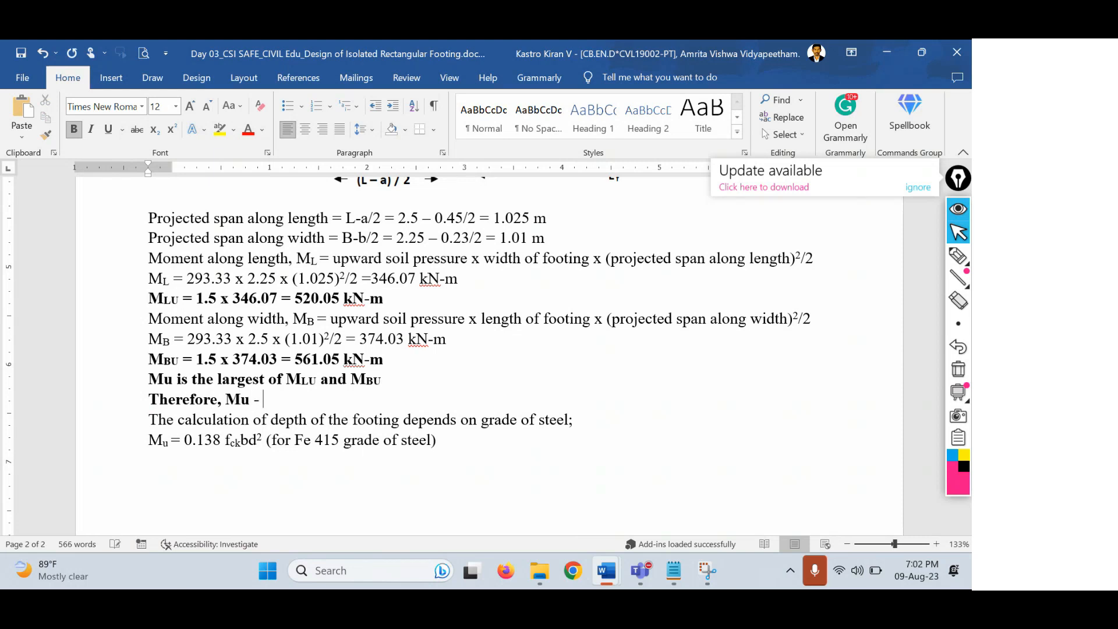
pyautogui.press('BackSpace')
pyautogui.press('BackSpace')
pyautogui.write('= 561.05 kN-m')
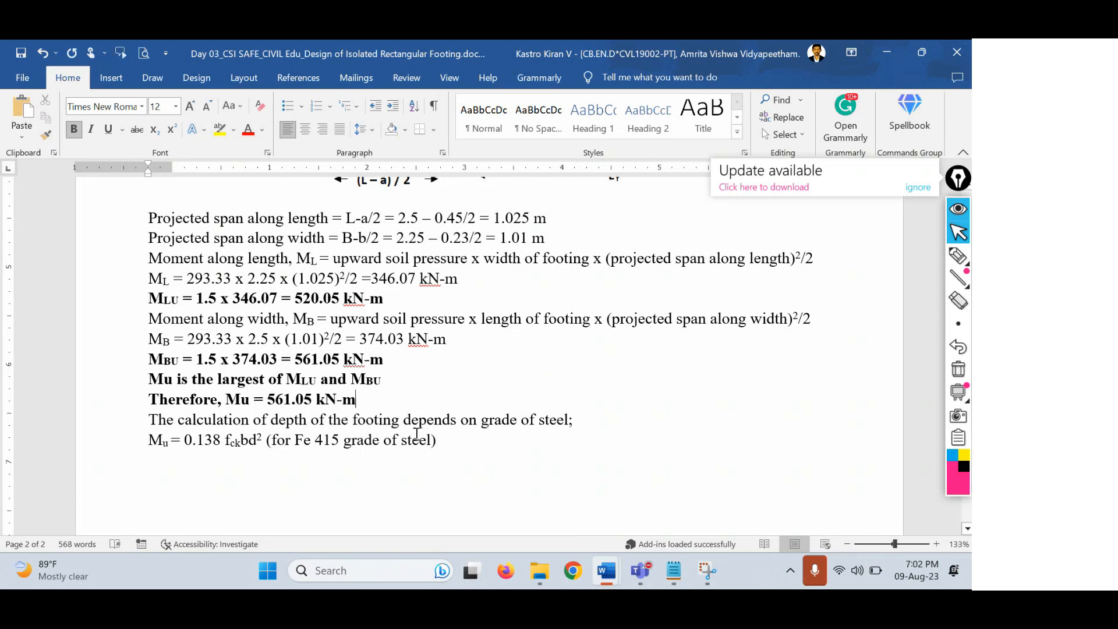
# Highlight the Mu = 561.05 kN-m result, the MBU line and the b in fckbd² for review.
pyautogui.click(466, 443)
pyautogui.moveTo(364, 401); pyautogui.dragTo(226, 400)
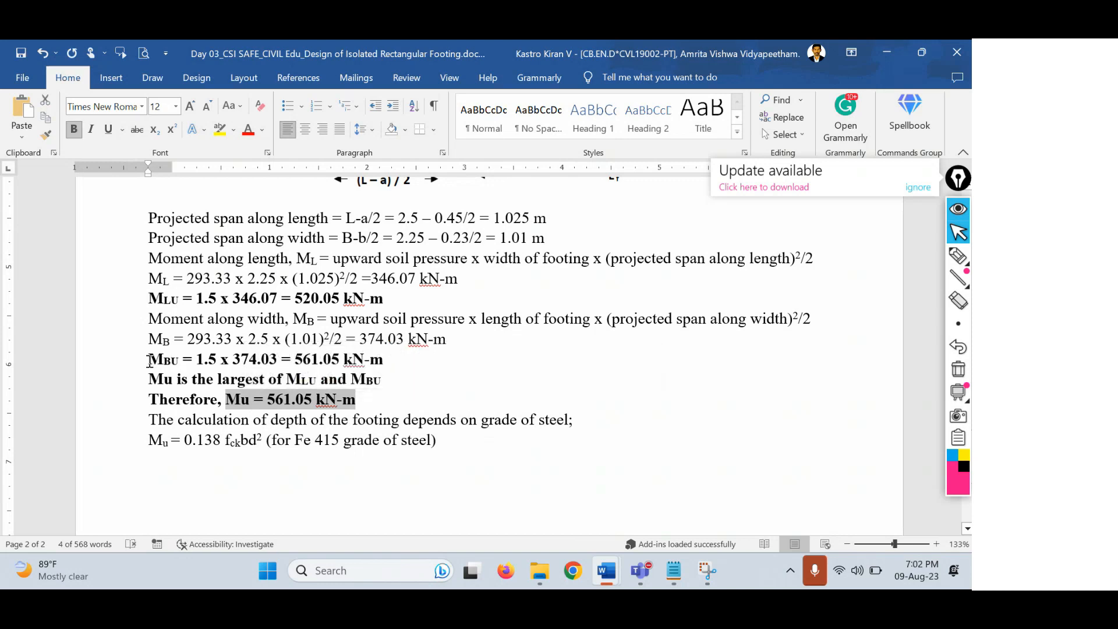
pyautogui.moveTo(149, 360); pyautogui.dragTo(387, 361)
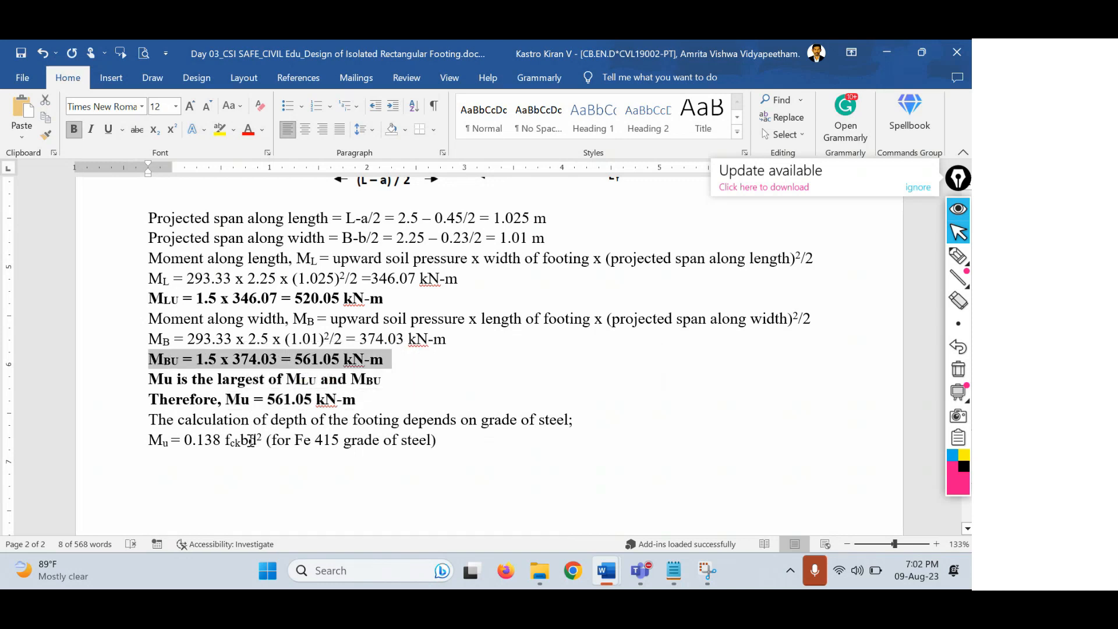
pyautogui.moveTo(249, 441); pyautogui.dragTo(241, 441)
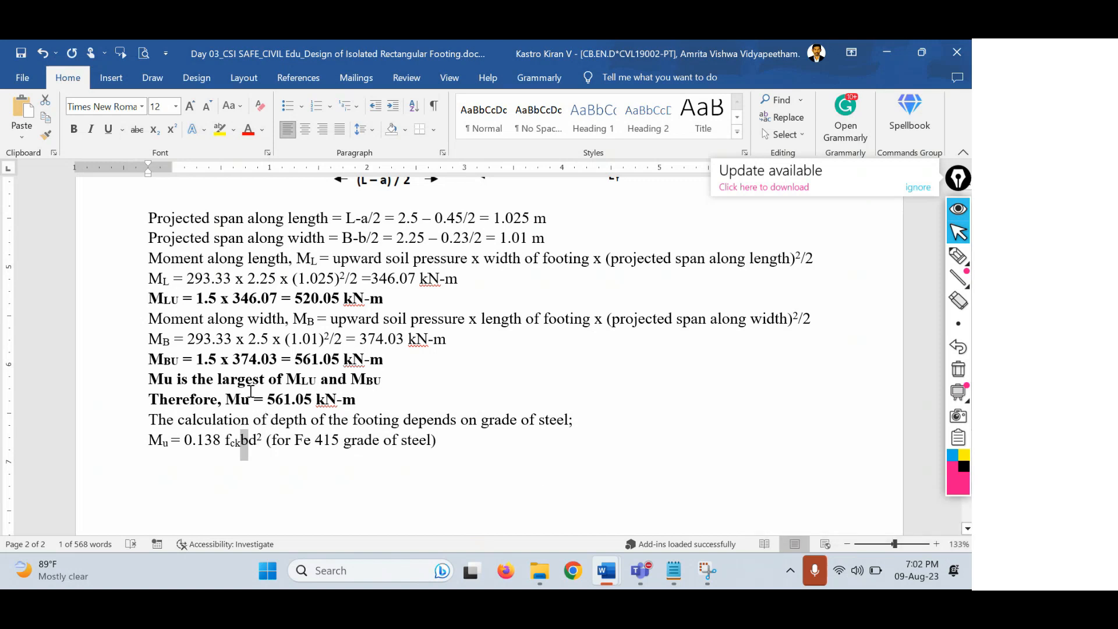
# Below the Fe 415 formula, start the equation 561.05 x 10⁶ = 0.138 x 20 x.
pyautogui.click(447, 450)
pyautogui.press('Return')
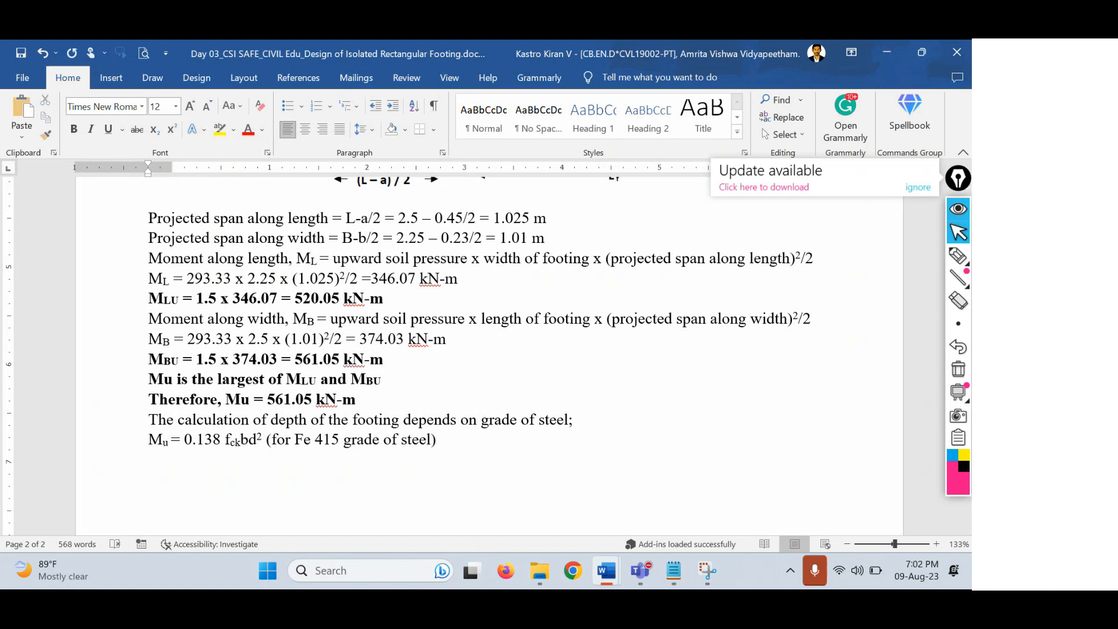
pyautogui.write('561.05 x 10')
pyautogui.write('6 =')
pyautogui.press('Left')
pyautogui.press('Left')
pyautogui.hotkey('shift', 'Left')
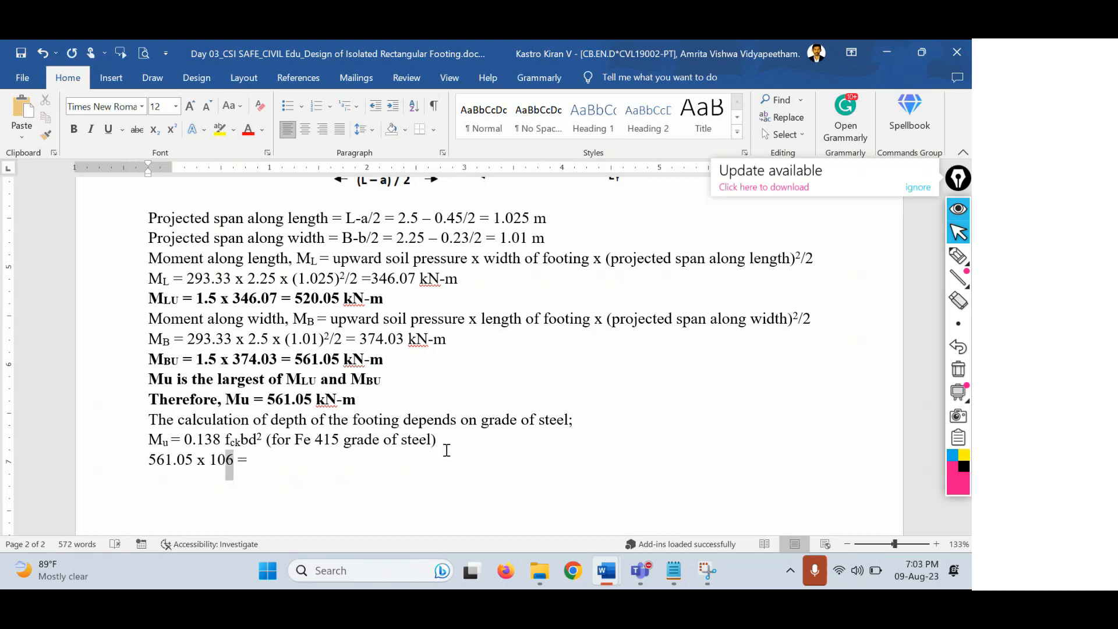
pyautogui.hotkey('ctrl', 'shift', '=')
pyautogui.press('End')
pyautogui.write('0.138')
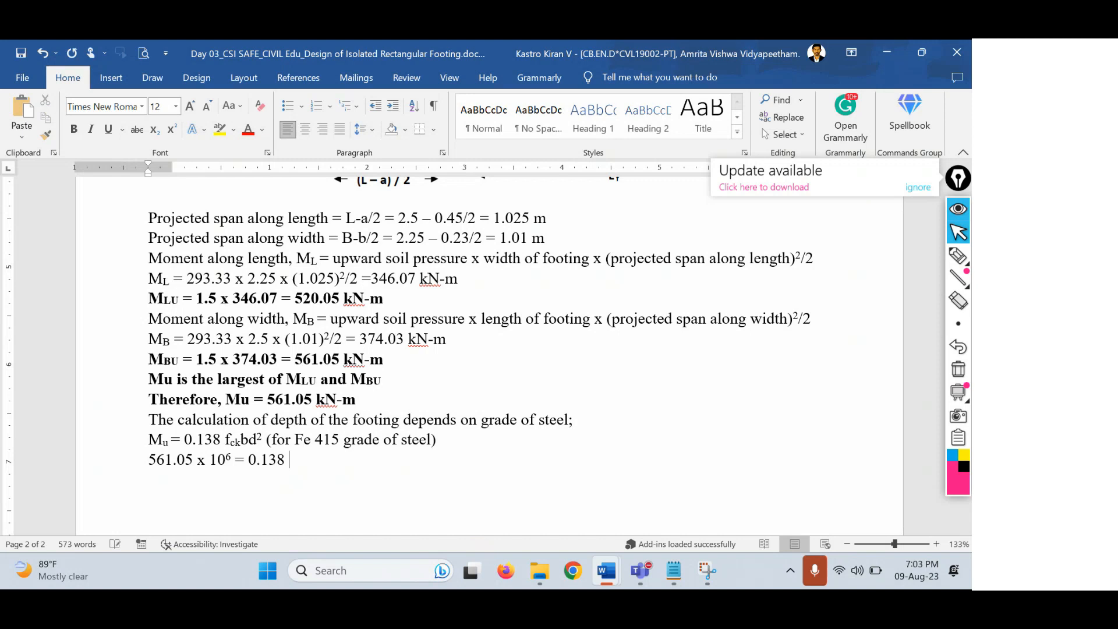
pyautogui.write(' x 20 x')
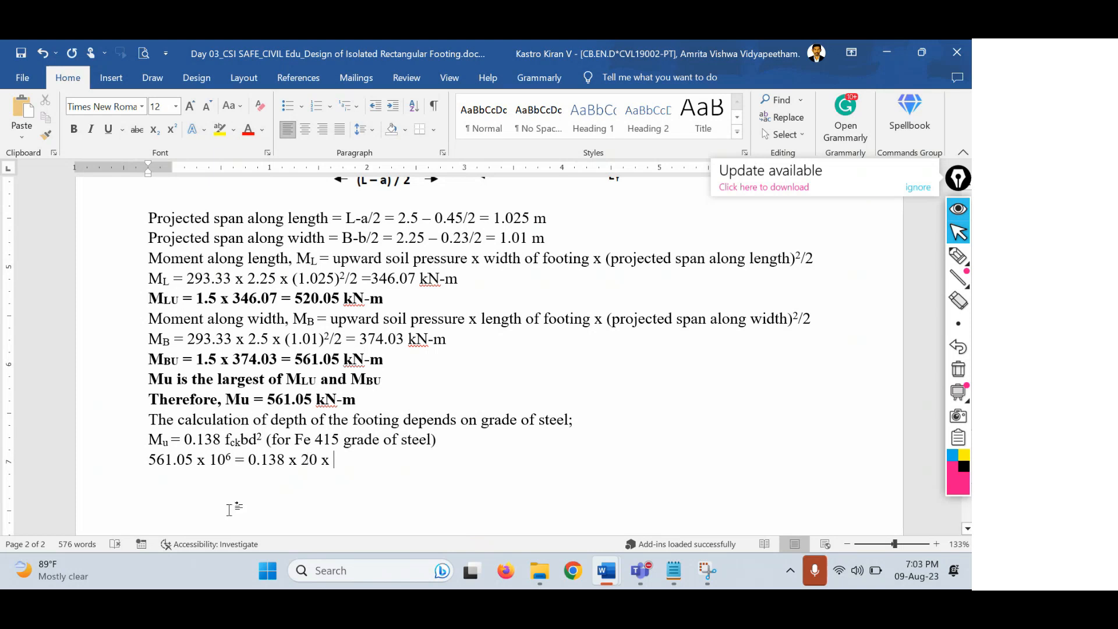
# Check the MBU line, then finish the equation with 2500 x d².
pyautogui.moveTo(149, 360); pyautogui.dragTo(193, 357)
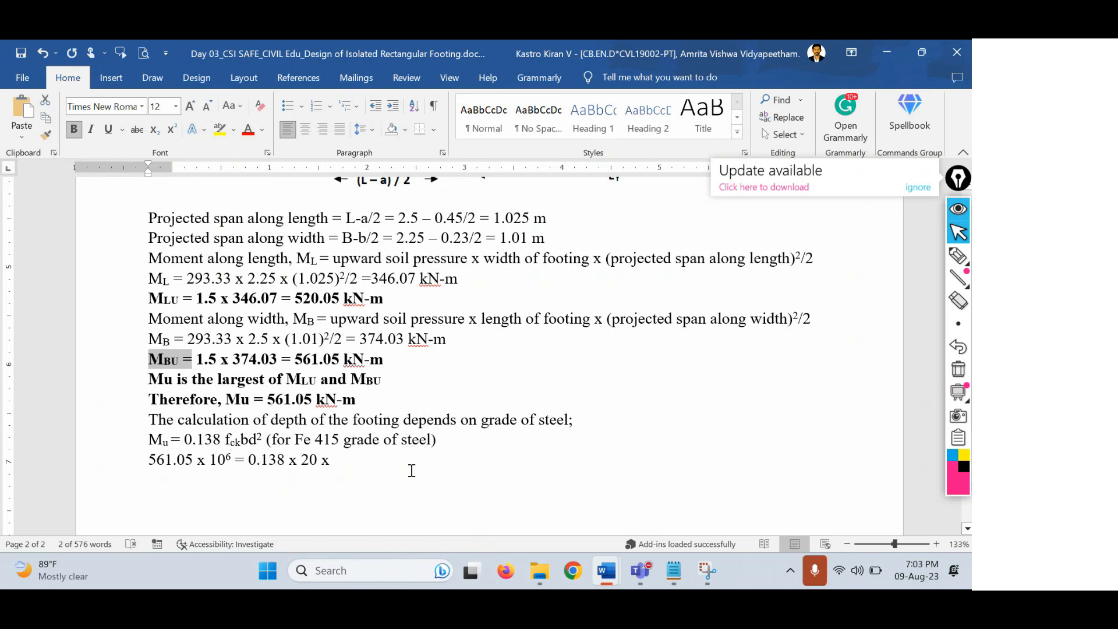
pyautogui.scroll(6, 412, 470)
pyautogui.scroll(-7, 382, 459)
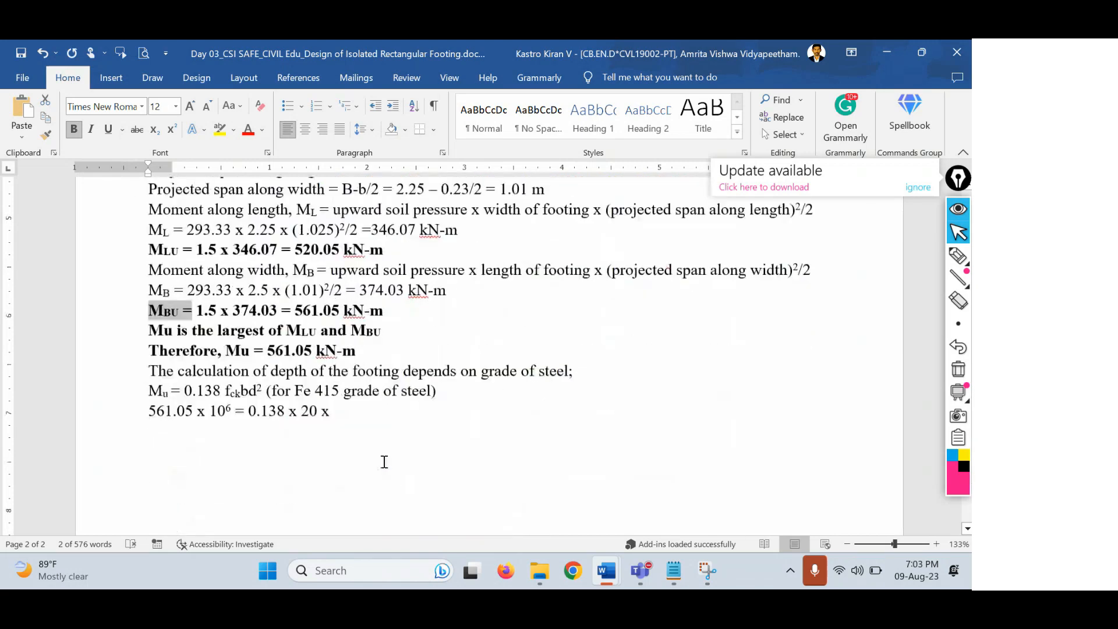
pyautogui.click(350, 415)
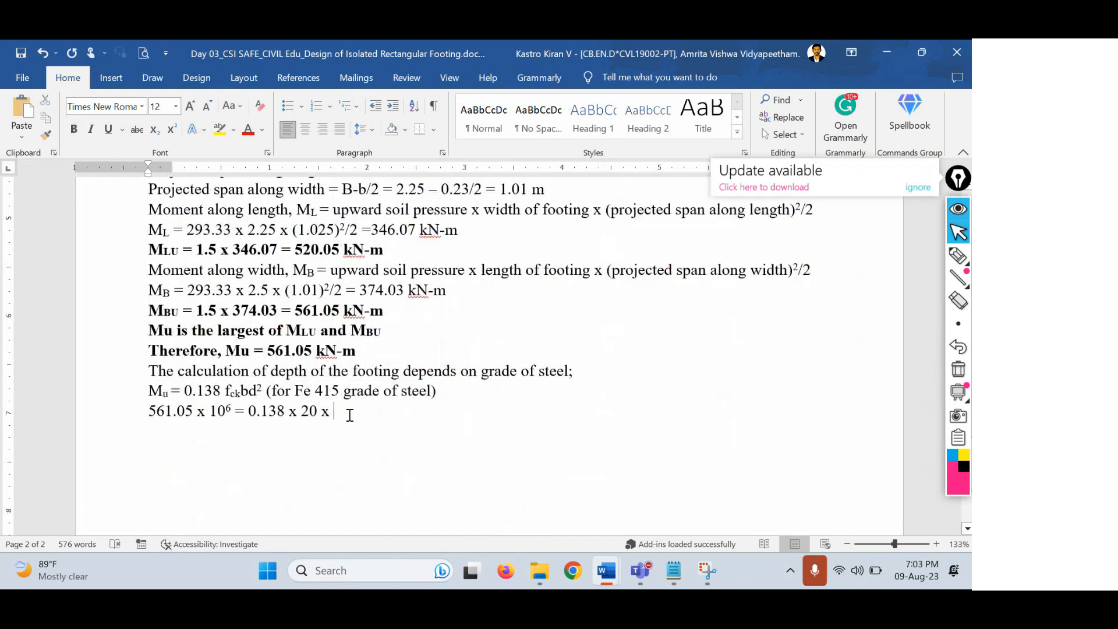
pyautogui.write('2500 x d2')
pyautogui.hotkey('shift', 'Left')
pyautogui.hotkey('ctrl', 'shift', '=')
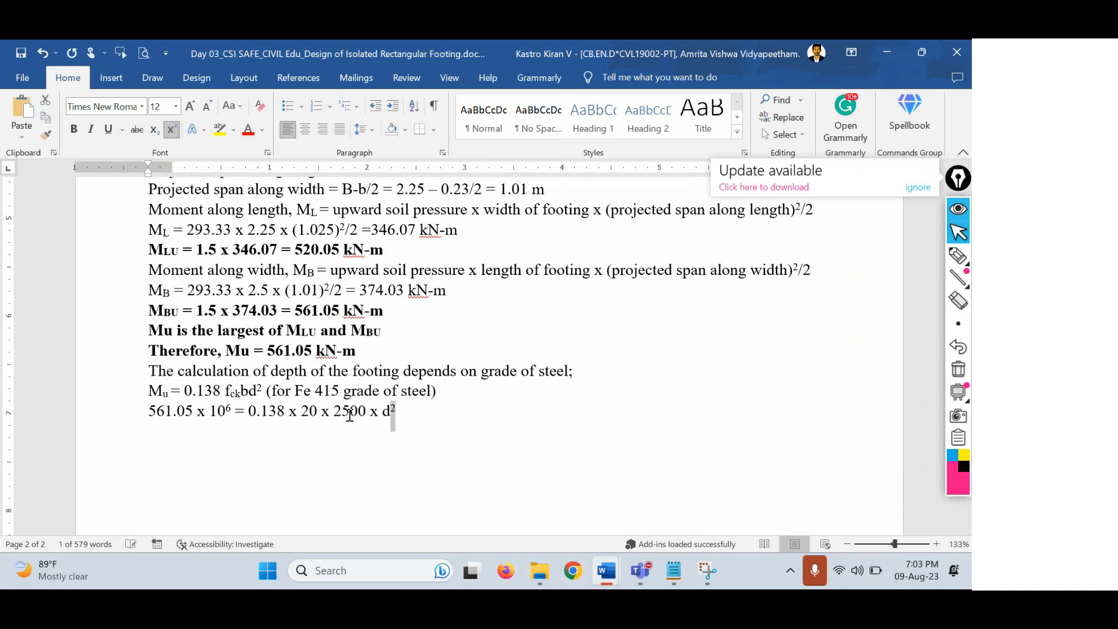
pyautogui.press('Right')
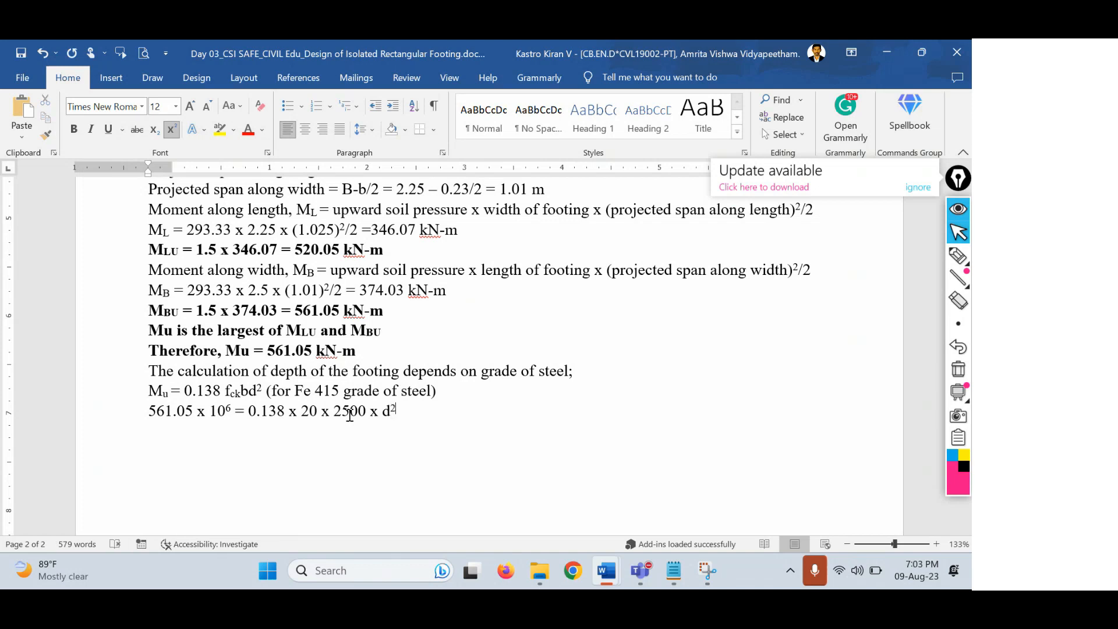
# On a new line, type 'depth of the footing, d = 285.15 mm'.
pyautogui.press('Return')
pyautogui.write('d')
pyautogui.press('BackSpace')
pyautogui.press('BackSpace')
pyautogui.write('d')
pyautogui.press('BackSpace')
pyautogui.write('depth of the')
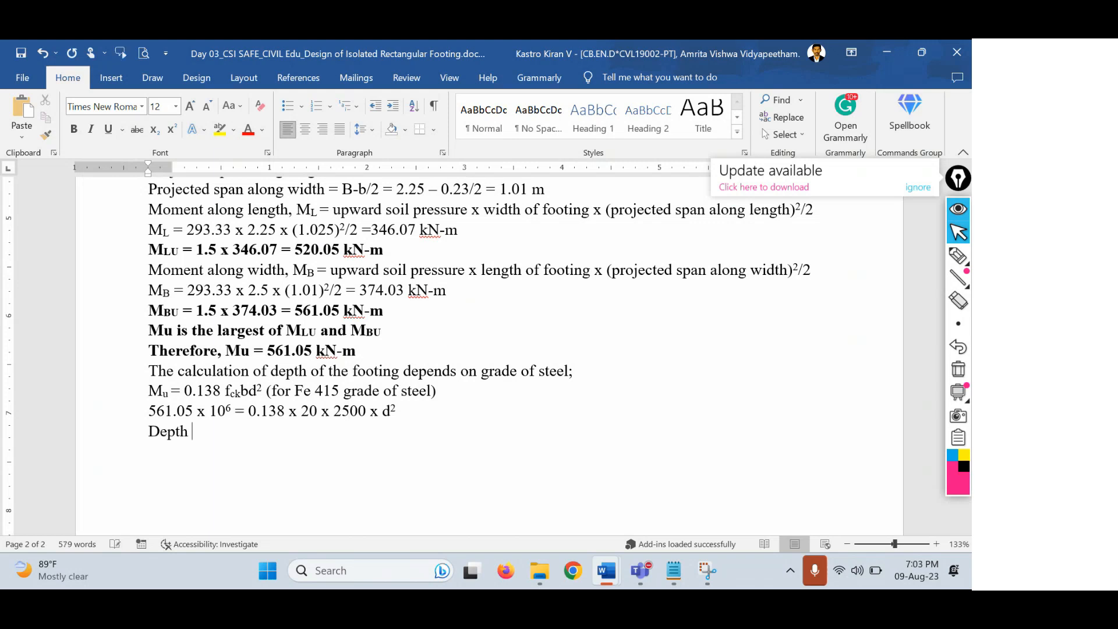
pyautogui.write(' footi')
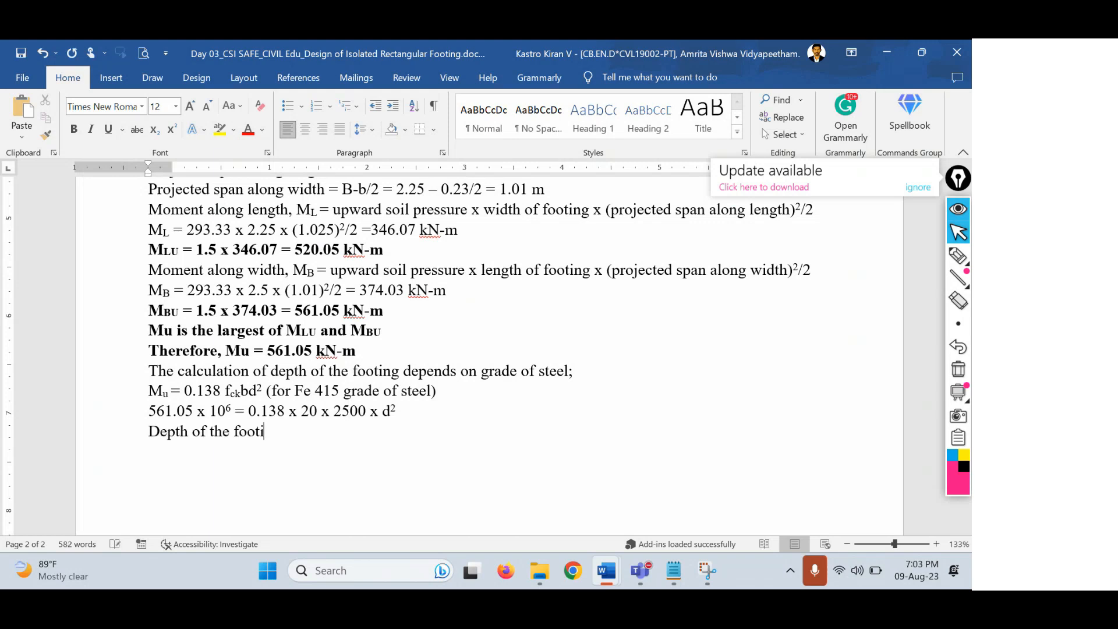
pyautogui.write('ng, d = 285.')
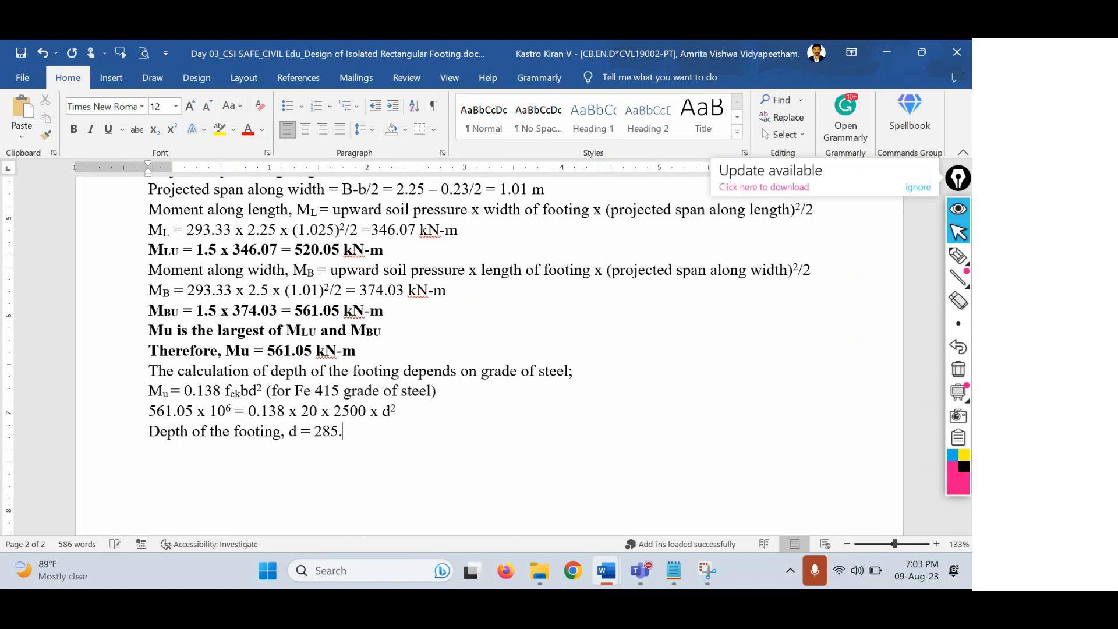
pyautogui.write('15 mm')
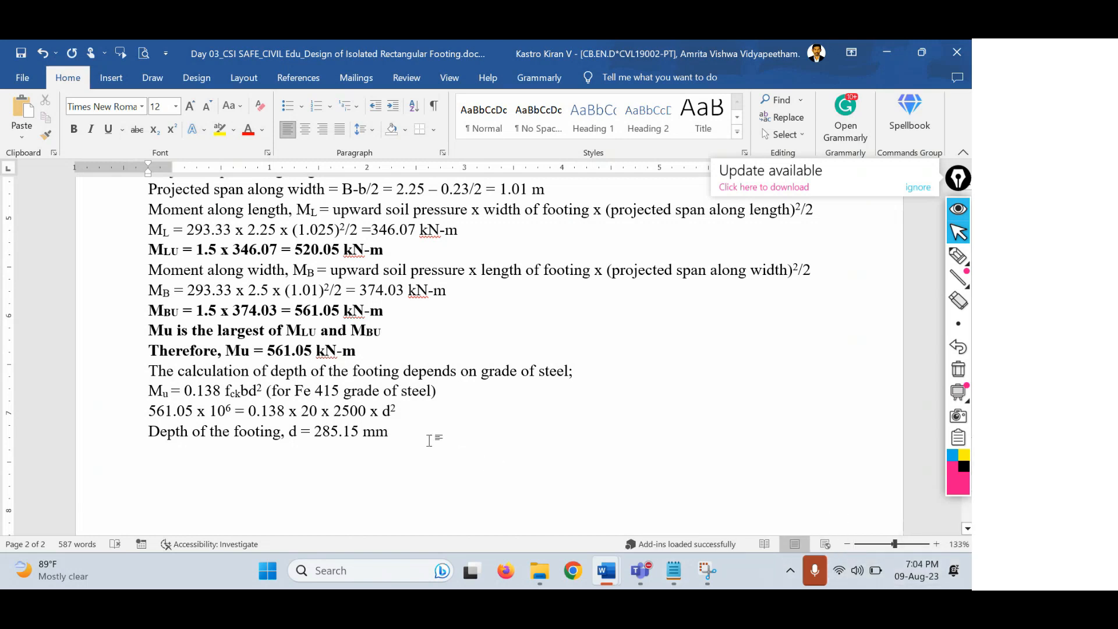
# Highlight the d = 285.15 mm result and the MBU line, then add a new line after the depth.
pyautogui.moveTo(429, 441); pyautogui.dragTo(289, 438)
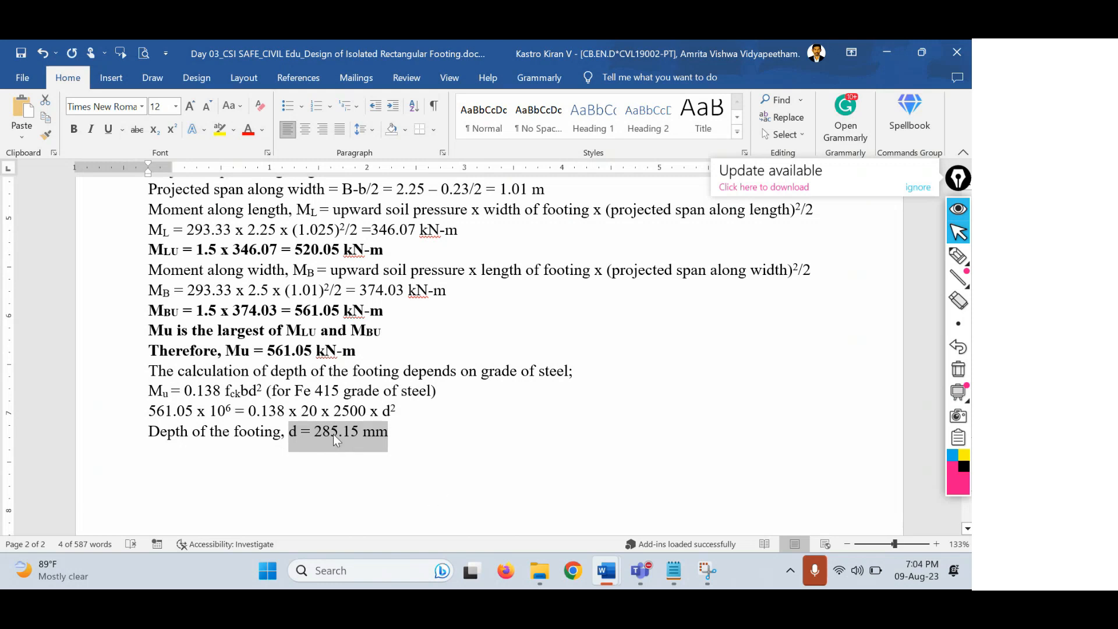
pyautogui.scroll(1, 333, 434)
pyautogui.moveTo(149, 297); pyautogui.dragTo(436, 290)
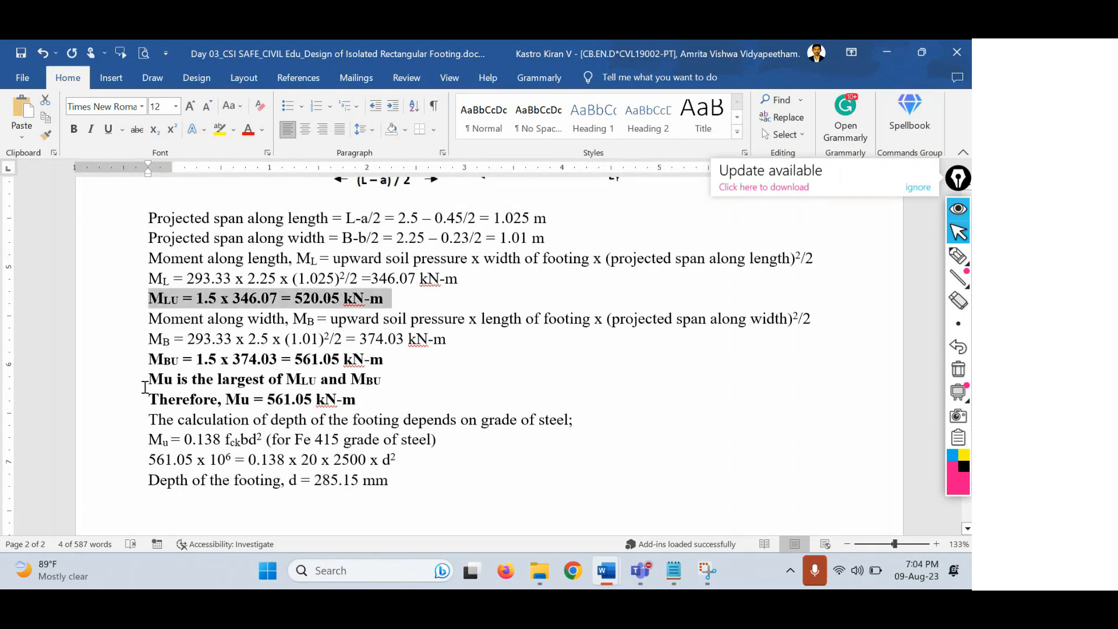
pyautogui.moveTo(149, 359); pyautogui.dragTo(403, 361)
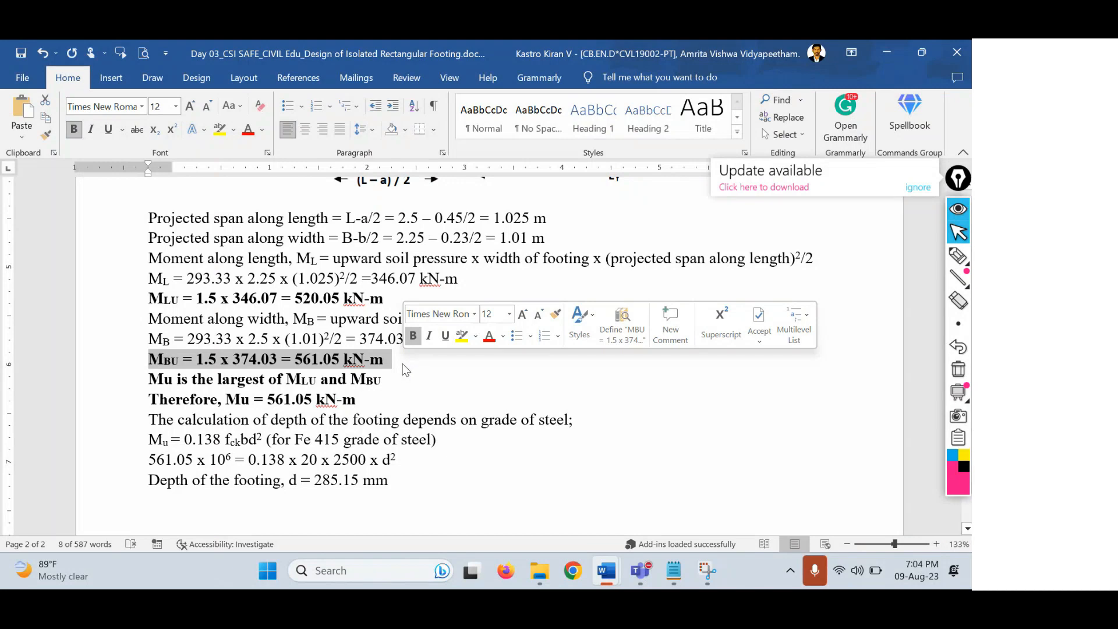
pyautogui.click(405, 478)
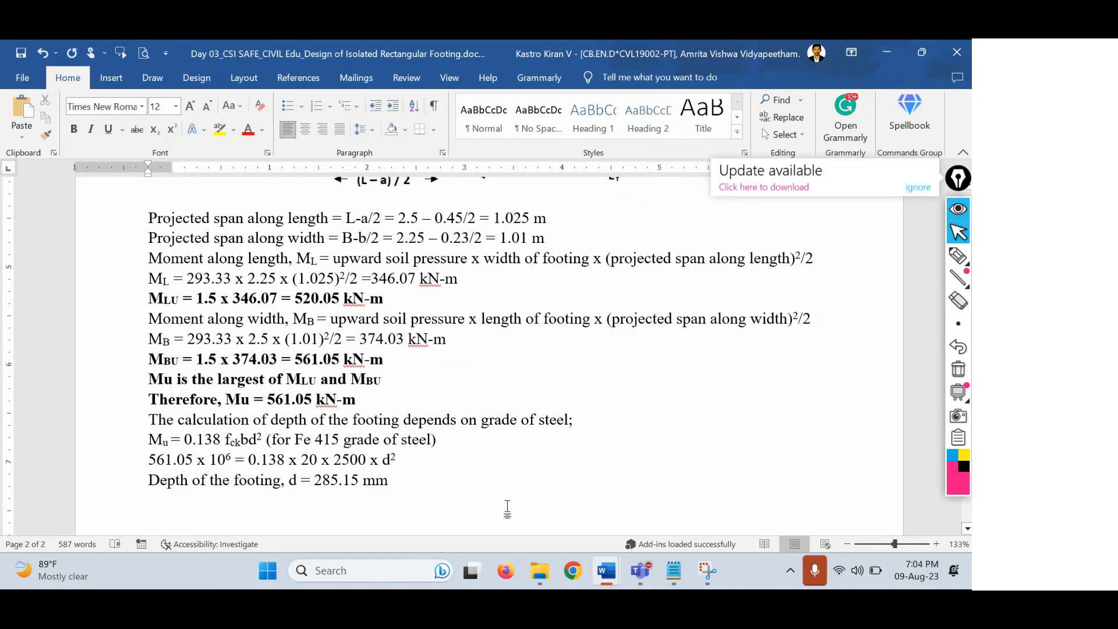
pyautogui.press('Return')
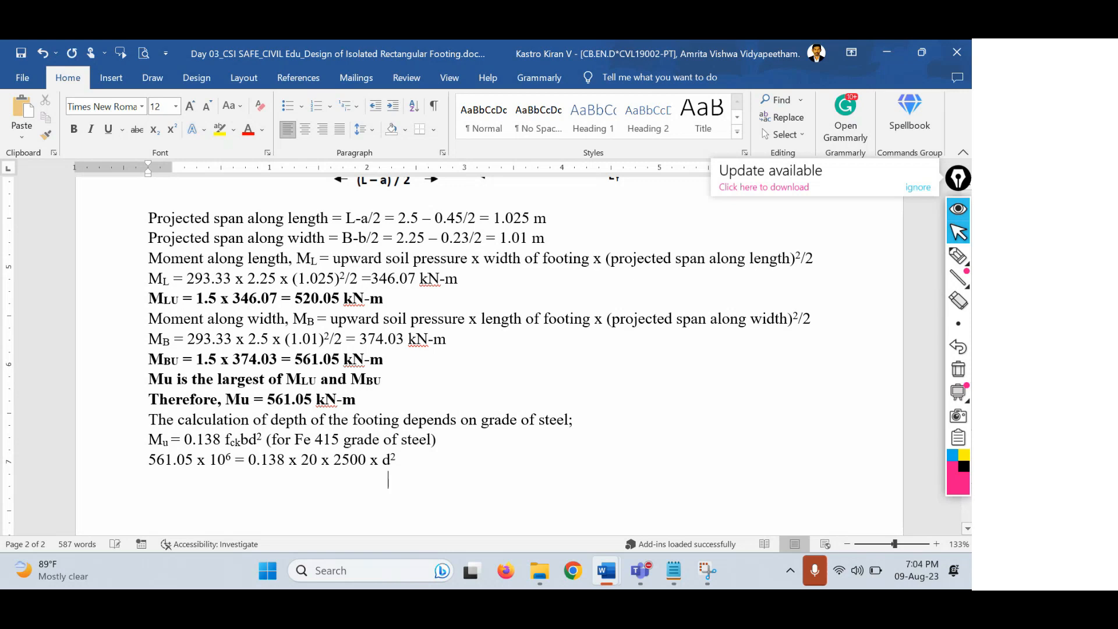
# Type the note that shear criteria govern depth, so overall depth increases to 650 mm.
pyautogui.write('In ')
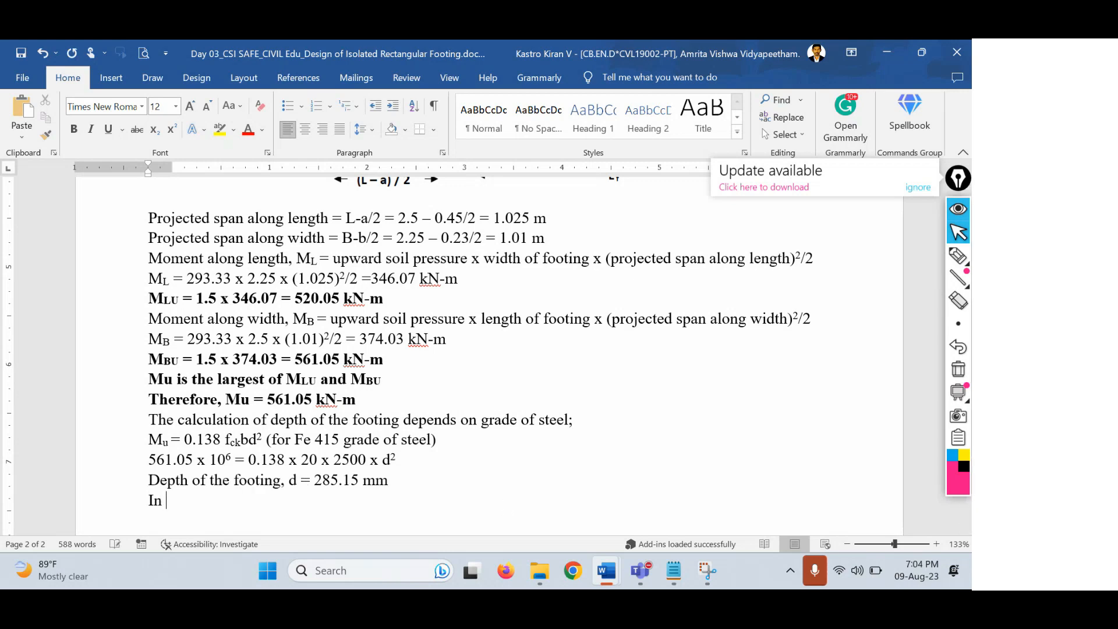
pyautogui.write('actual cases, the depth is')
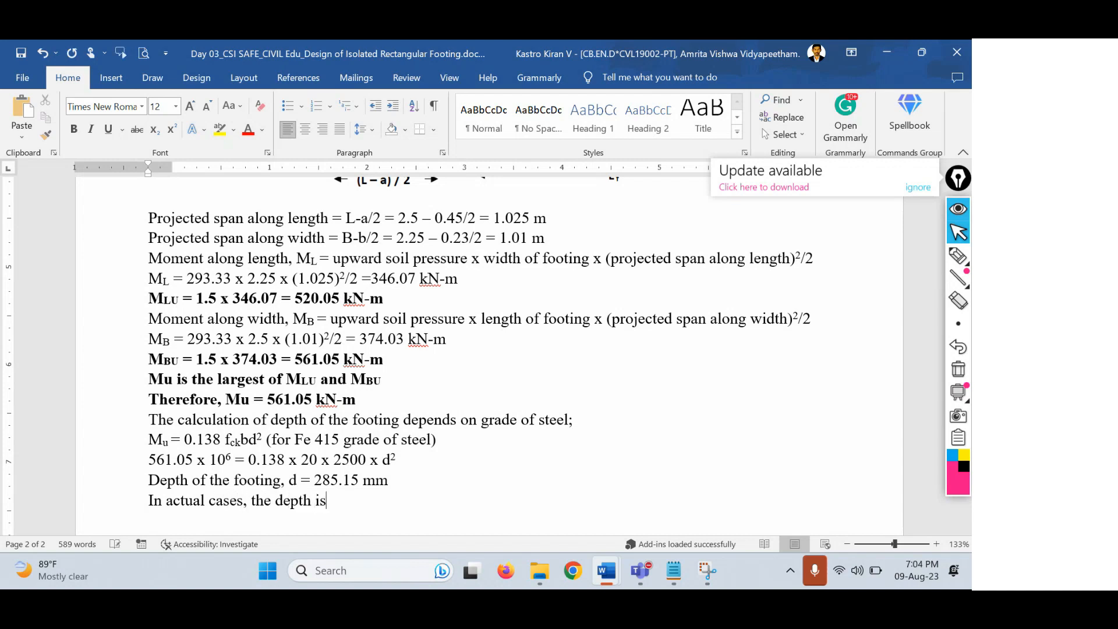
pyautogui.write(' influenced by shea')
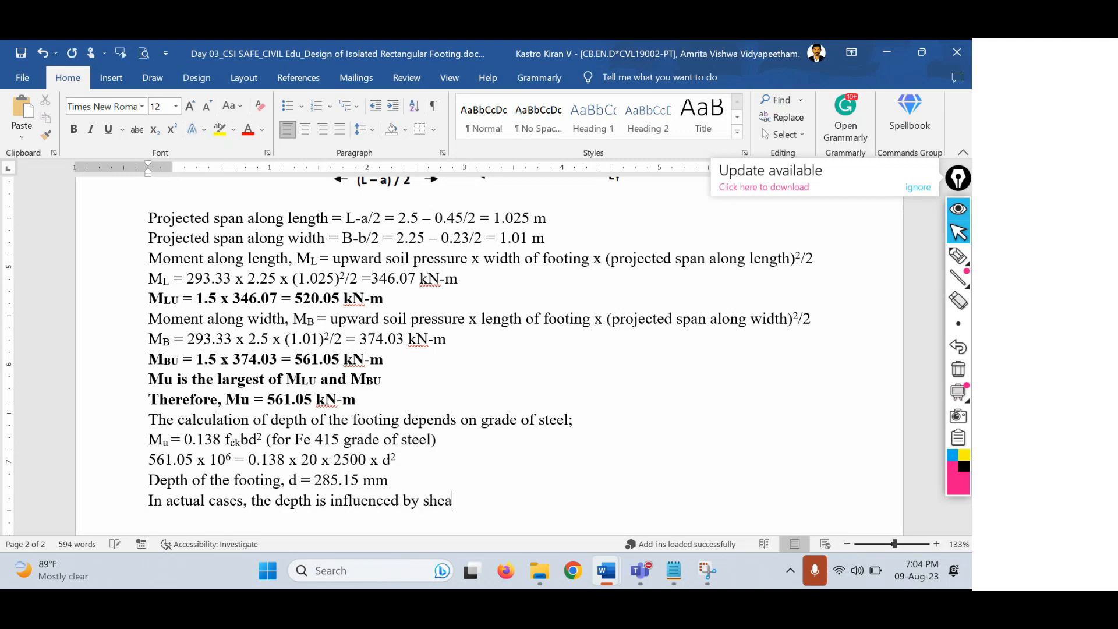
pyautogui.write('r criteria. therefore')
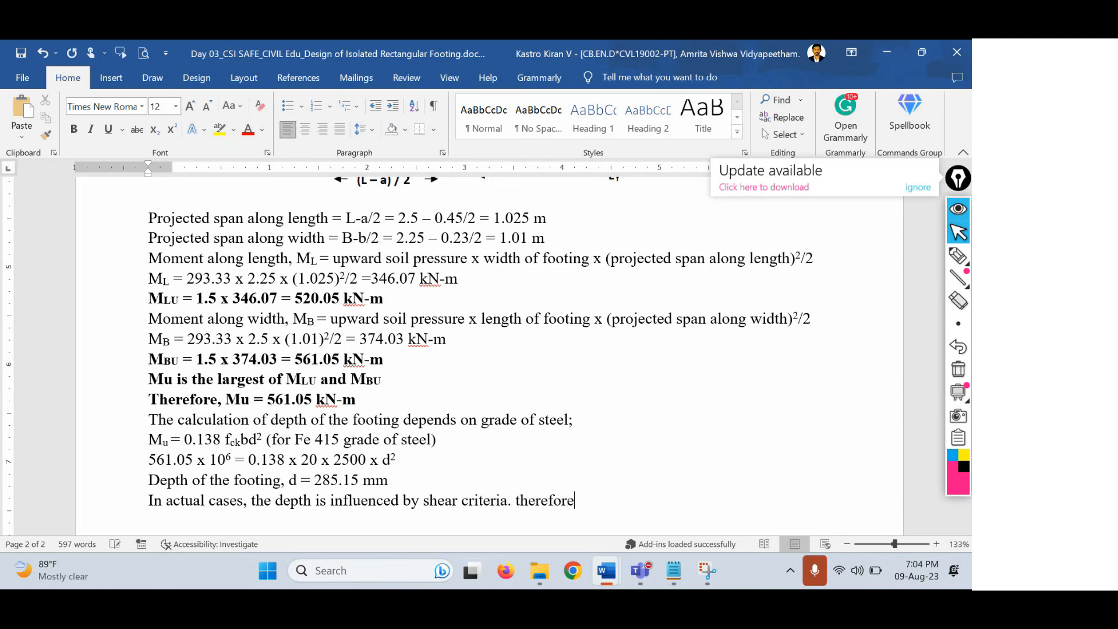
pyautogui.write(', we wi')
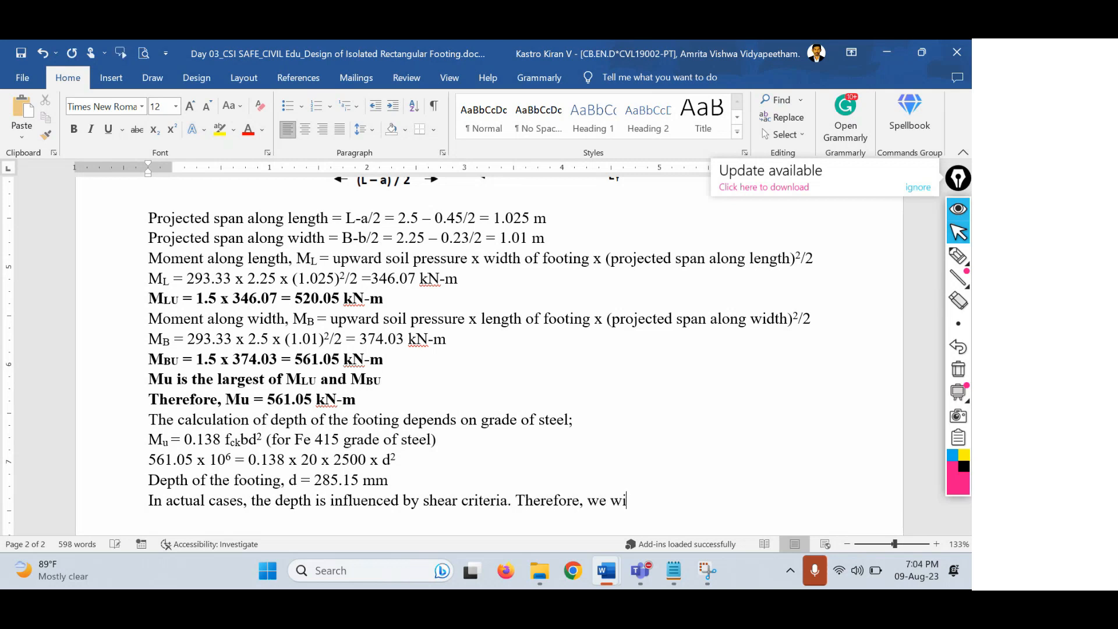
pyautogui.write('ll increase the overall depth')
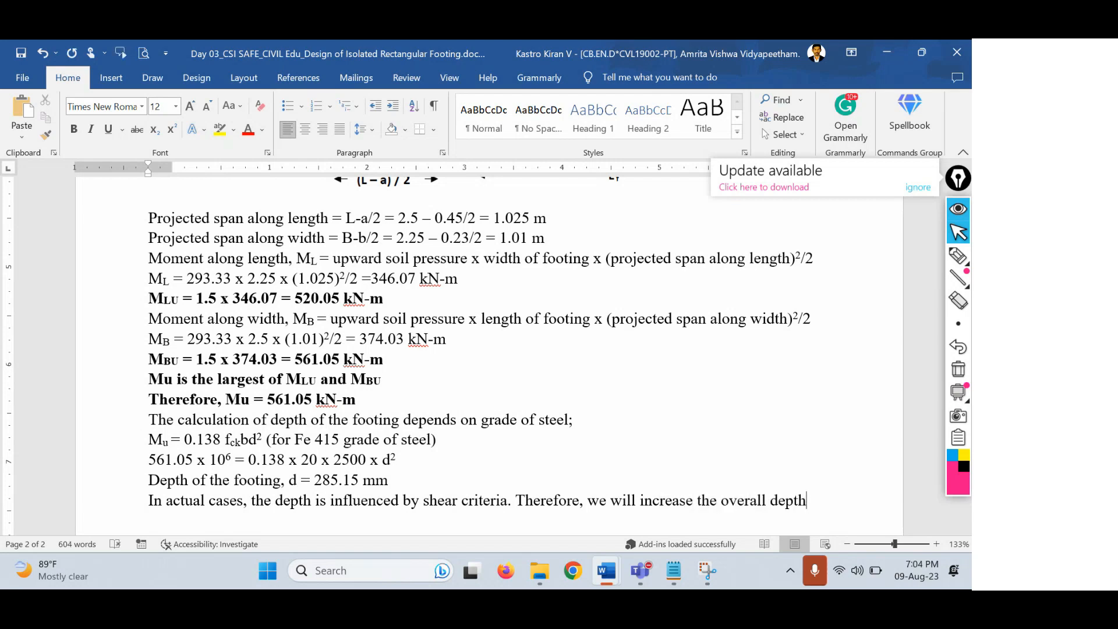
pyautogui.write(' to 650 mm')
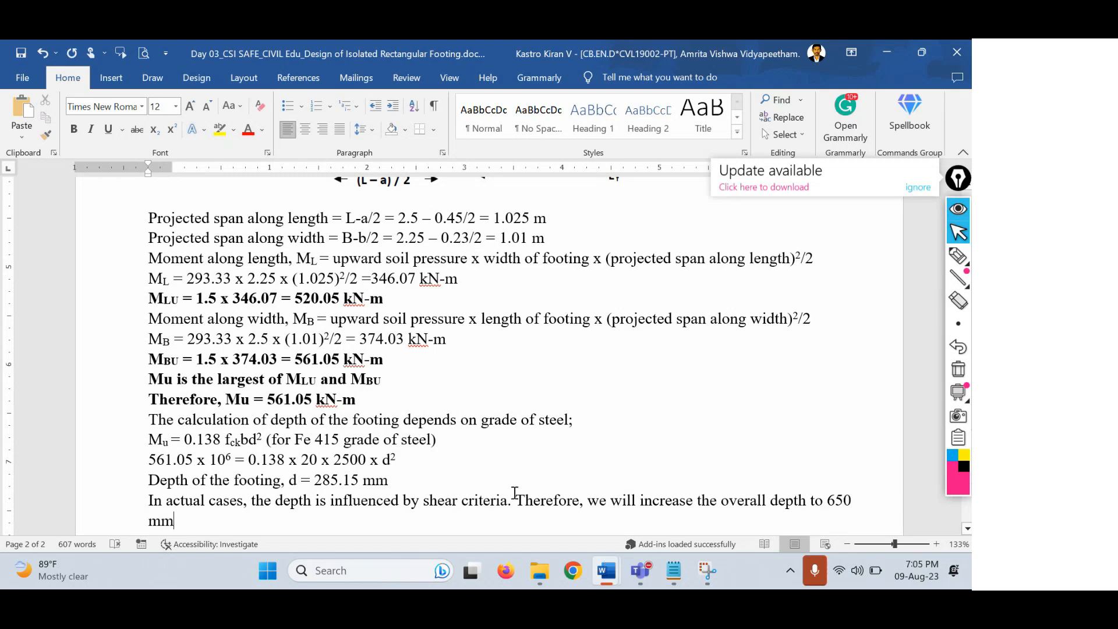
pyautogui.scroll(-1, 514, 492)
pyautogui.moveTo(390, 434); pyautogui.dragTo(297, 432)
# Highlight the computed 285.15 mm depth against the revised 650 mm overall depth.
pyautogui.moveTo(401, 430); pyautogui.dragTo(315, 434)
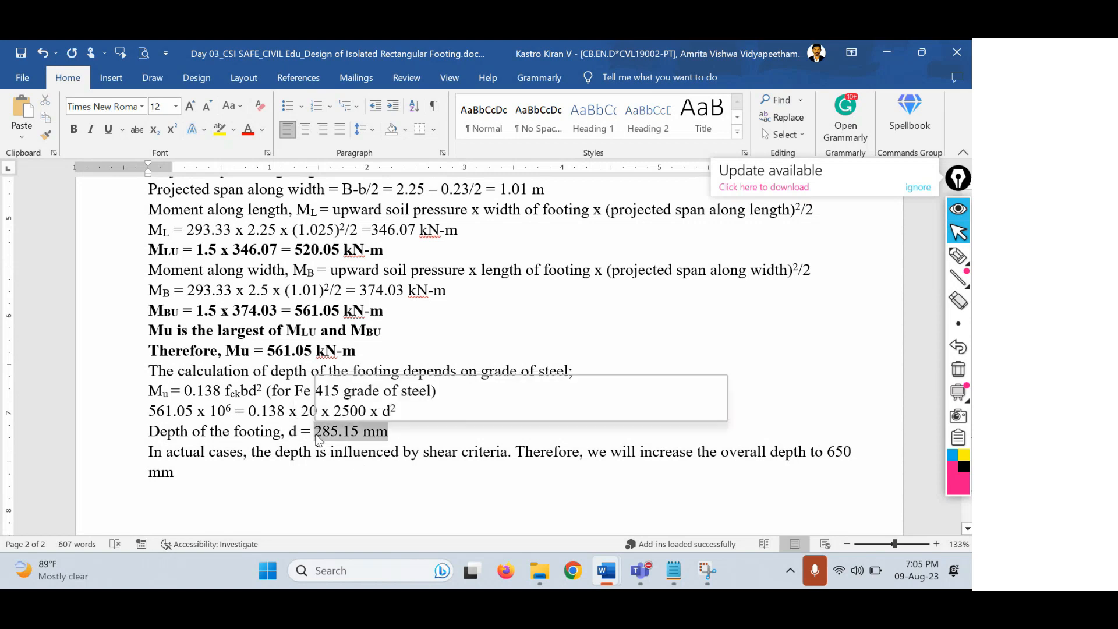
pyautogui.moveTo(721, 451); pyautogui.dragTo(569, 487)
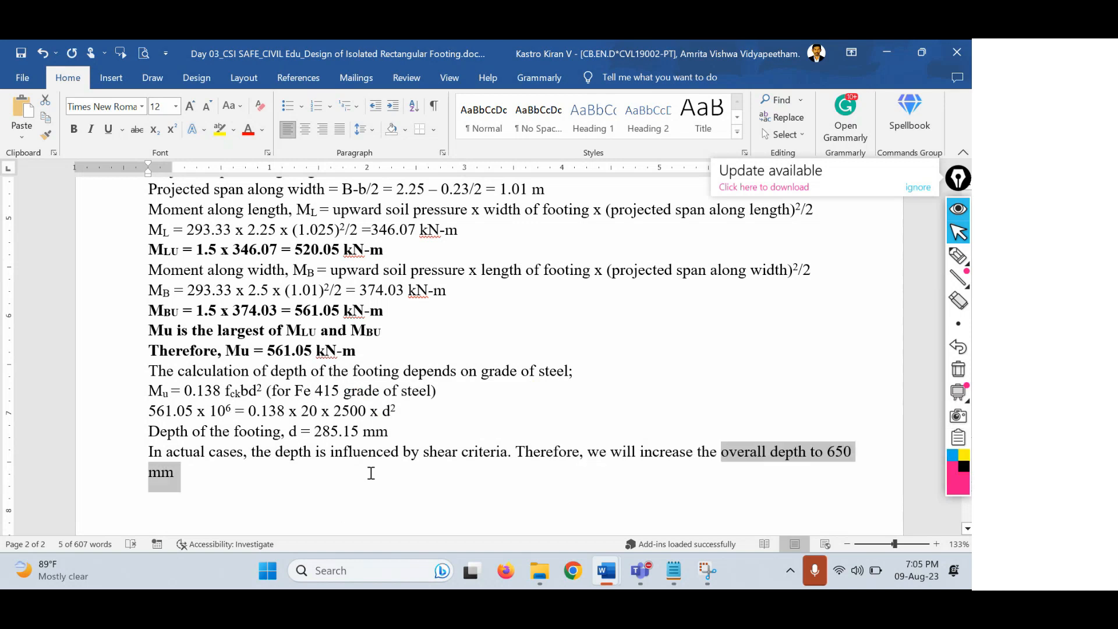
pyautogui.moveTo(397, 431); pyautogui.dragTo(314, 430)
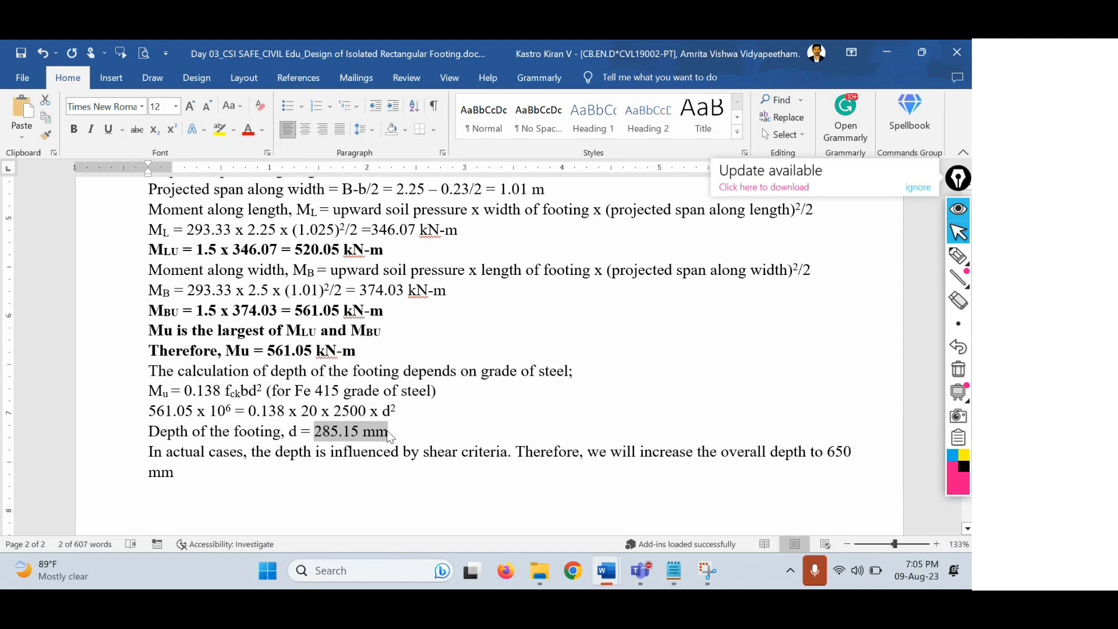
pyautogui.moveTo(392, 431); pyautogui.dragTo(314, 440)
pyautogui.click(371, 479)
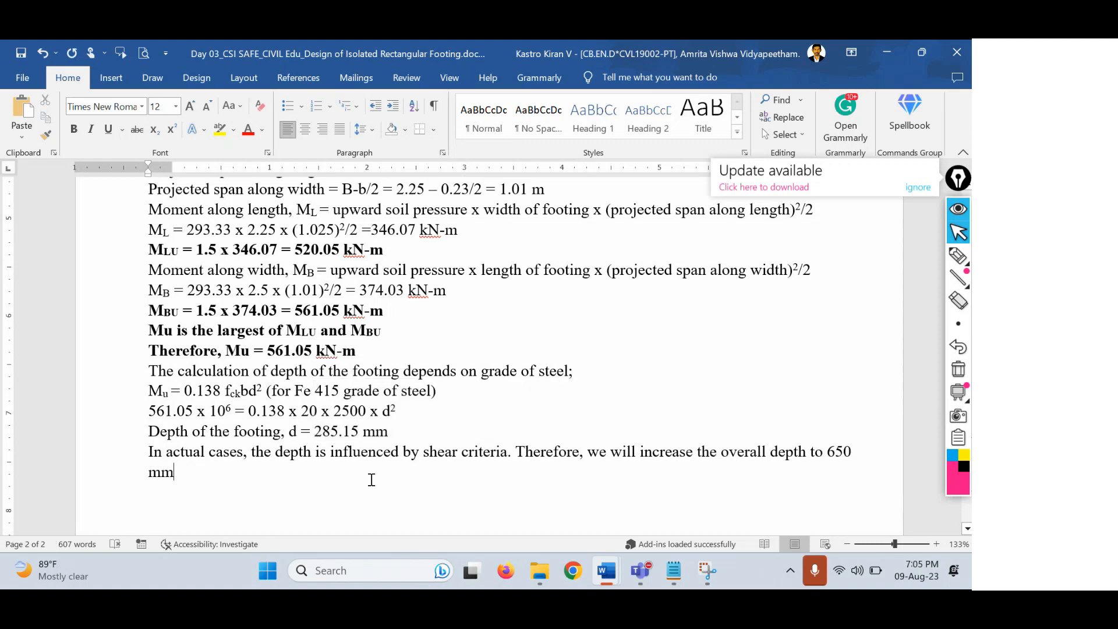
pyautogui.moveTo(389, 432); pyautogui.dragTo(292, 431)
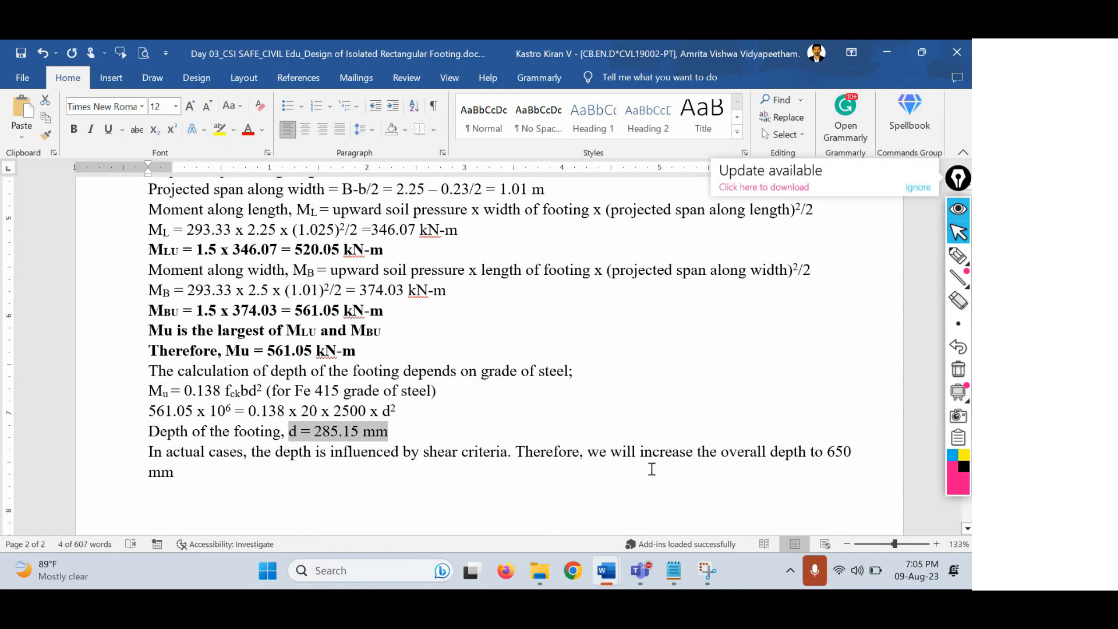
pyautogui.moveTo(824, 452); pyautogui.dragTo(828, 481)
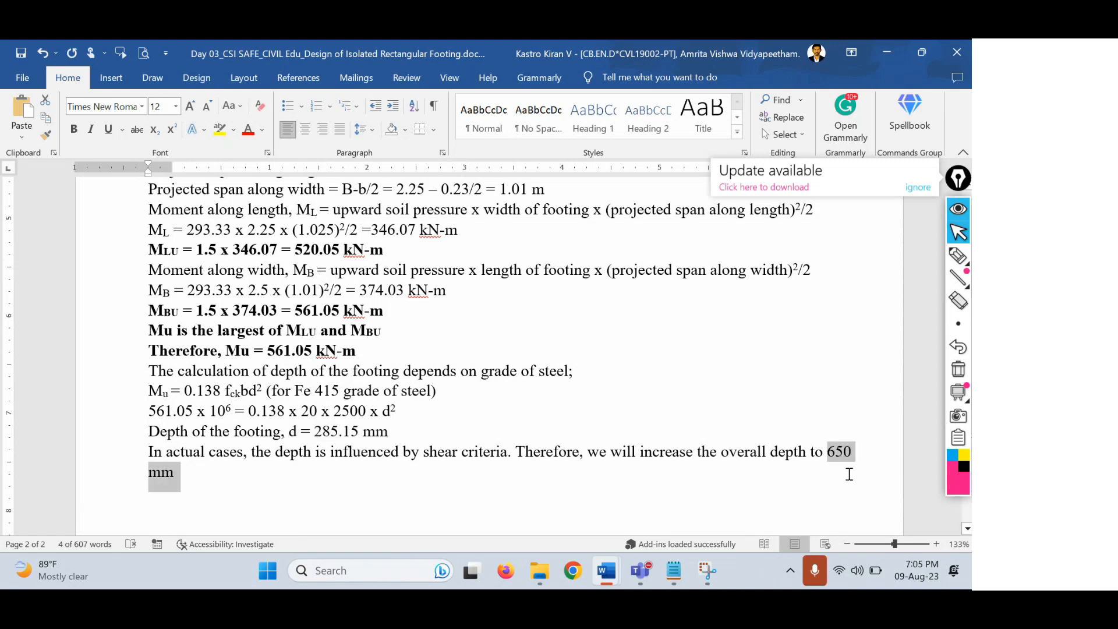
pyautogui.click(522, 496)
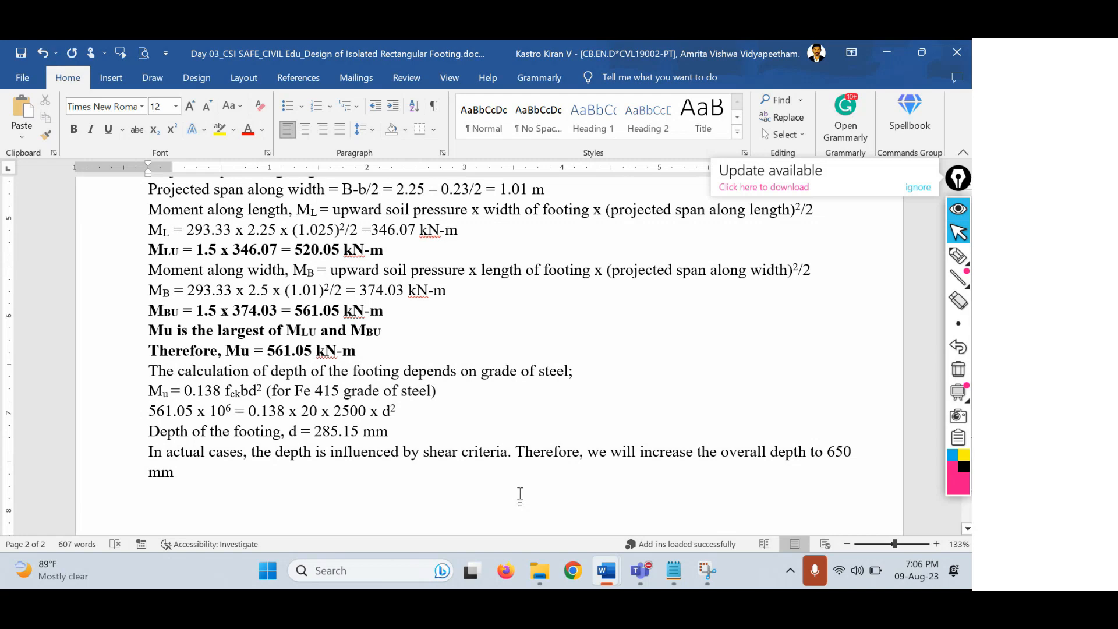
pyautogui.scroll(-2, 920, 349)
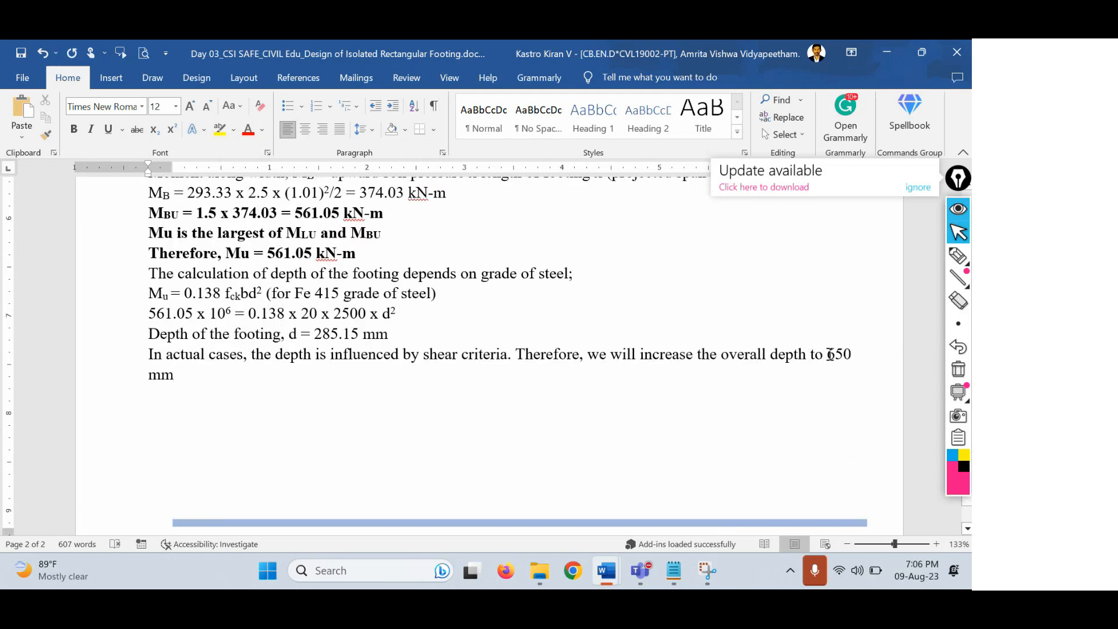
pyautogui.moveTo(697, 354); pyautogui.dragTo(770, 382)
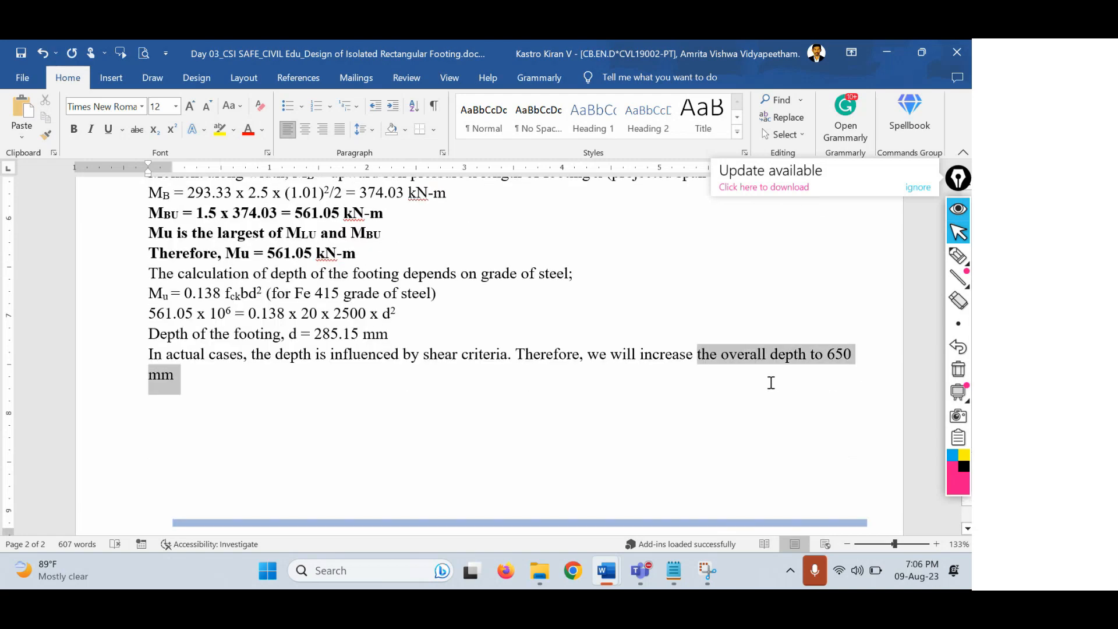
pyautogui.click(297, 379)
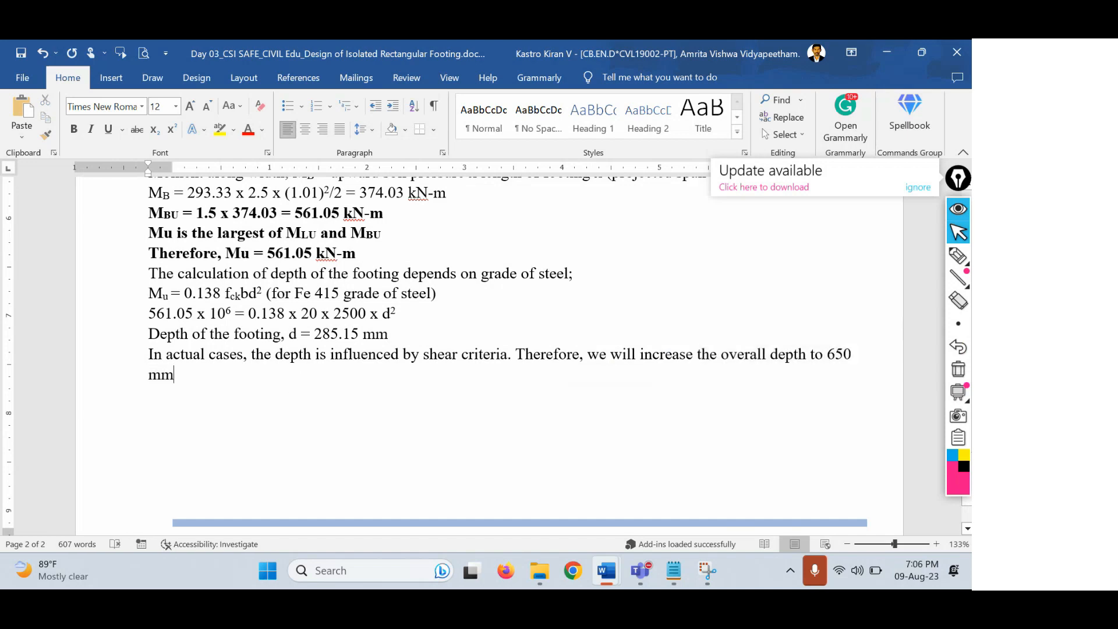
pyautogui.write(', D = 650 mm')
pyautogui.moveTo(265, 374); pyautogui.dragTo(217, 372)
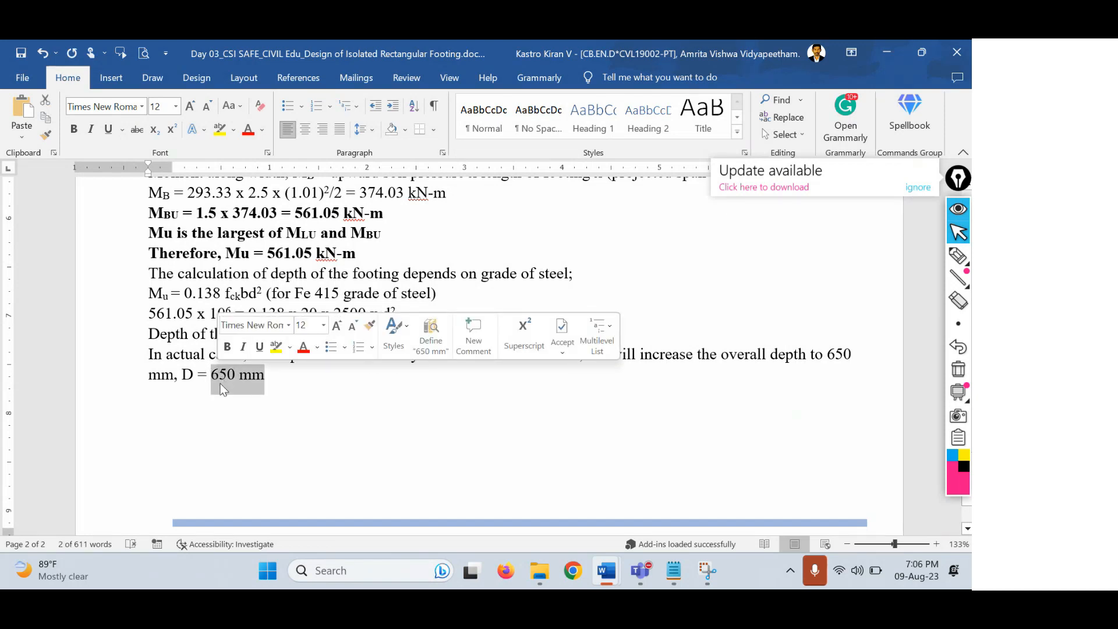
pyautogui.click(269, 379)
pyautogui.moveTo(263, 376); pyautogui.dragTo(216, 375)
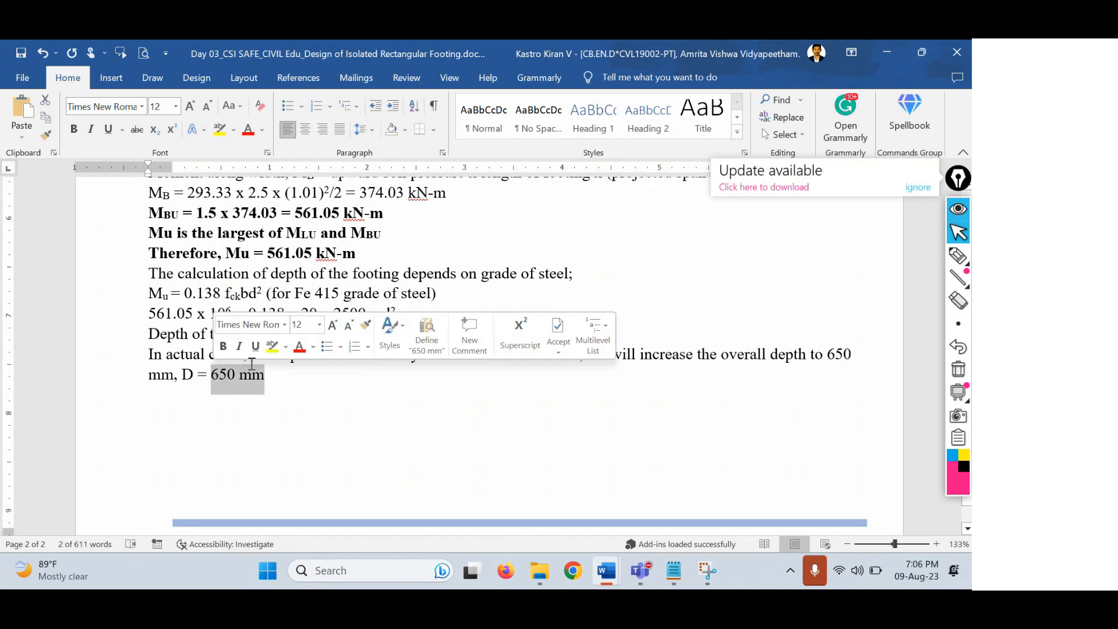
pyautogui.click(277, 379)
pyautogui.moveTo(277, 379); pyautogui.dragTo(214, 372)
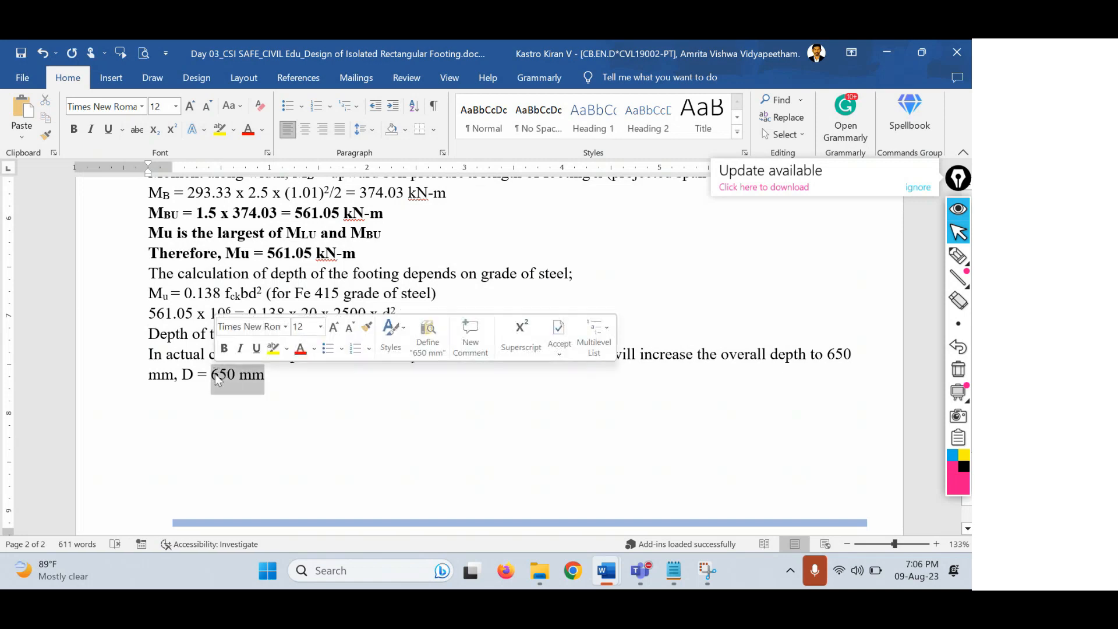
pyautogui.click(299, 379)
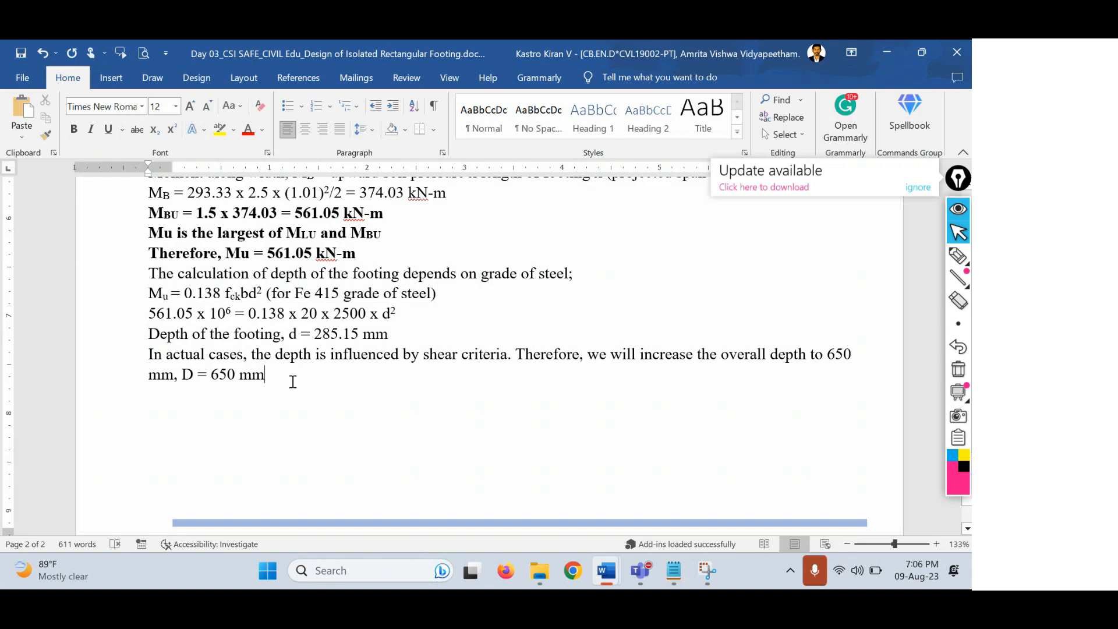
pyautogui.moveTo(267, 379); pyautogui.dragTo(182, 379)
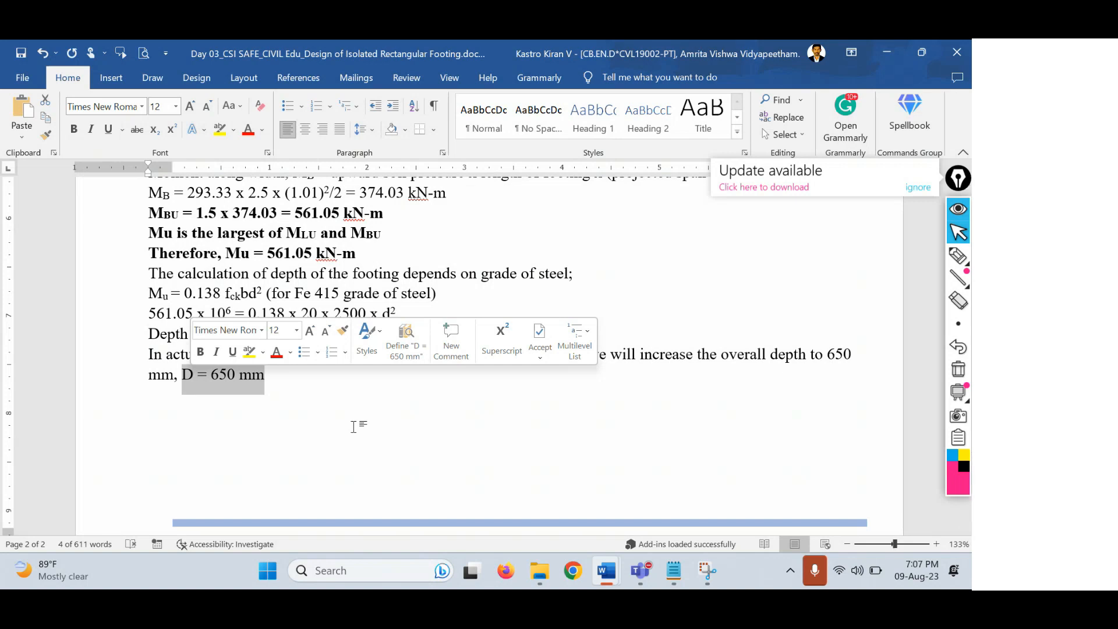
pyautogui.click(354, 426)
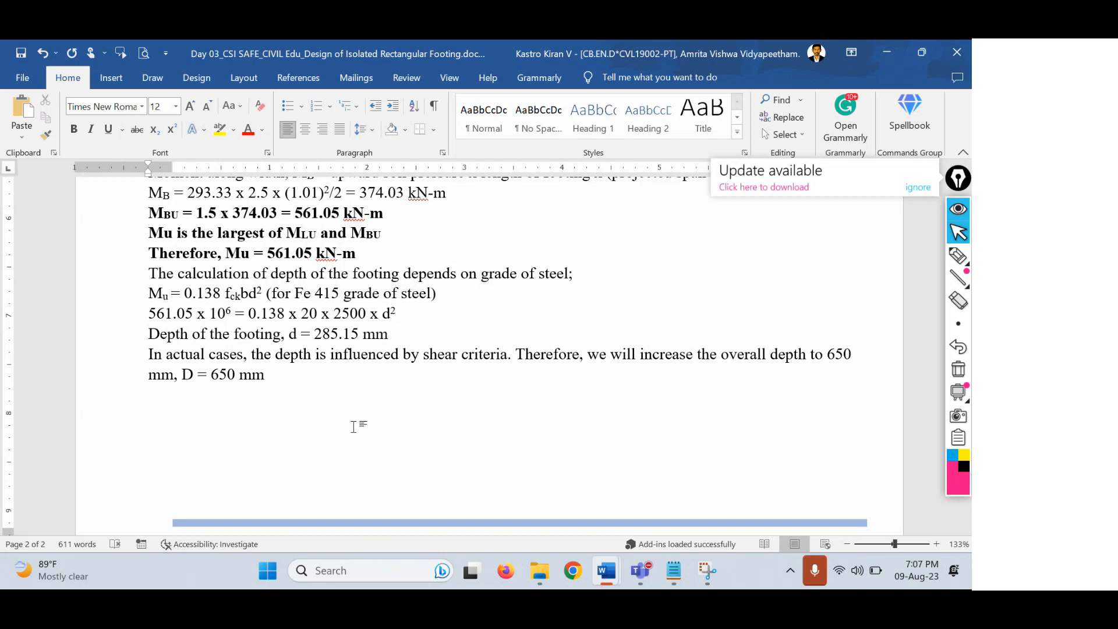
# Add 'effective depth, d = Overall depth (D) - Clear cover (d') - Dia. of bar/2'.
pyautogui.press('Return')
pyautogui.write('effective depth,')
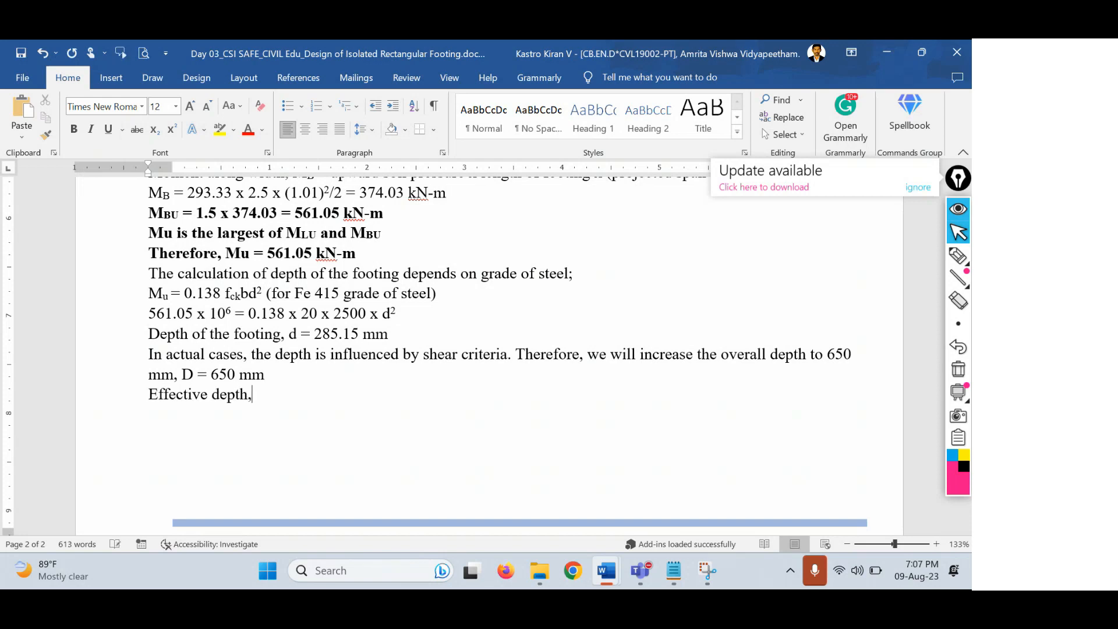
pyautogui.write(' d = ')
pyautogui.write('650')
pyautogui.write(' -')
pyautogui.press('BackSpace')
pyautogui.press('BackSpace')
pyautogui.press('BackSpace')
pyautogui.press('BackSpace')
pyautogui.press('BackSpace')
pyautogui.press('BackSpace')
pyautogui.write('Overall depth (D')
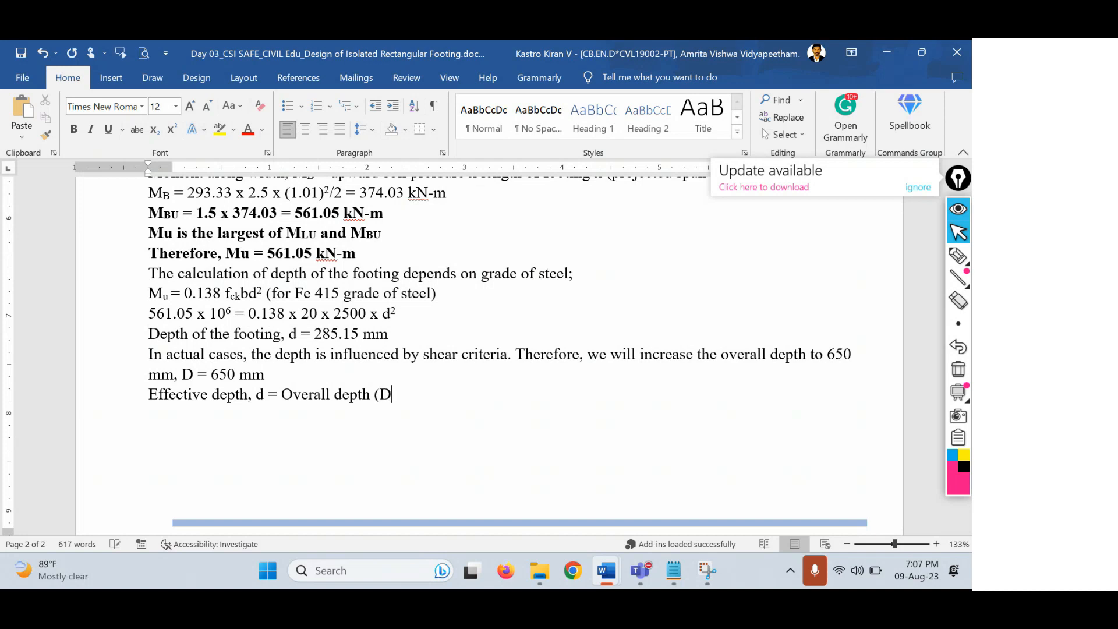
pyautogui.write(') - Clear cover (d')
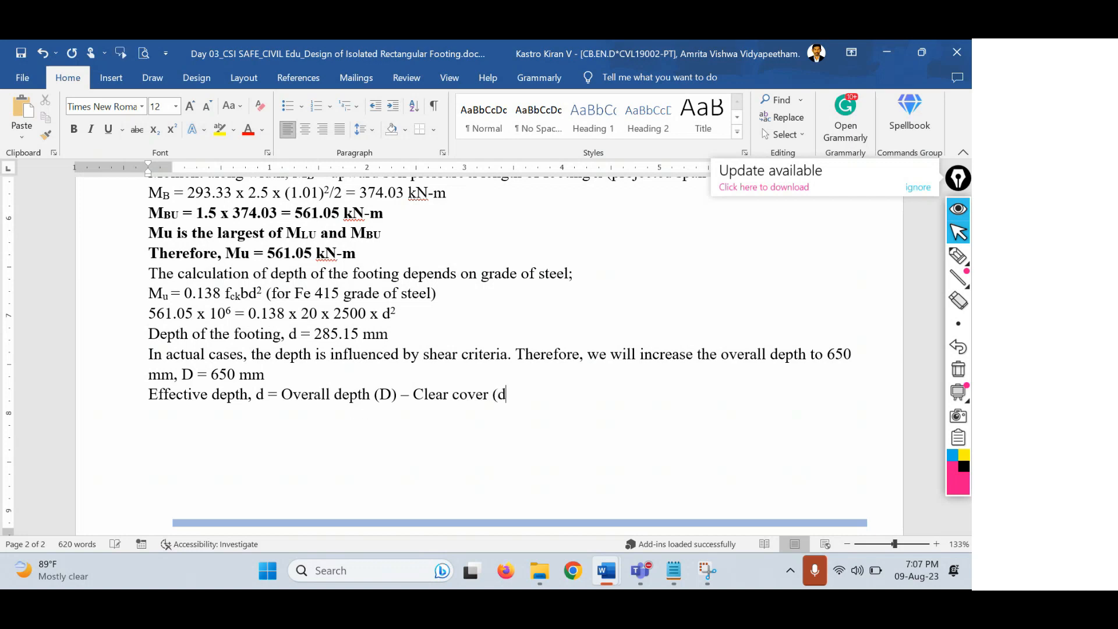
pyautogui.write("'")
pyautogui.write(') -')
pyautogui.write(' Dia. Of')
pyautogui.write(' bar/2')
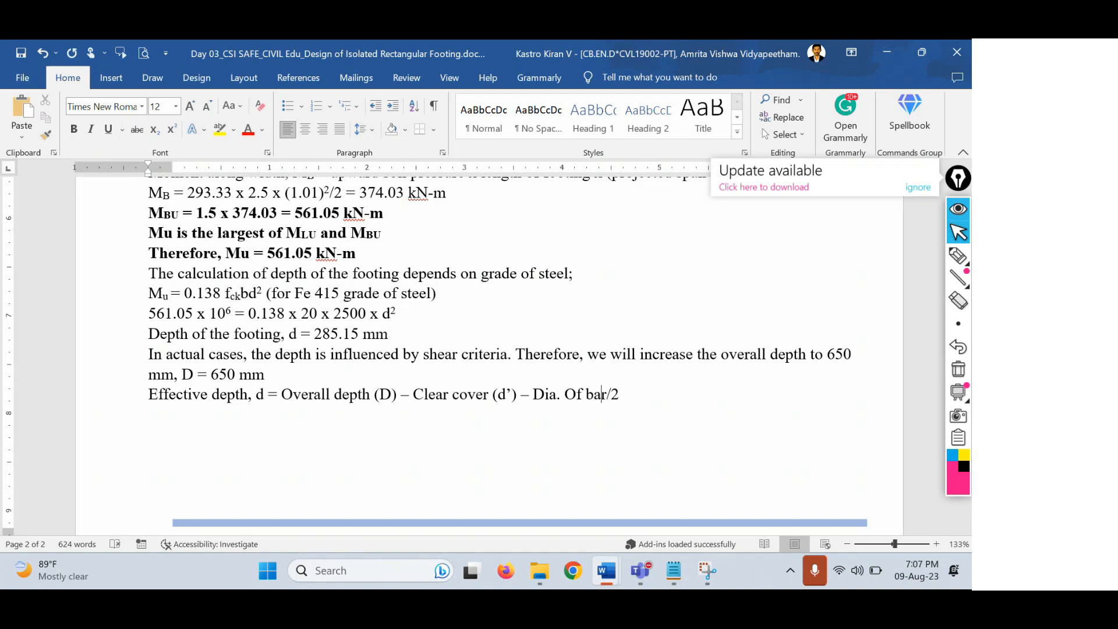
pyautogui.press('Left')
pyautogui.press('BackSpace')
pyautogui.write('o')
# On the next line, type 'Assume 16 mm dia of bars'.
pyautogui.press('Return')
pyautogui.write('t')
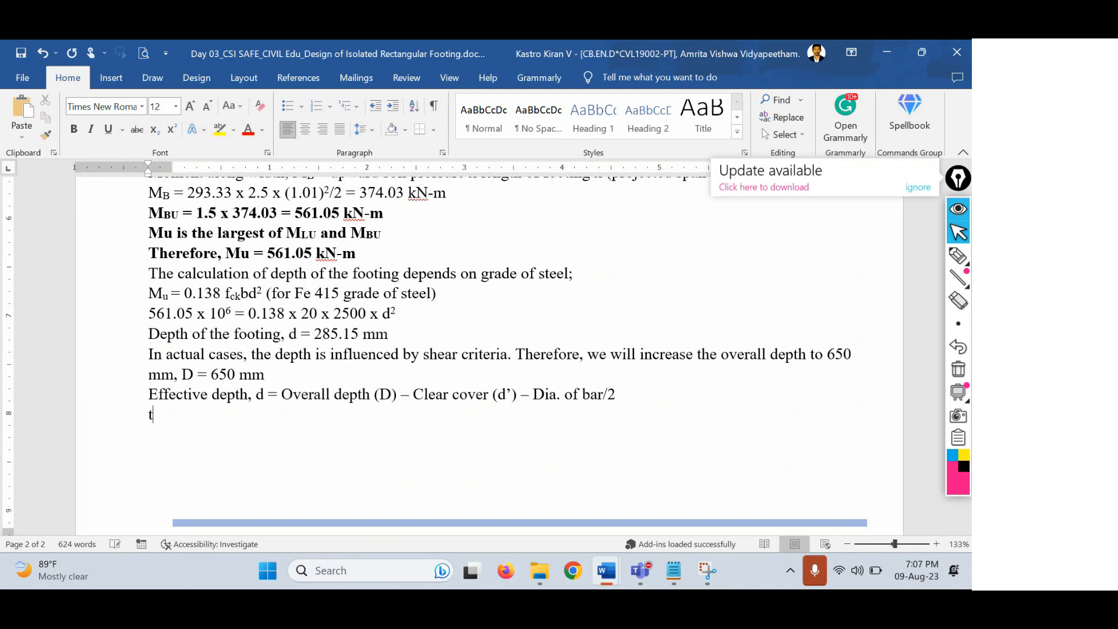
pyautogui.write('h')
pyautogui.press('BackSpace')
pyautogui.press('BackSpace')
pyautogui.write('Assume 16 mm di')
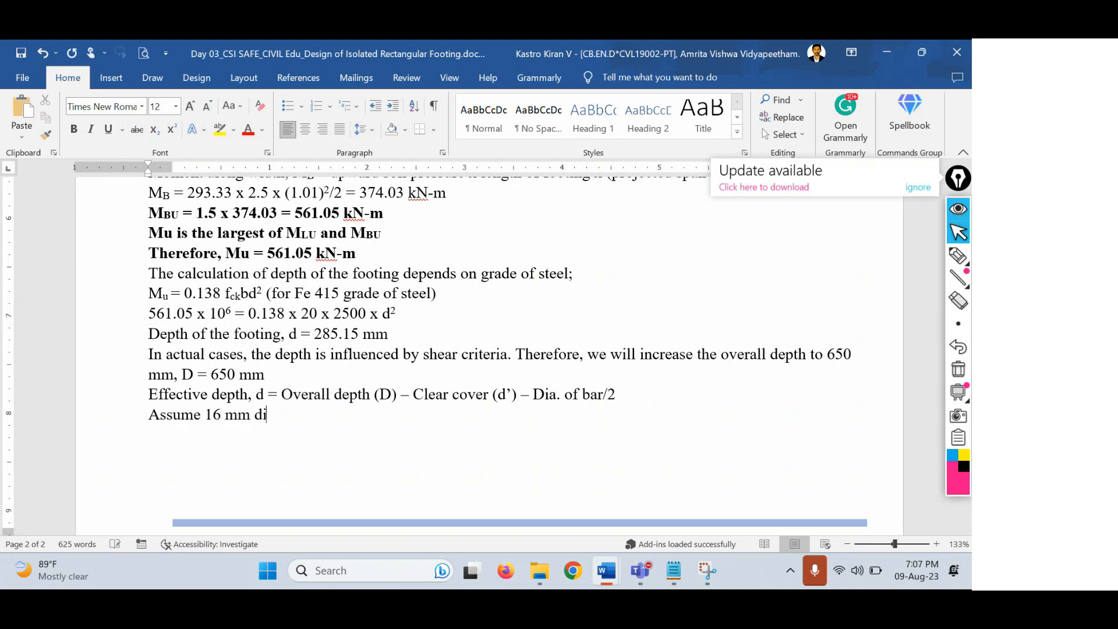
pyautogui.write('a of bars')
# Add the calculation d = 650 - 50 - 16/2 = 592mm on a new line.
pyautogui.press('Return')
pyautogui.write('d =')
pyautogui.press('BackSpace')
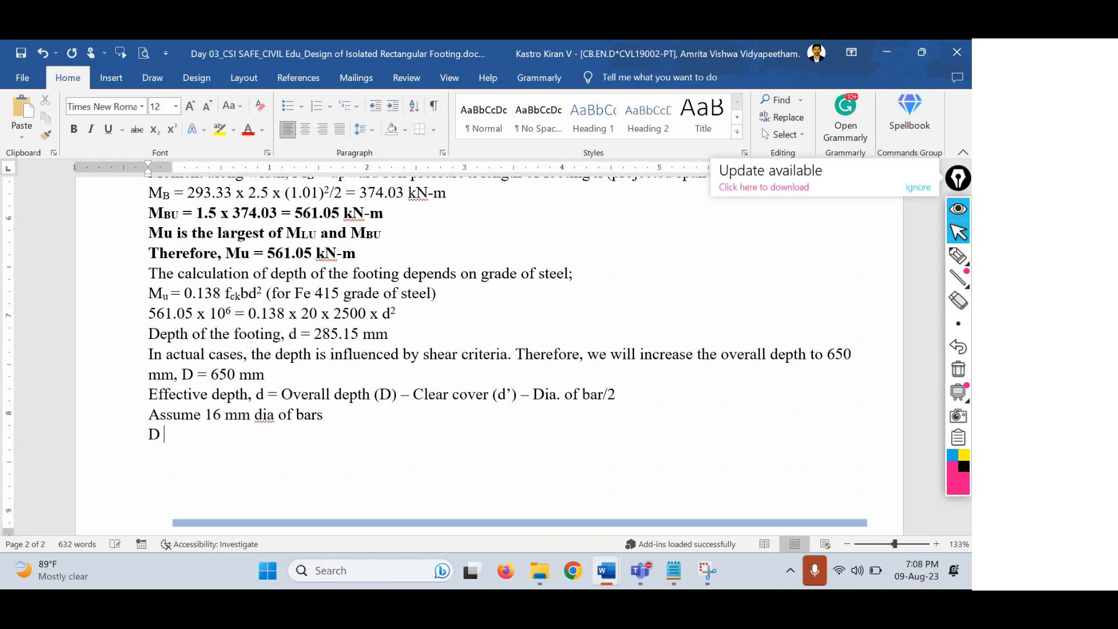
pyautogui.press('BackSpace')
pyautogui.press('BackSpace')
pyautogui.write('d =')
pyautogui.press('BackSpace')
pyautogui.press('BackSpace')
pyautogui.write('= 650')
pyautogui.write(' -')
pyautogui.write(' 50')
pyautogui.write(' - 16/2')
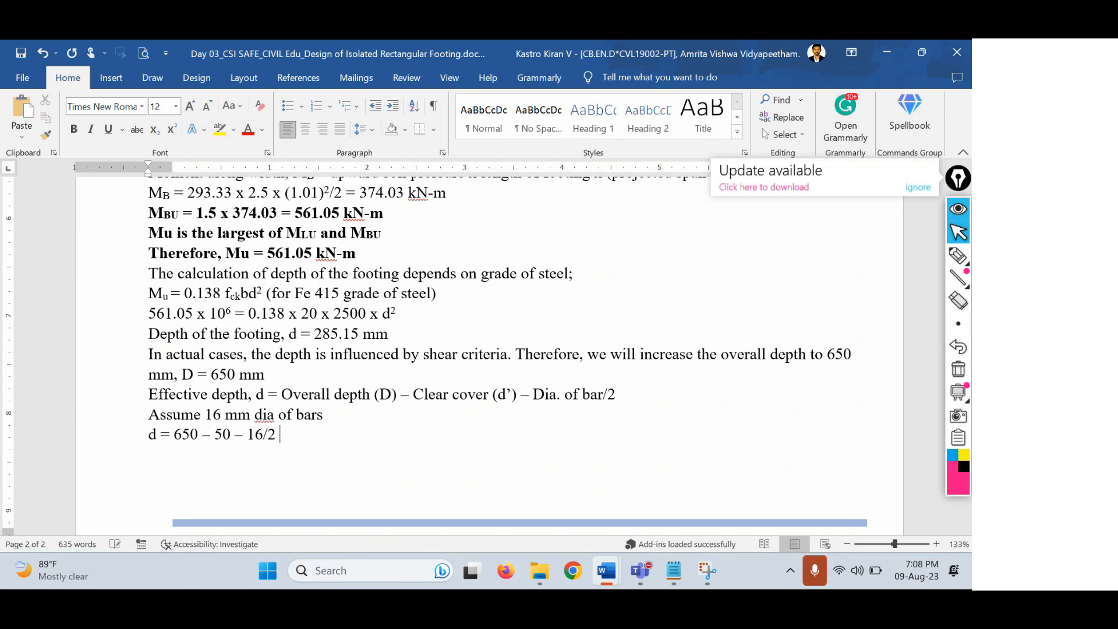
pyautogui.write(' = 592mm')
# Begin the dimensions line: 'Lf - 2.5 m, Bf = 2.25 m, Df = 6'.
pyautogui.press('Return')
pyautogui.write('Lf - 2.5 ')
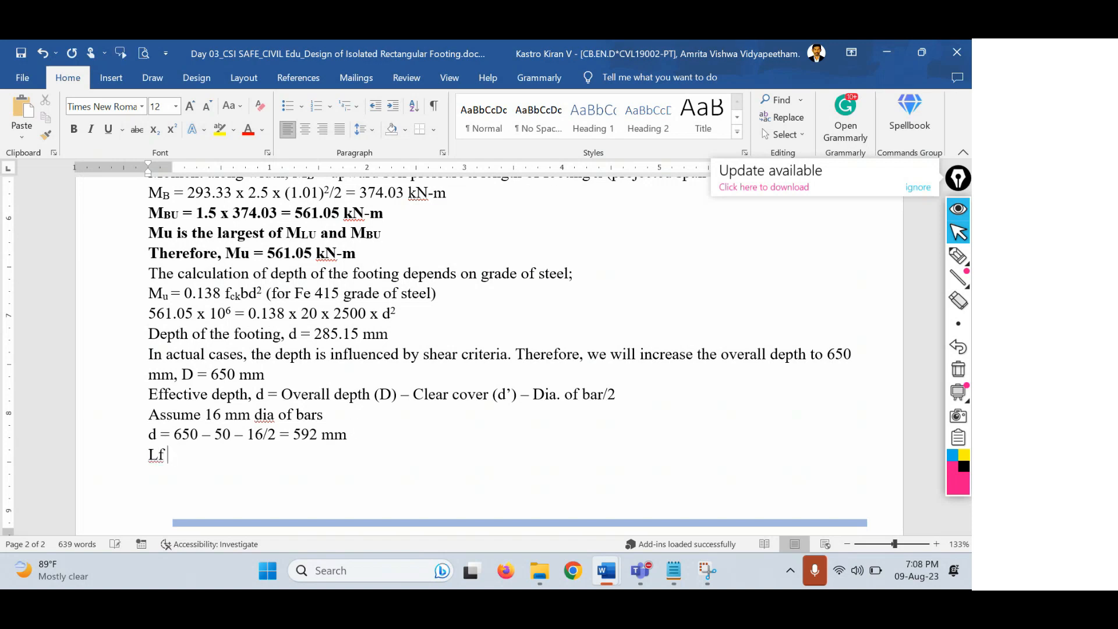
pyautogui.write('m, Bf = 2.25 m')
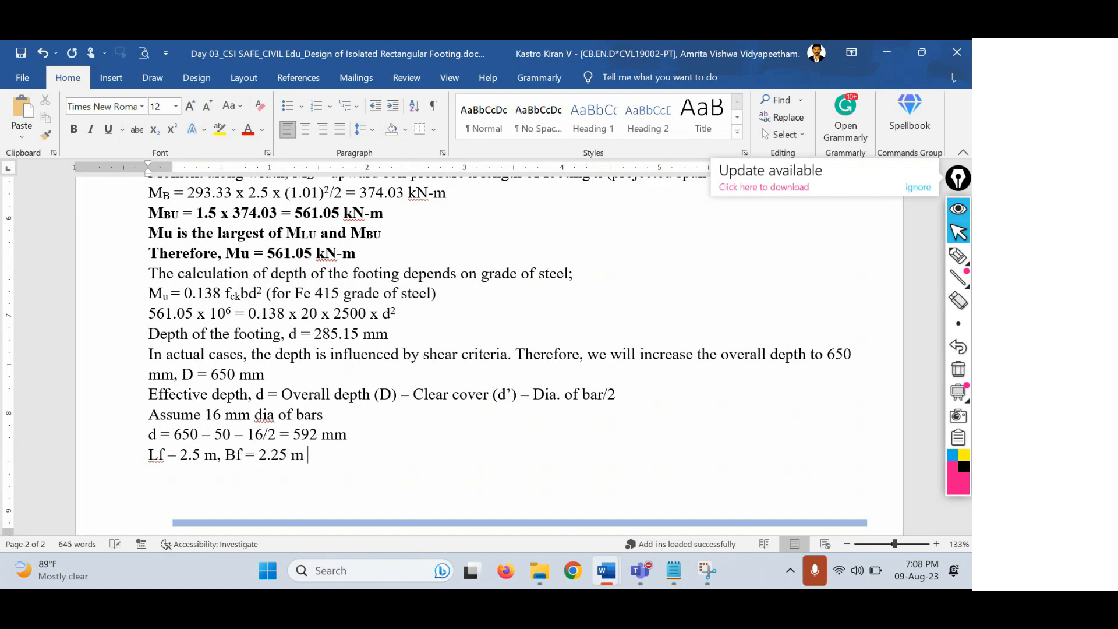
pyautogui.press('BackSpace')
pyautogui.write(', Df = 6')
# Subscript the f in Bf and Lf, then highlight the D = 650 mm overall depth result.
pyautogui.press('Left')
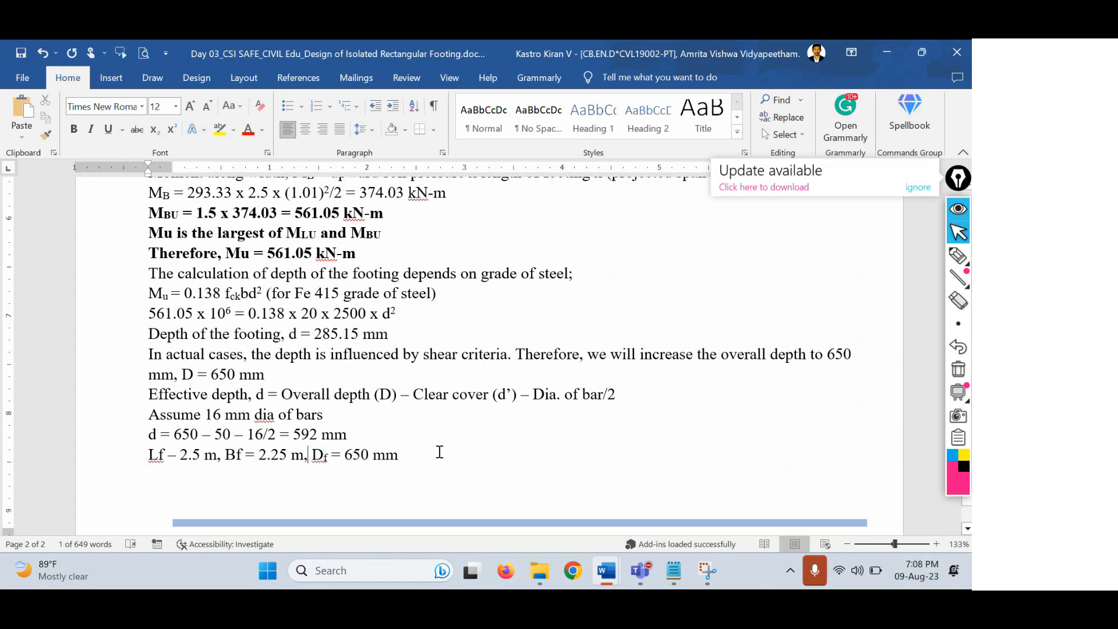
pyautogui.press('Left')
pyautogui.press('Left')
pyautogui.press('Left')
pyautogui.press('Left')
pyautogui.press('Left')
pyautogui.press('Left')
pyautogui.press('Left')
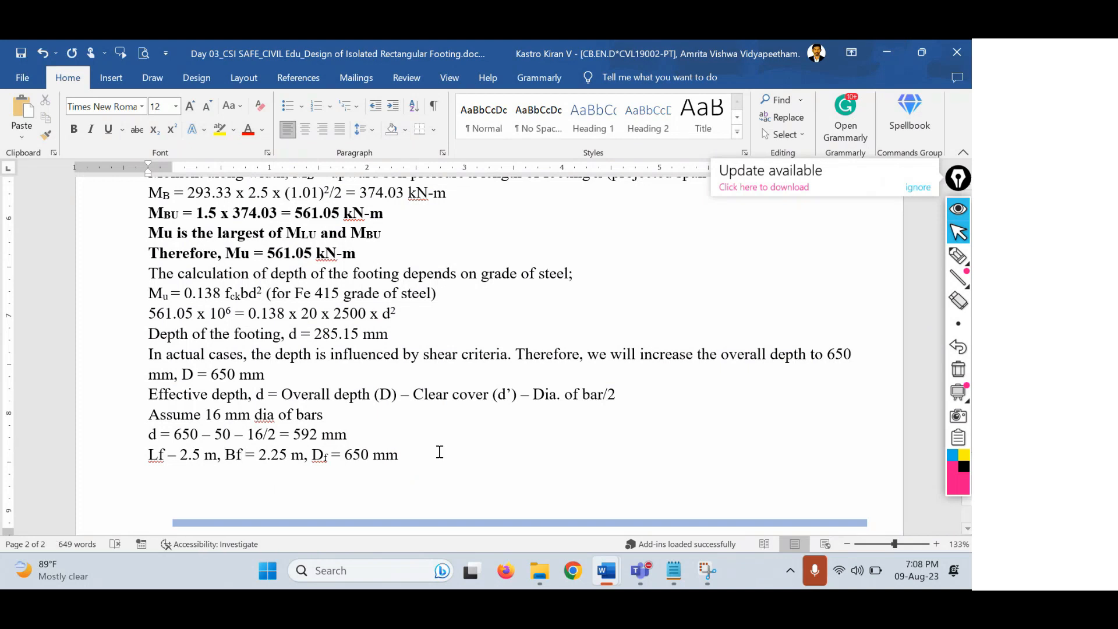
pyautogui.hotkey('shift', 'Left')
pyautogui.hotkey('ctrl', '=')
pyautogui.press('Home')
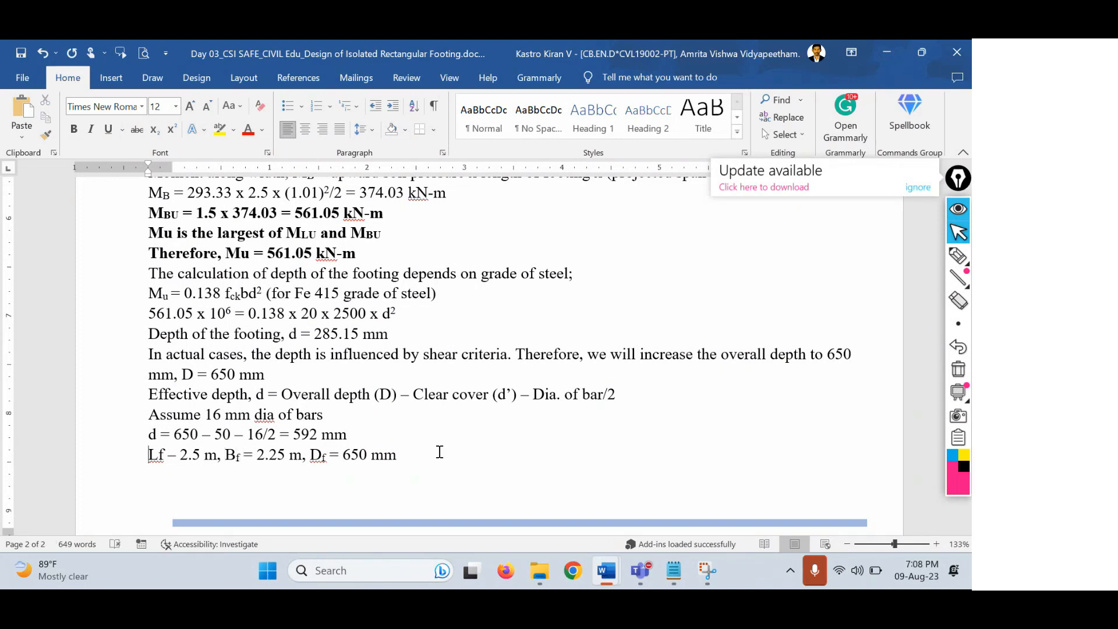
pyautogui.press('Right')
pyautogui.hotkey('shift', 'Right')
pyautogui.hotkey('ctrl', '=')
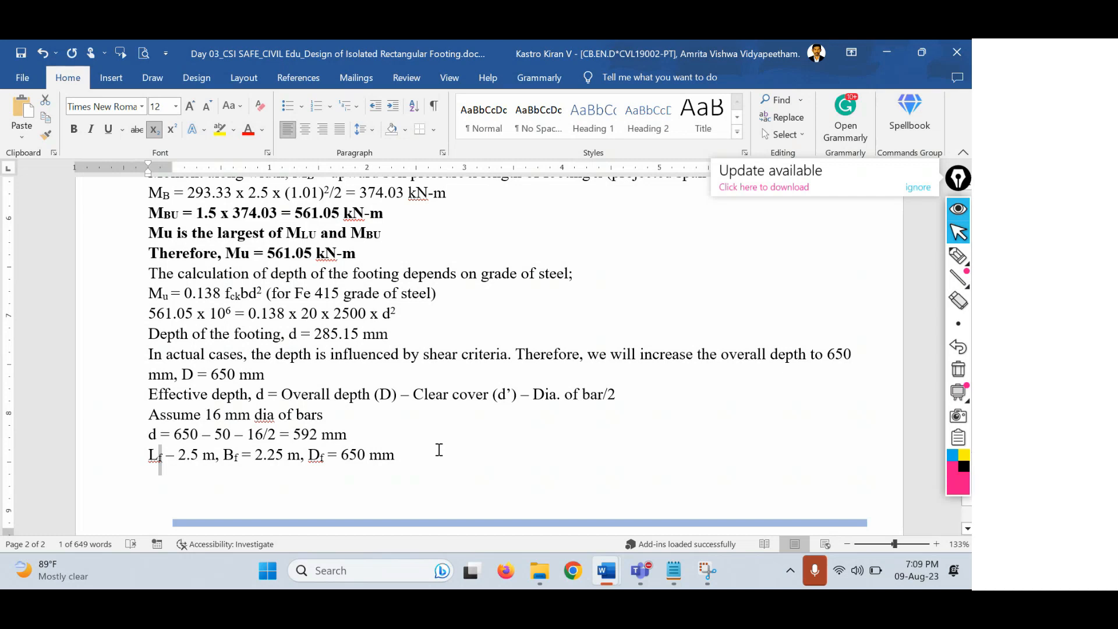
pyautogui.moveTo(265, 377); pyautogui.dragTo(211, 377)
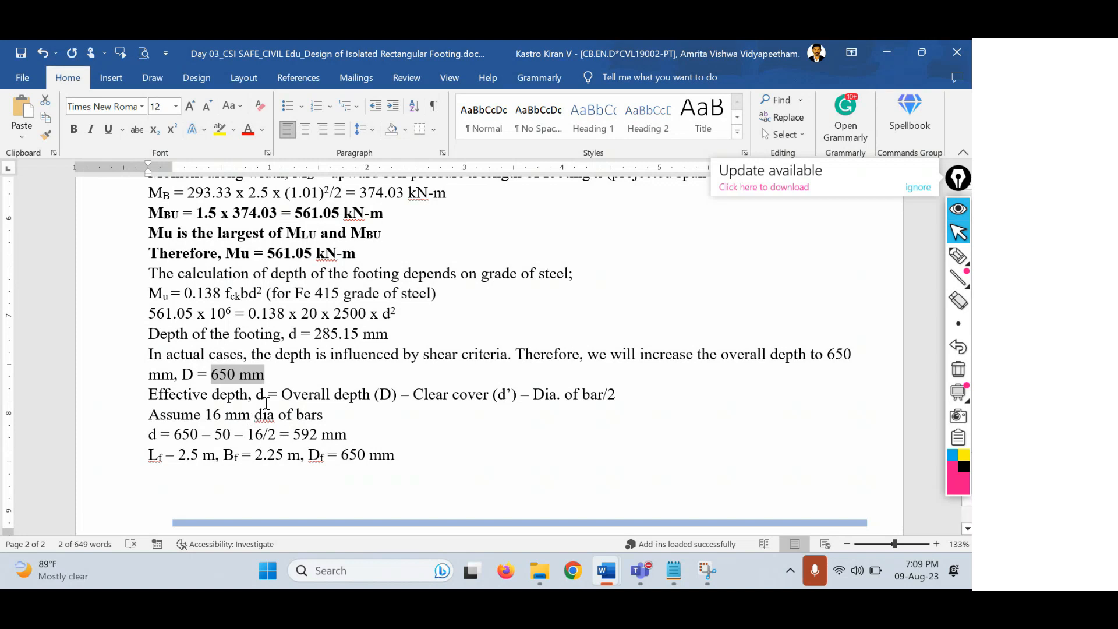
pyautogui.moveTo(265, 375); pyautogui.dragTo(183, 375)
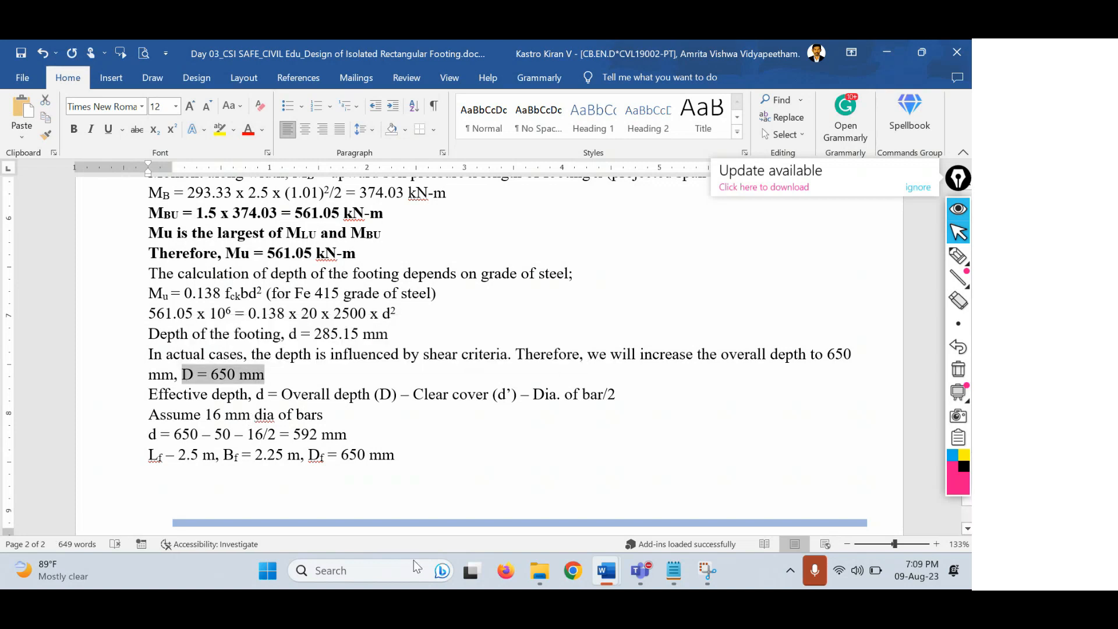